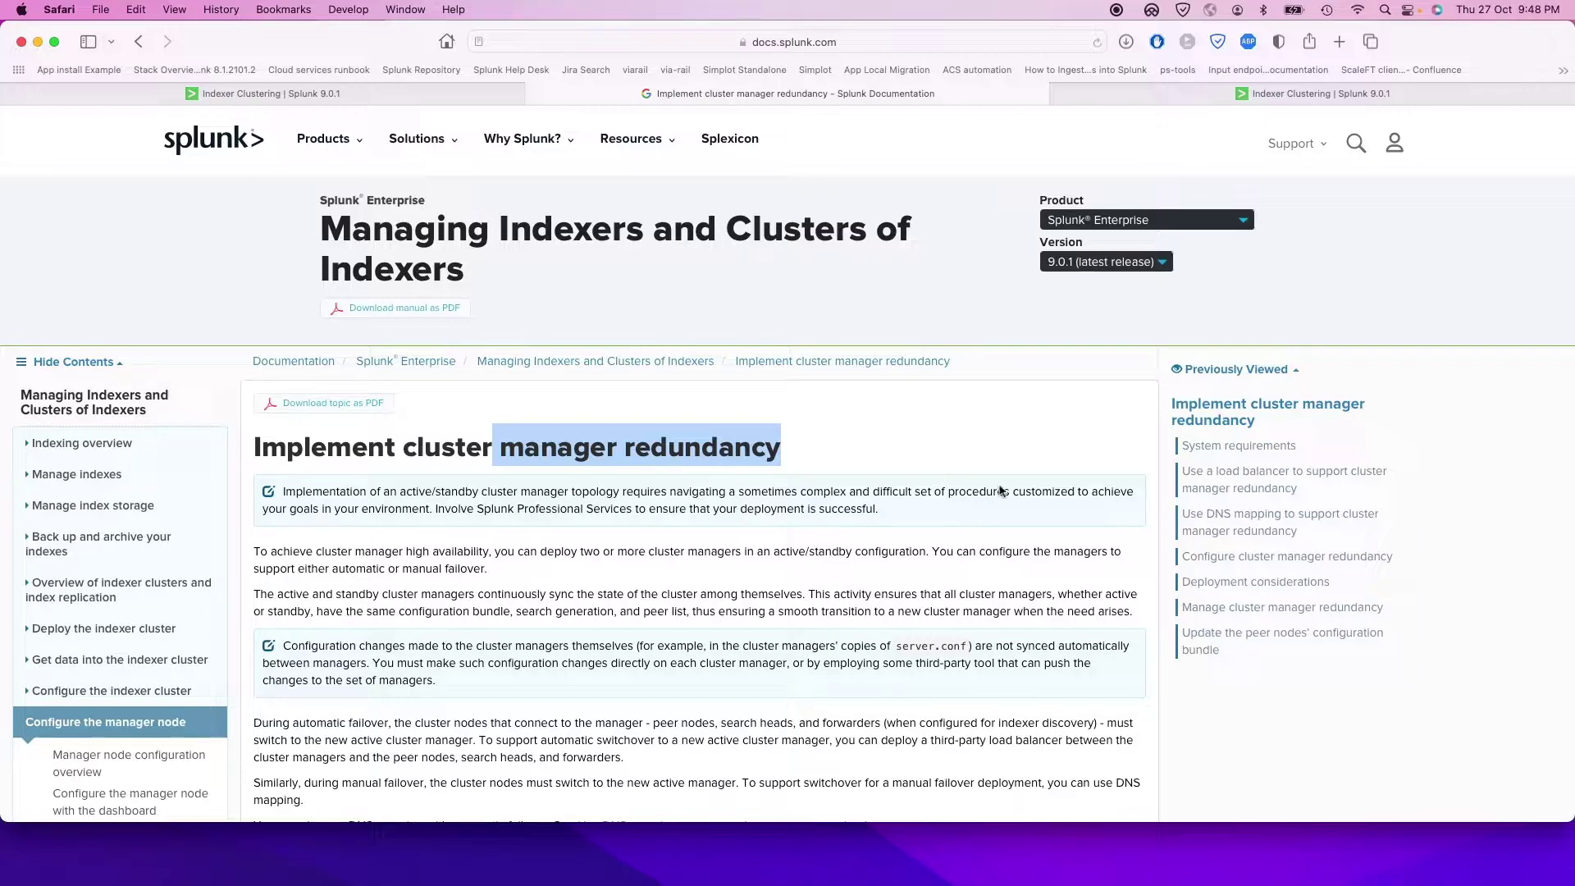
# Step: Highlight the three deployment areas needing configuration, then switch to the cluster manager's status tab
pyautogui.scroll(-5, 964, 590)
pyautogui.scroll(-2, 964, 590)
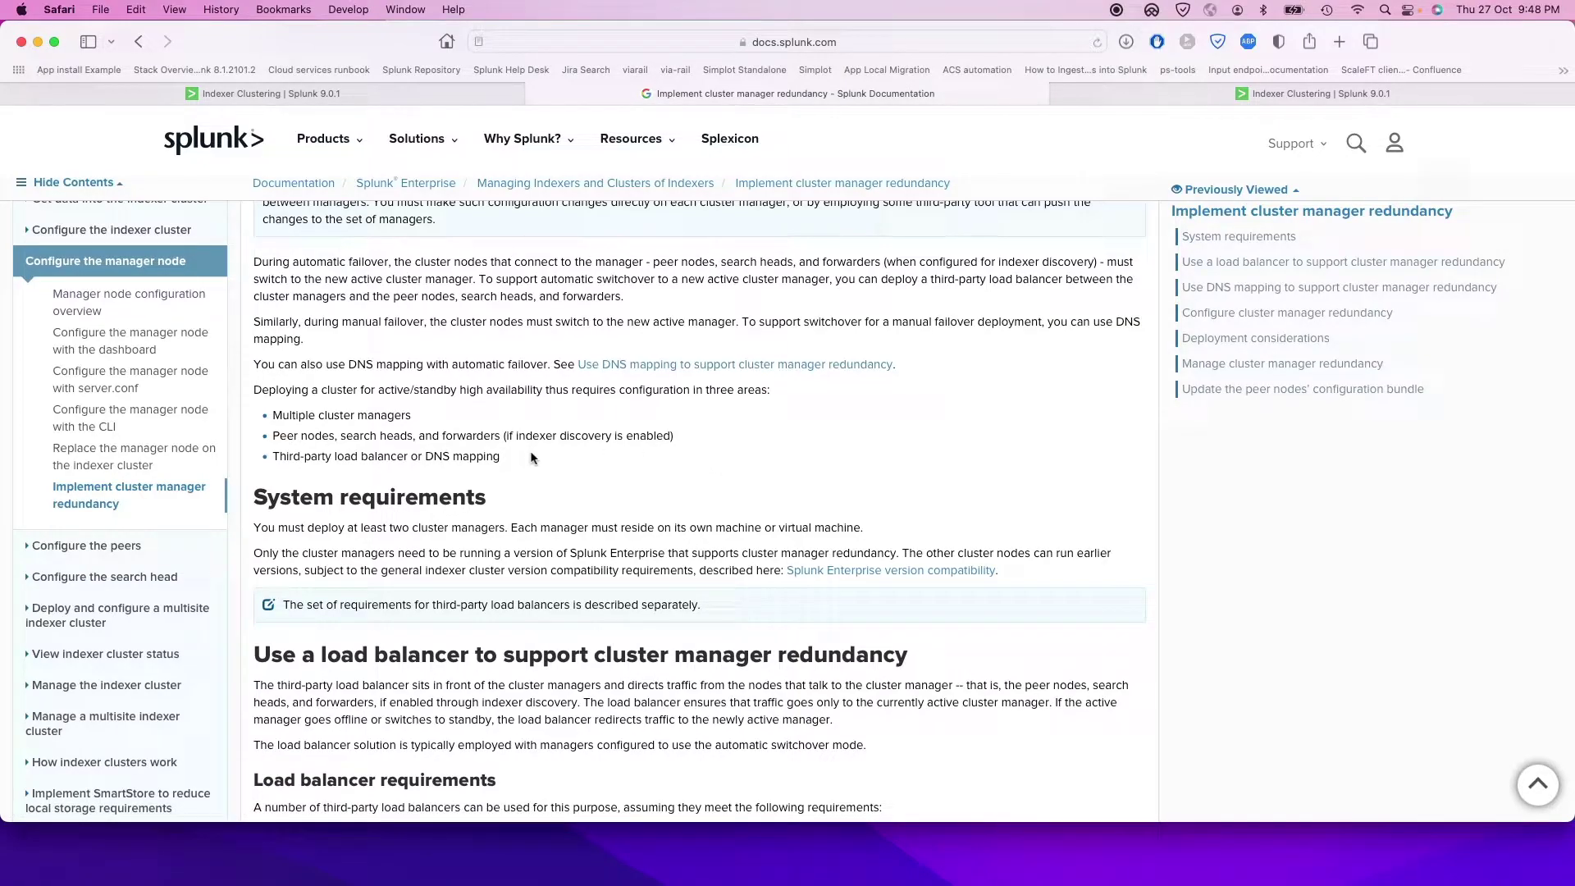
pyautogui.moveTo(525, 453); pyautogui.dragTo(252, 410)
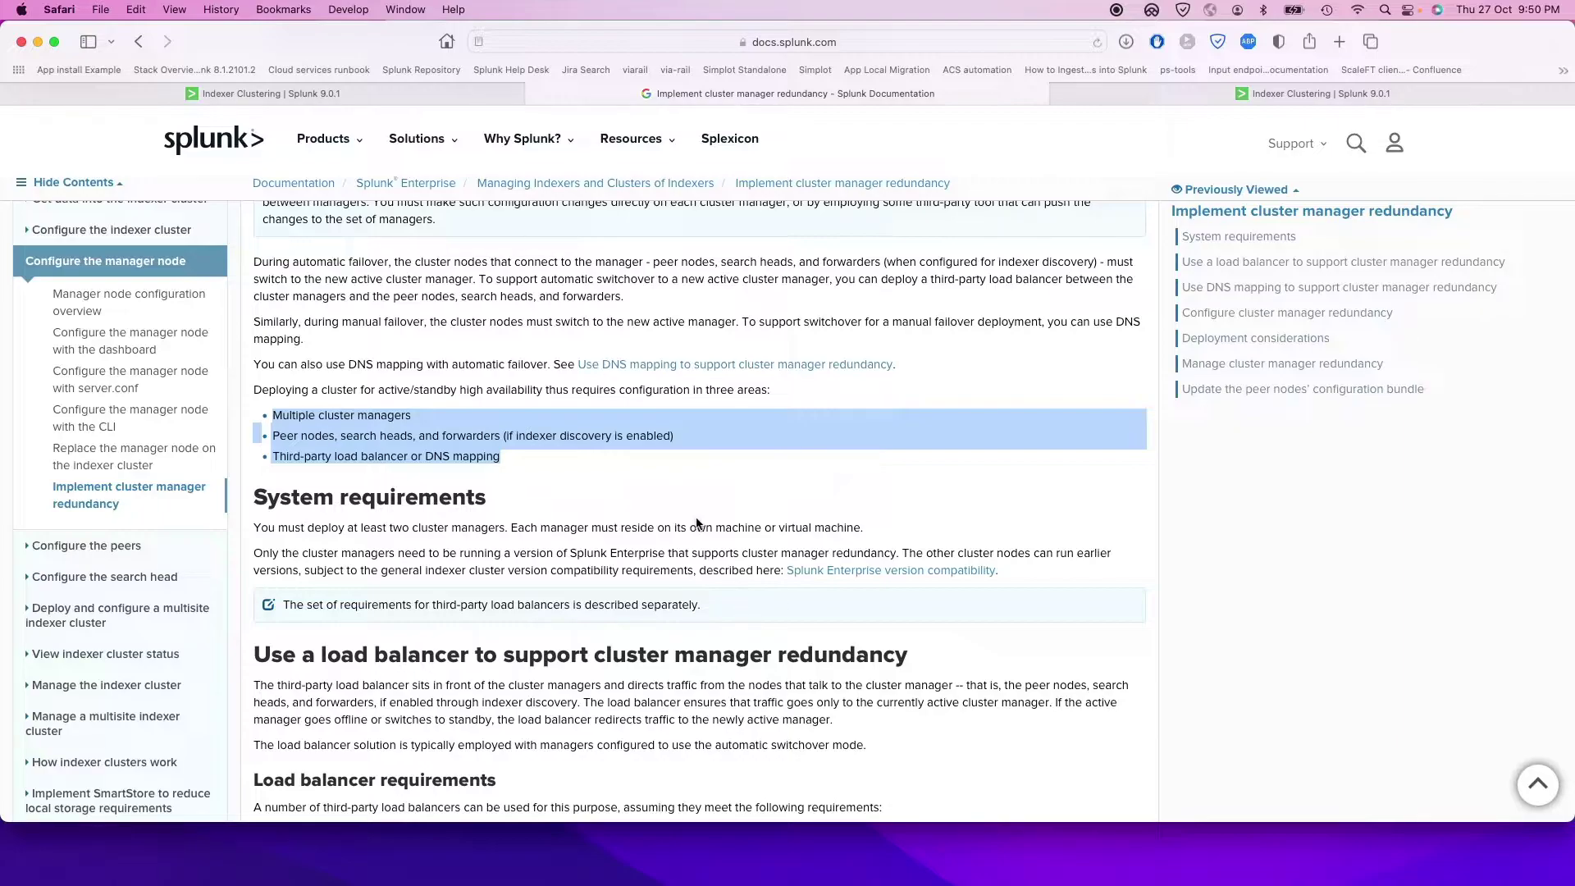
pyautogui.click(416, 95)
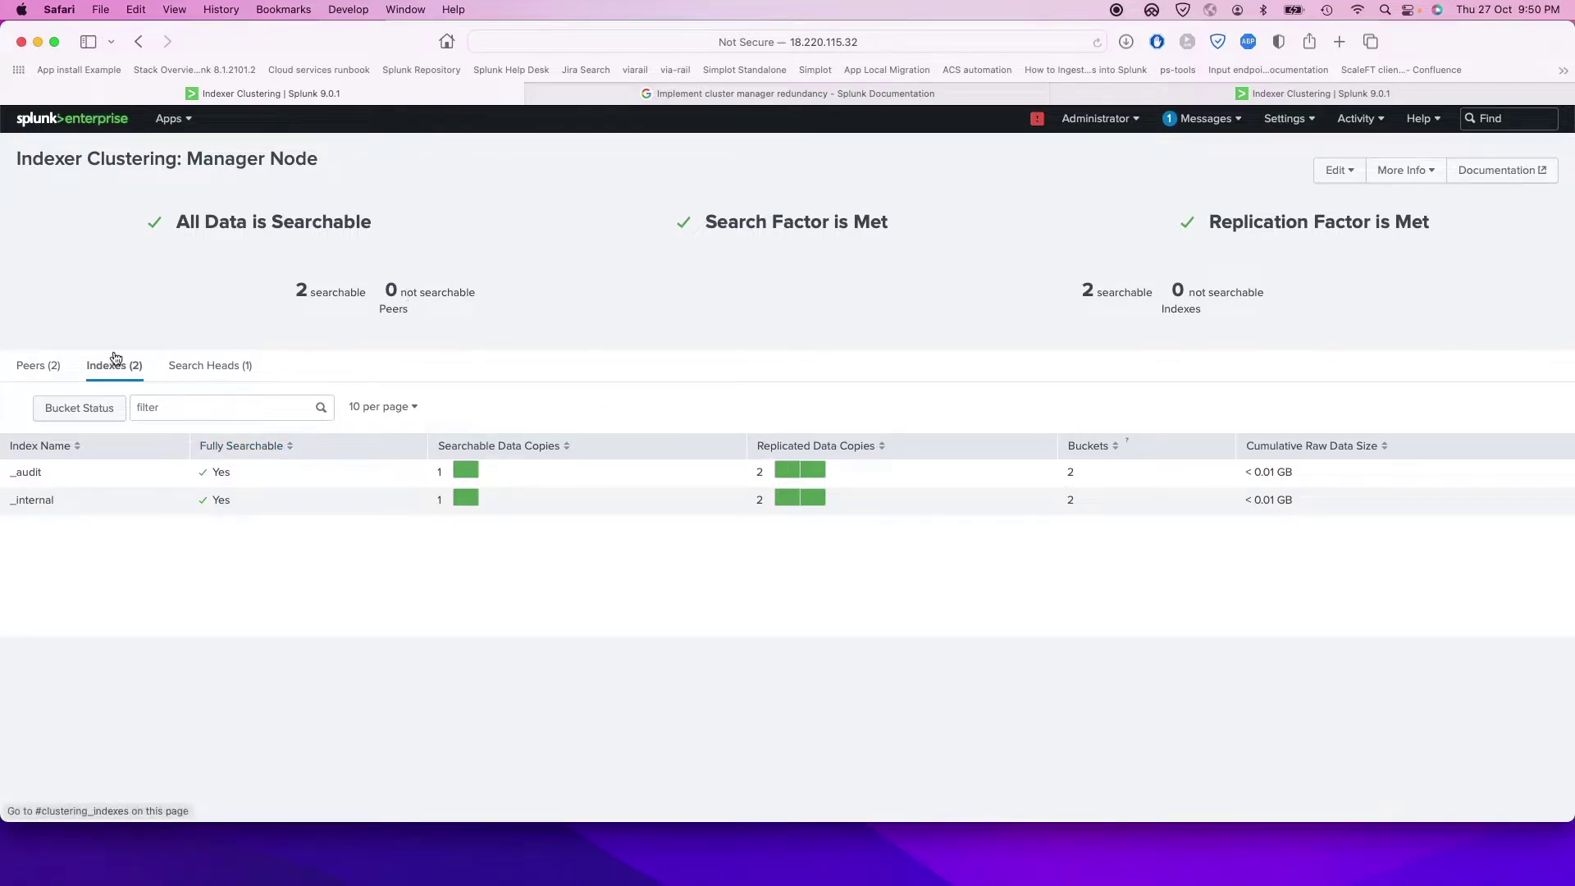
# Step: Review the Peers, Indexes and Search Heads tabs, ending on the two healthy indexer peers
pyautogui.click(54, 367)
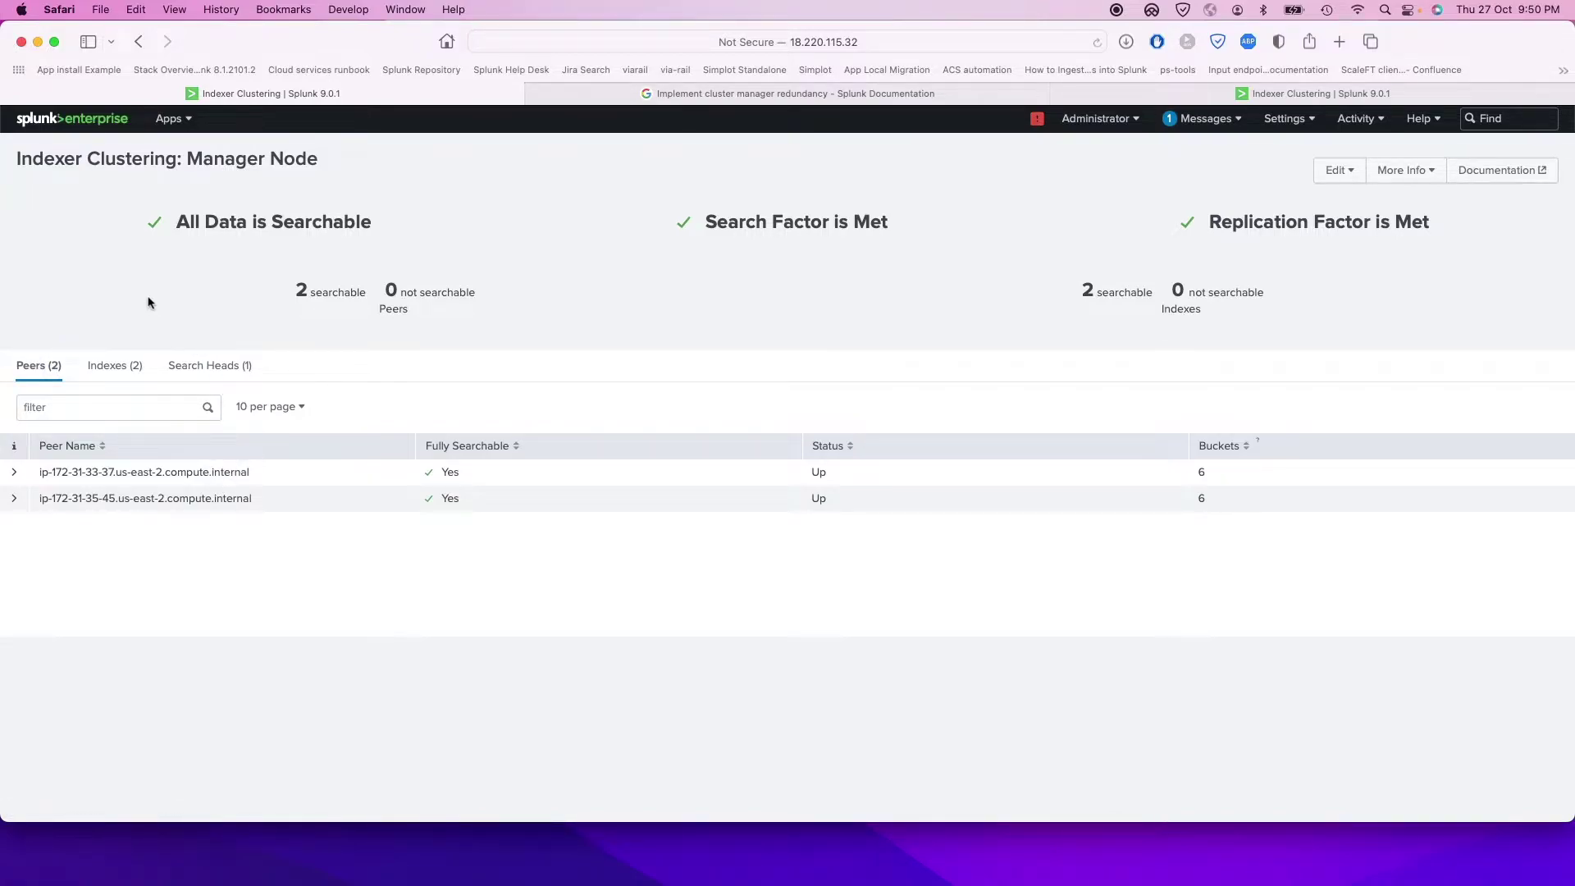
pyautogui.click(114, 365)
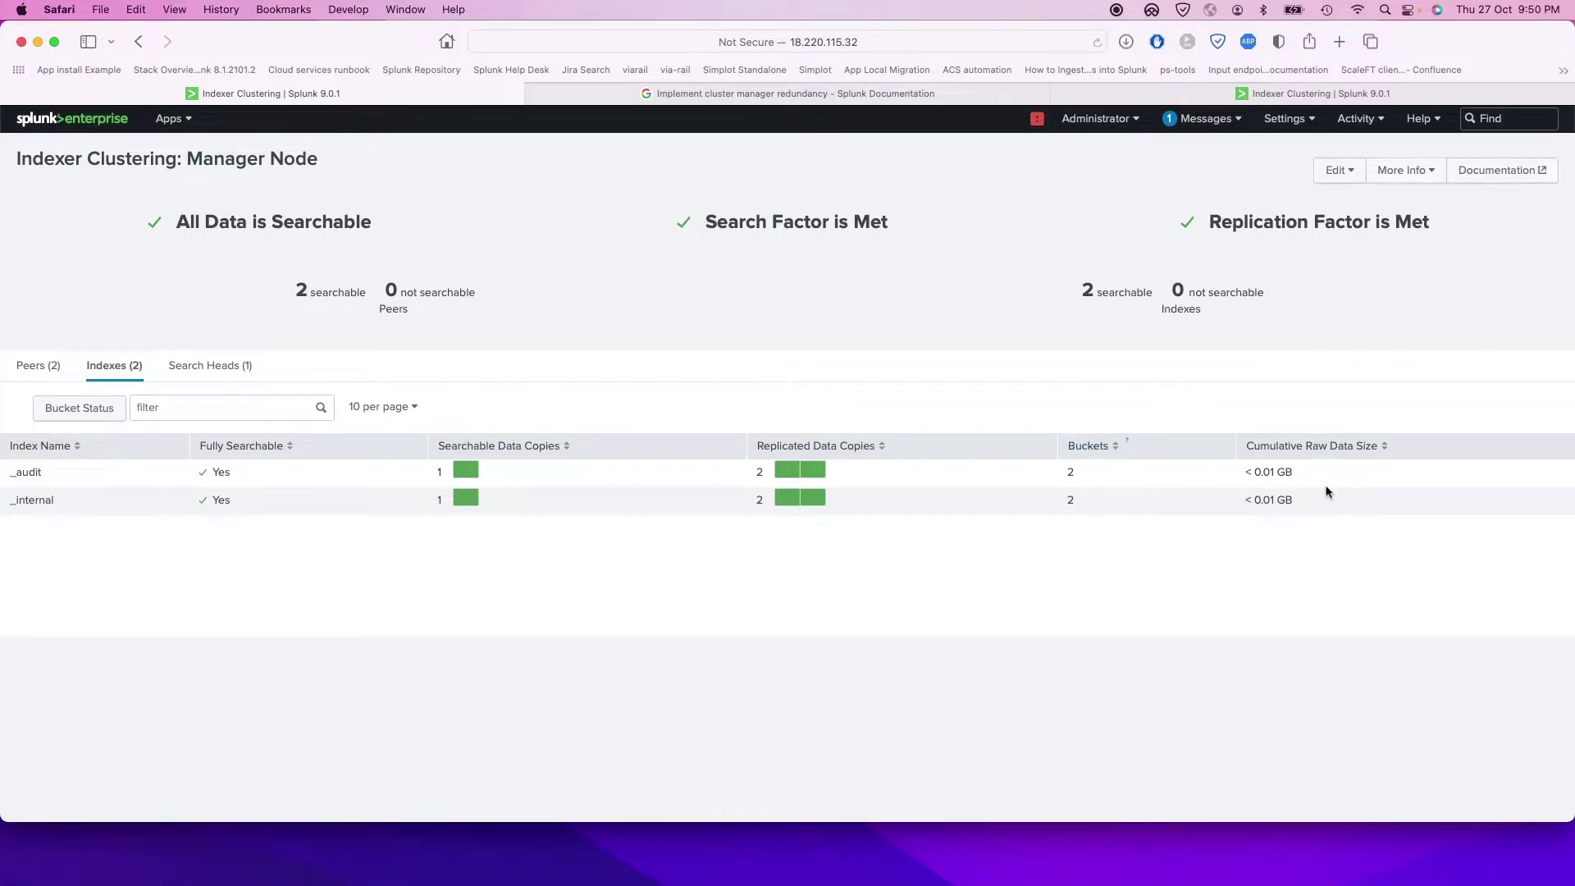
pyautogui.click(194, 364)
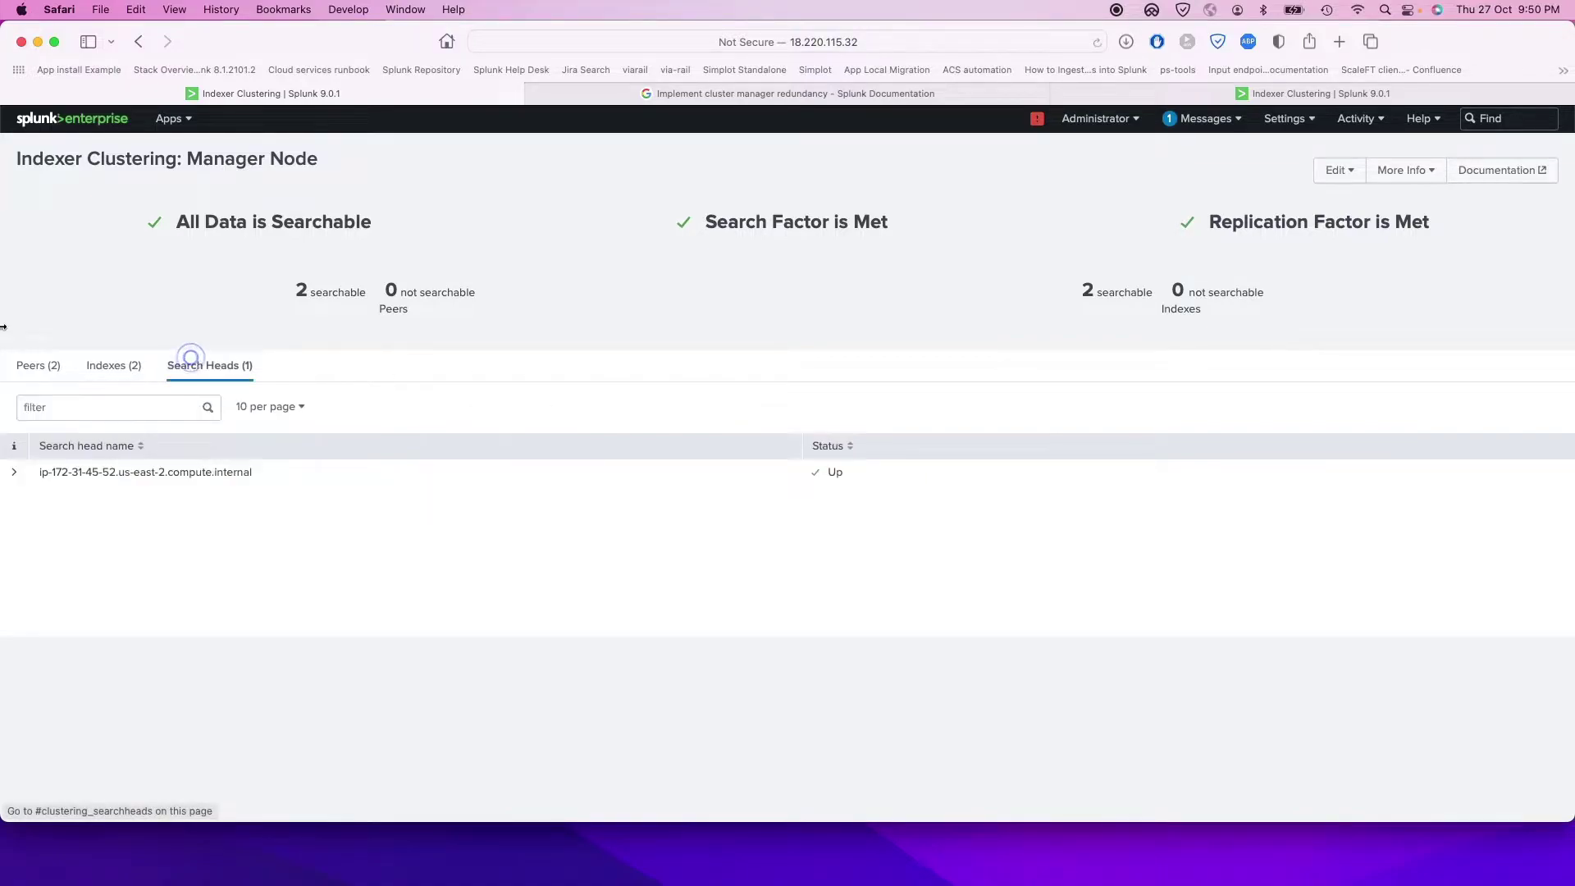
pyautogui.click(43, 369)
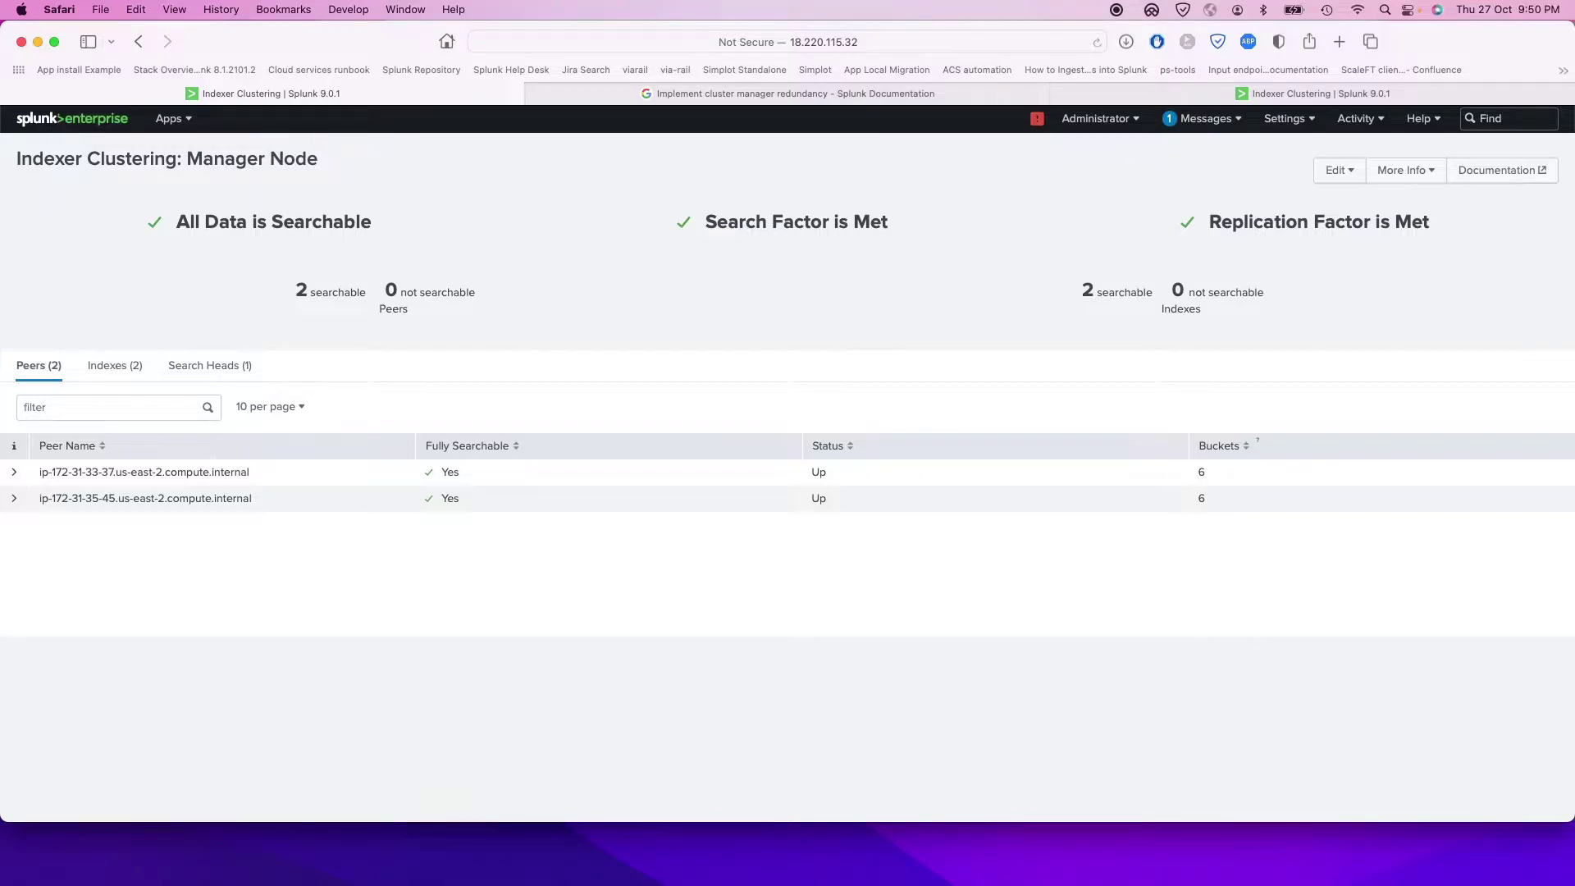
pyautogui.press('super+Tab')
# Step: Check the addresses shown in the cm1, cm2 and cm3 manager sessions, ending in cm1
pyautogui.click(495, 70)
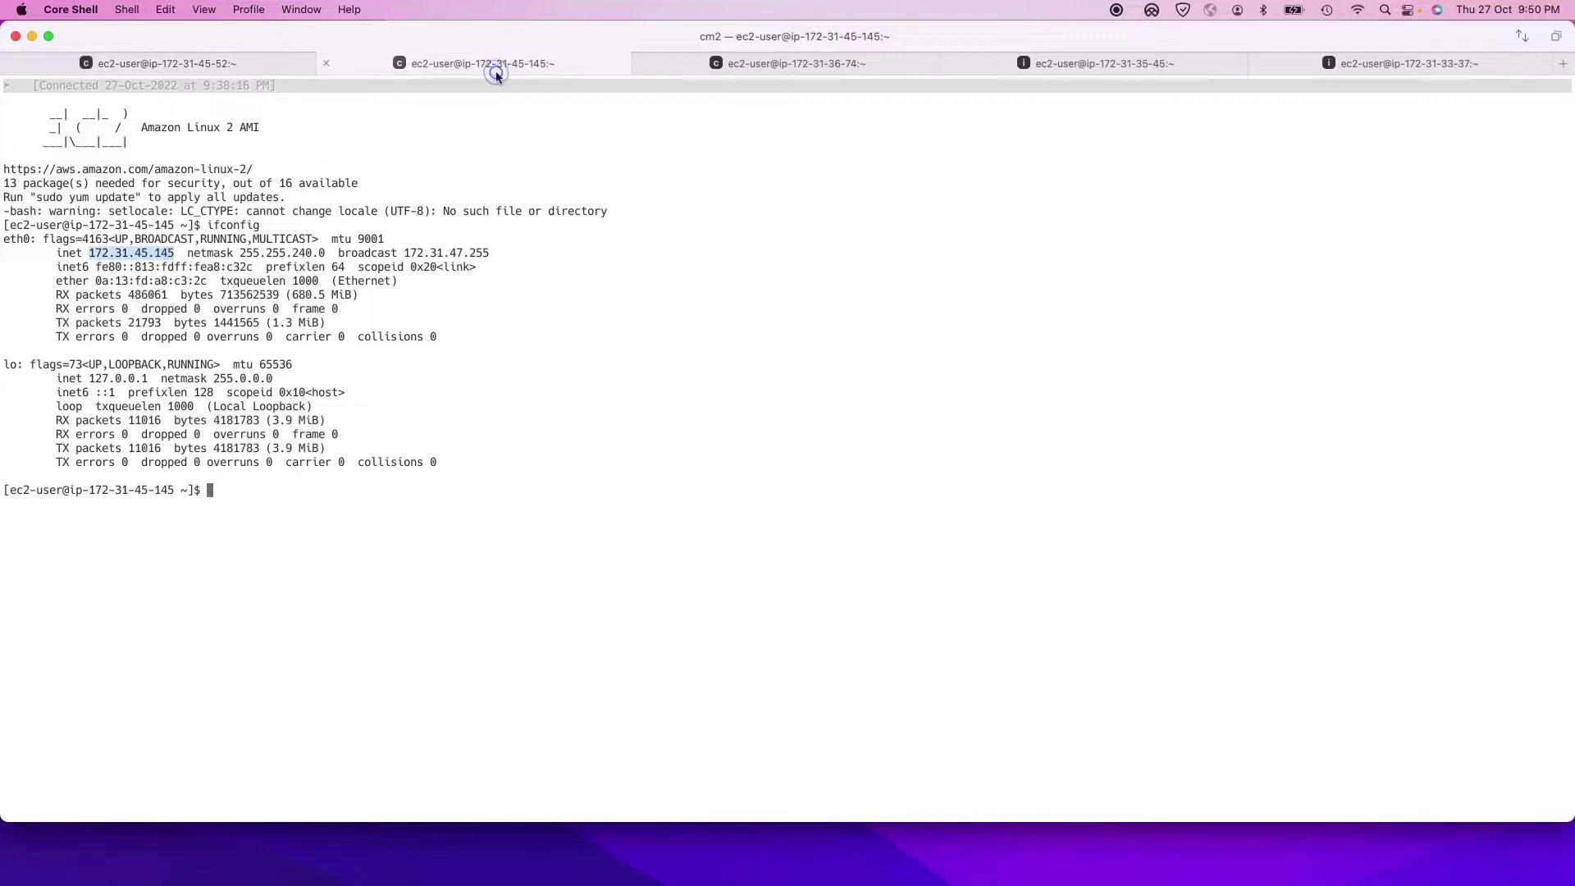
pyautogui.click(774, 63)
pyautogui.click(451, 63)
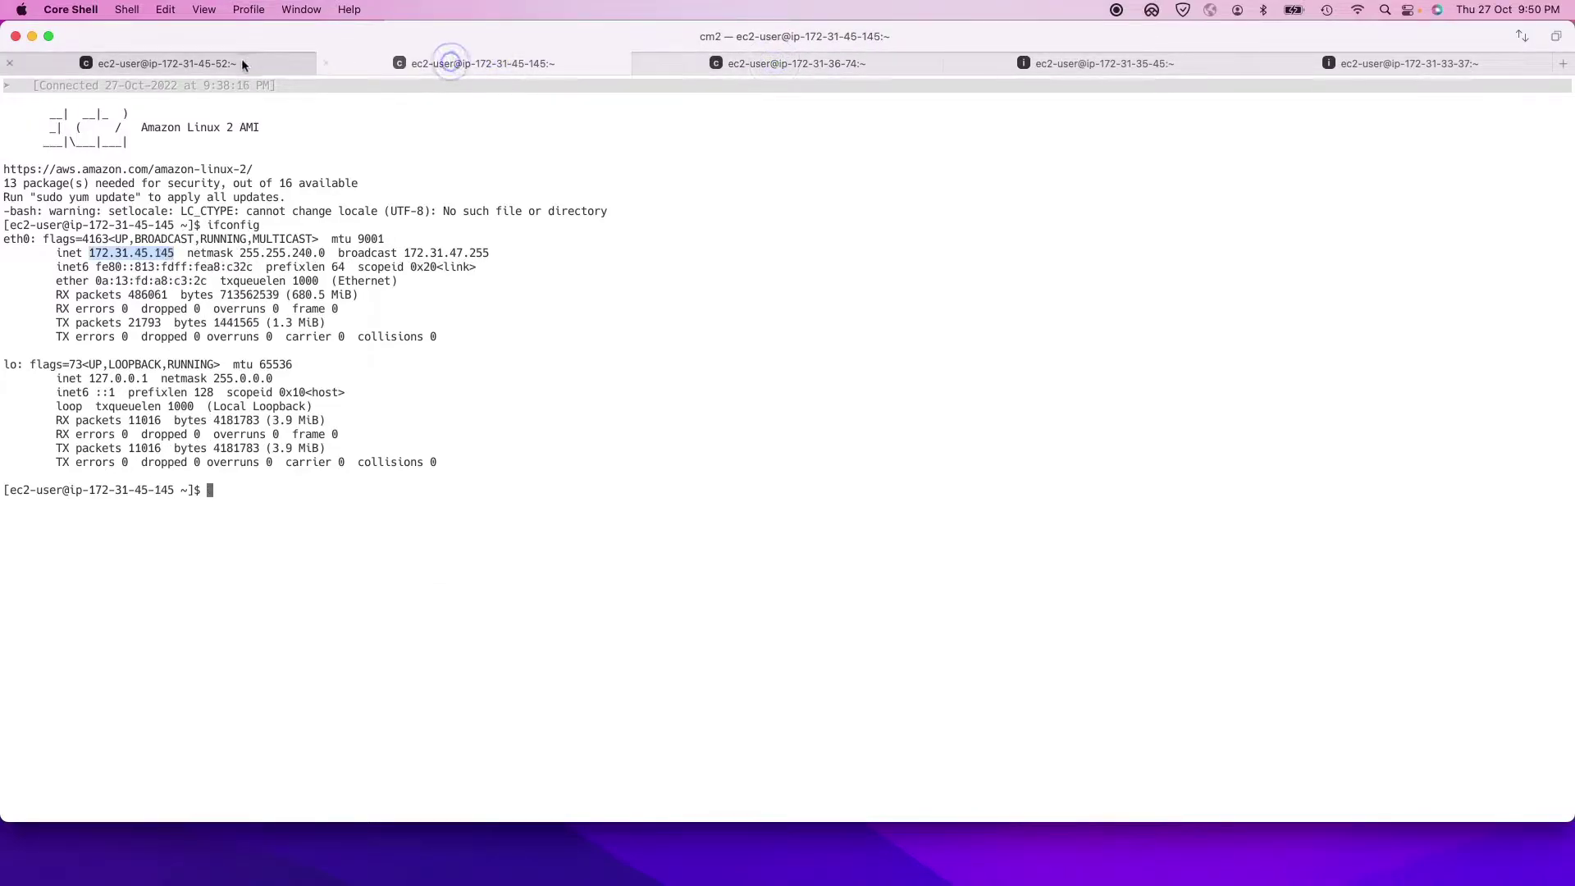
pyautogui.click(243, 63)
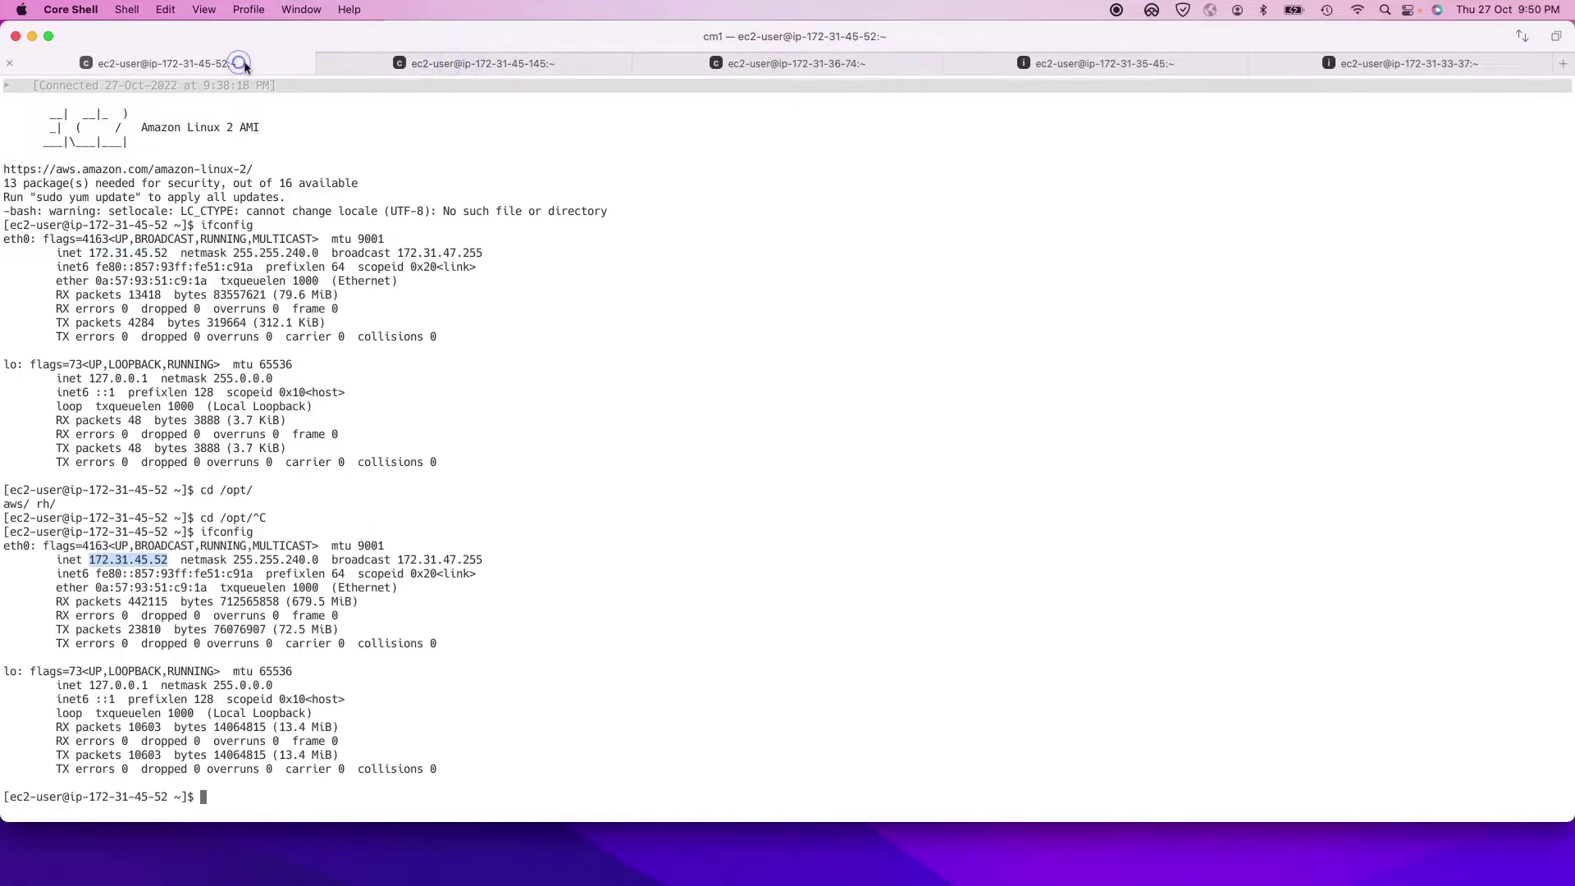
pyautogui.click(372, 69)
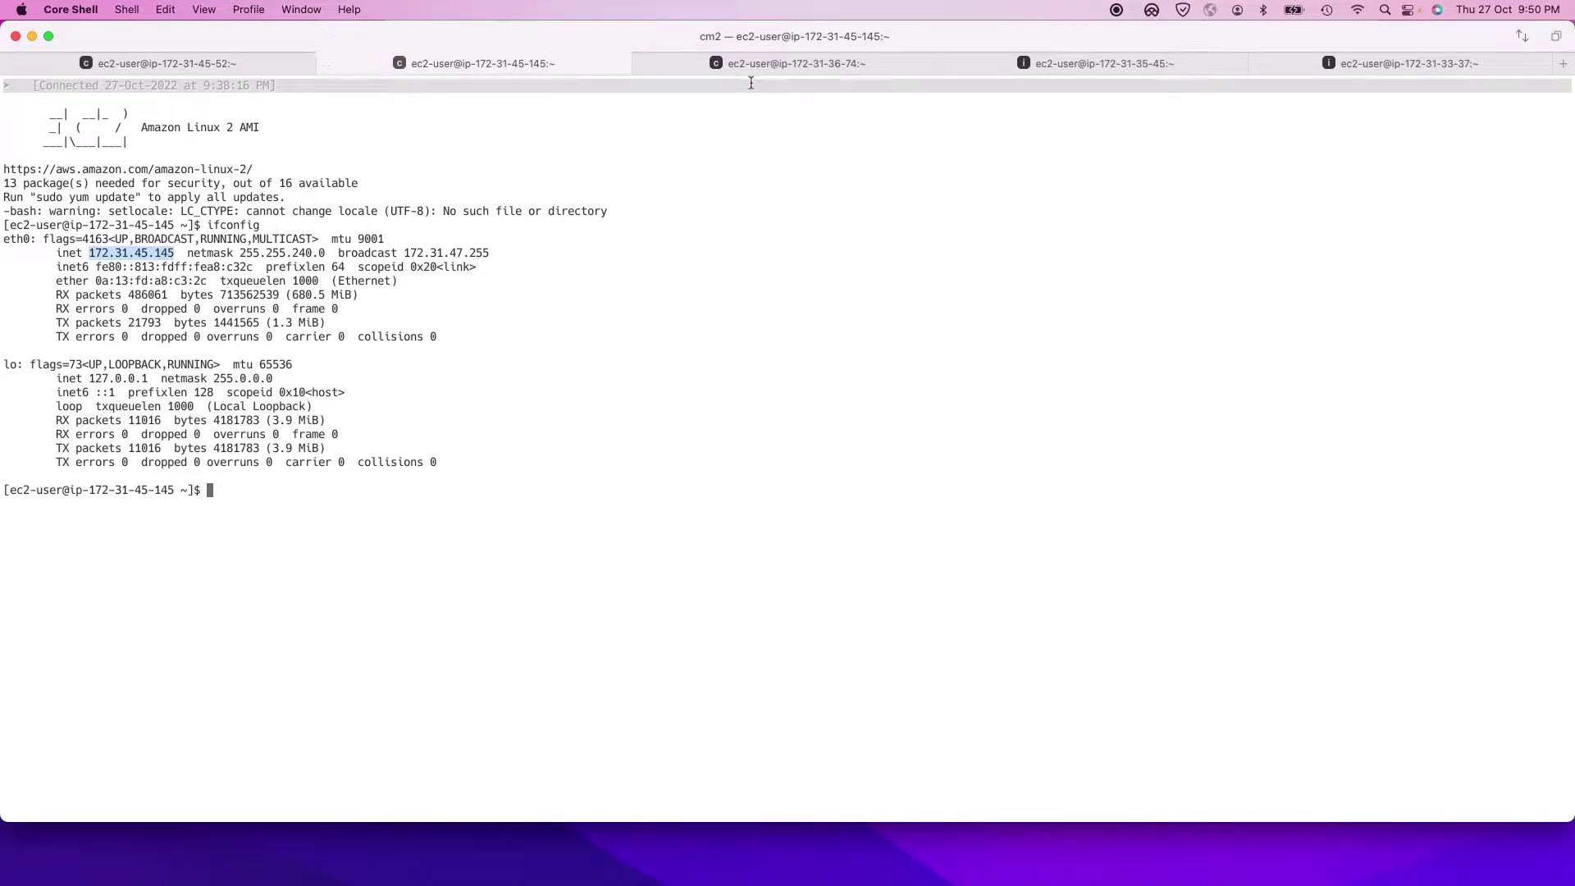
pyautogui.click(672, 64)
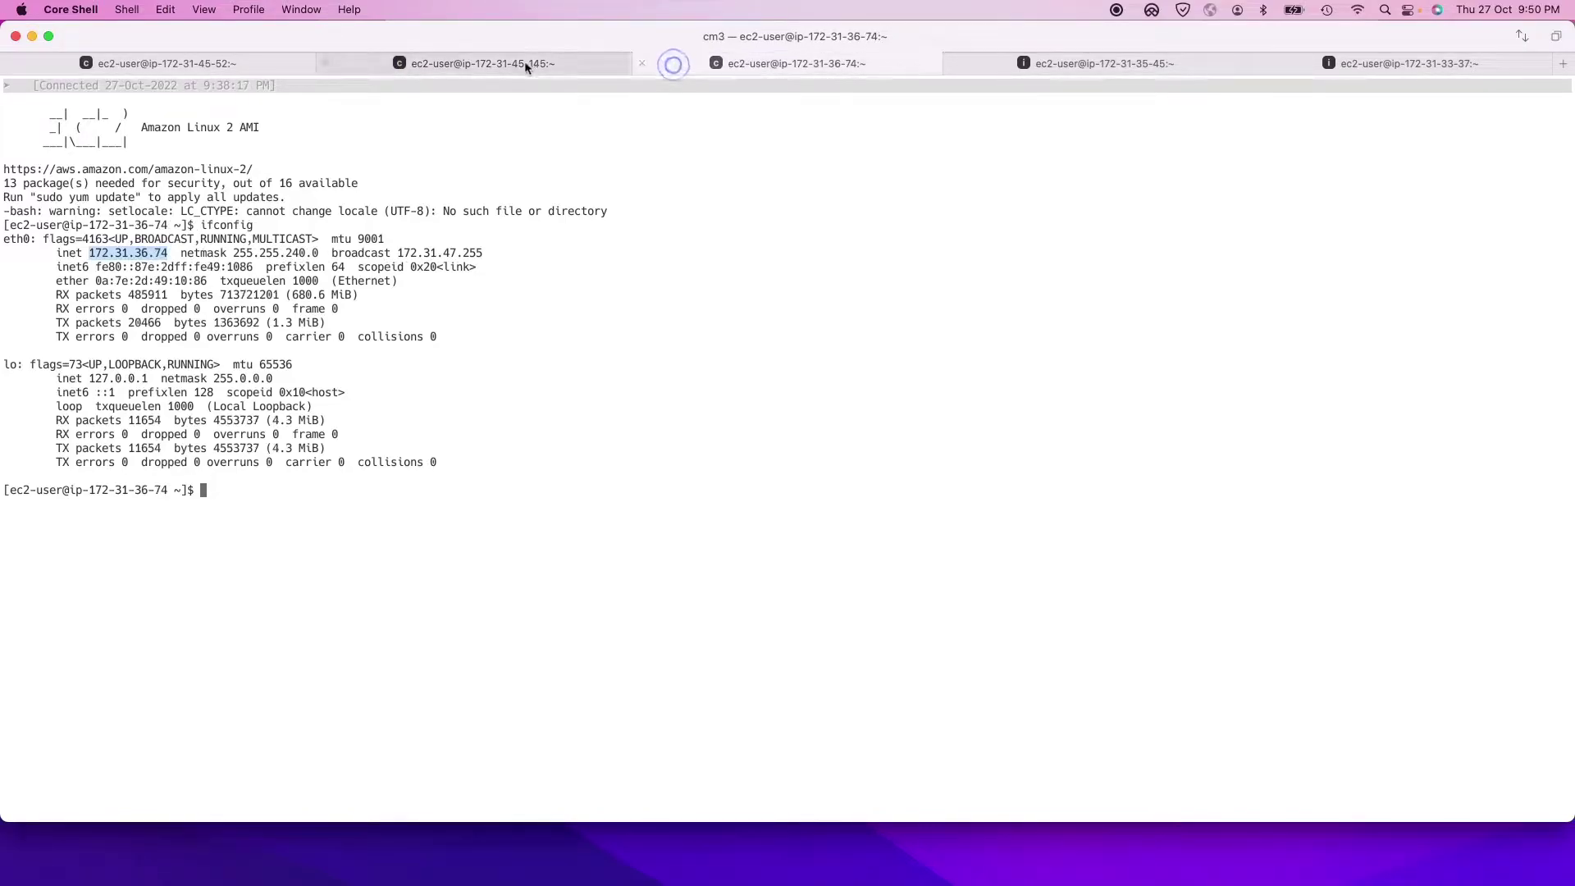
pyautogui.click(228, 70)
# Step: Clear the cm1 terminal screen with the clear command, then return to the browser
pyautogui.click(639, 726)
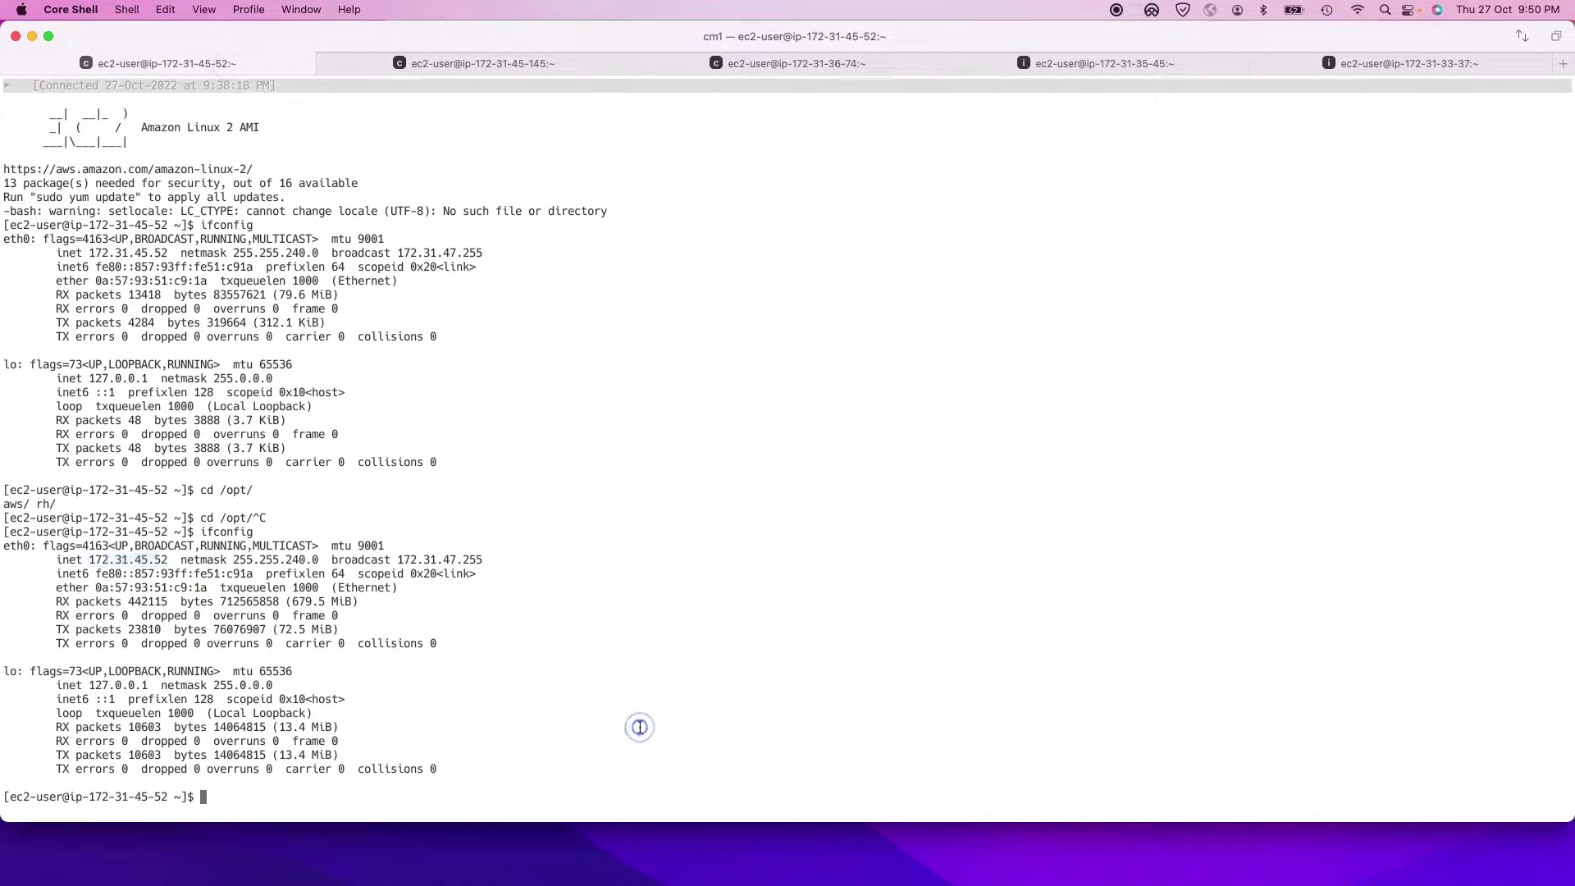
pyautogui.write('clear')
pyautogui.press('Return')
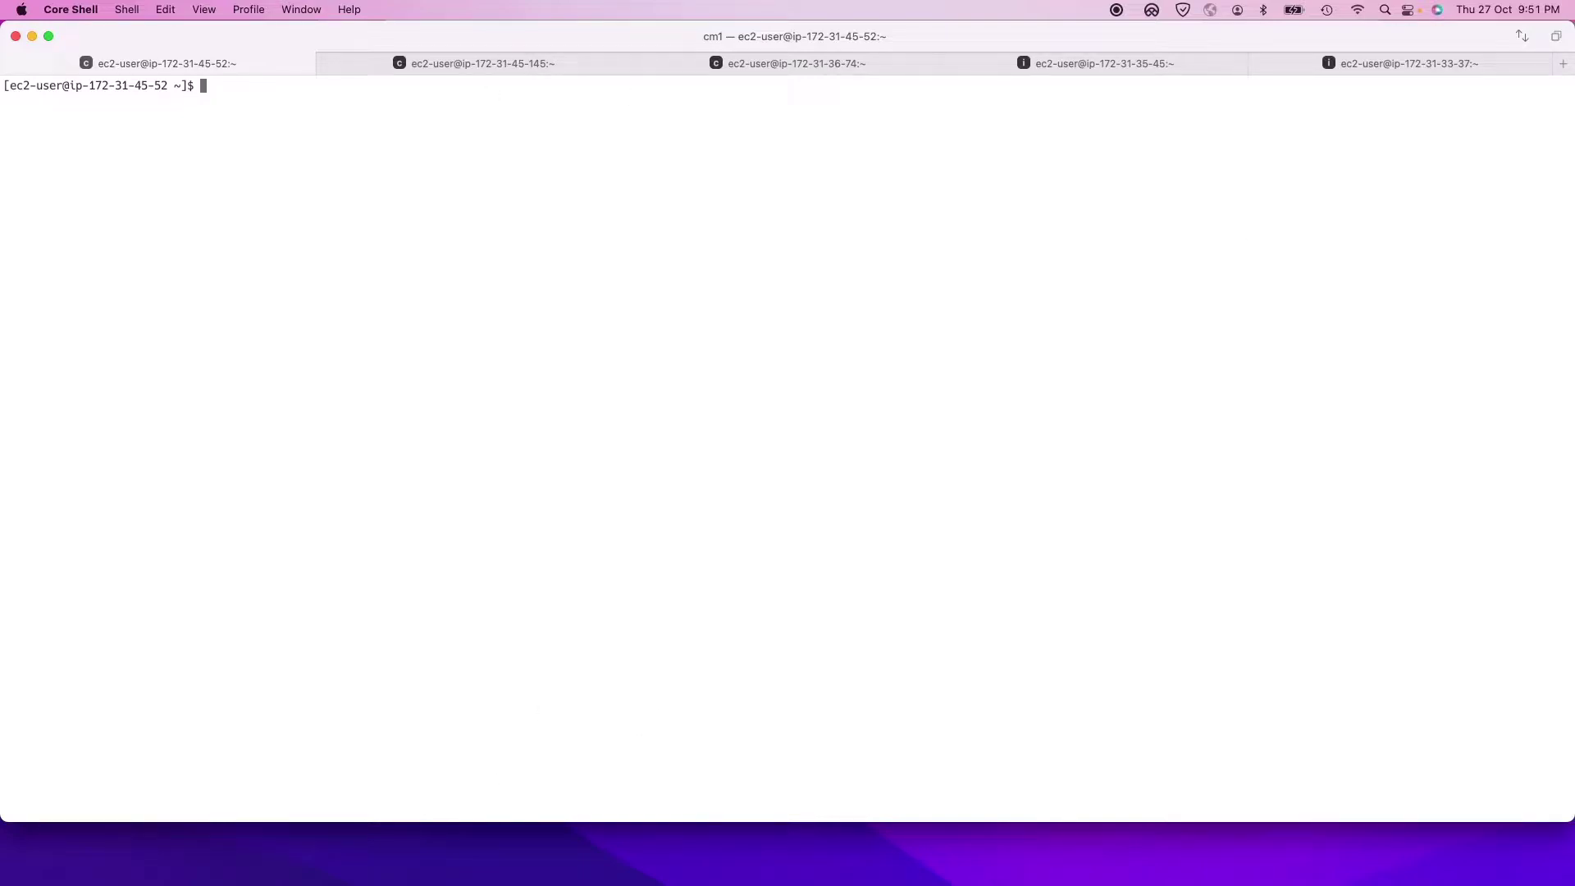
pyautogui.press('super+Tab')
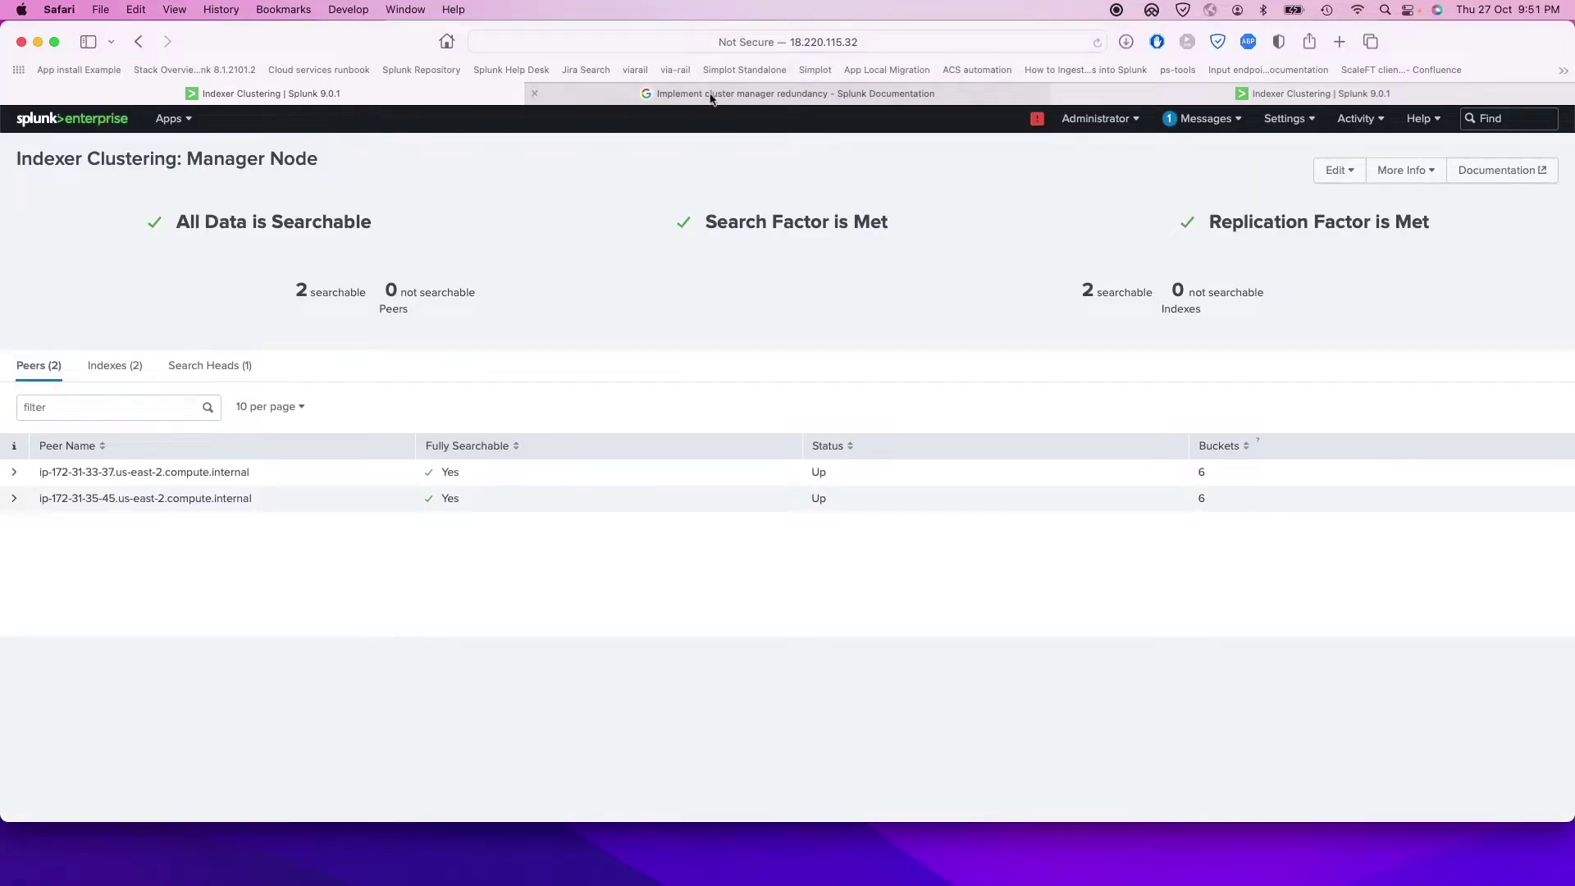
# Step: Scroll the redundancy docs to the three-manager server.conf example and select it
pyautogui.click(711, 90)
pyautogui.scroll(-1, 574, 263)
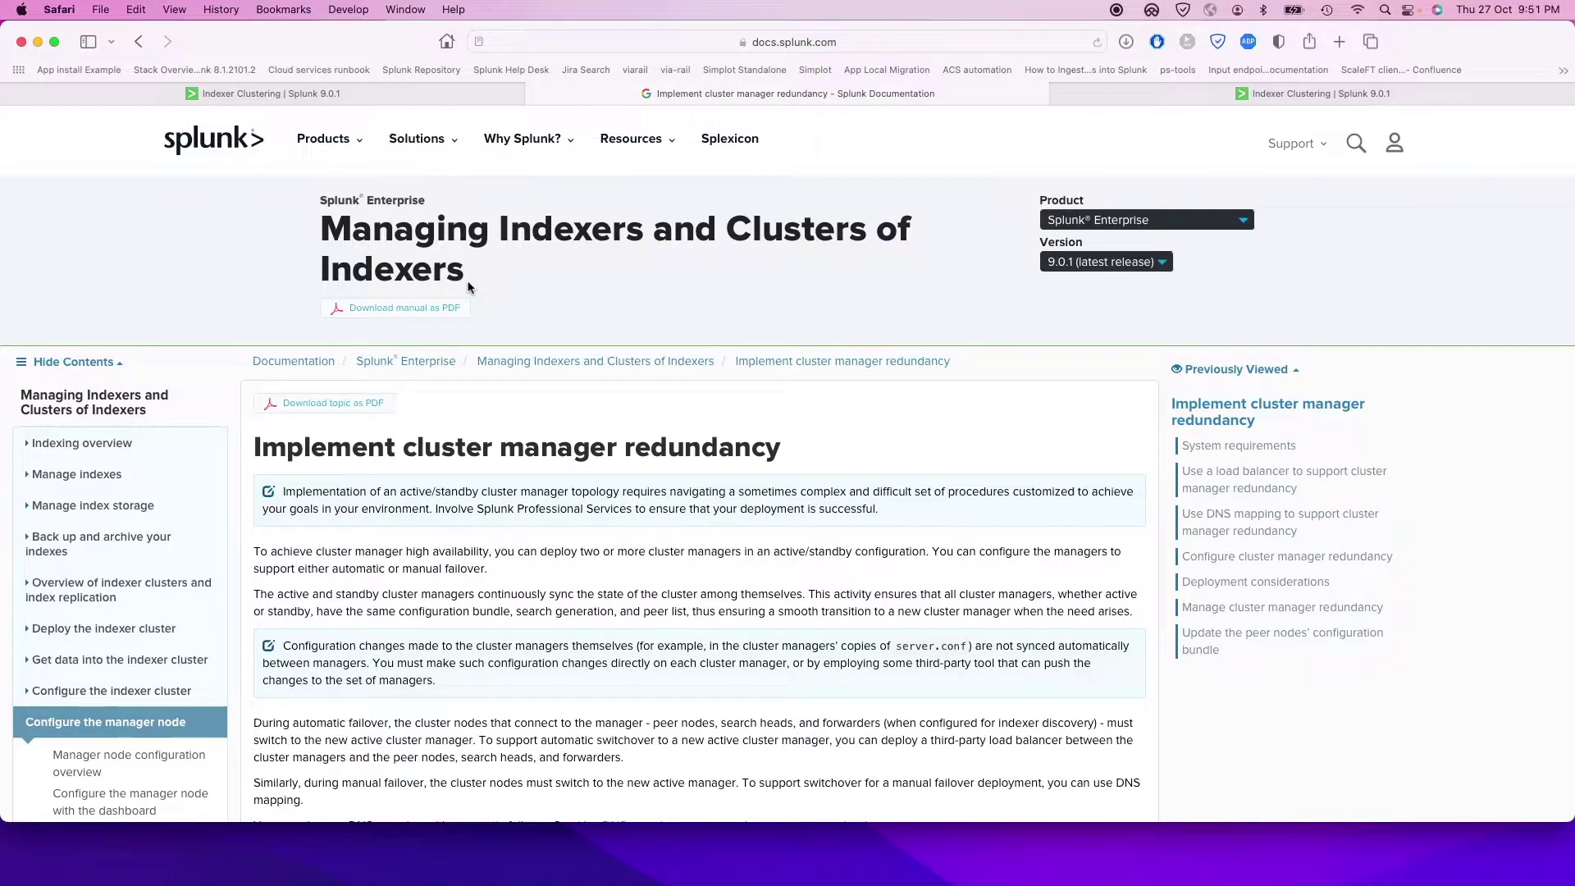
pyautogui.scroll(-10, 468, 286)
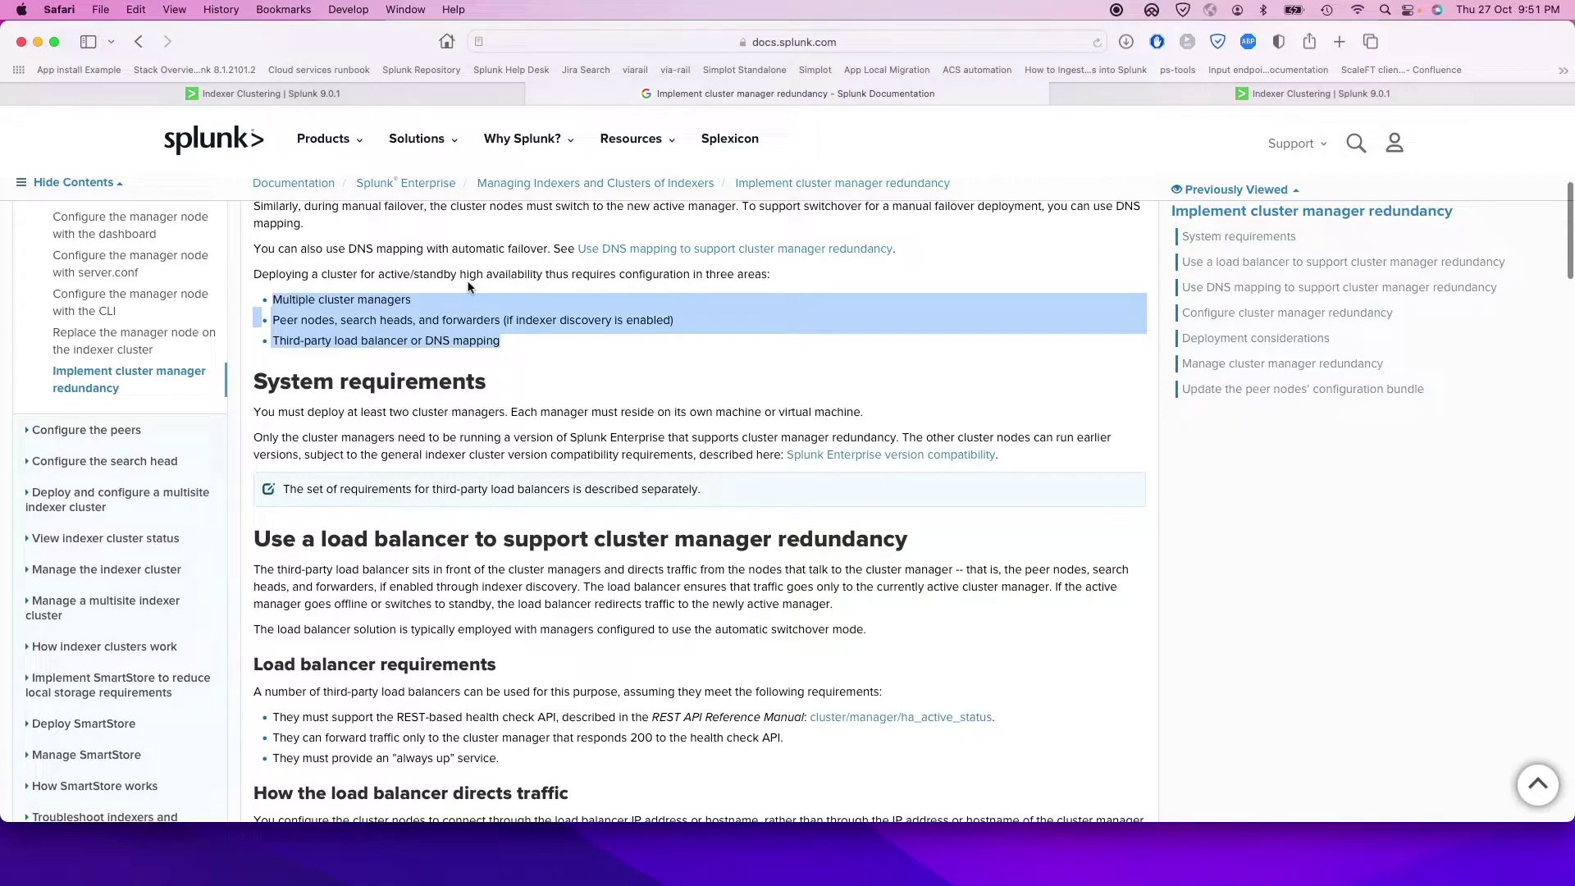
pyautogui.scroll(-20, 468, 286)
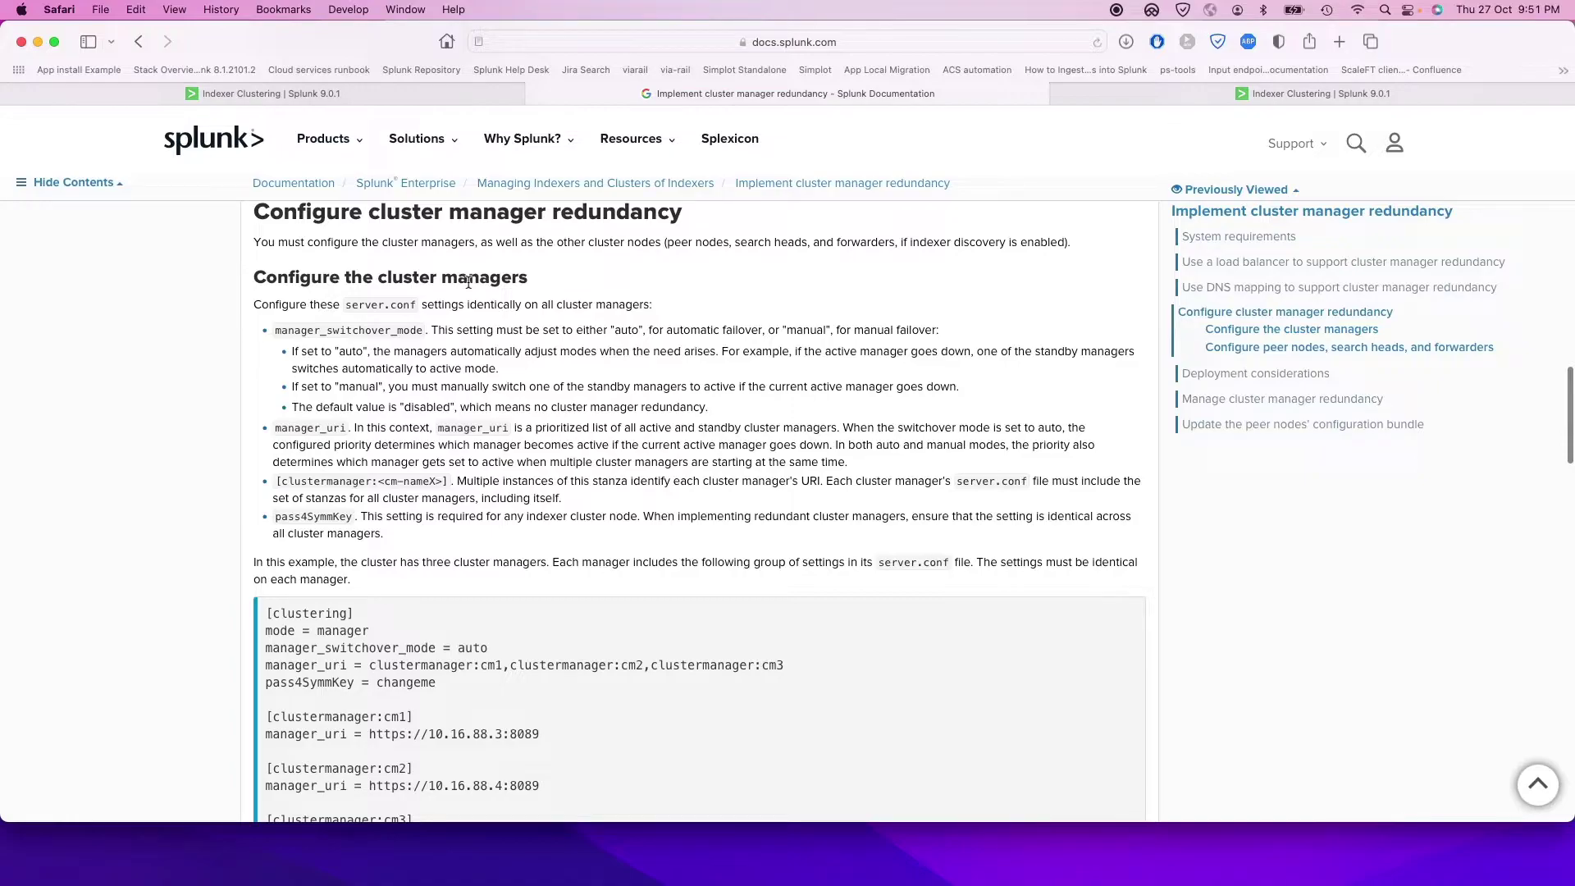
pyautogui.scroll(-2, 468, 282)
pyautogui.scroll(3, 468, 282)
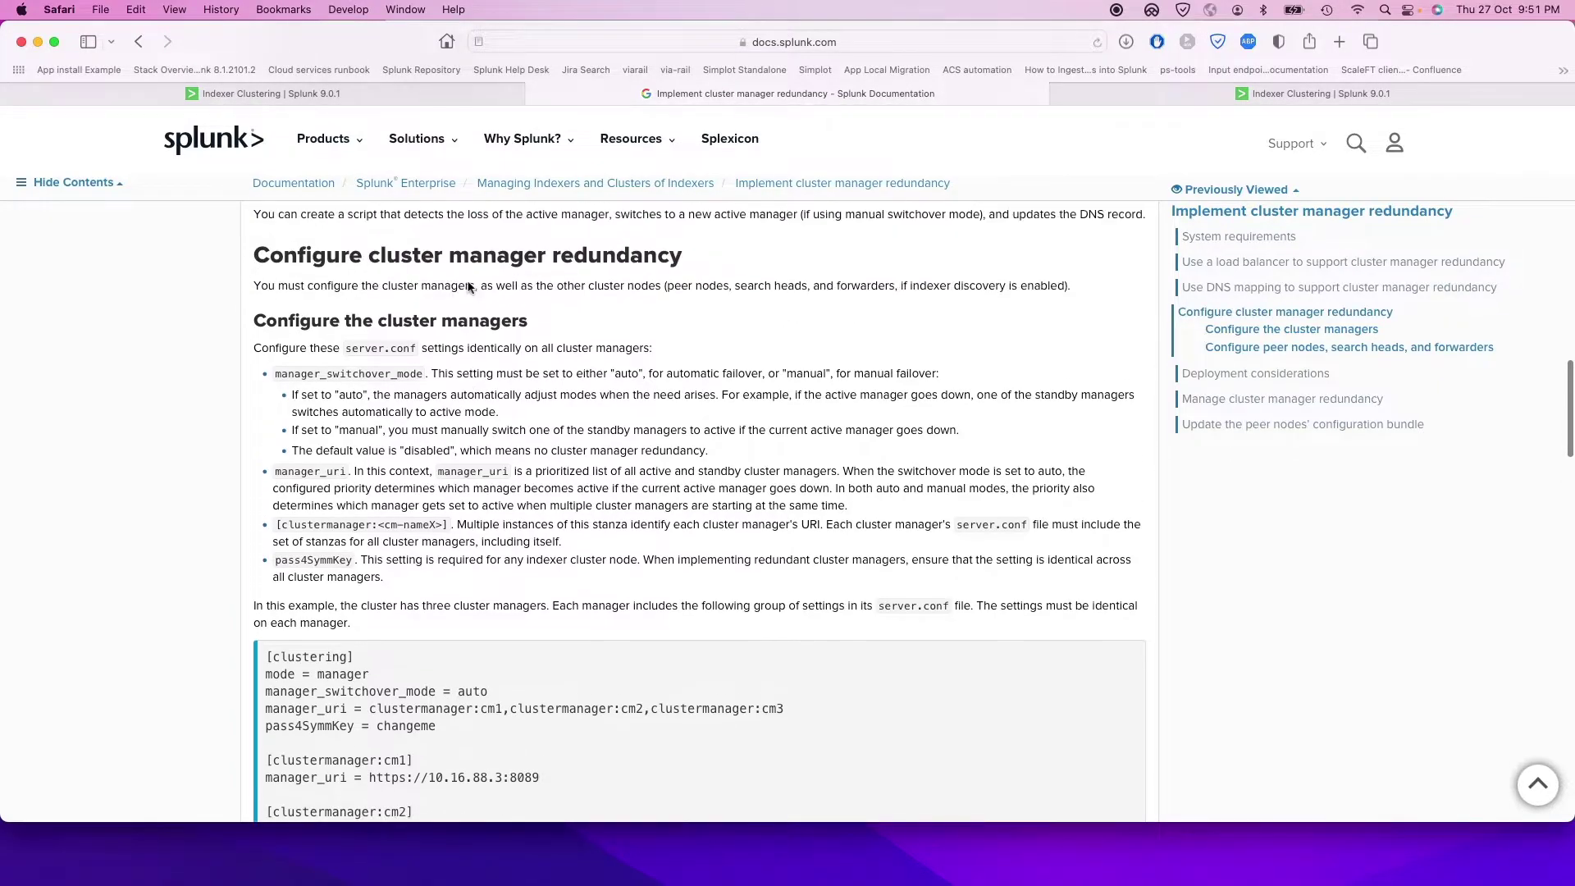
pyautogui.scroll(-3, 468, 282)
pyautogui.scroll(5, 400, 528)
pyautogui.scroll(-7, 401, 534)
pyautogui.click(555, 711)
pyautogui.moveTo(555, 710); pyautogui.dragTo(257, 481)
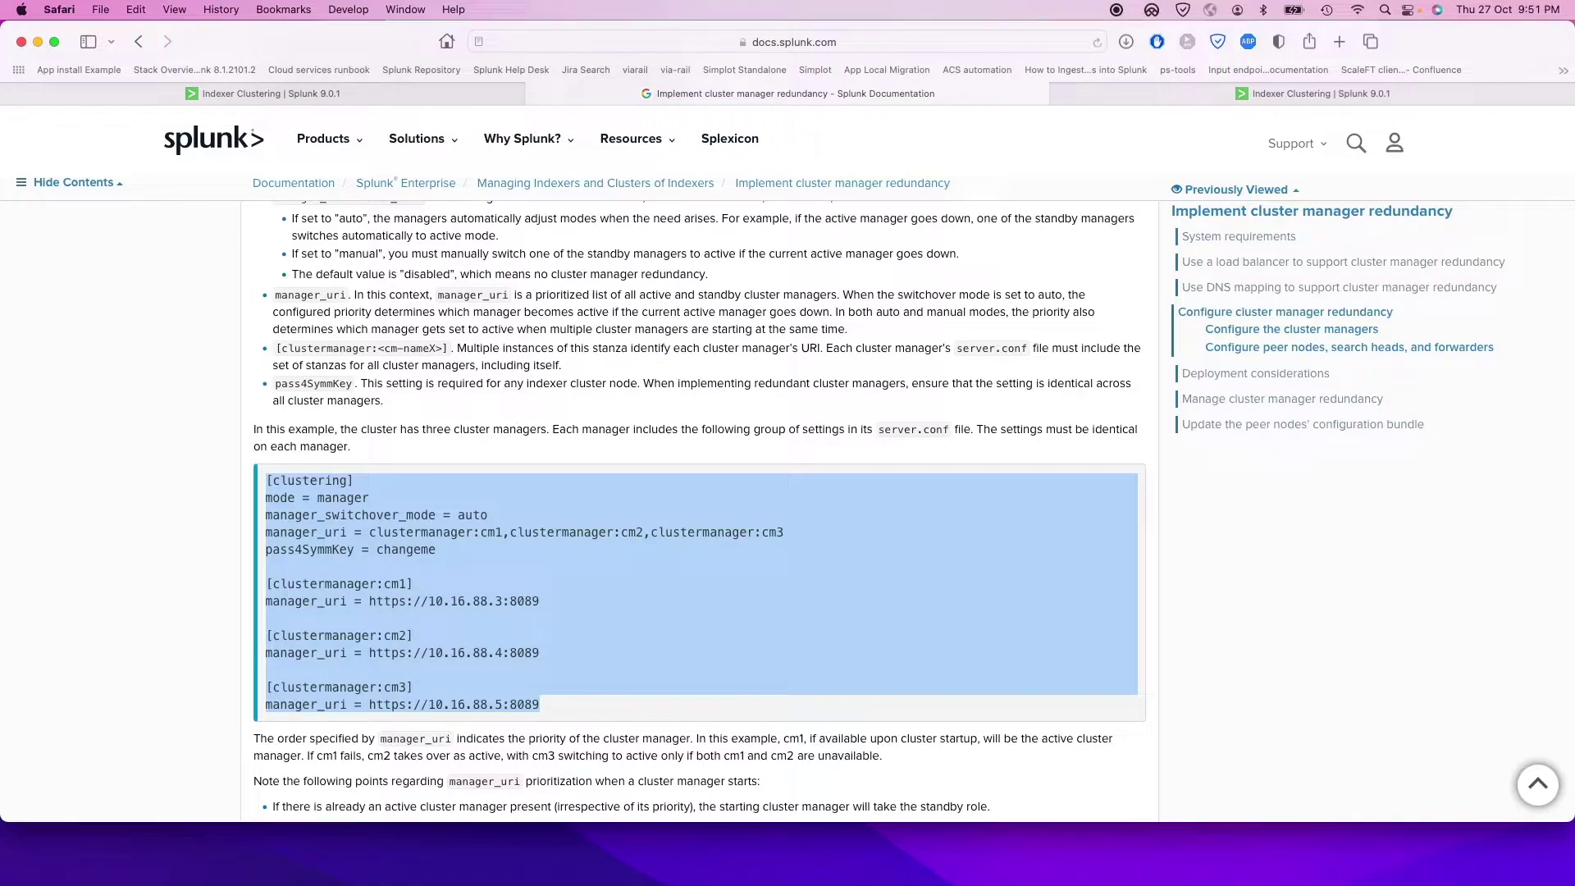
pyautogui.press('super+Tab')
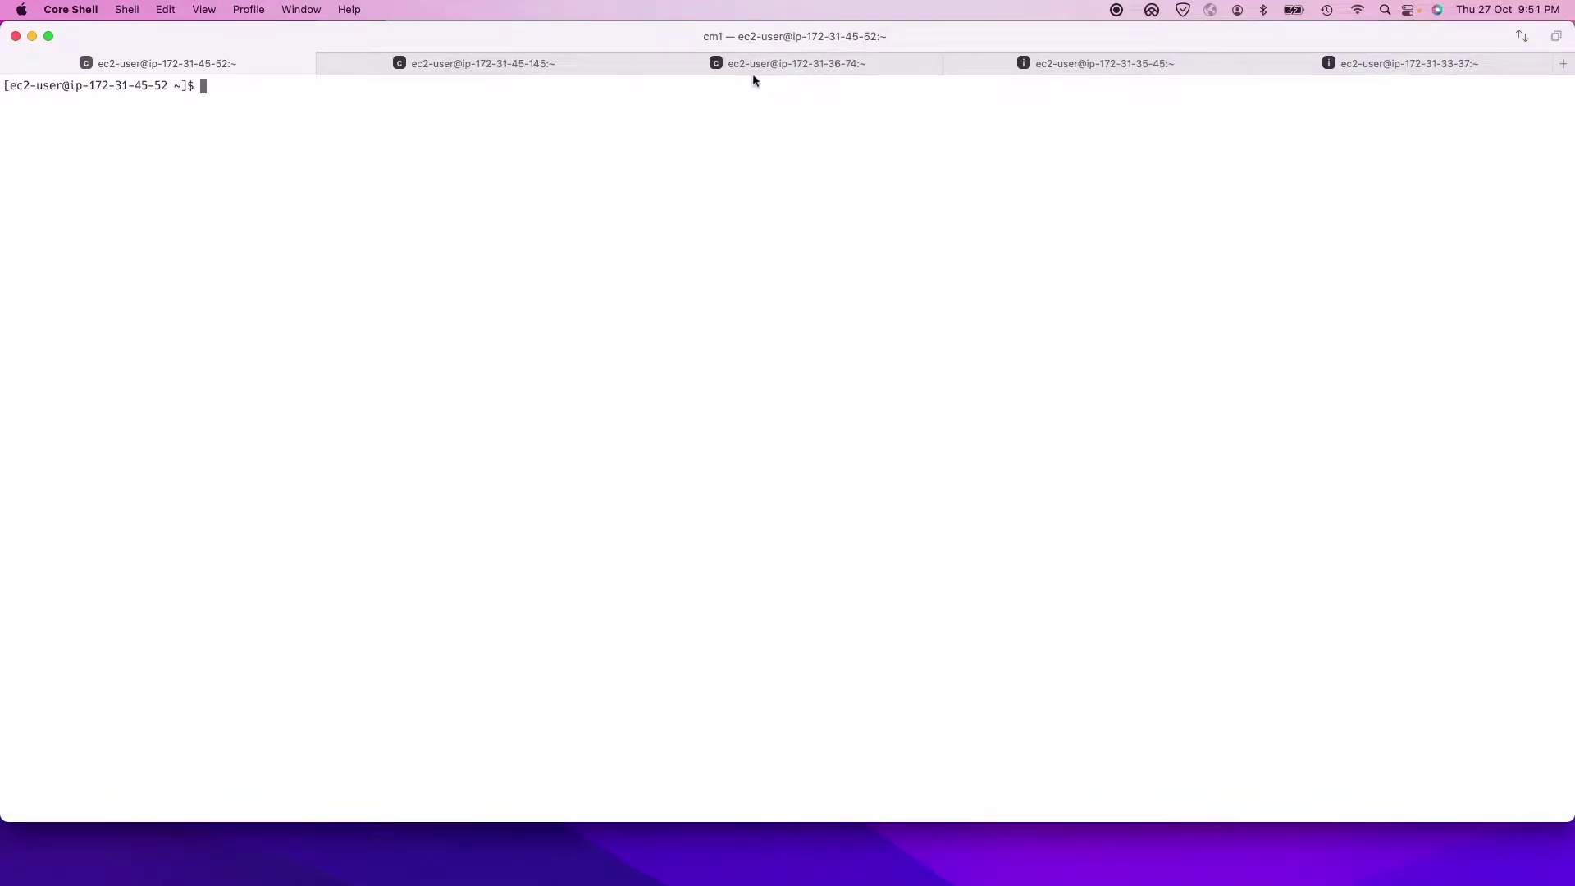
# Step: Start a root shell with sudo bash on idx1 and display /etc/hosts
pyautogui.click(751, 67)
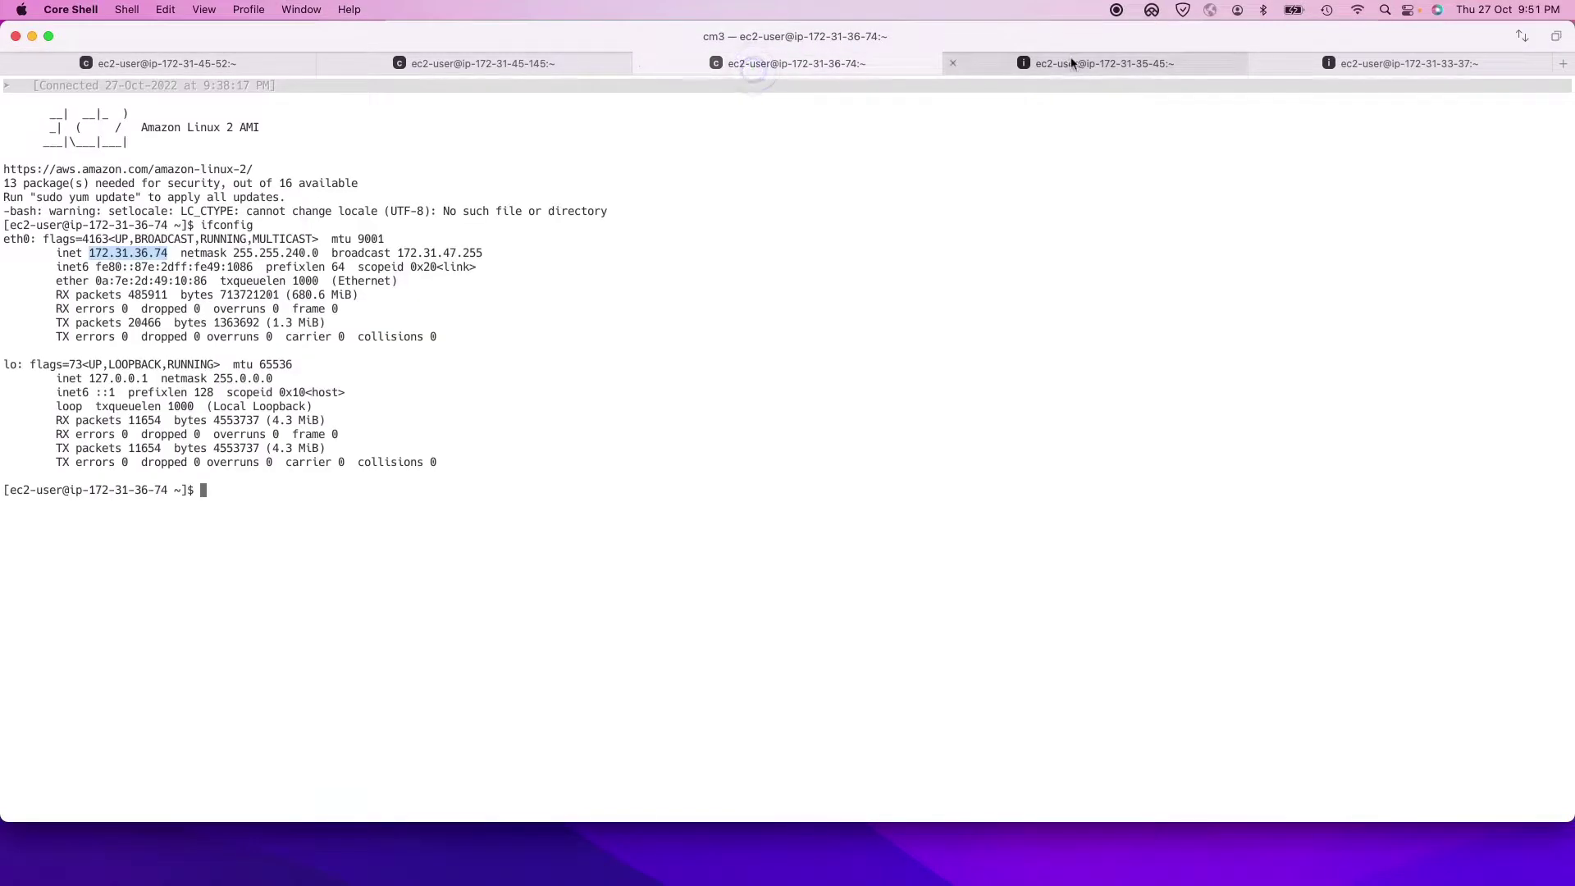
pyautogui.hotkey('ctrl', 'Tab')
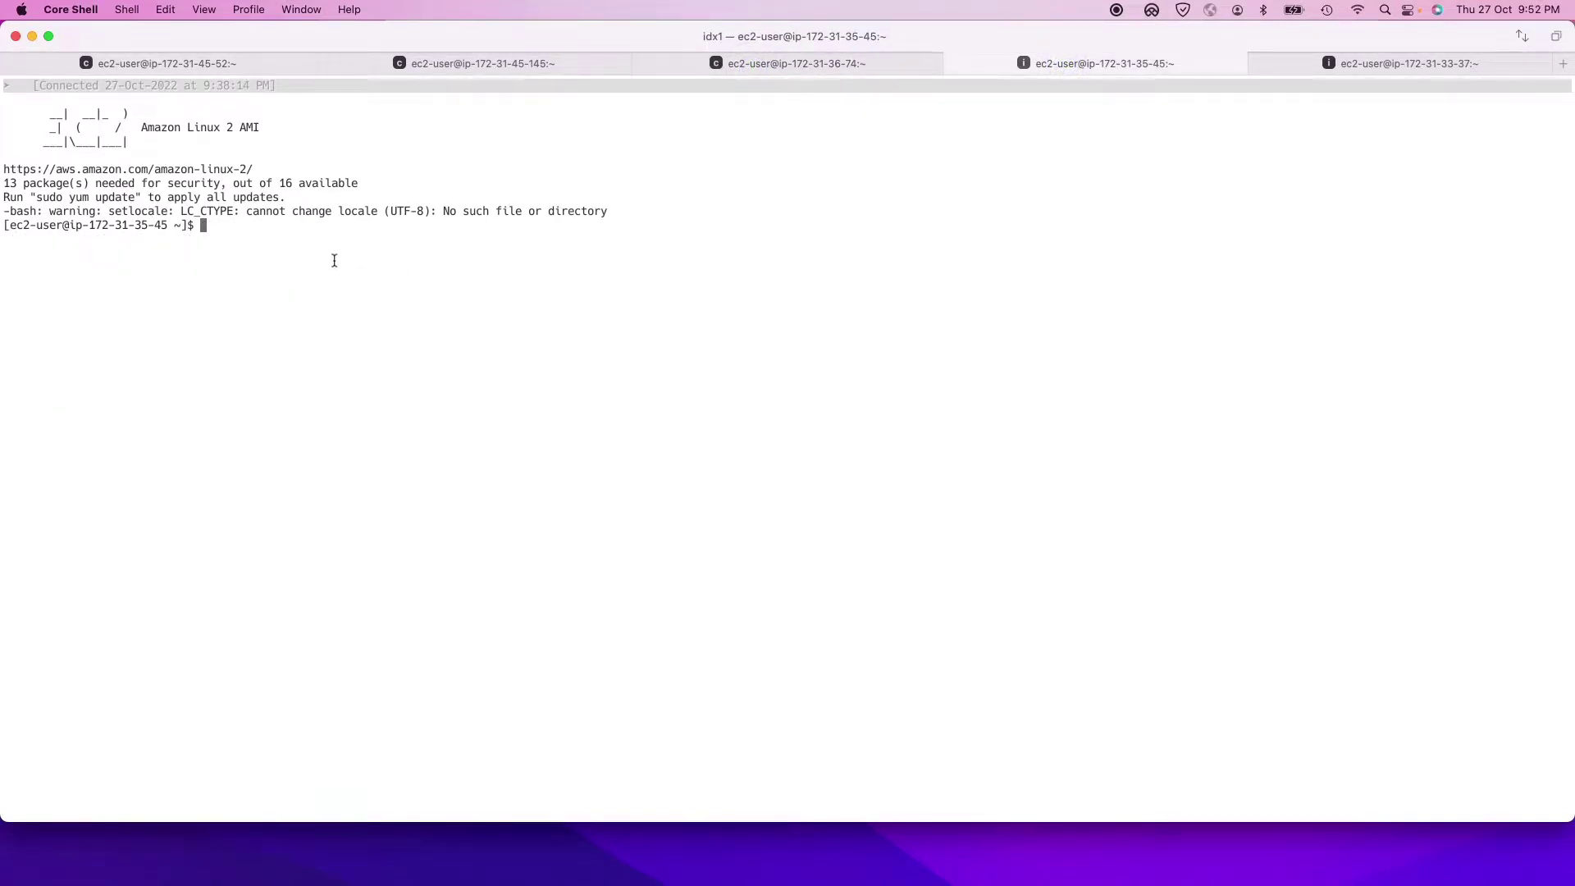
pyautogui.write('sudo bash')
pyautogui.press('Return')
pyautogui.write('cat /etc/')
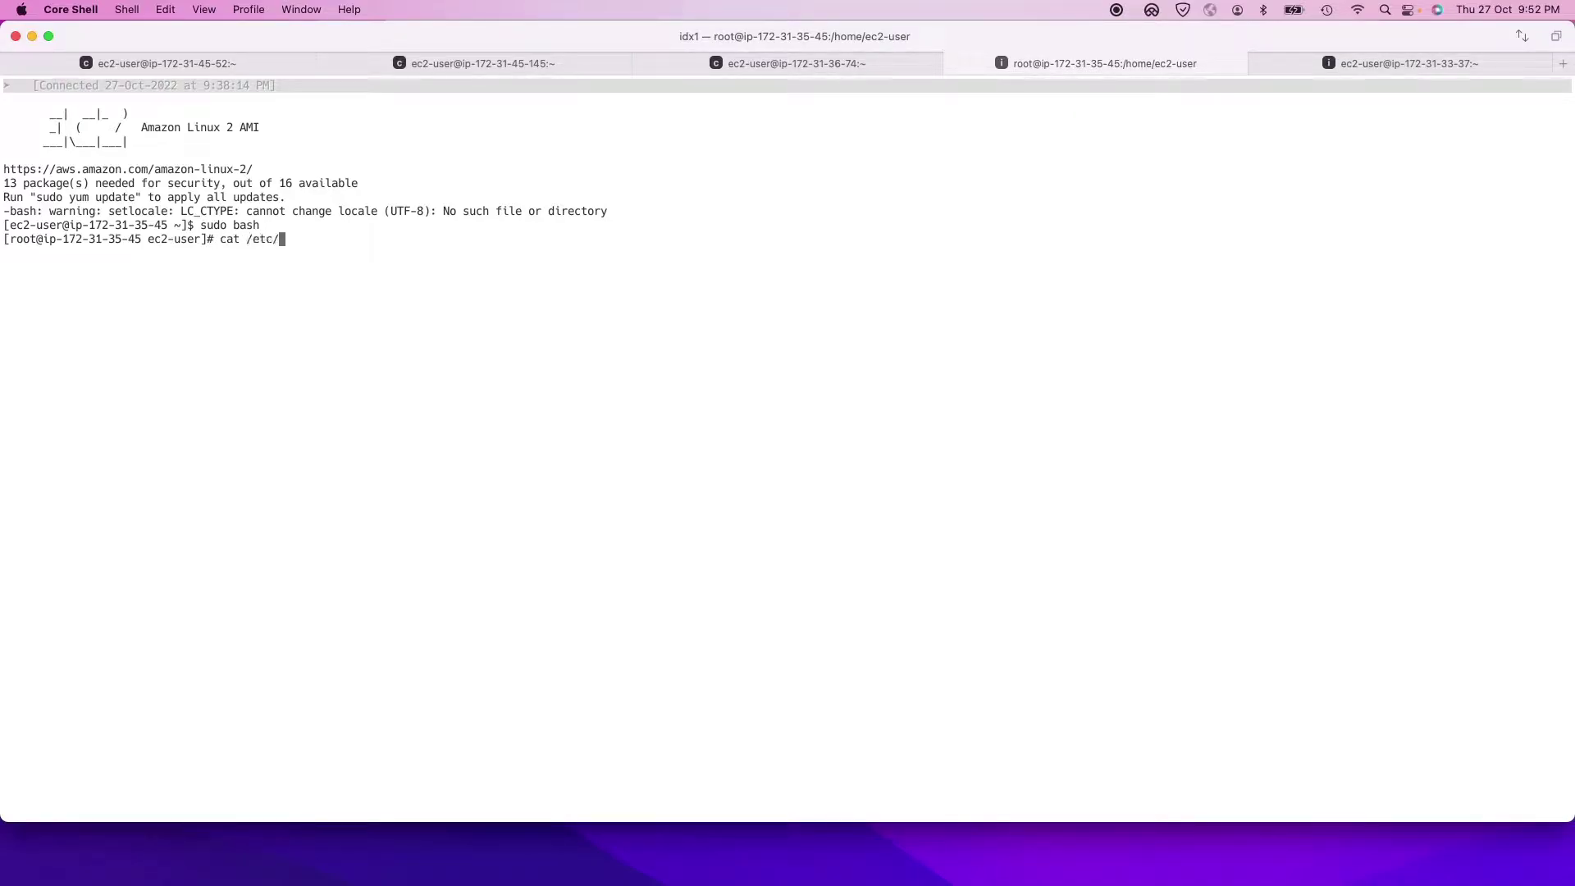
pyautogui.write('hosts')
pyautogui.press('Return')
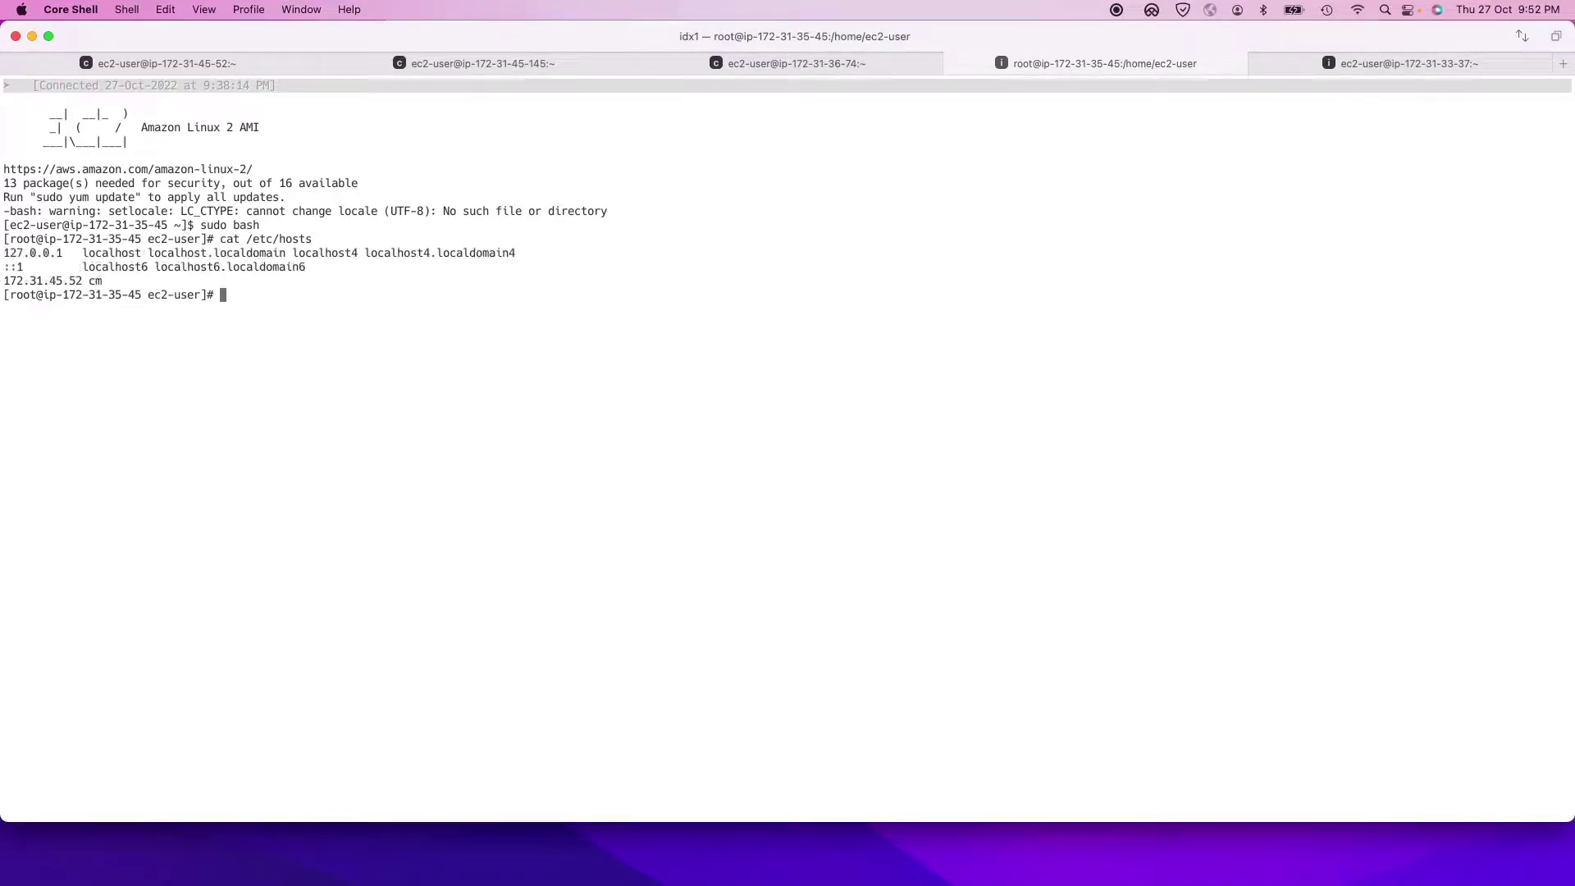
# Step: Highlight the hosts file's cm entry at 172.31.45.52, comparing it with the cm1 session
pyautogui.moveTo(105, 282); pyautogui.dragTo(78, 282)
pyautogui.moveTo(312, 239); pyautogui.dragTo(239, 239)
pyautogui.moveTo(3, 281); pyautogui.dragTo(82, 281)
pyautogui.click(212, 58)
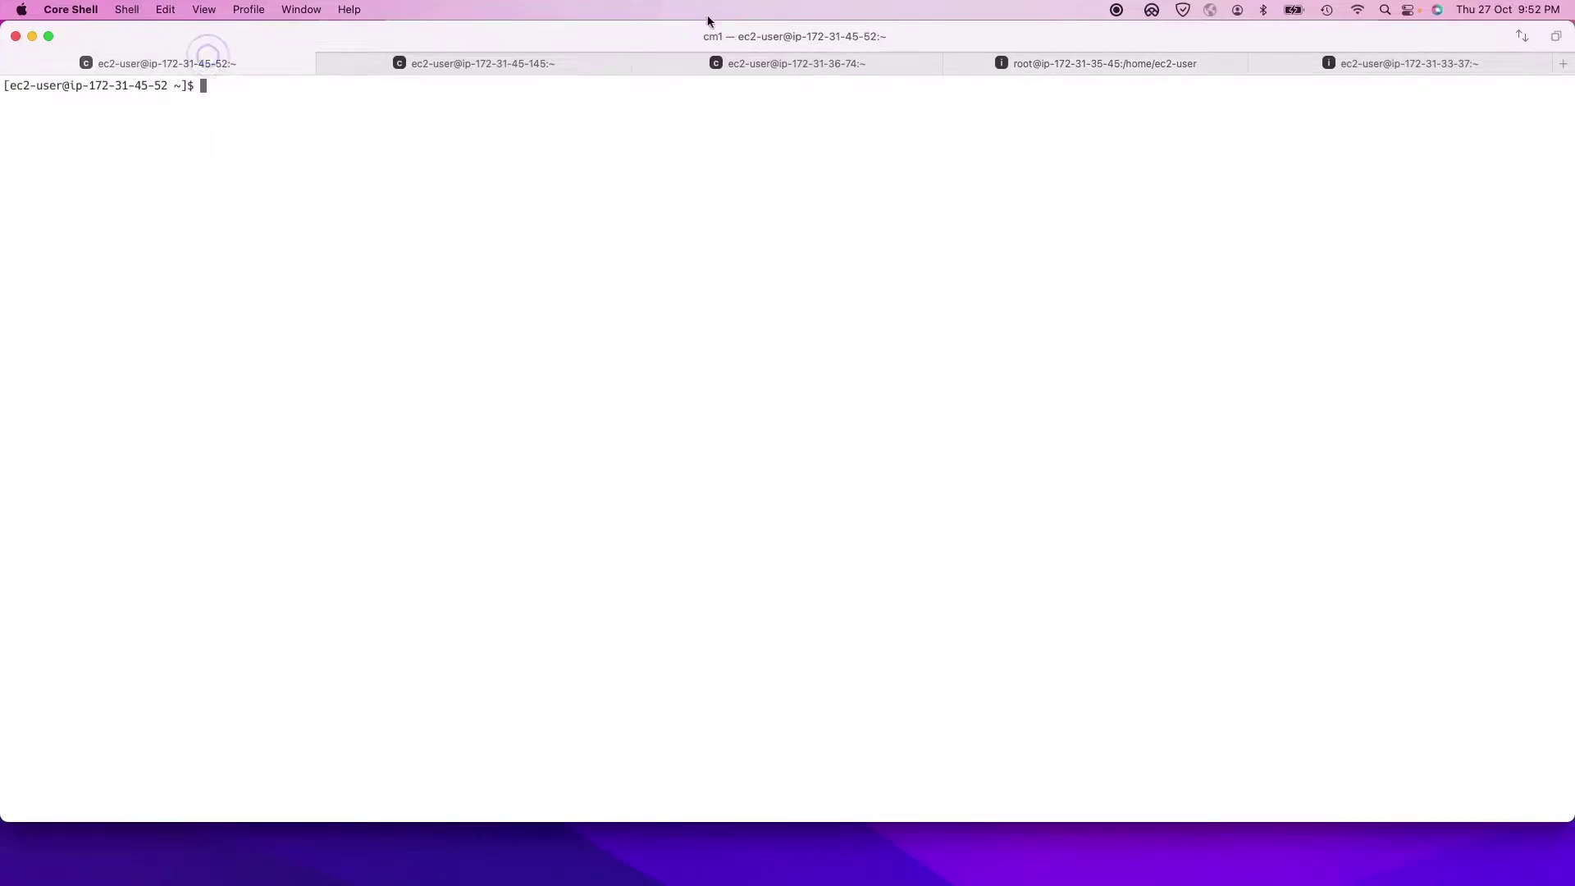
pyautogui.click(1070, 83)
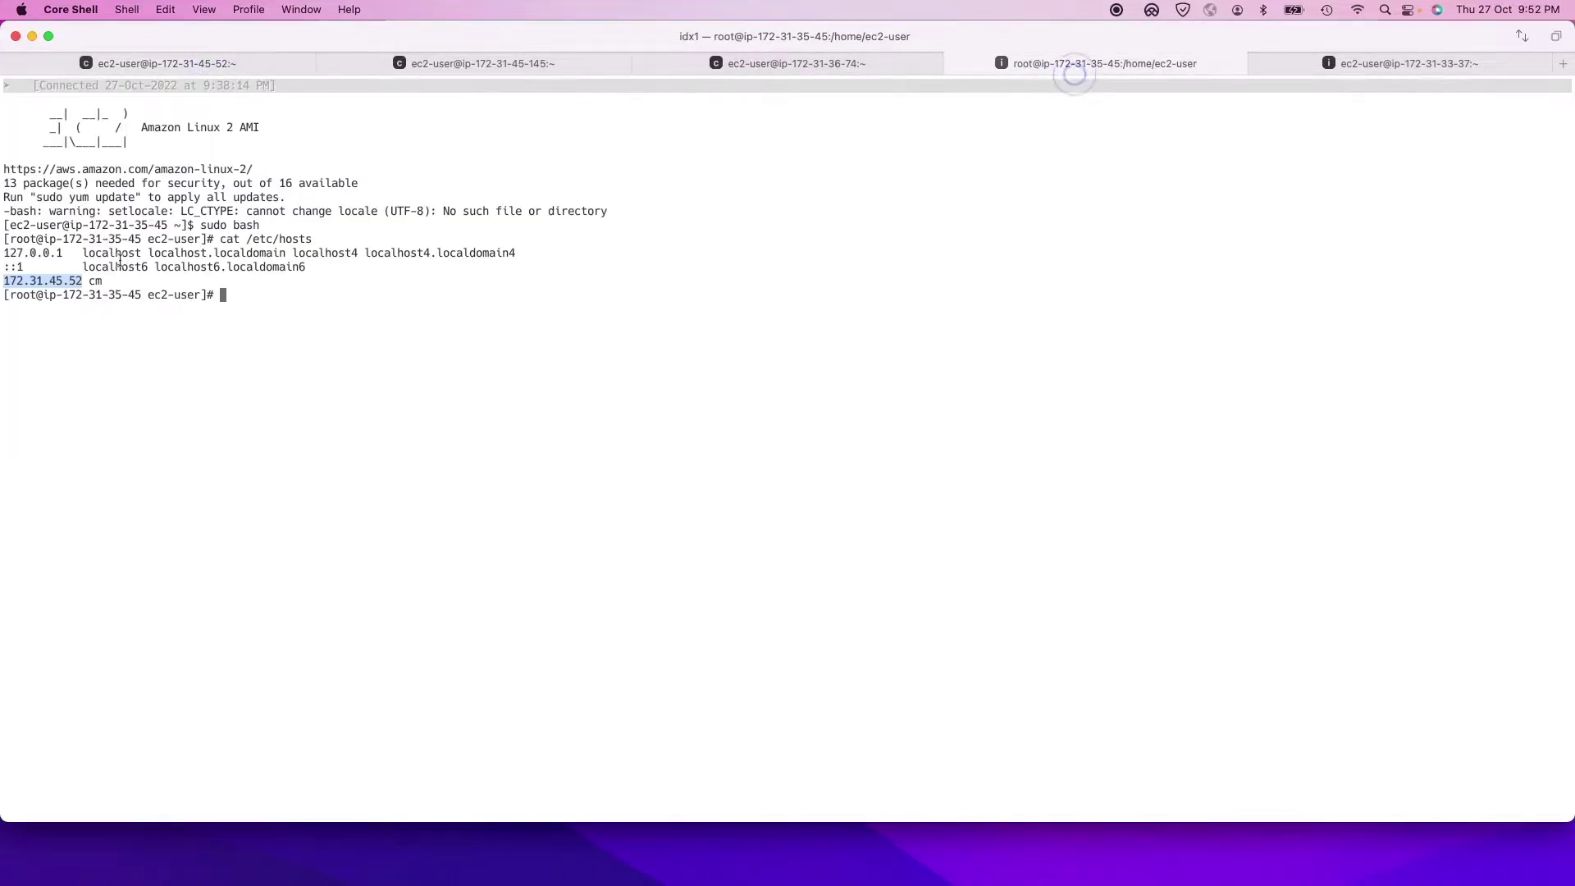
pyautogui.moveTo(108, 280); pyautogui.dragTo(85, 280)
pyautogui.doubleClick(95, 280)
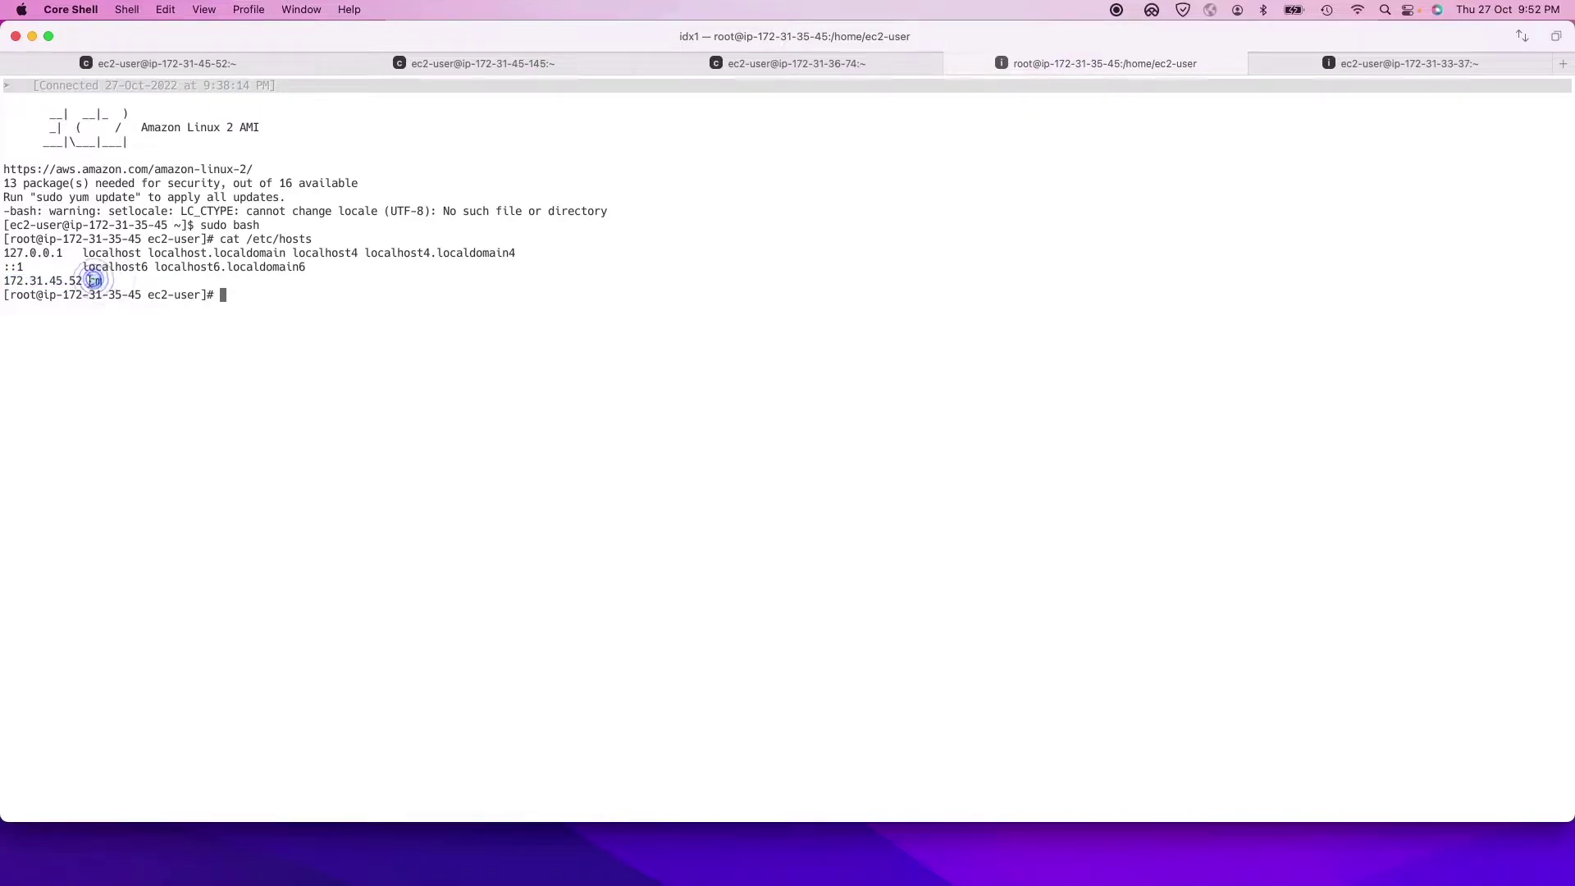
pyautogui.write('cat /')
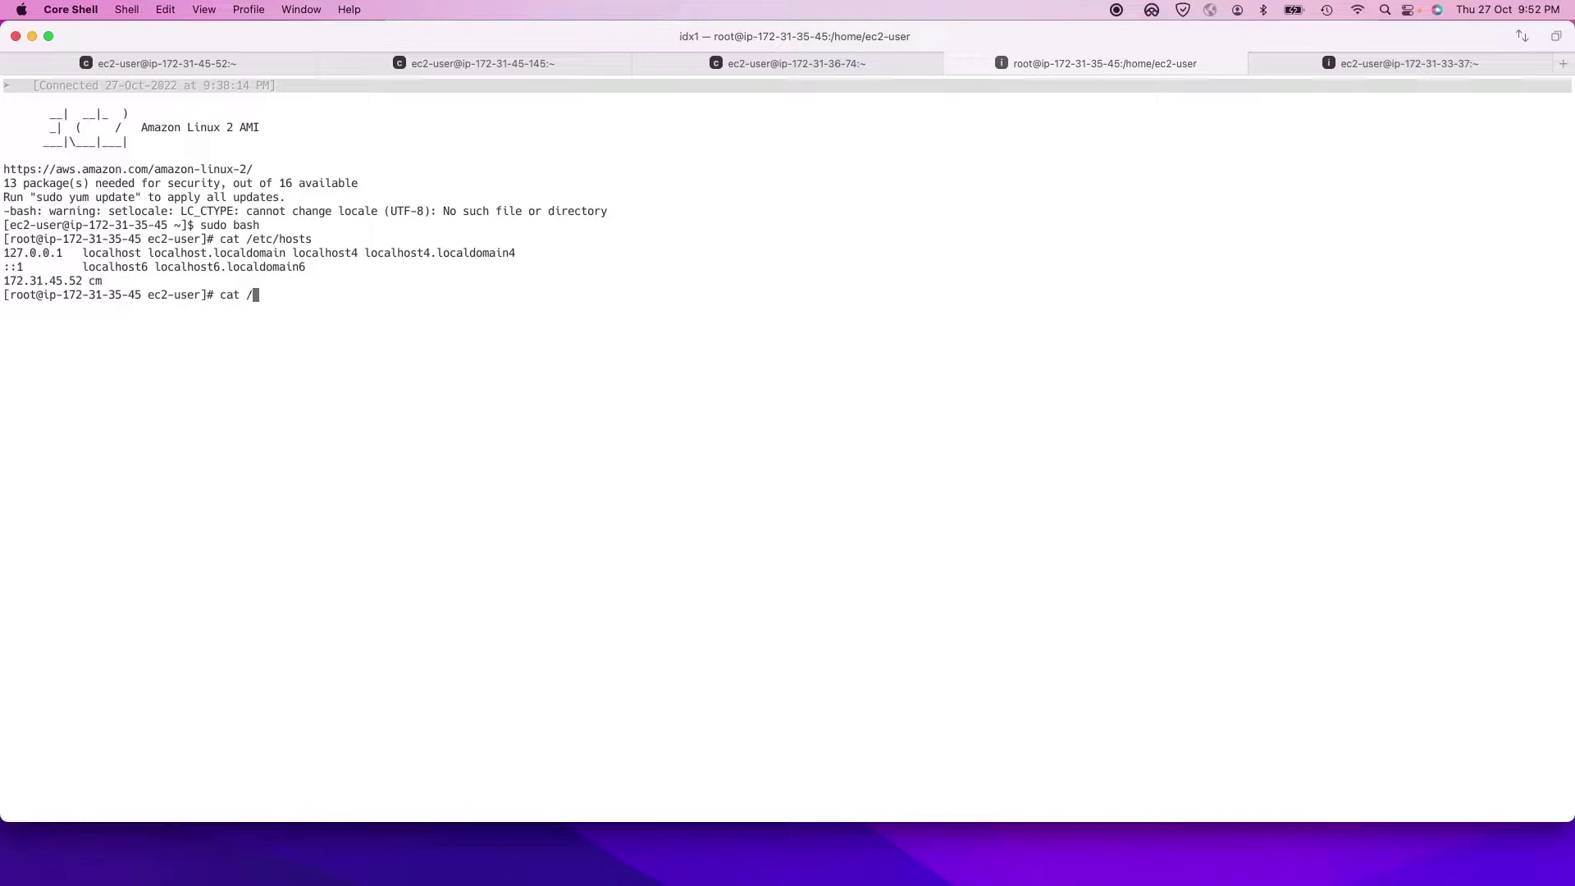
pyautogui.write('opt/splunk/etc/apps/')
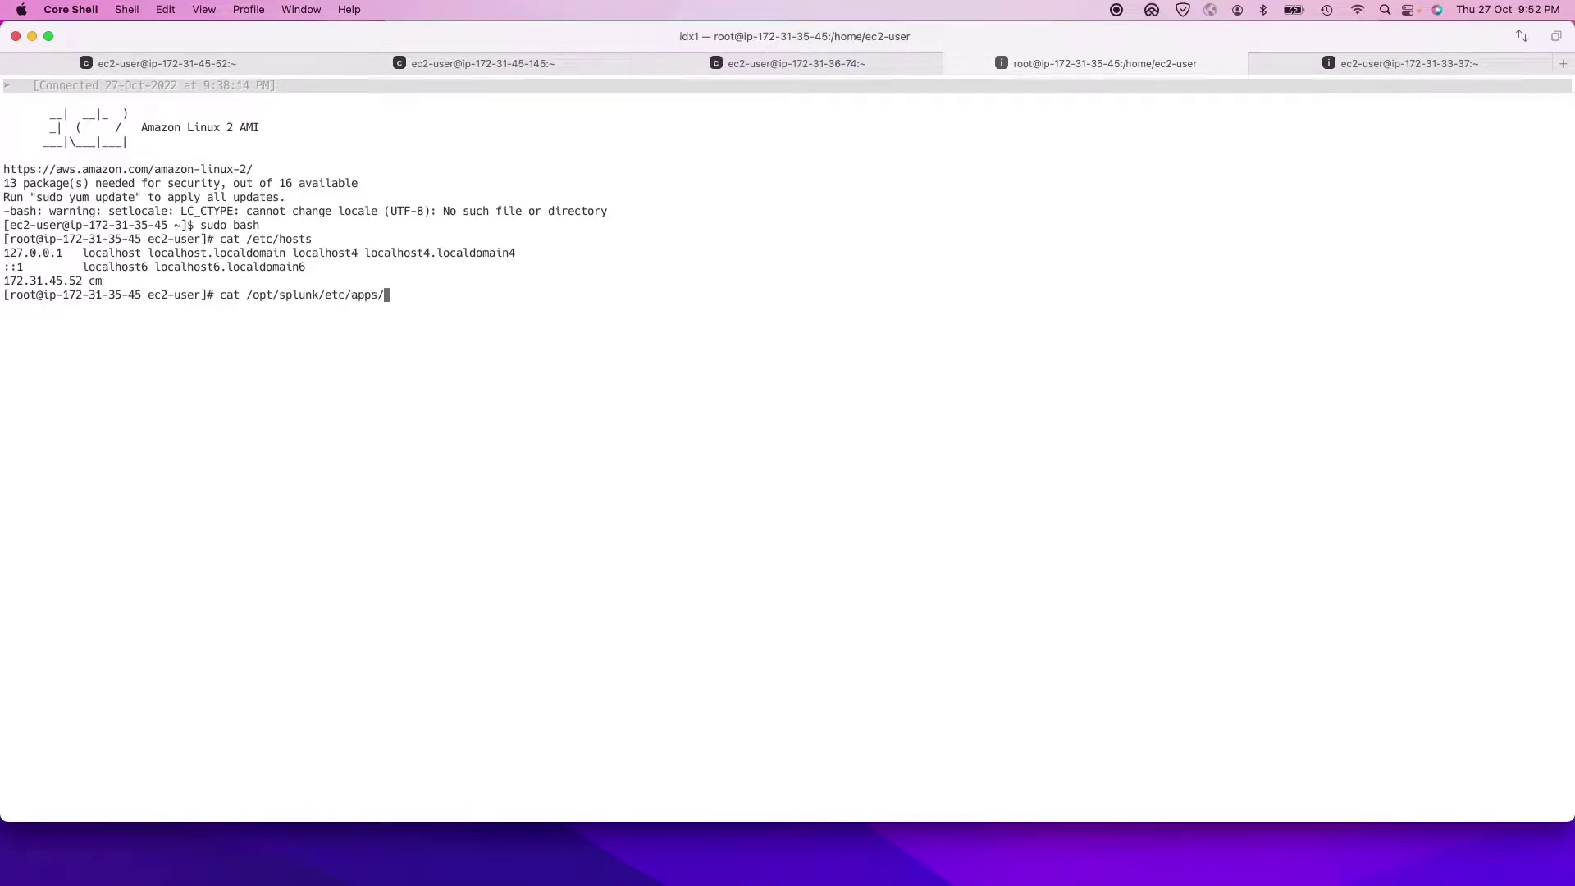
pyautogui.write('o')
pyautogui.press('Tab')
pyautogui.write('local/se')
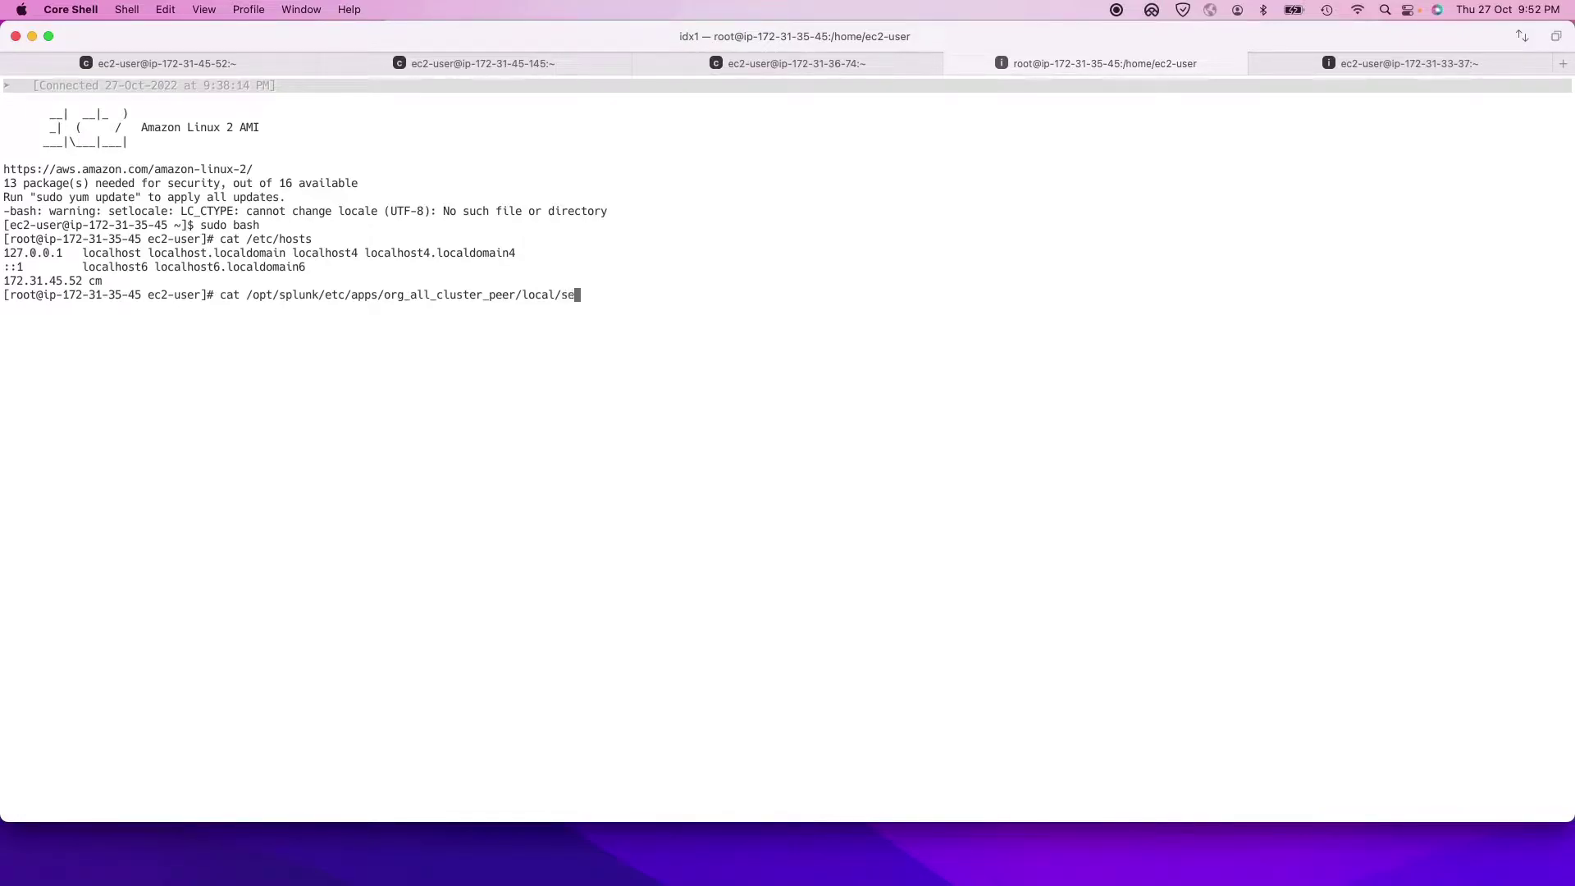
pyautogui.press('Tab')
pyautogui.press('Return')
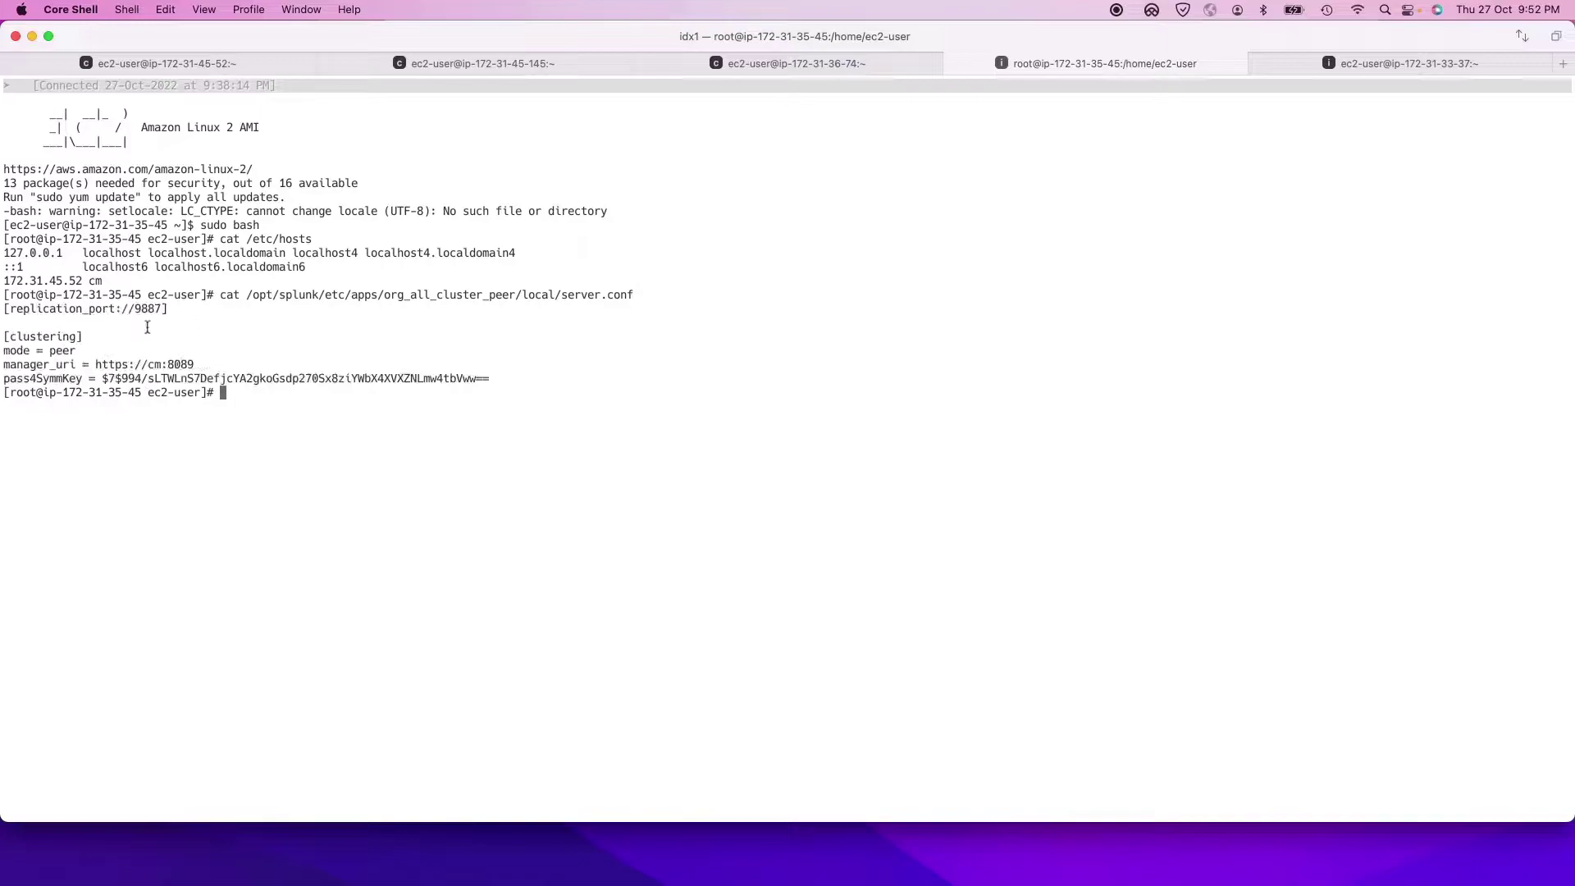
pyautogui.doubleClick(160, 366)
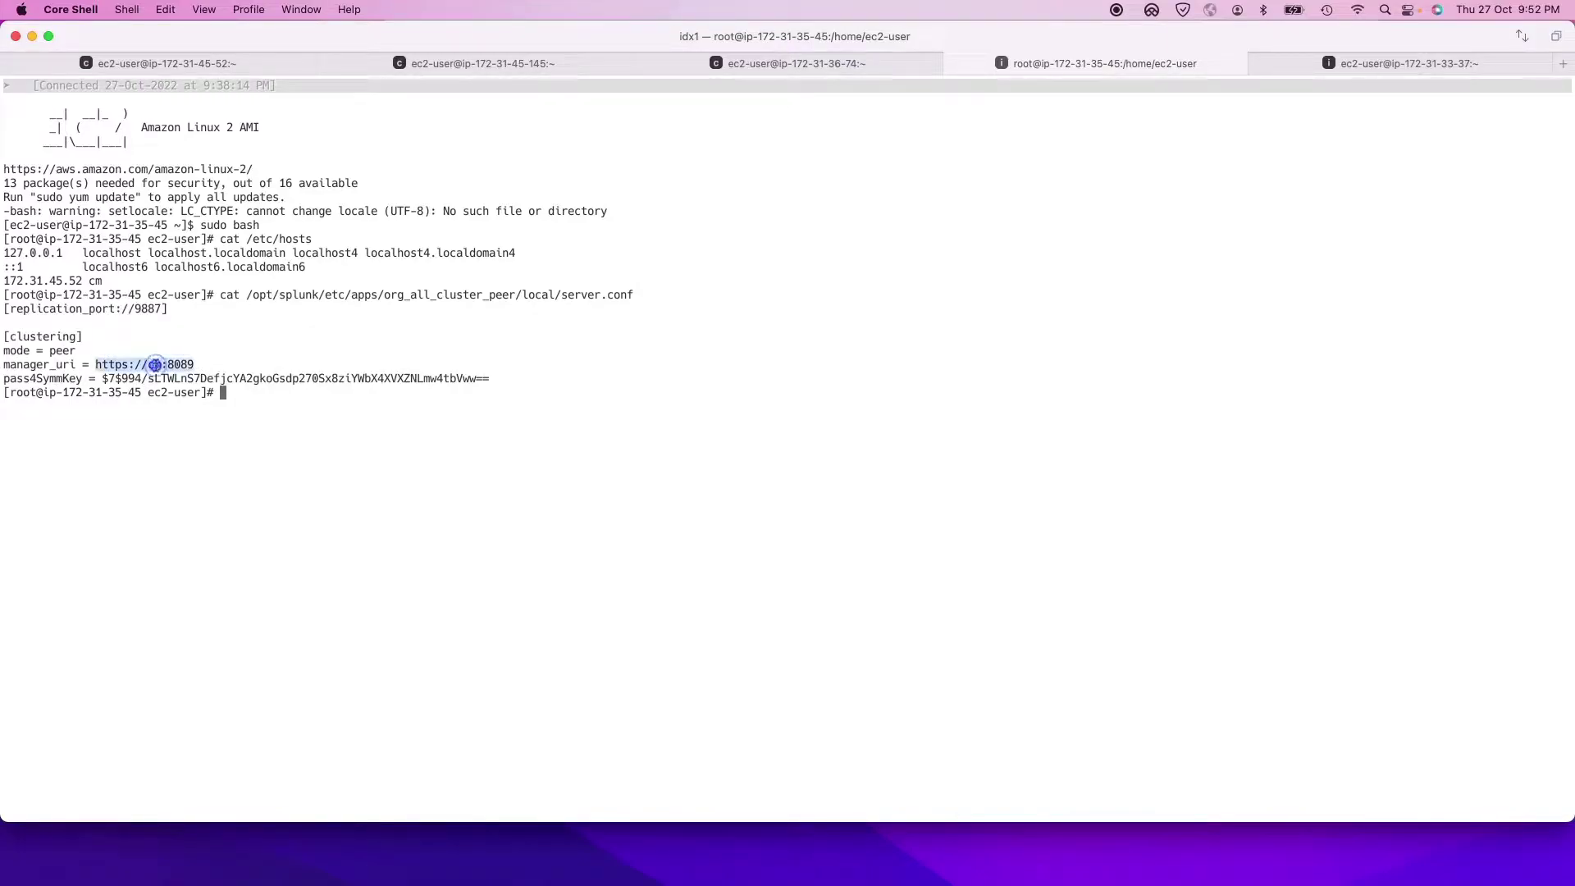
pyautogui.moveTo(315, 239); pyautogui.dragTo(218, 236)
pyautogui.press('super+c')
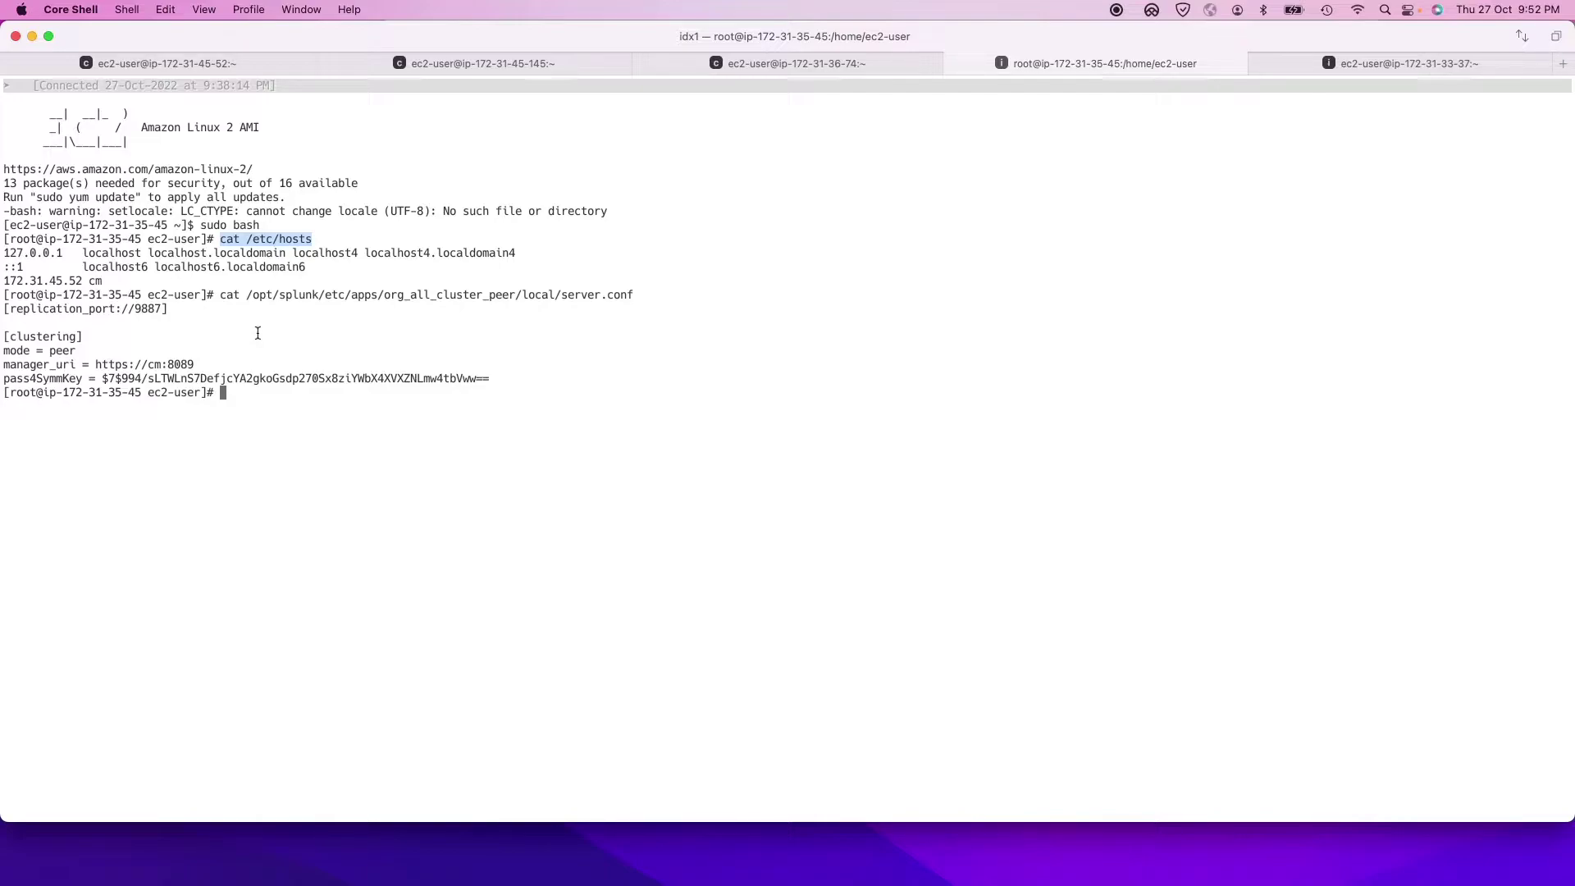
# Step: Open /etc/hosts in vi by turning the pasted cat command into a vi command
pyautogui.write('vi')
pyautogui.press('super+v')
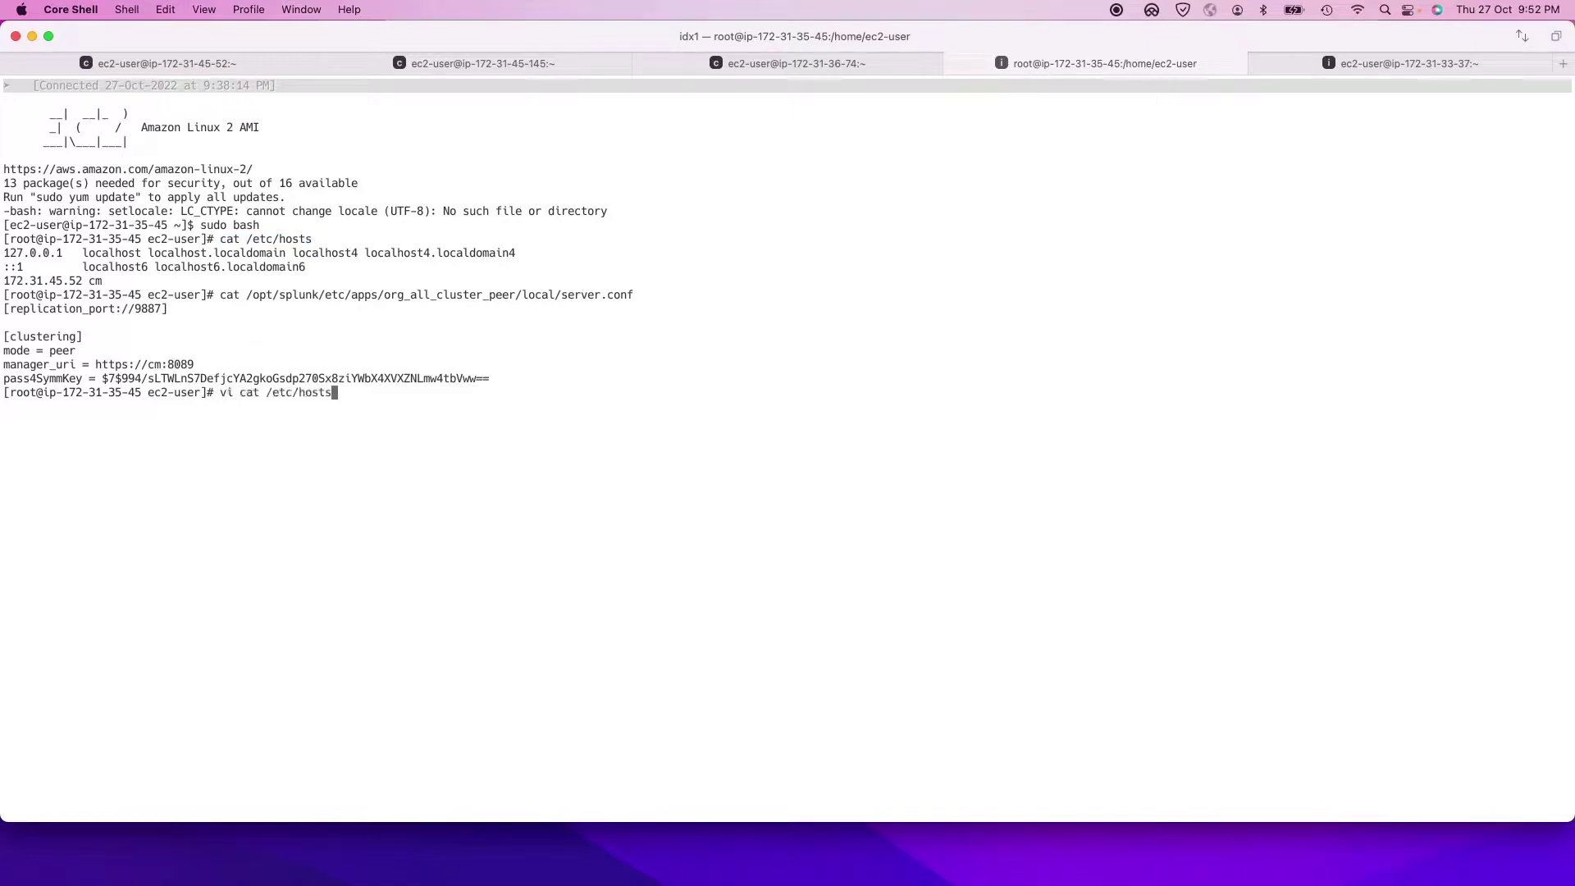
pyautogui.hotkey('ctrl', 'a')
pyautogui.press('Right')
pyautogui.press('Right')
pyautogui.press('Right')
pyautogui.press('Right')
pyautogui.press('Right')
pyautogui.press('Right')
pyautogui.press('Right')
pyautogui.press('BackSpace')
pyautogui.press('BackSpace')
pyautogui.press('BackSpace')
pyautogui.press('BackSpace')
pyautogui.press('Return')
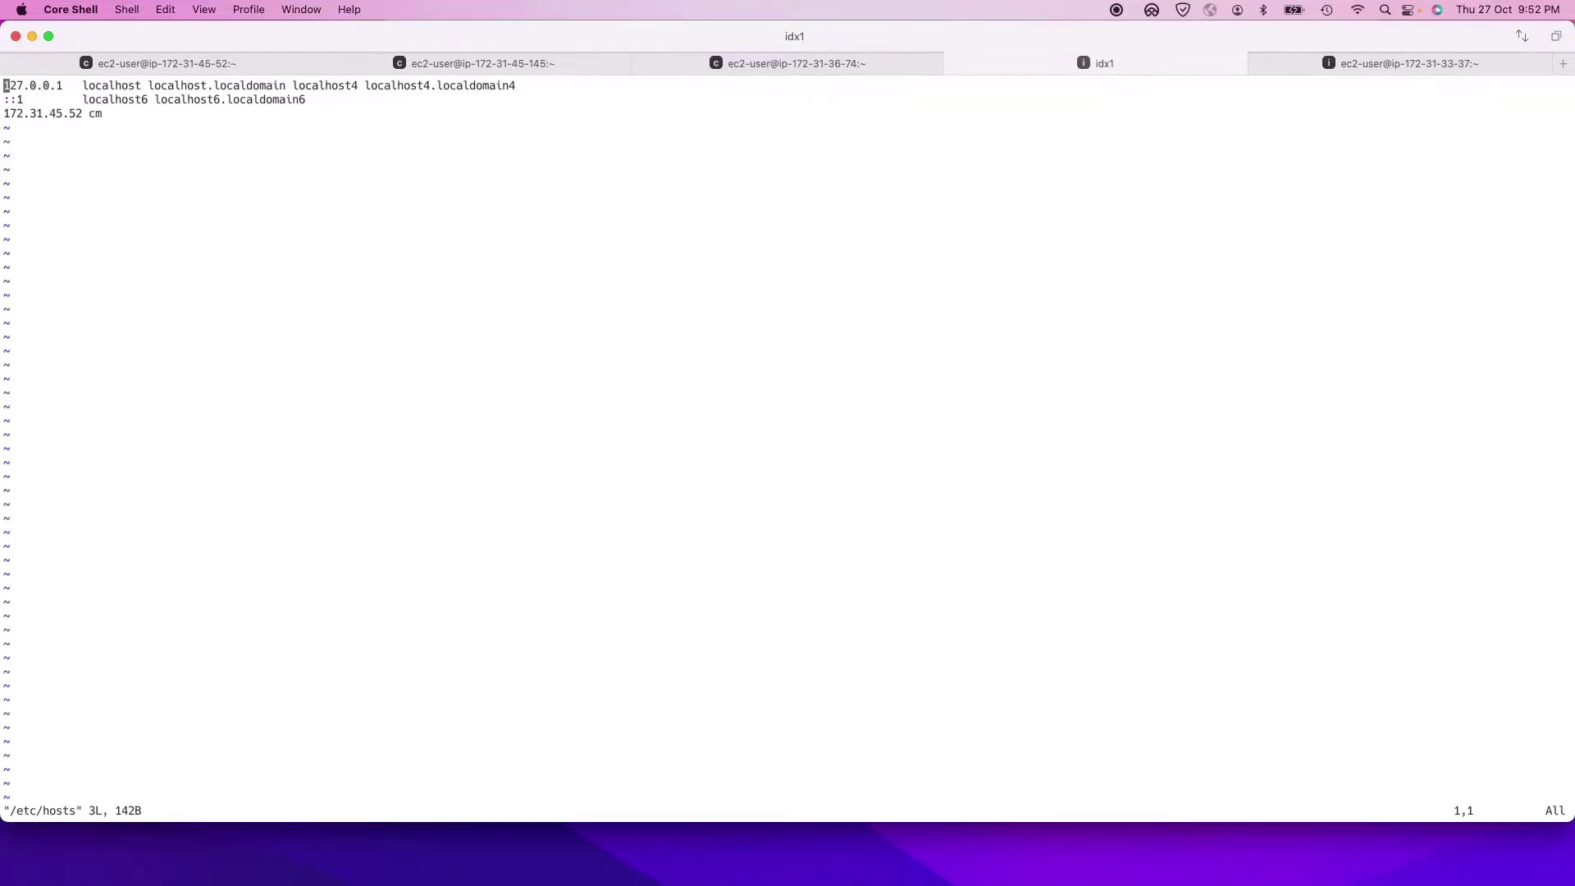
# Step: Add a '172.31.45.52 mickeymouse' line below the cm entry and leave insert mode
pyautogui.press('i')
pyautogui.press('Down')
pyautogui.press('Down')
pyautogui.press('Right')
pyautogui.press('Right')
pyautogui.press('Right')
pyautogui.press('Right')
pyautogui.press('Right')
pyautogui.press('Right')
pyautogui.press('Right')
pyautogui.press('Right')
pyautogui.press('Right')
pyautogui.press('Right')
pyautogui.press('Right')
pyautogui.press('Right')
pyautogui.press('Right')
pyautogui.press('Right')
pyautogui.press('Right')
pyautogui.press('Return')
pyautogui.write('172.')
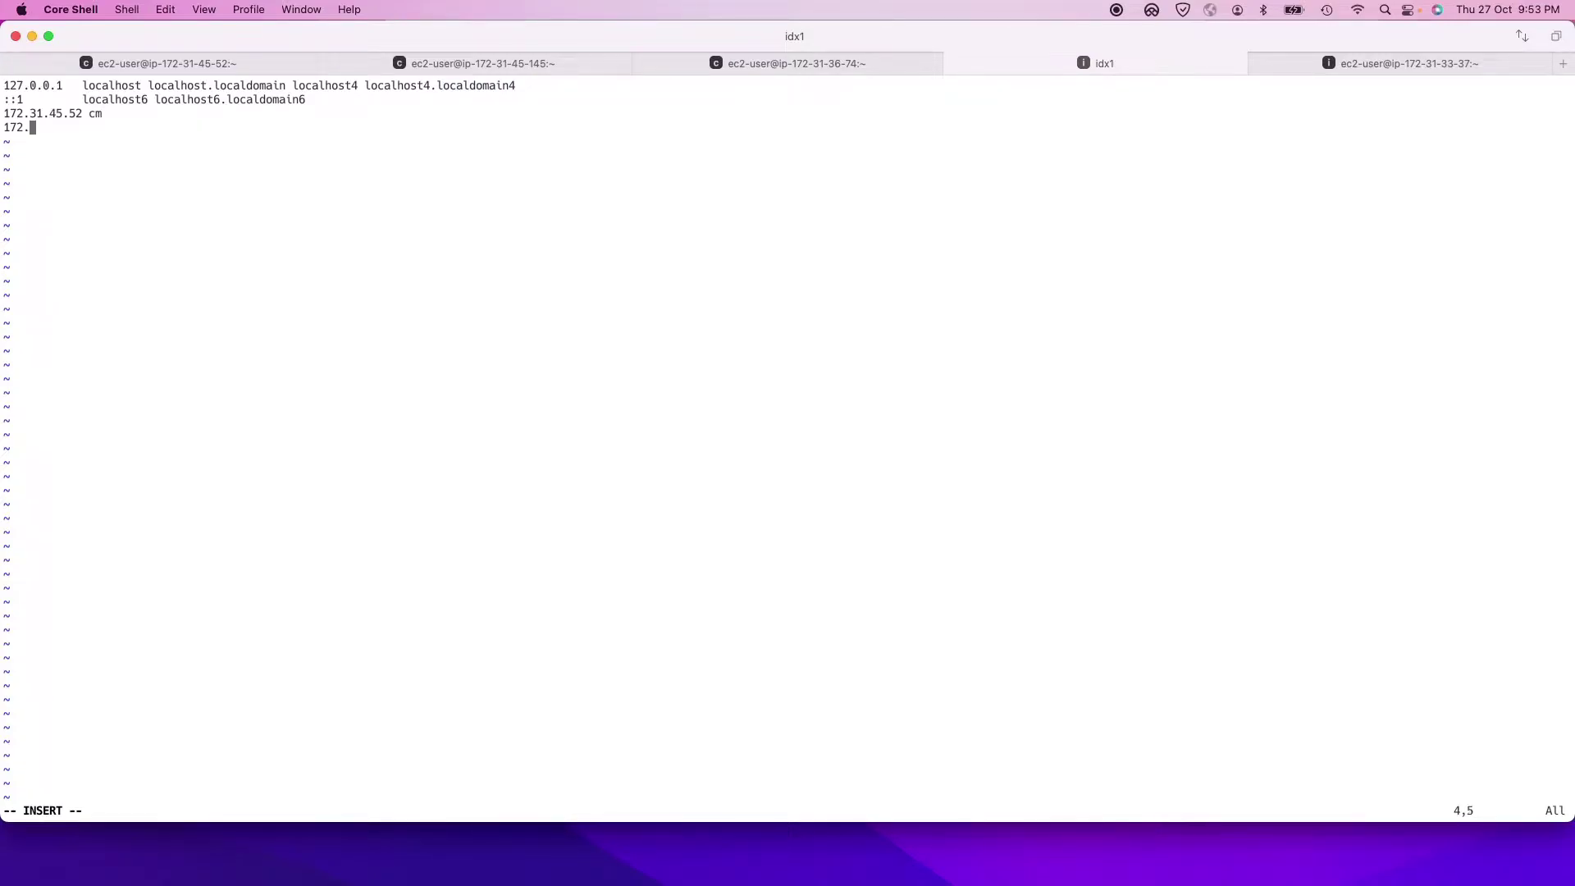
pyautogui.write('31.45.52 mickeymouse')
pyautogui.press('Escape')
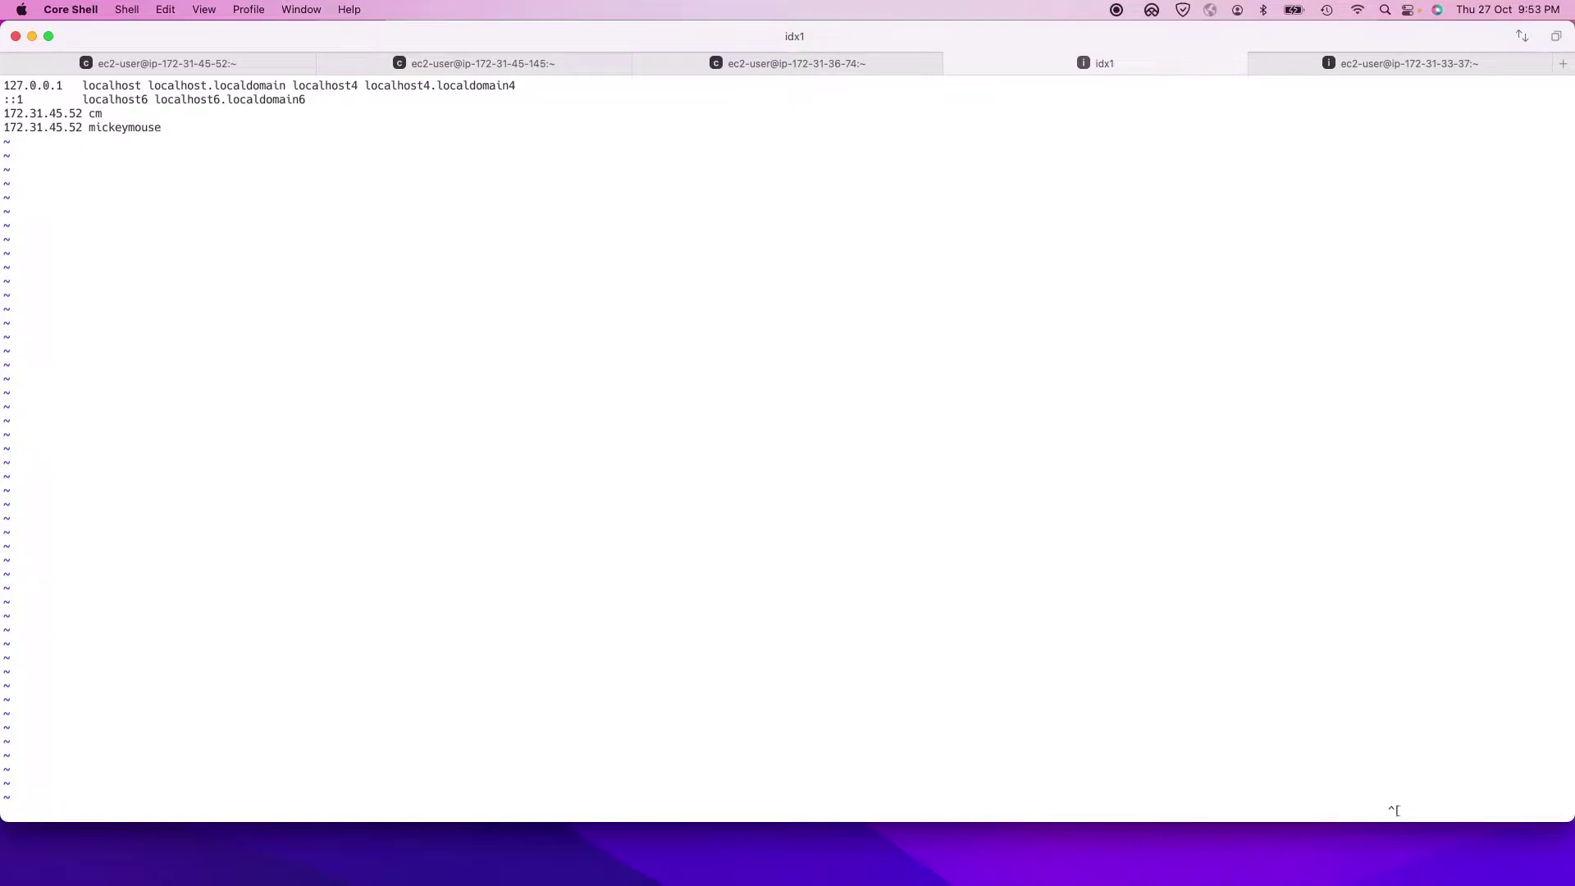
# Step: Save /etc/hosts and ping mickeymouse, confirming it resolves to 172.31.45.52
pyautogui.write(':wq')
pyautogui.press('Return')
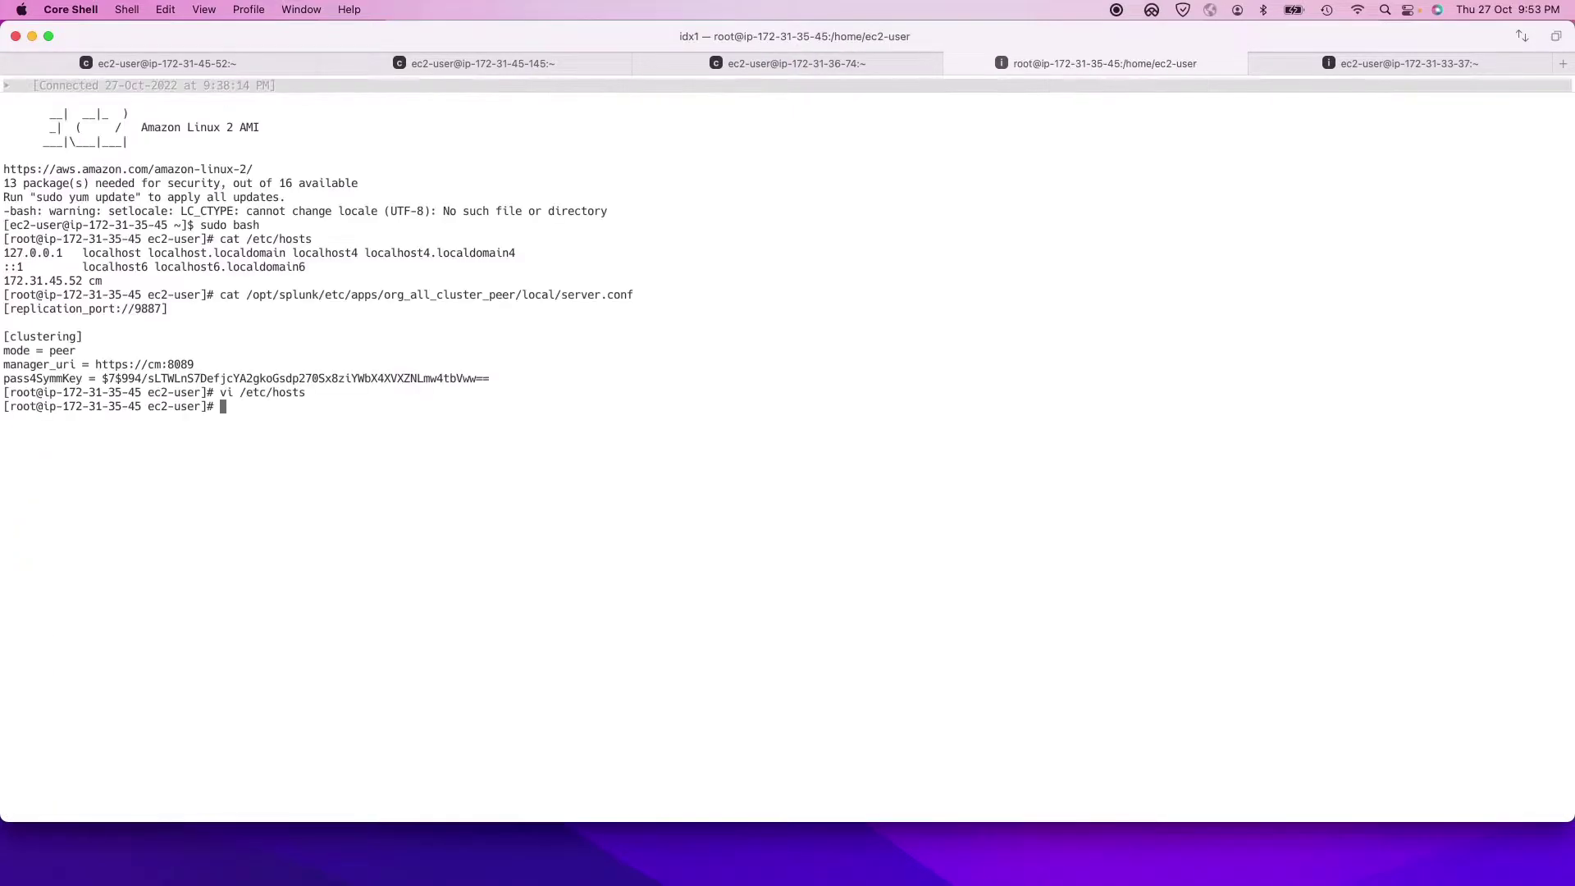
pyautogui.write('ping mickeymouse')
pyautogui.press('Return')
pyautogui.hotkey('ctrl', 'c')
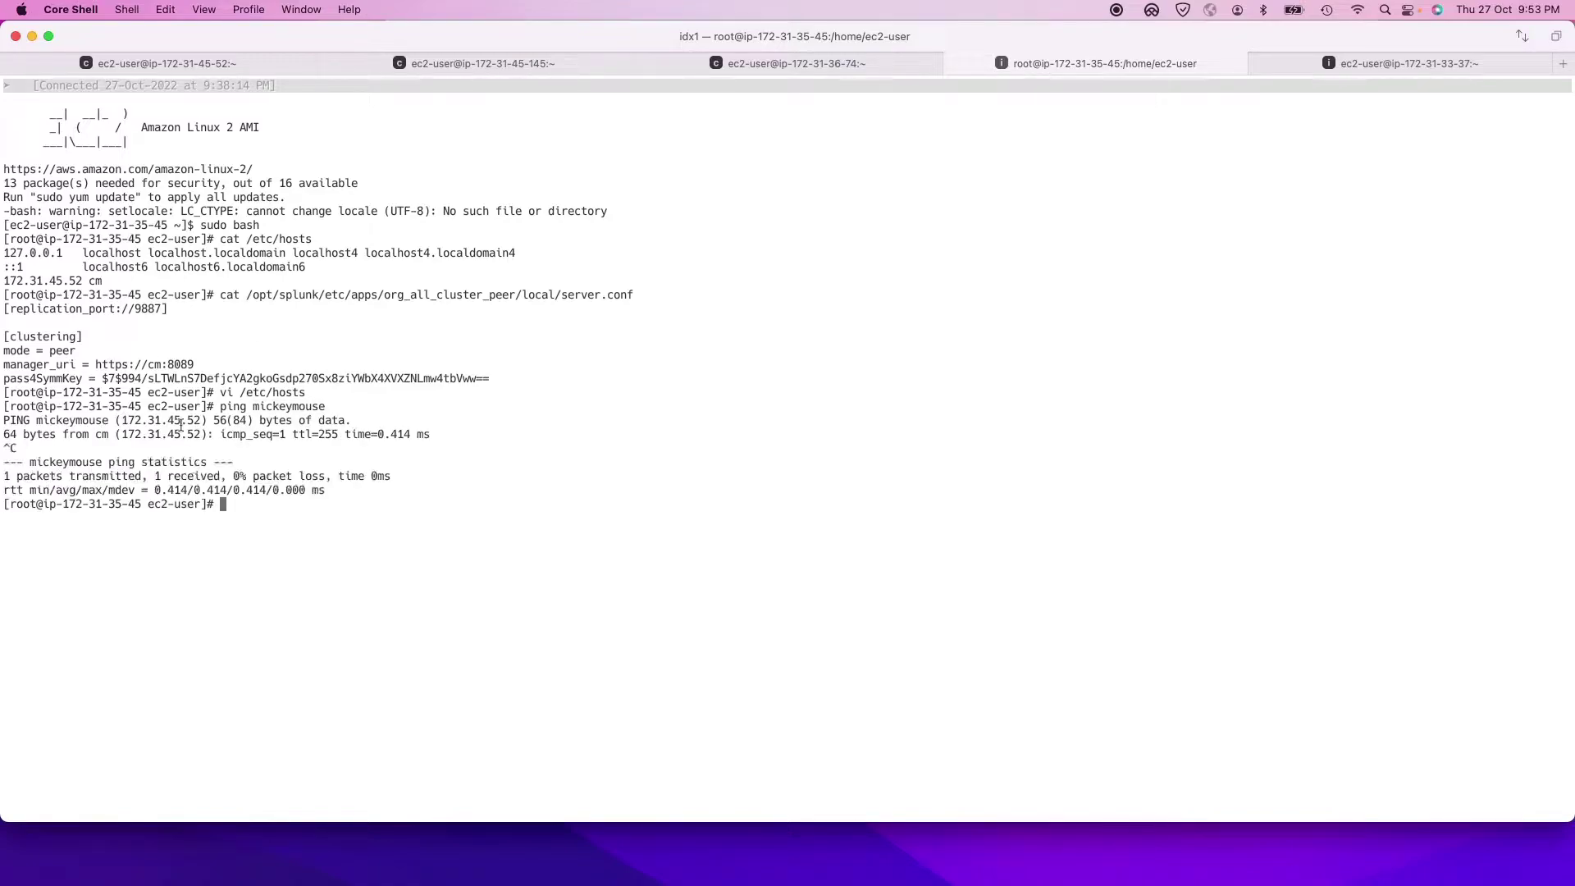
pyautogui.doubleClick(164, 432)
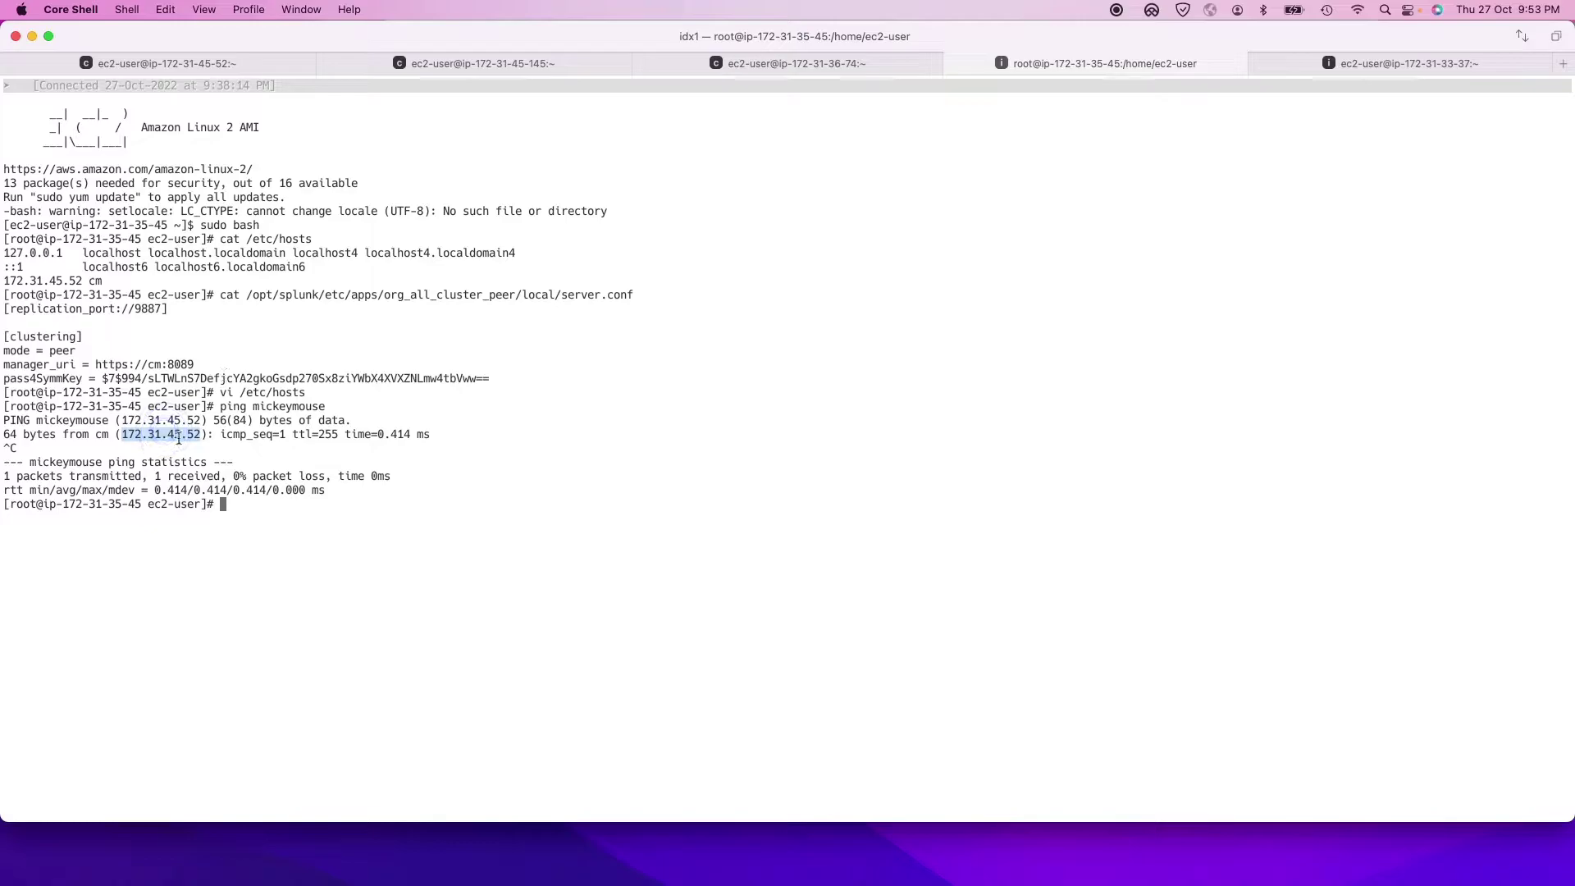
# Step: Reopen /etc/hosts in vi, delete the mickeymouse line, and quit with :q! without saving
pyautogui.moveTo(309, 392); pyautogui.dragTo(240, 392)
pyautogui.click(241, 392)
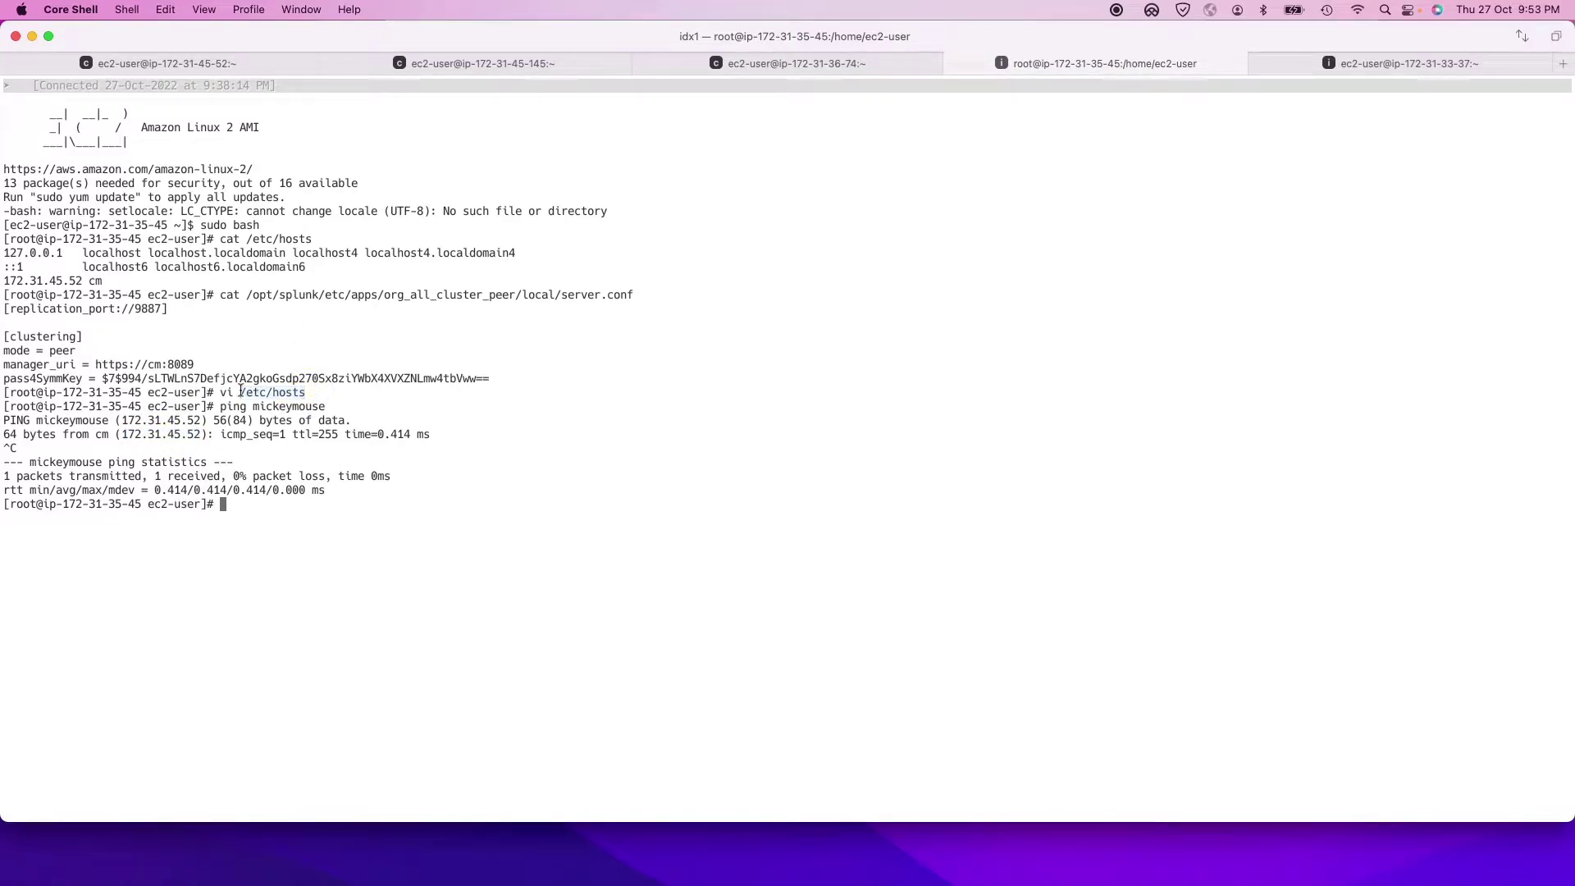
pyautogui.press('Up')
pyautogui.press('Up')
pyautogui.press('Return')
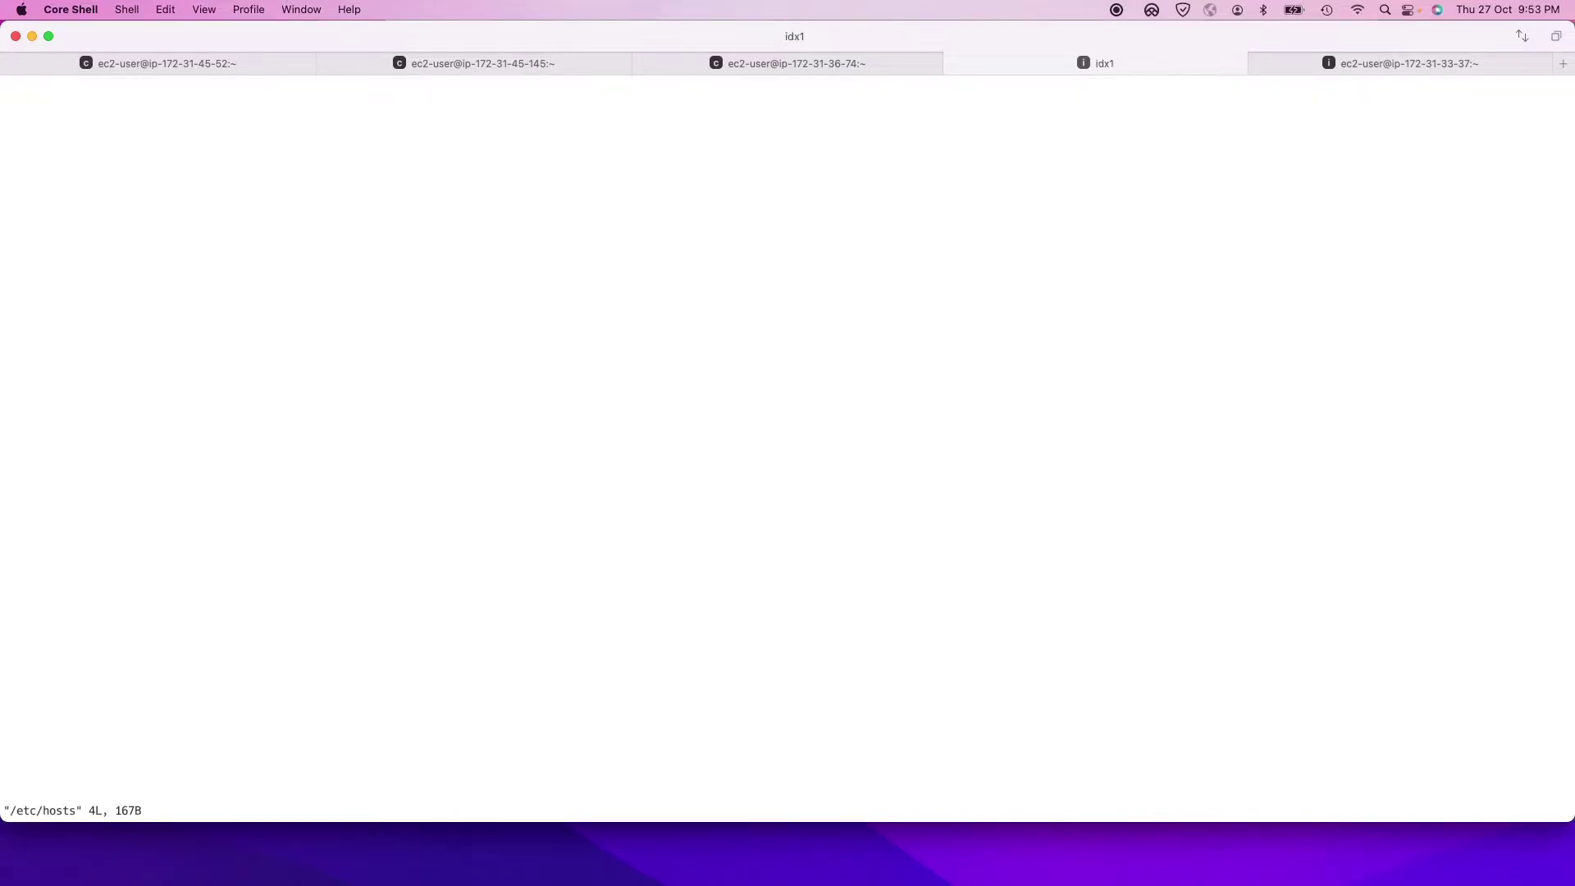
pyautogui.press('d')
pyautogui.press('d')
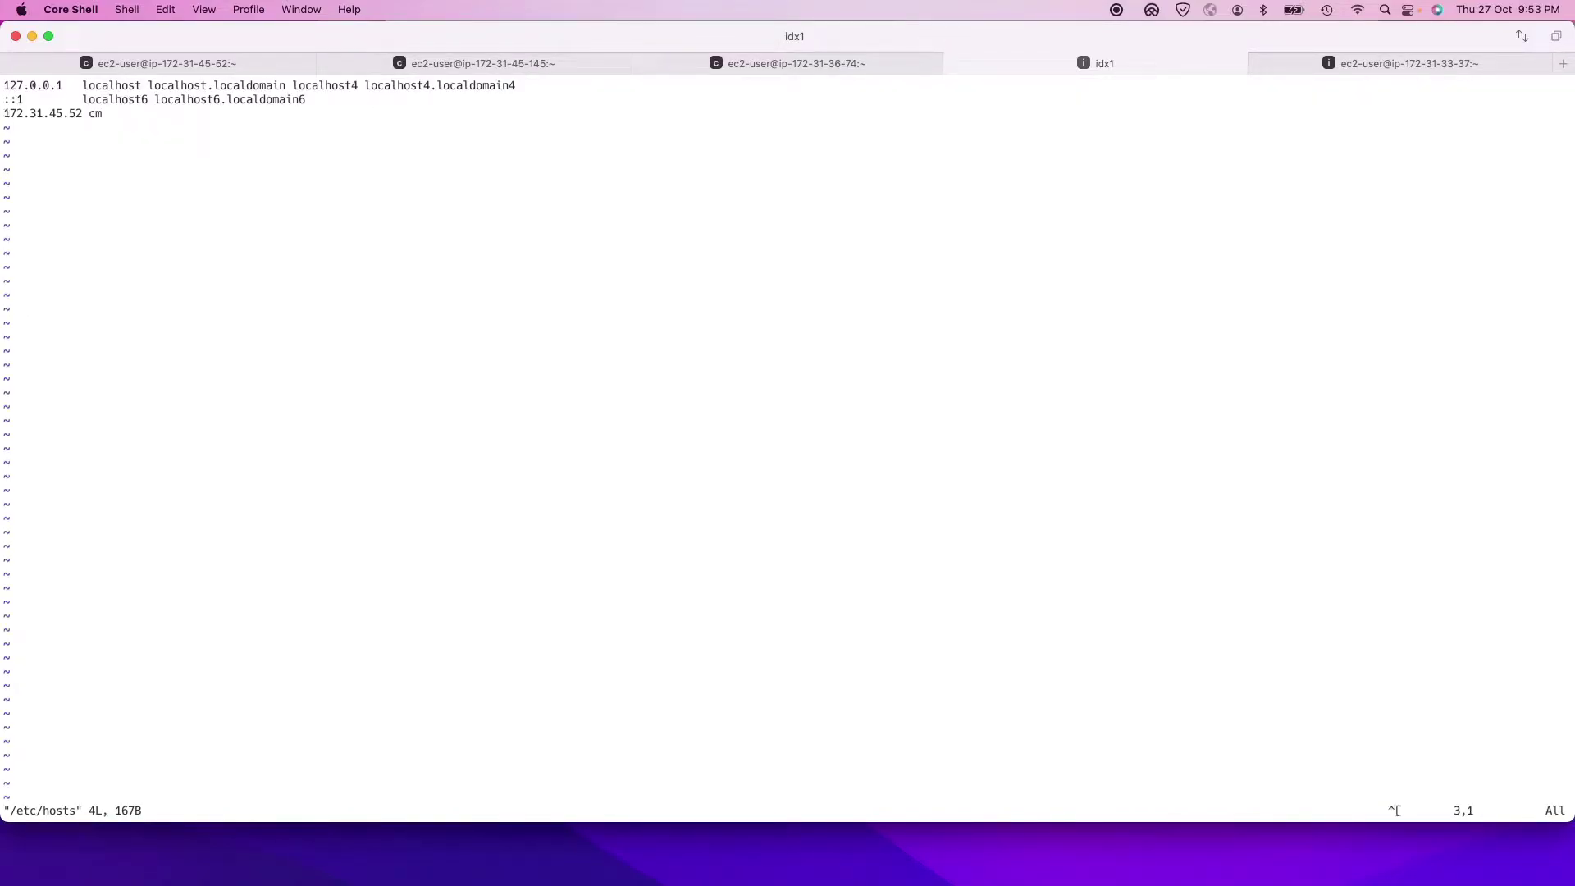
pyautogui.write(':q!')
pyautogui.press('Return')
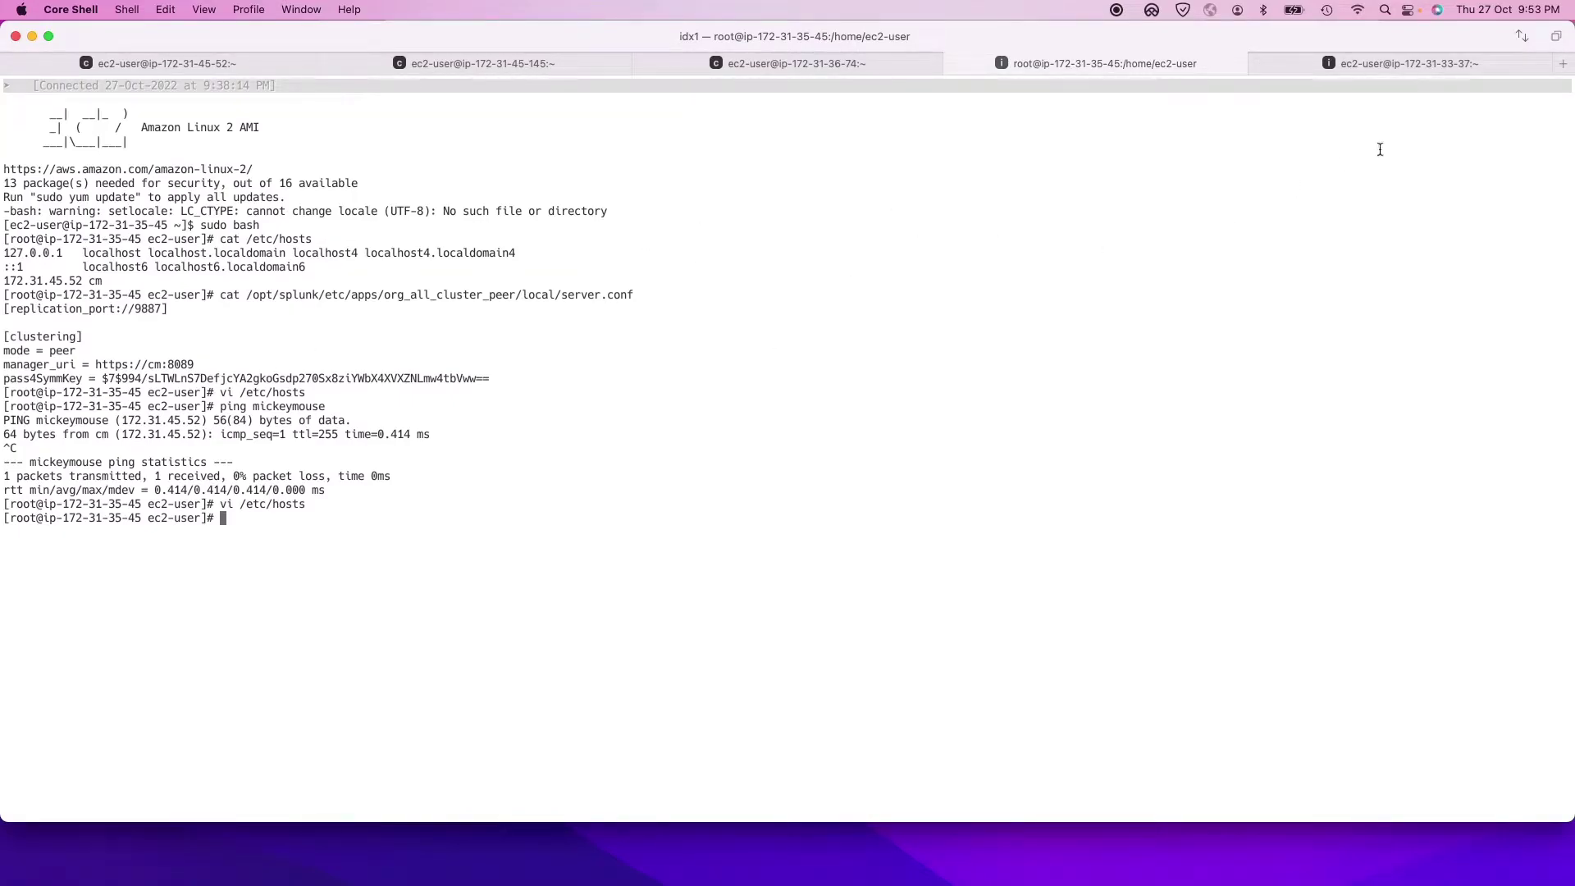
# Step: Glance at the idx2 session, return to idx1, then move to the cm3 session
pyautogui.click(1334, 66)
pyautogui.click(1181, 64)
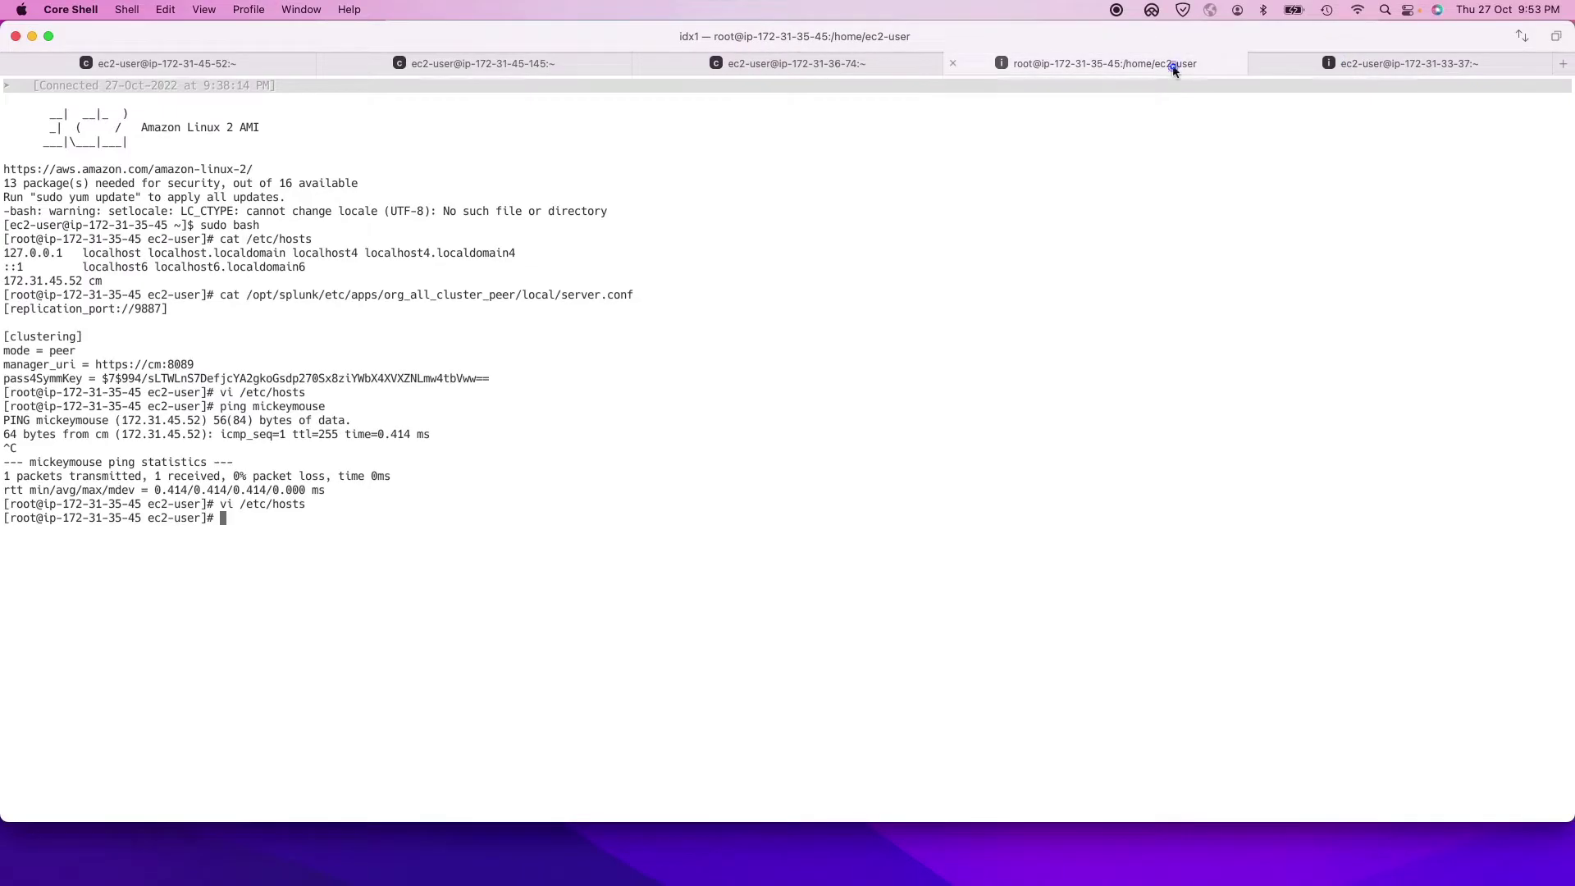
pyautogui.click(854, 63)
# Step: Open cm1's org_all_cluster_master/local/server.conf in vi and paste the manager redundancy settings below cluster_label
pyautogui.press('super+1')
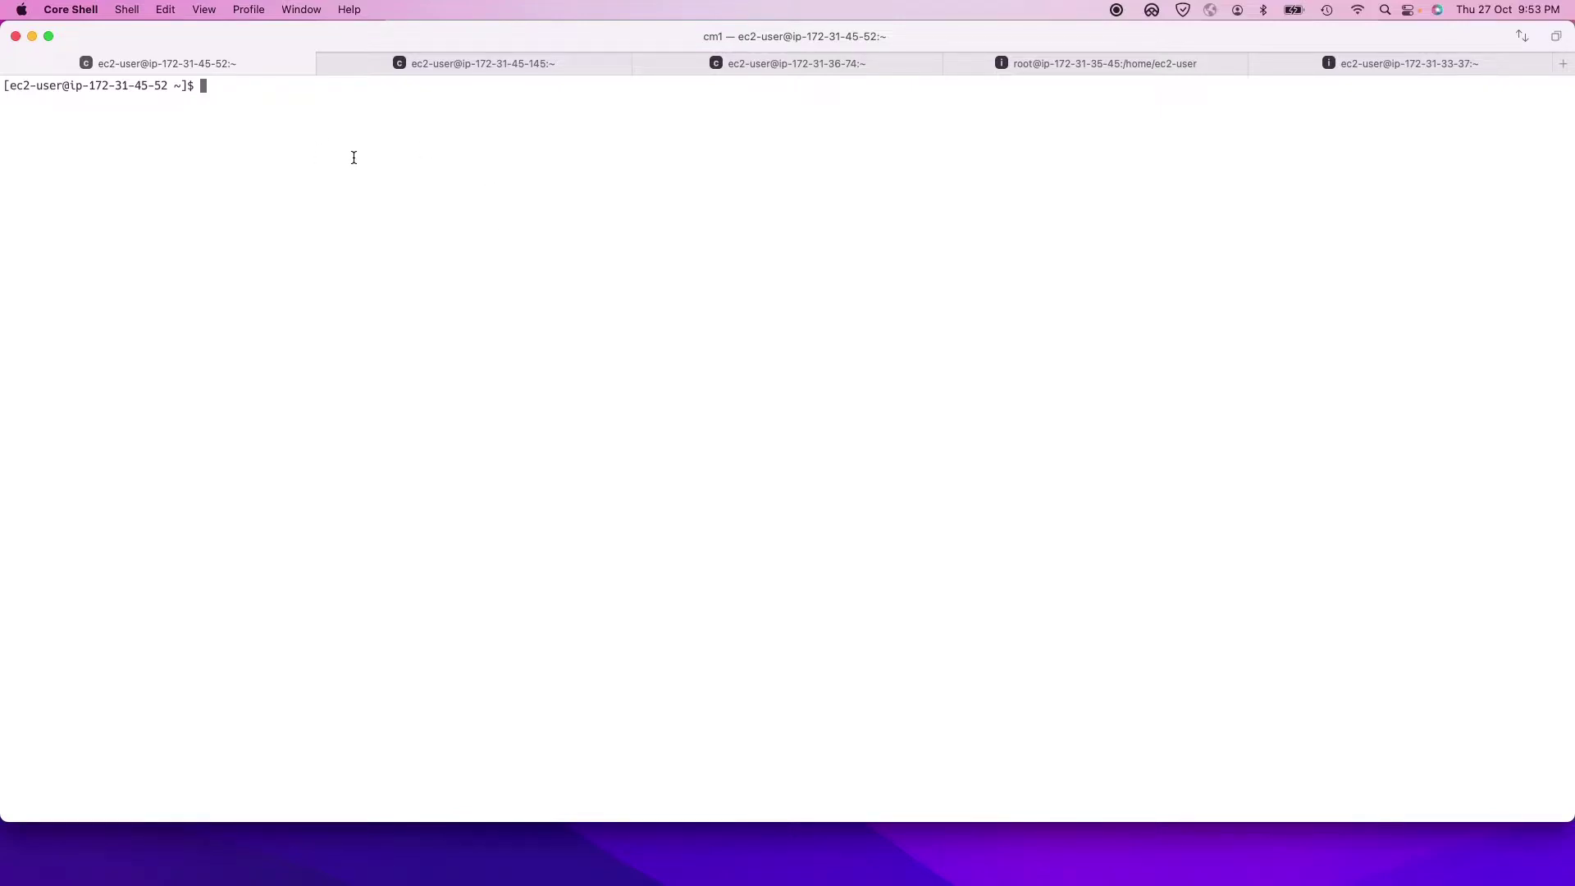
pyautogui.write('vi /opt/splunk/etc/apps/org_all_cluster_master/')
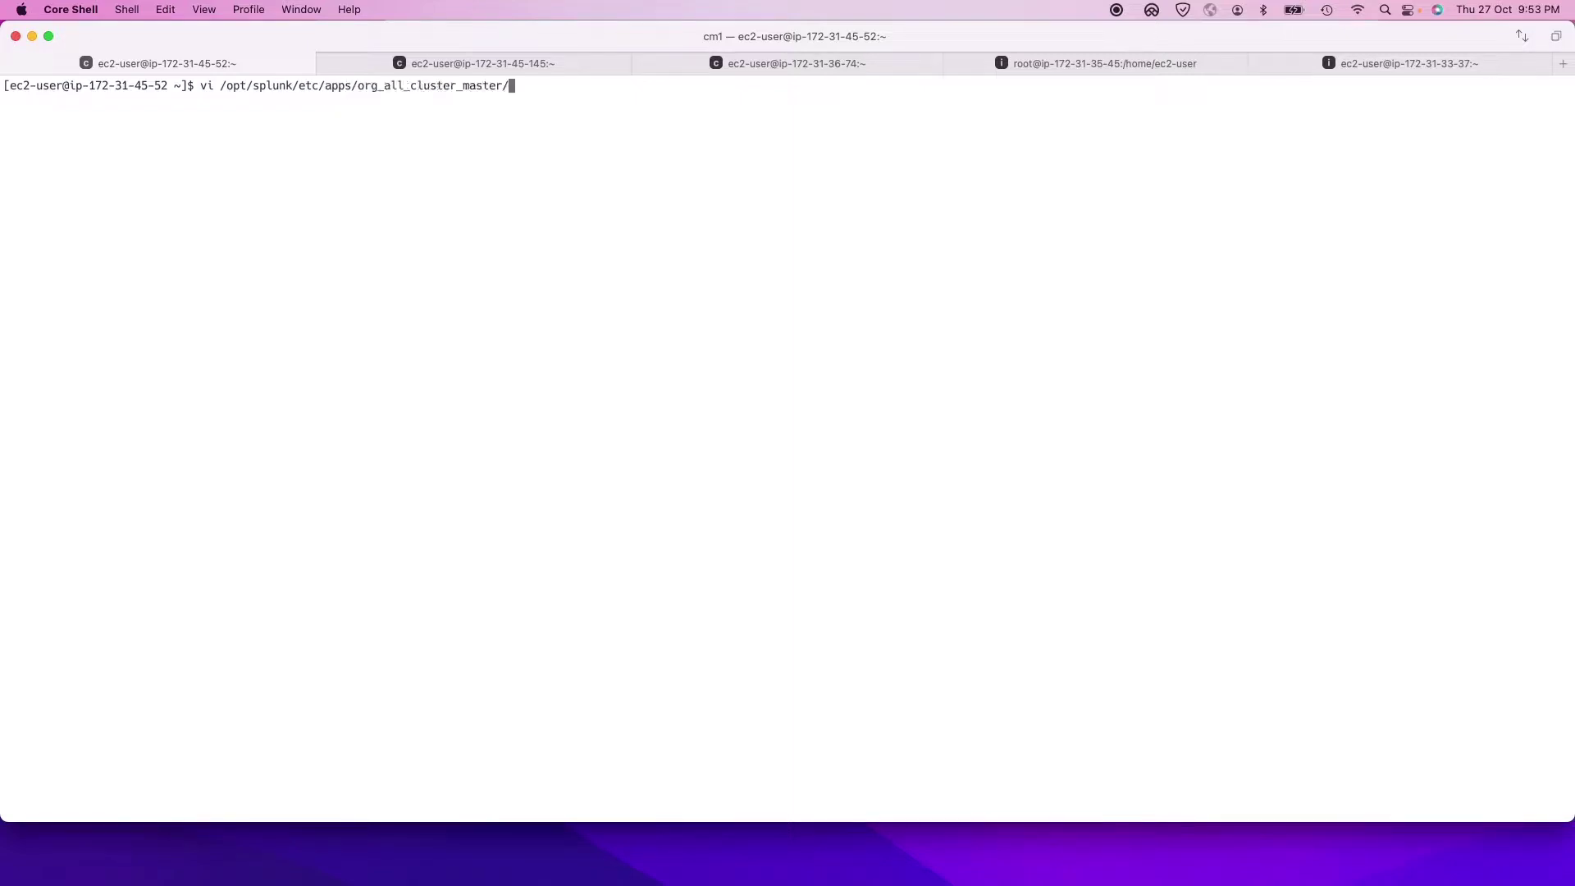
pyautogui.write('local/ser')
pyautogui.press('Tab')
pyautogui.press('Return')
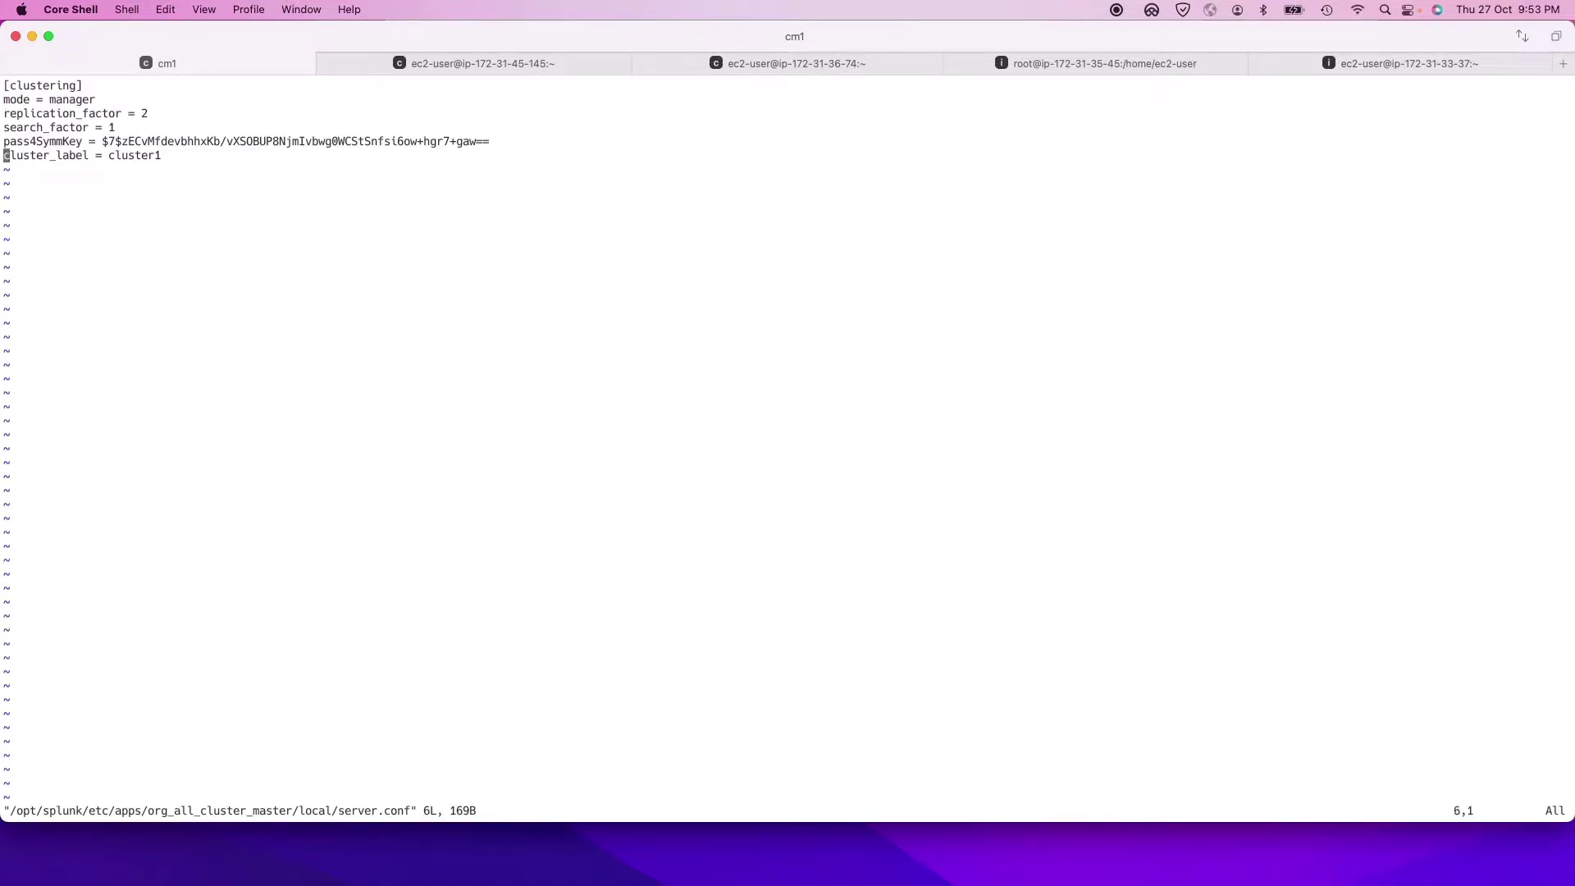
pyautogui.press('Right')
pyautogui.press('Right')
pyautogui.press('Right')
pyautogui.press('Right')
pyautogui.press('Right')
pyautogui.press('Right')
pyautogui.press('Right')
pyautogui.press('Right')
pyautogui.press('Right')
pyautogui.press('Right')
pyautogui.press('Right')
pyautogui.press('Right')
pyautogui.press('Right')
pyautogui.press('Right')
pyautogui.press('Right')
pyautogui.press('Right')
pyautogui.press('Right')
pyautogui.press('Right')
pyautogui.press('Right')
pyautogui.press('Right')
pyautogui.press('Right')
pyautogui.press('Right')
pyautogui.press('Right')
pyautogui.press('o')
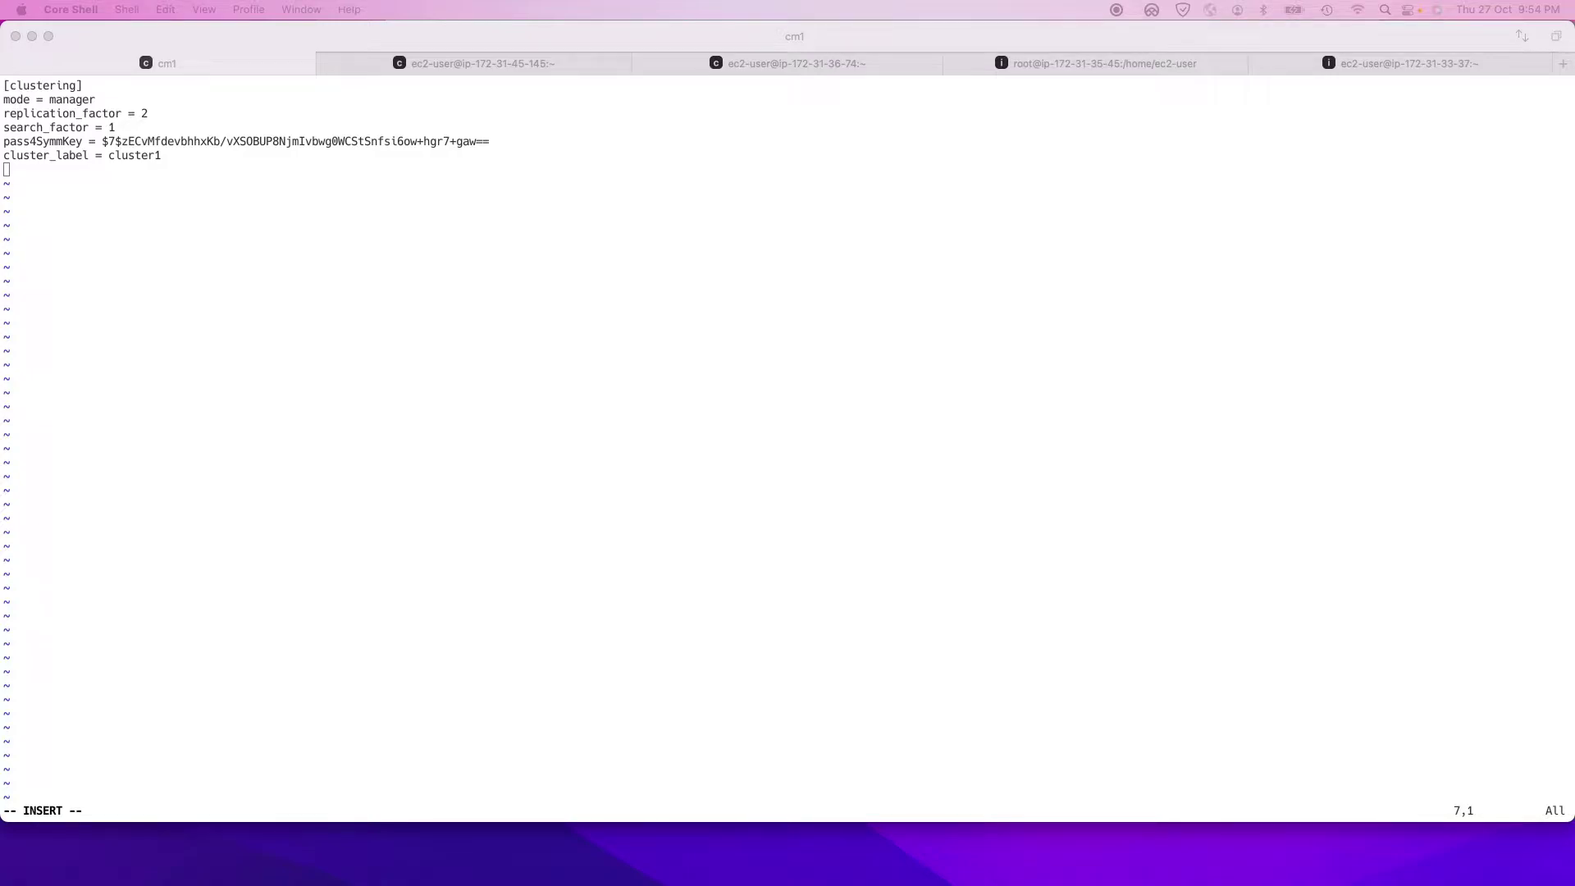
pyautogui.click(197, 223)
pyautogui.press('super+v')
# Step: Check the pasted manager stanzas against the docs example, then save the file with :wq!
pyautogui.moveTo(27, 186); pyautogui.dragTo(180, 276)
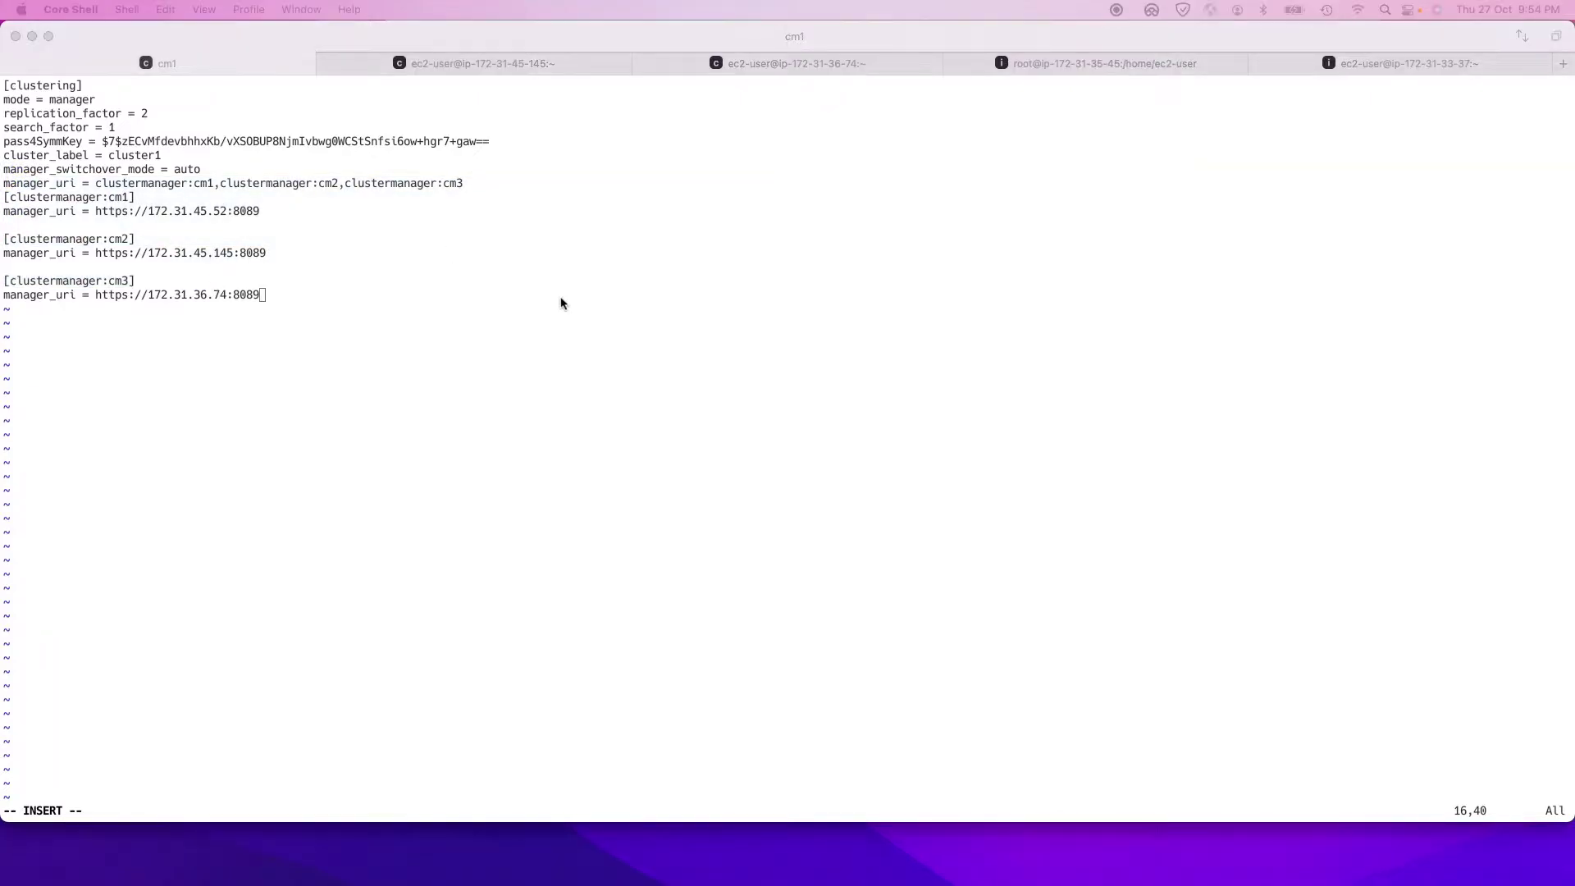
pyautogui.press('super+Tab')
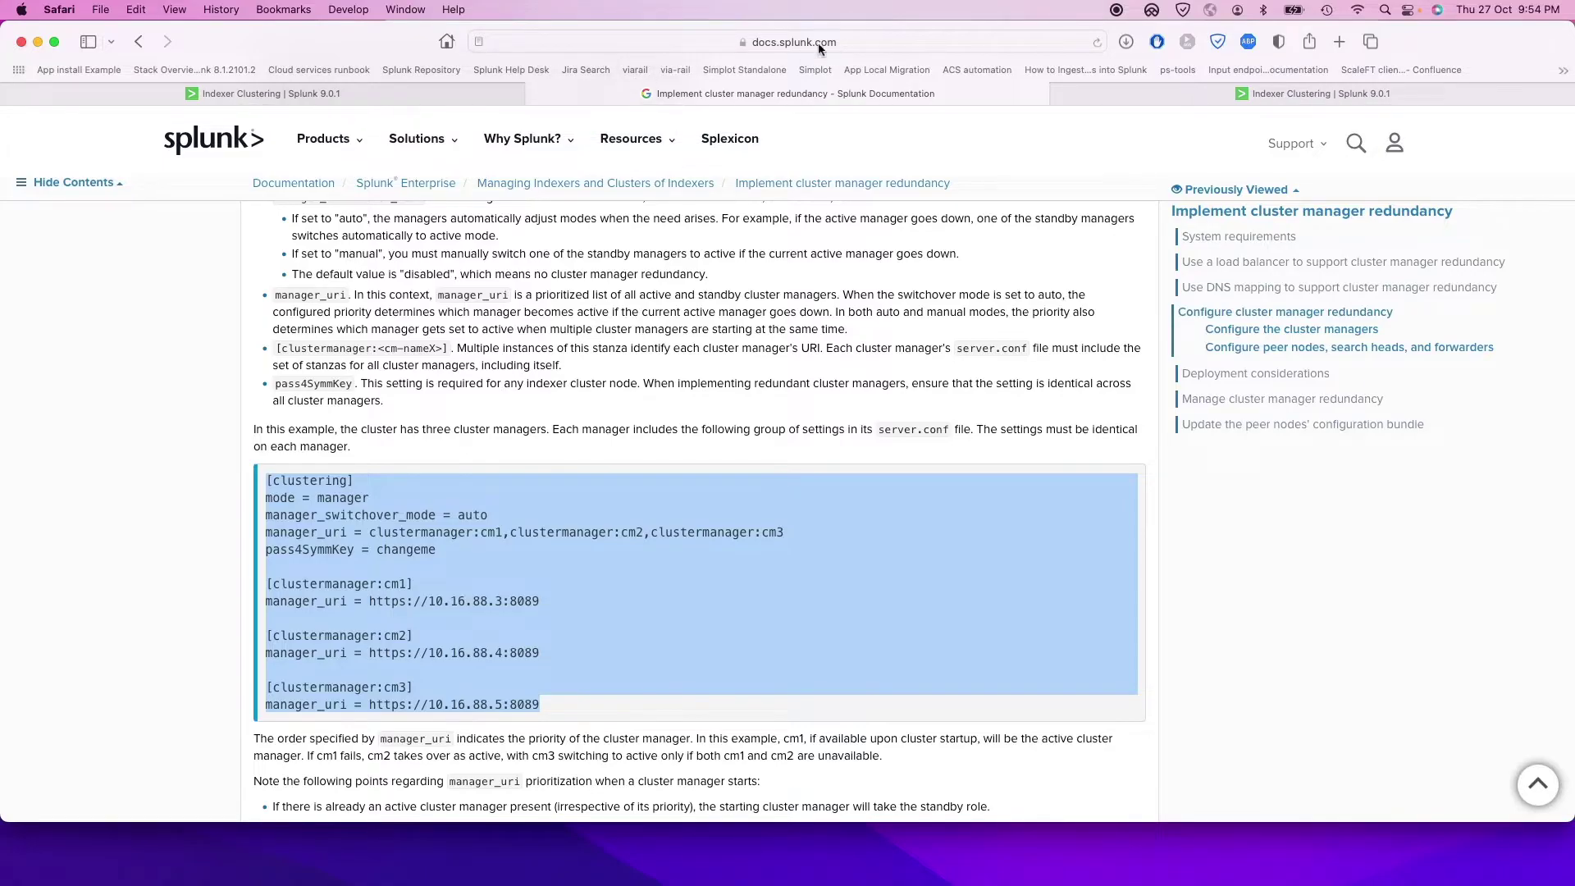
pyautogui.moveTo(368, 47); pyautogui.dragTo(852, 47)
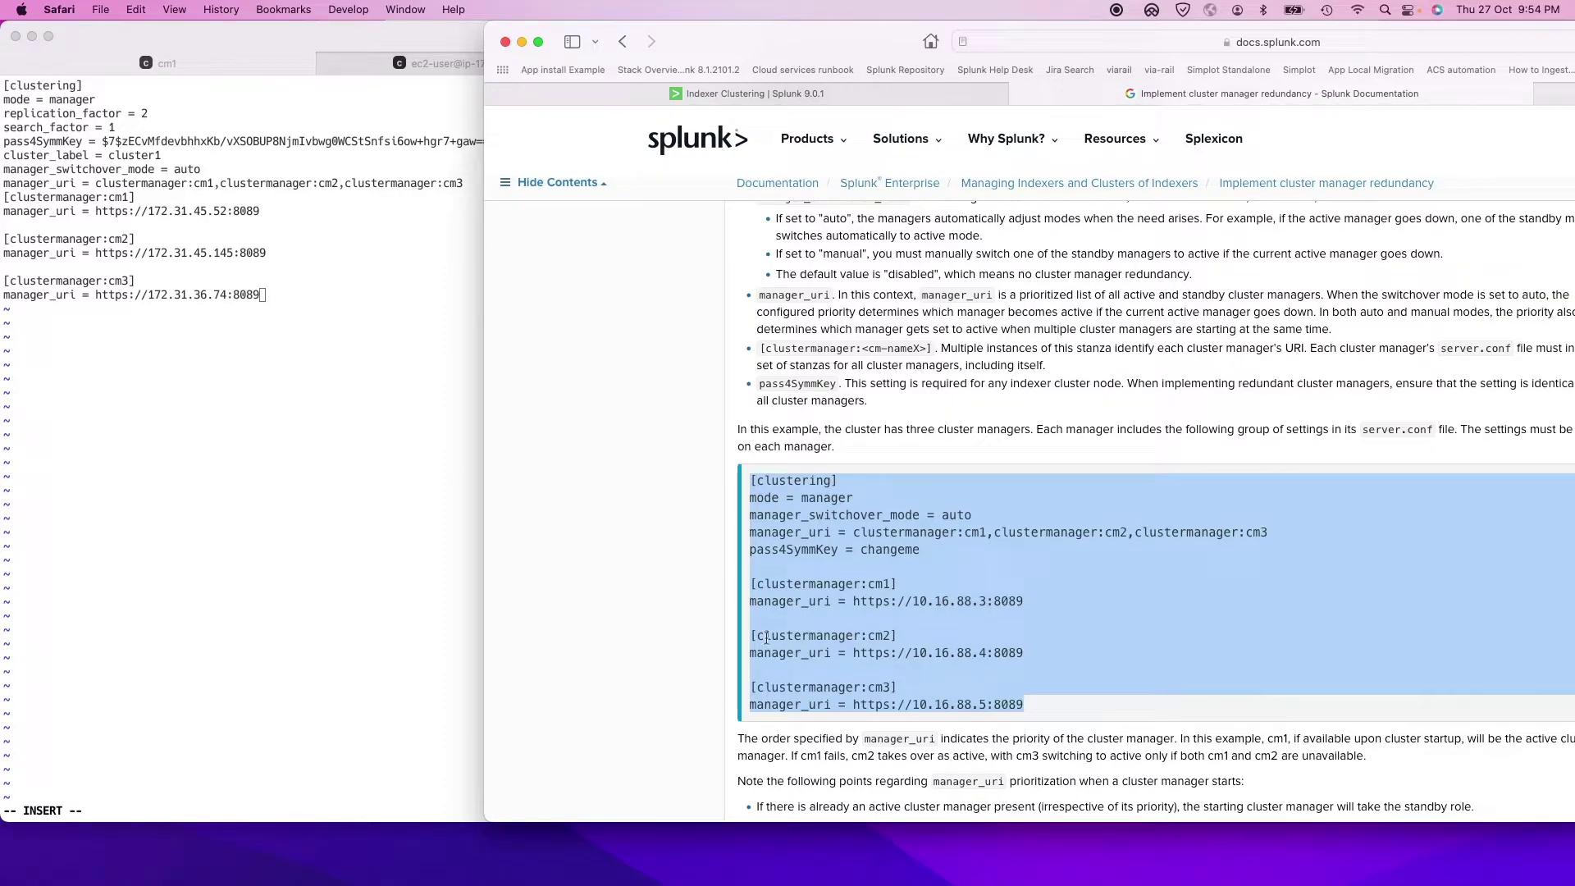
pyautogui.click(310, 249)
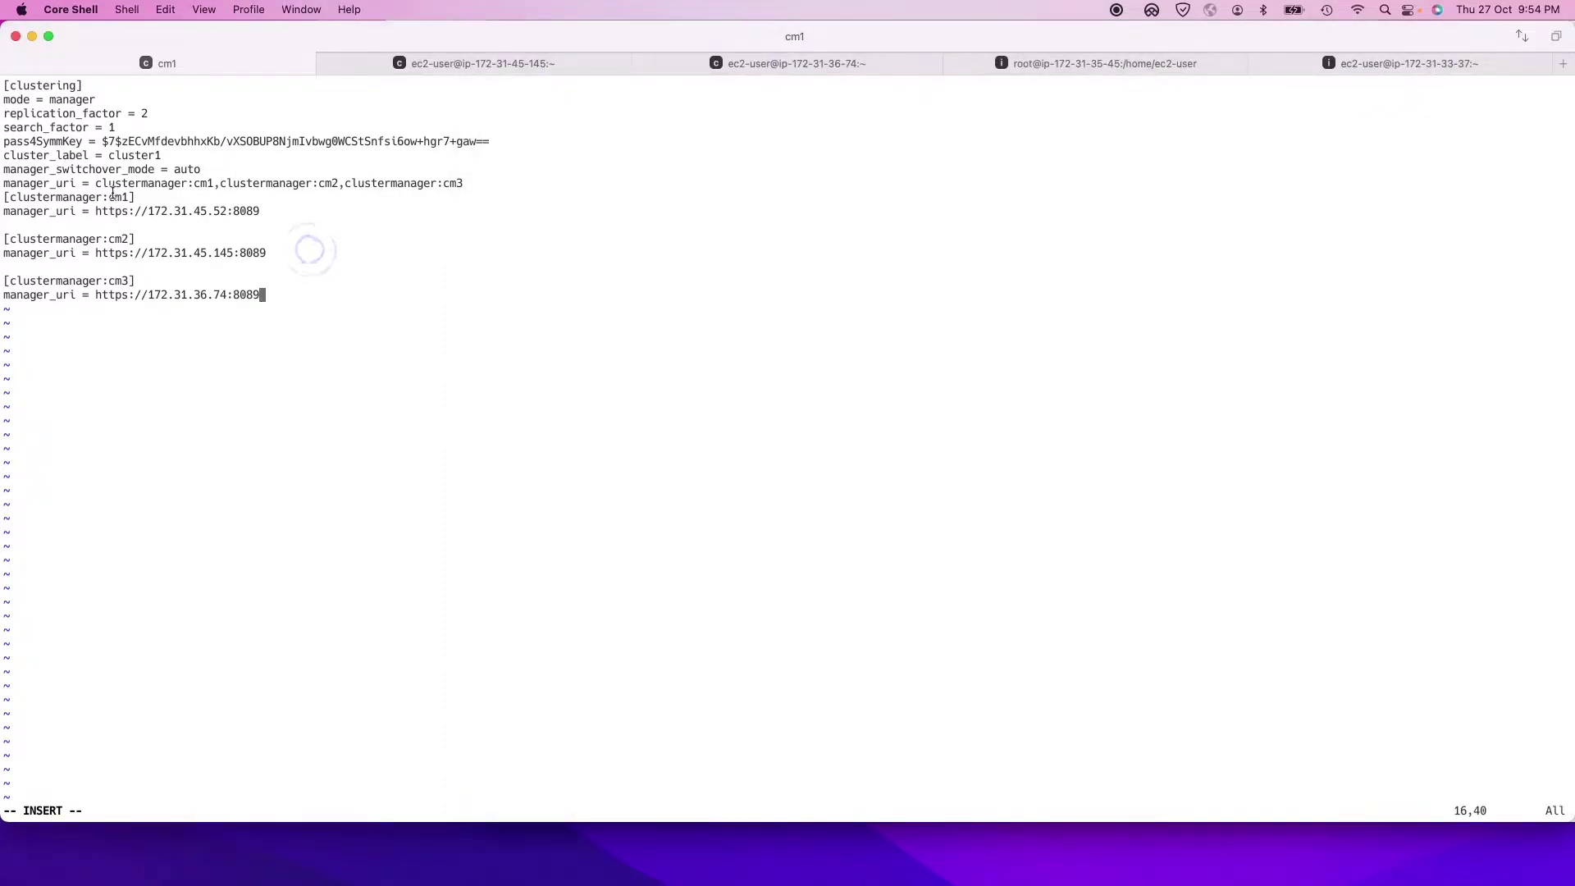
pyautogui.click(133, 210)
pyautogui.press('super+Tab')
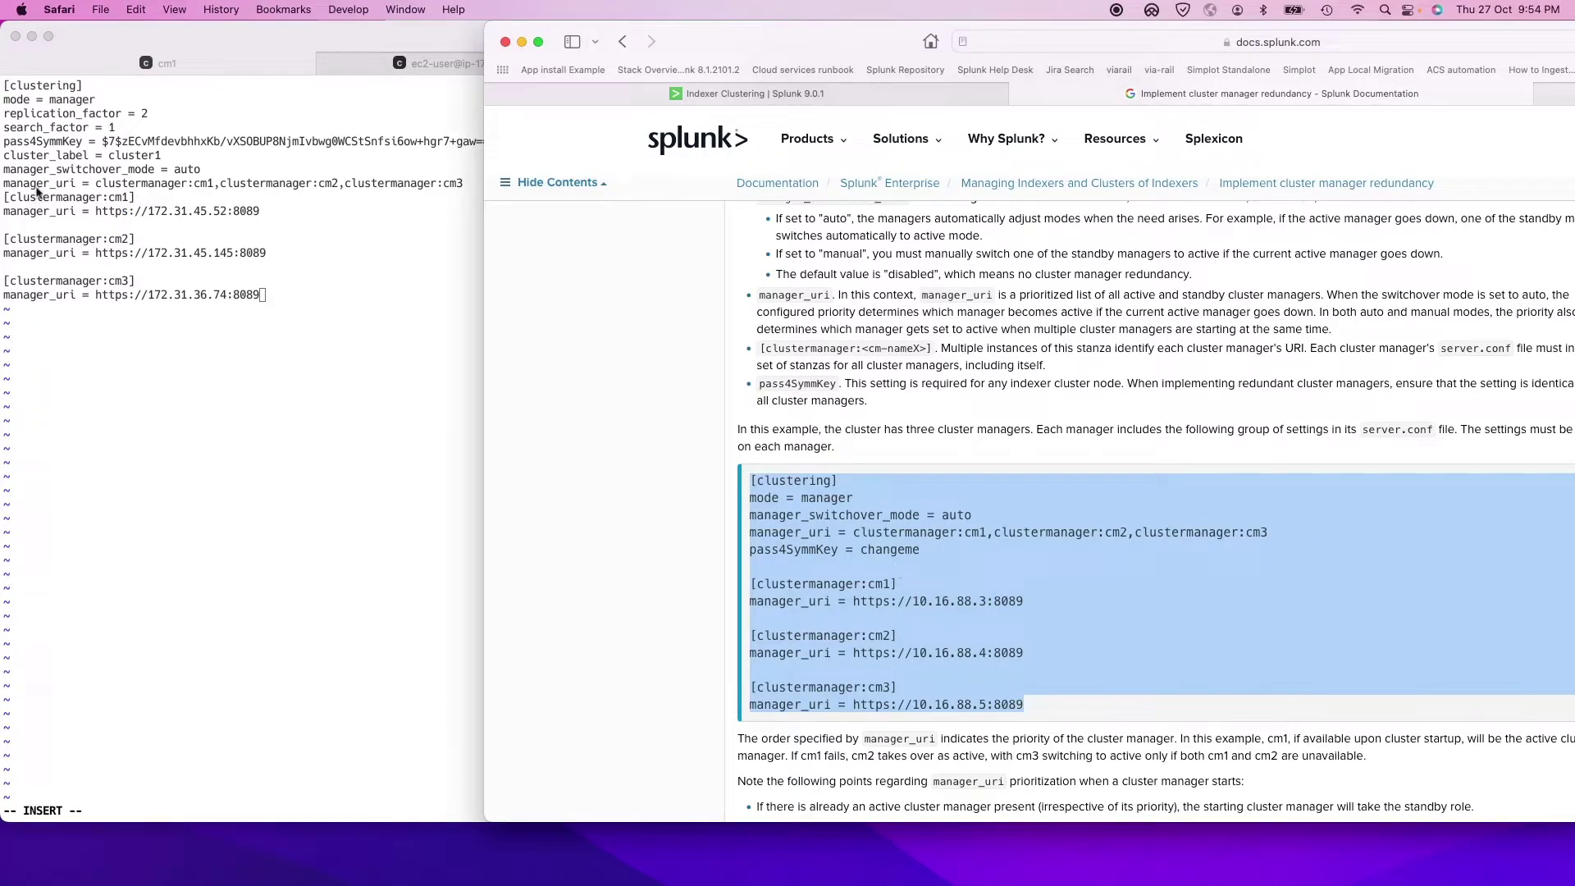
pyautogui.click(320, 369)
pyautogui.press('Escape')
pyautogui.write(':wq!')
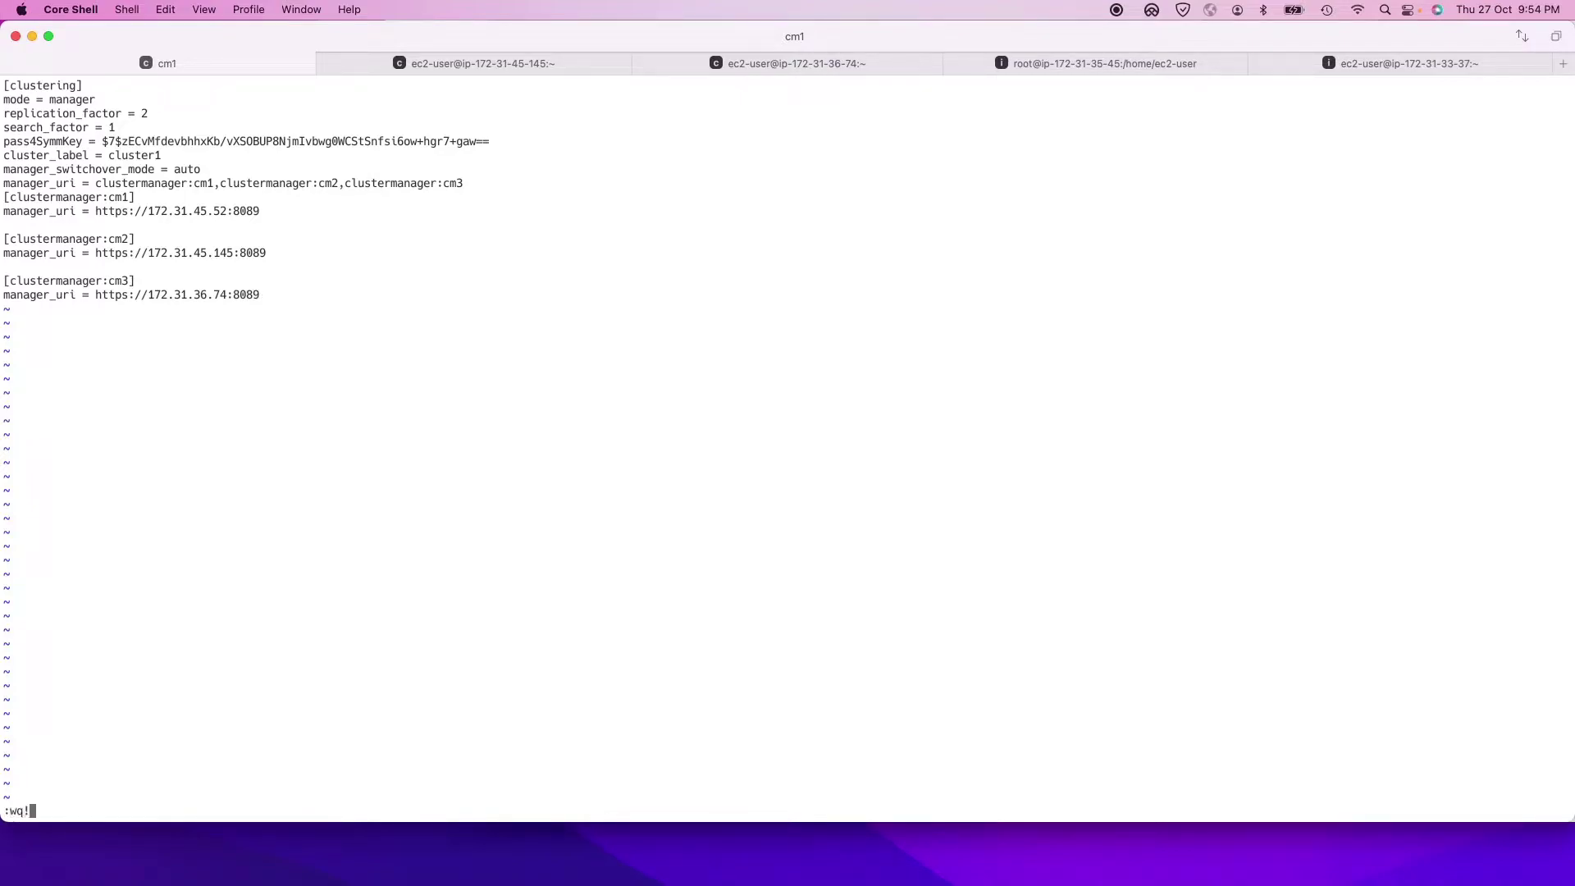
pyautogui.press('Return')
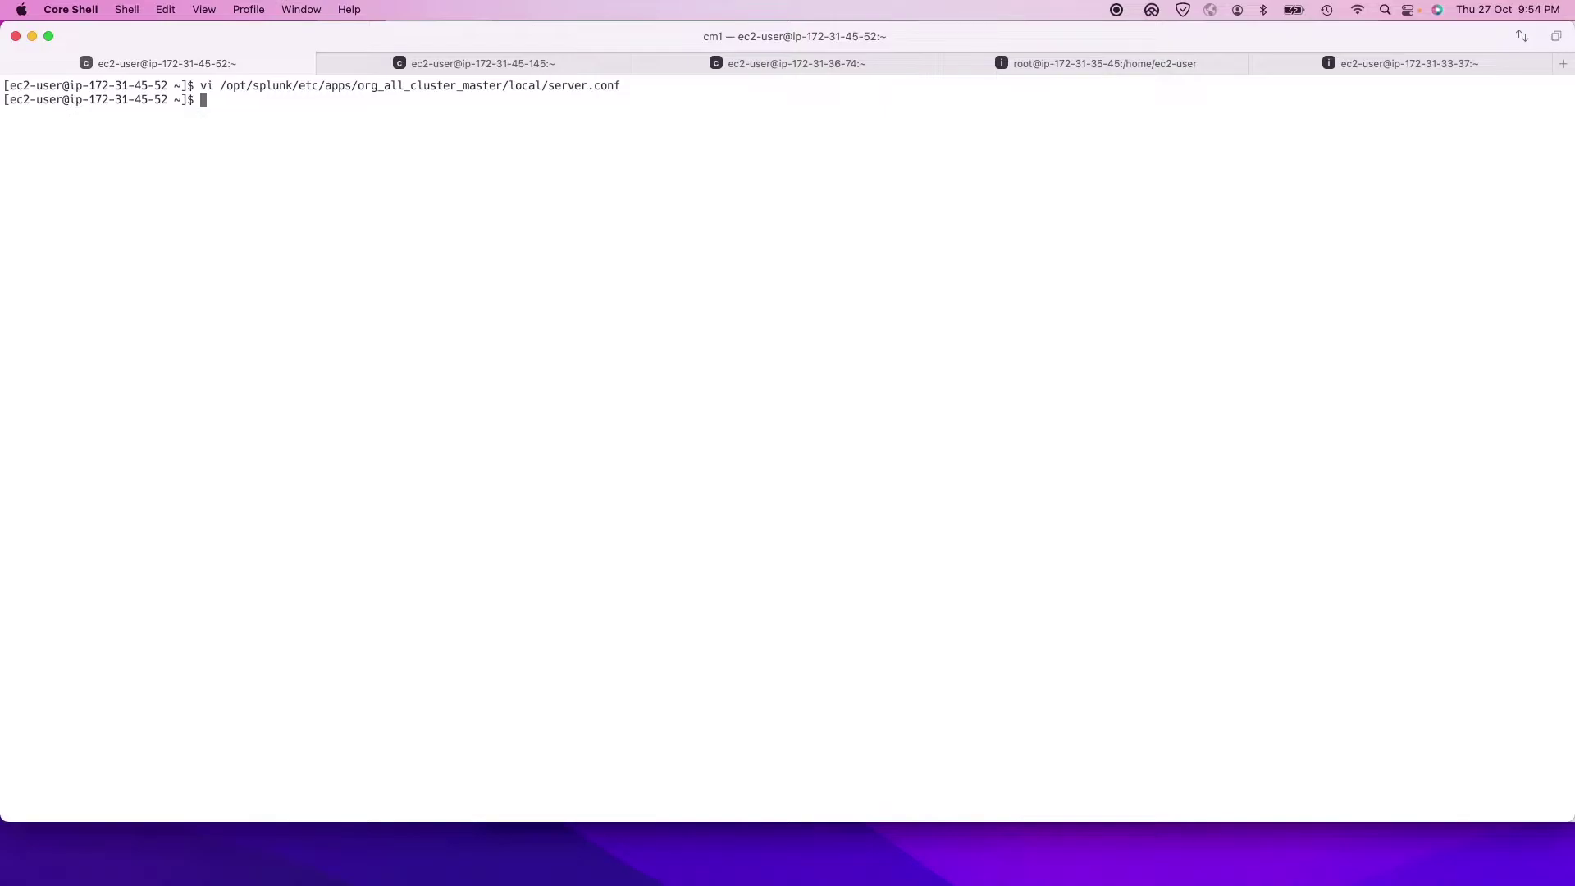
# Step: Run /opt/splunk/bin/splunk apply cluster-bundle on cm1, logging in as admin
pyautogui.write('/opt/p')
pyautogui.press('BackSpace')
pyautogui.write('s')
pyautogui.press('Tab')
pyautogui.write('b')
pyautogui.press('Tab')
pyautogui.write('s')
pyautogui.press('Tab')
pyautogui.write('ap')
pyautogui.write('y ')
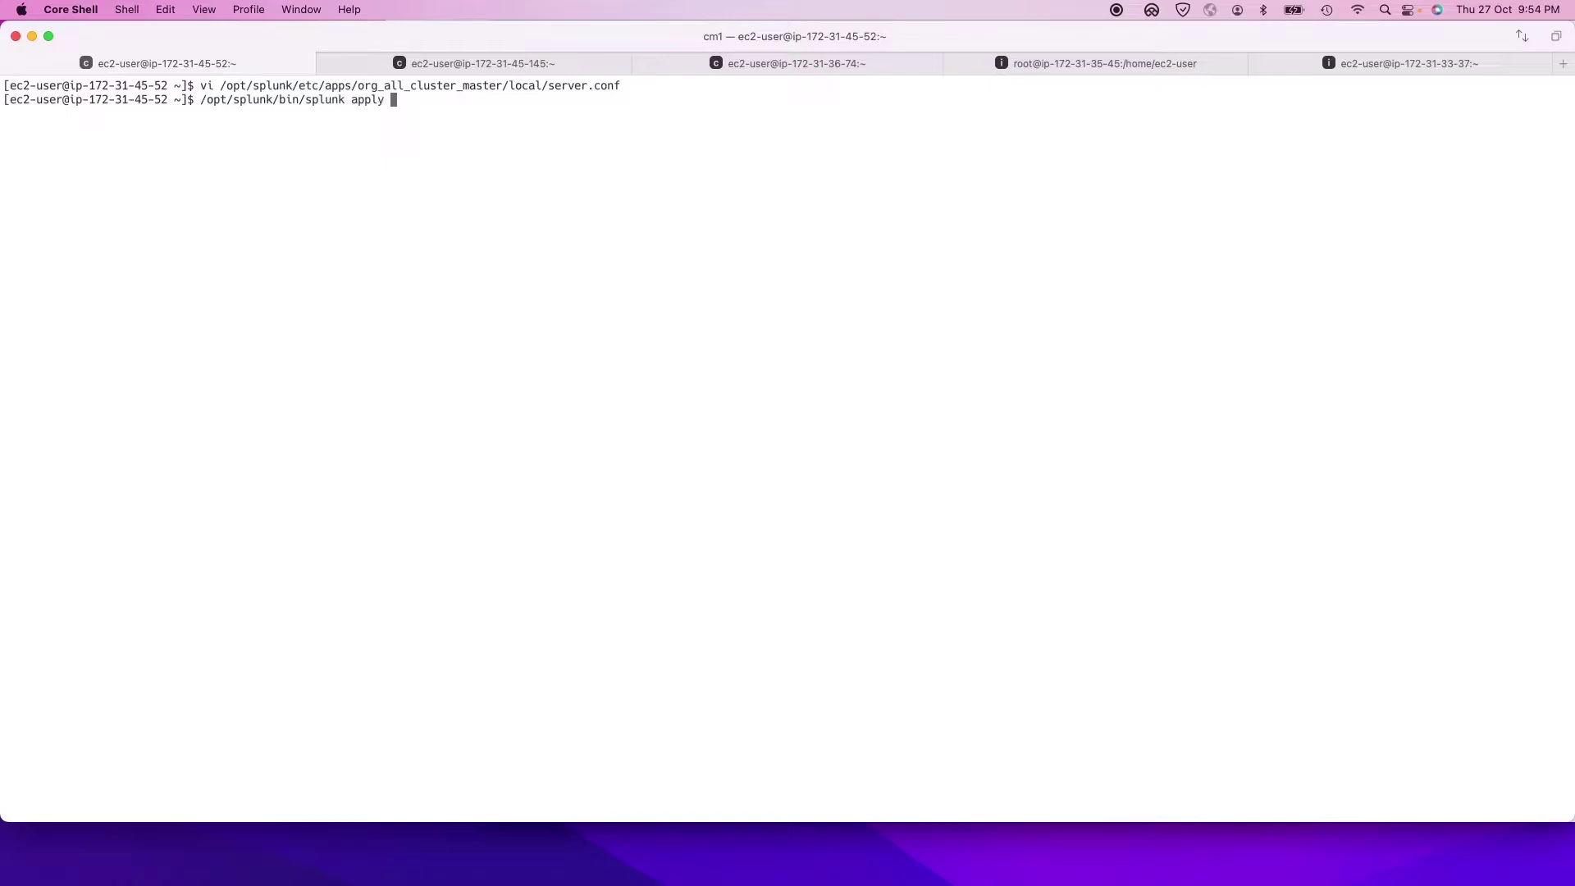
pyautogui.write('cluster-bundle')
pyautogui.press('Return')
pyautogui.write('admin')
pyautogui.press('Return')
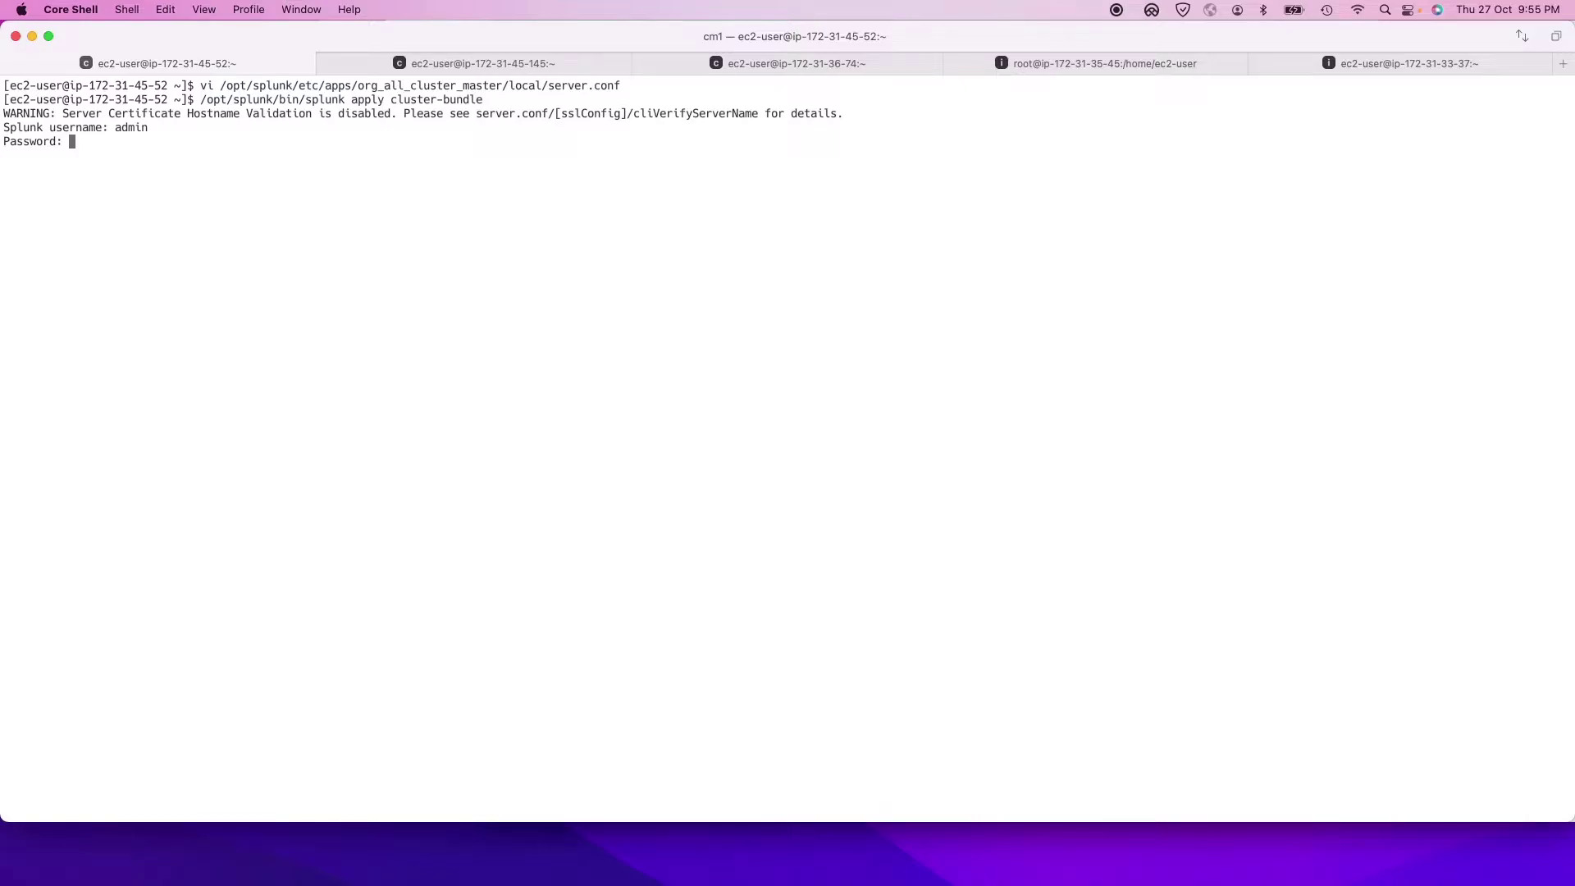
pyautogui.press('Return')
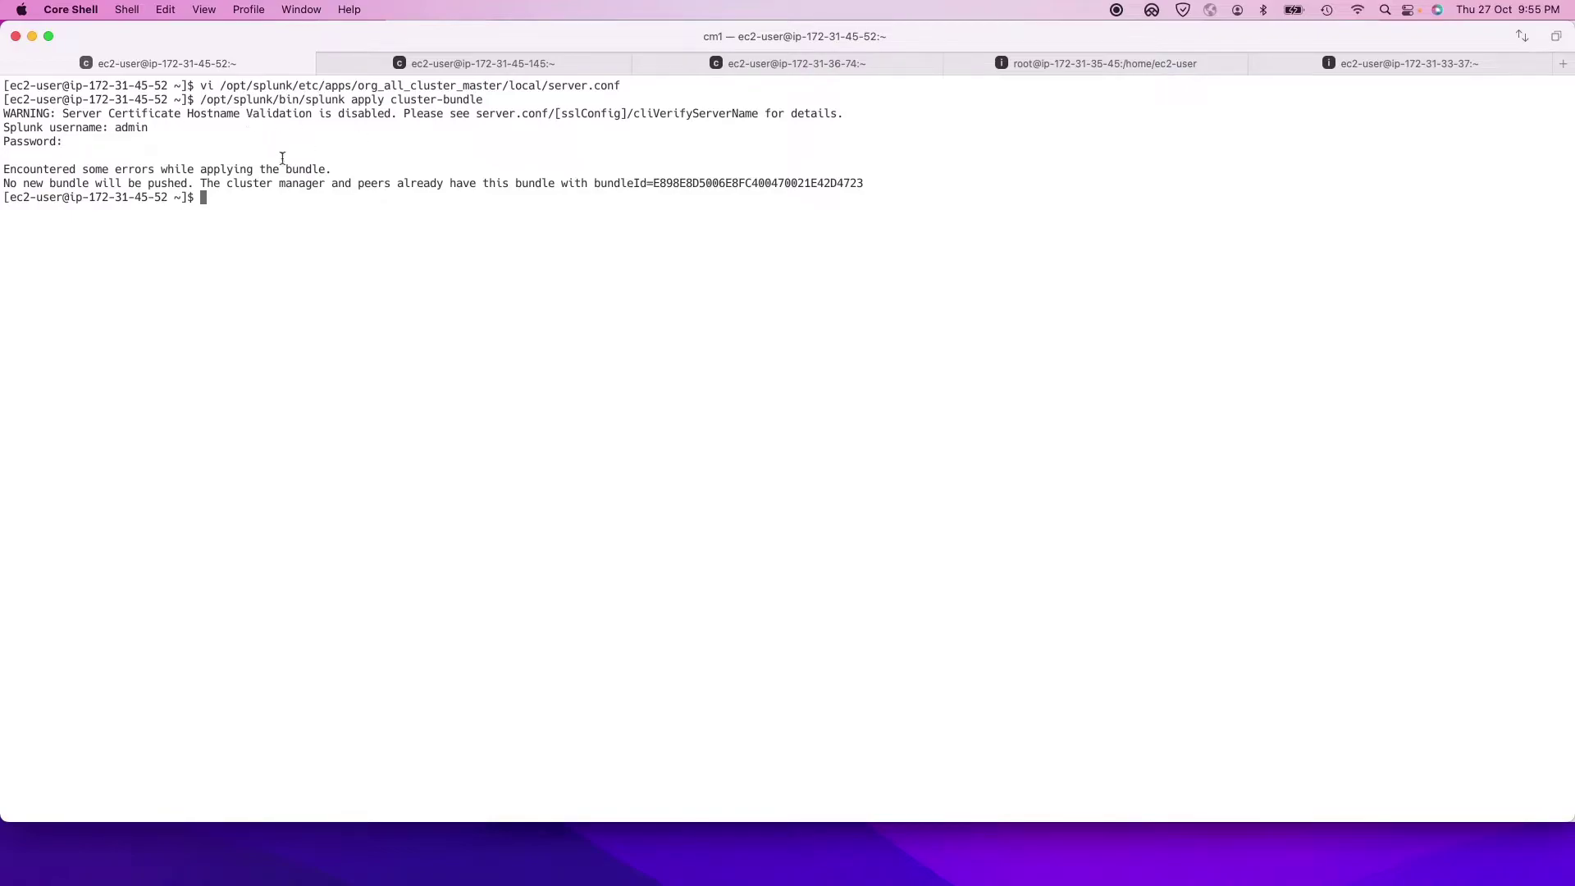
# Step: Restart Splunk on cm1 with /opt/splunk/bin/splunk restart
pyautogui.click(650, 285)
pyautogui.write('/opt/sp')
pyautogui.press('Tab')
pyautogui.write('b')
pyautogui.press('Tab')
pyautogui.write('s')
pyautogui.press('Tab')
pyautogui.write('restart')
pyautogui.press('Return')
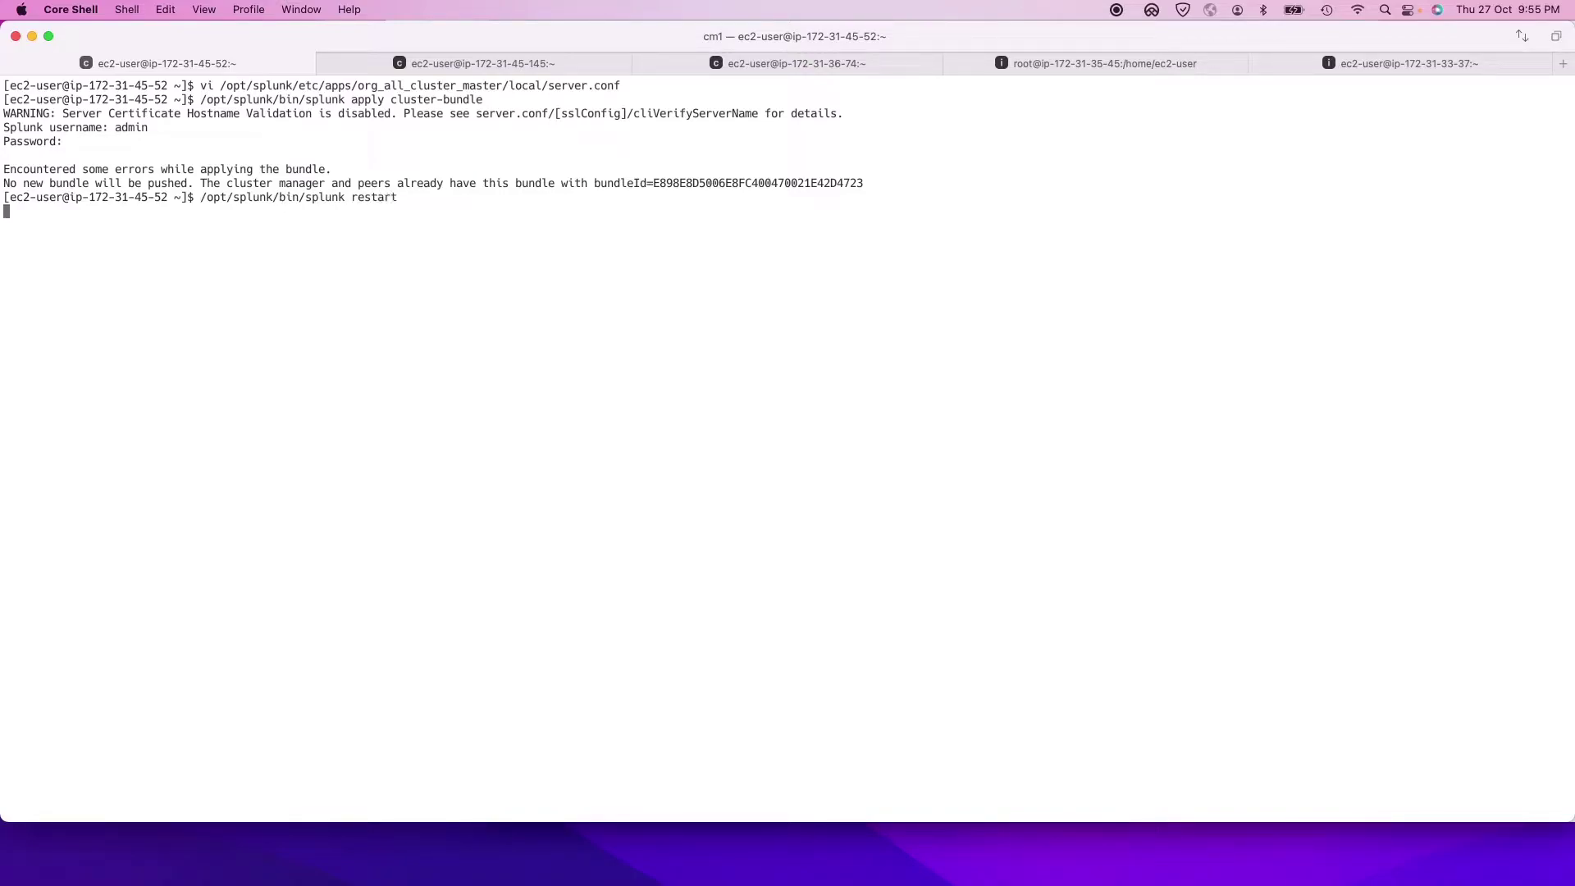
# Step: On cm2, open /opt/splunk/etc/system/local/server.conf in vi and add blank lines after stack_id = free
pyautogui.click(499, 64)
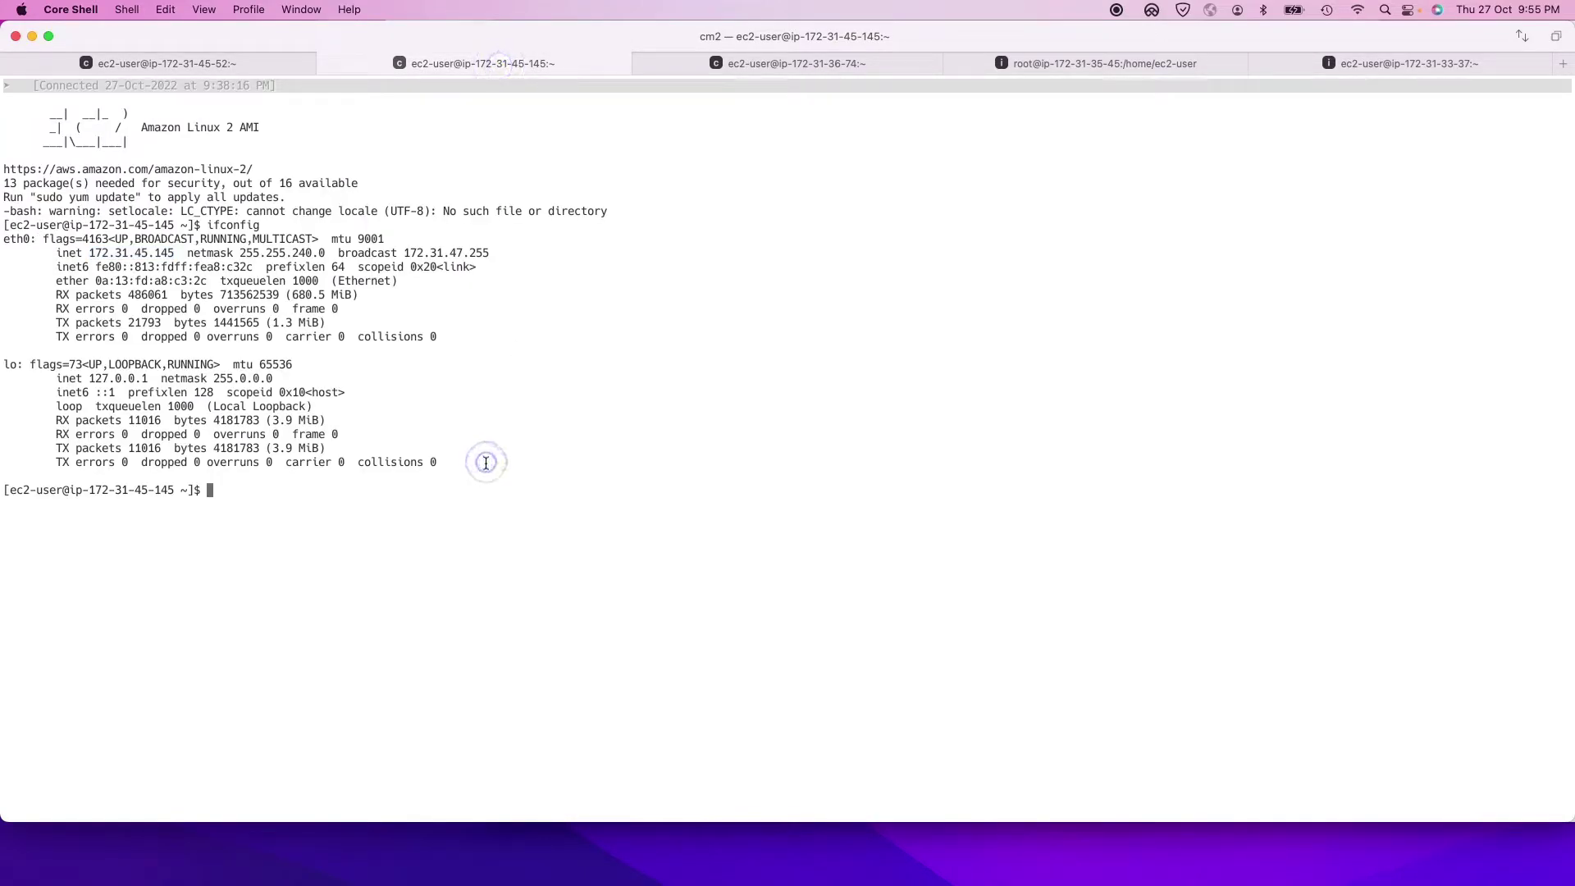
pyautogui.write('vi /opt/splunk/etc/s')
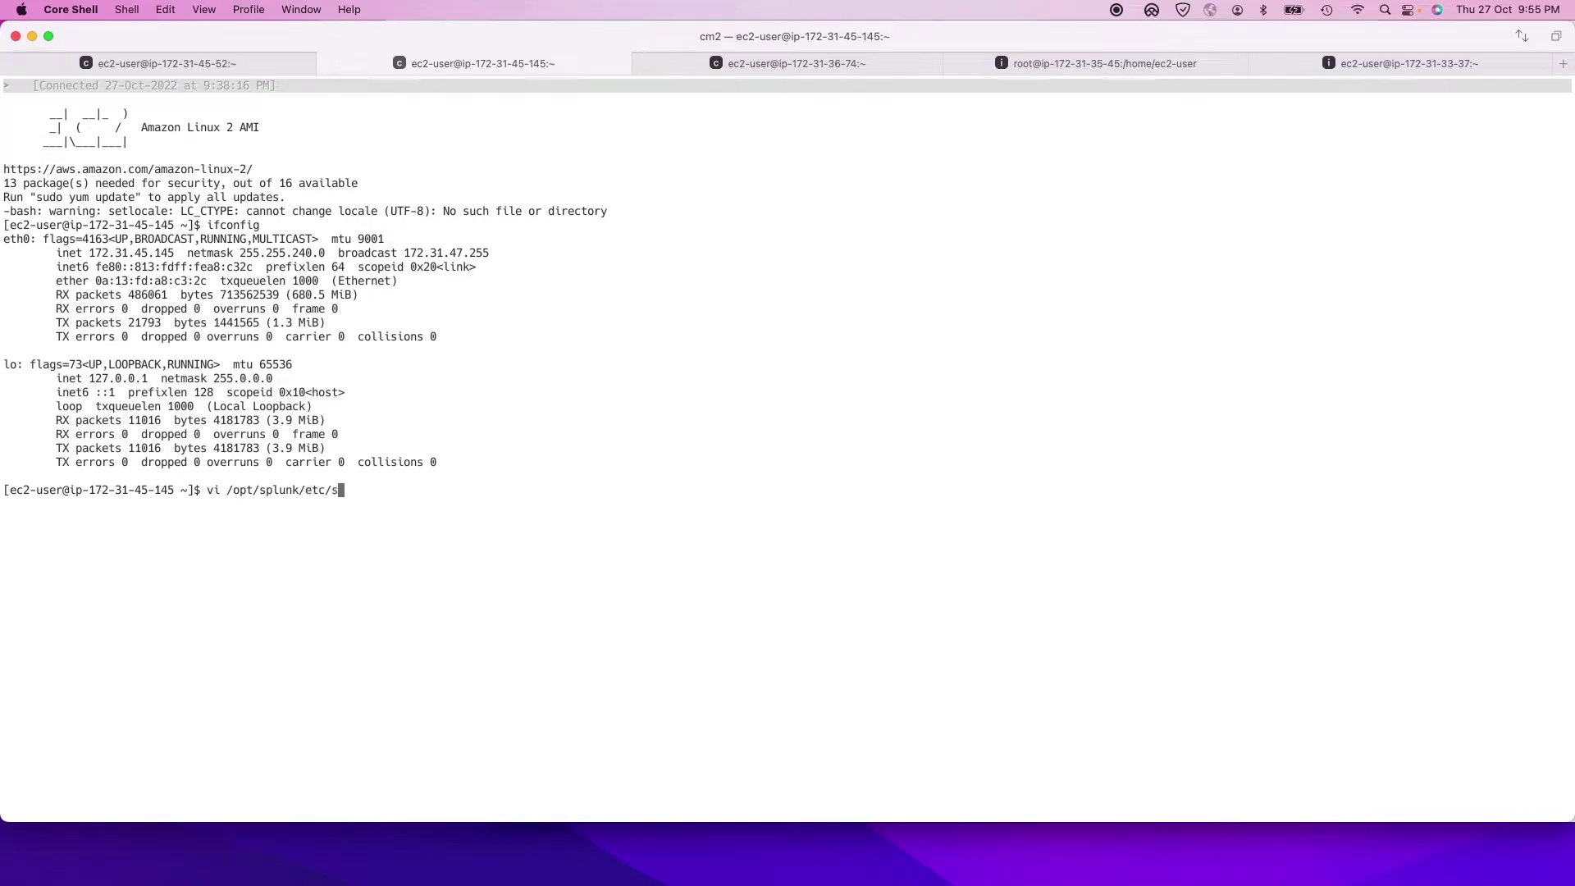
pyautogui.write('ystem/local/server.conf')
pyautogui.press('Return')
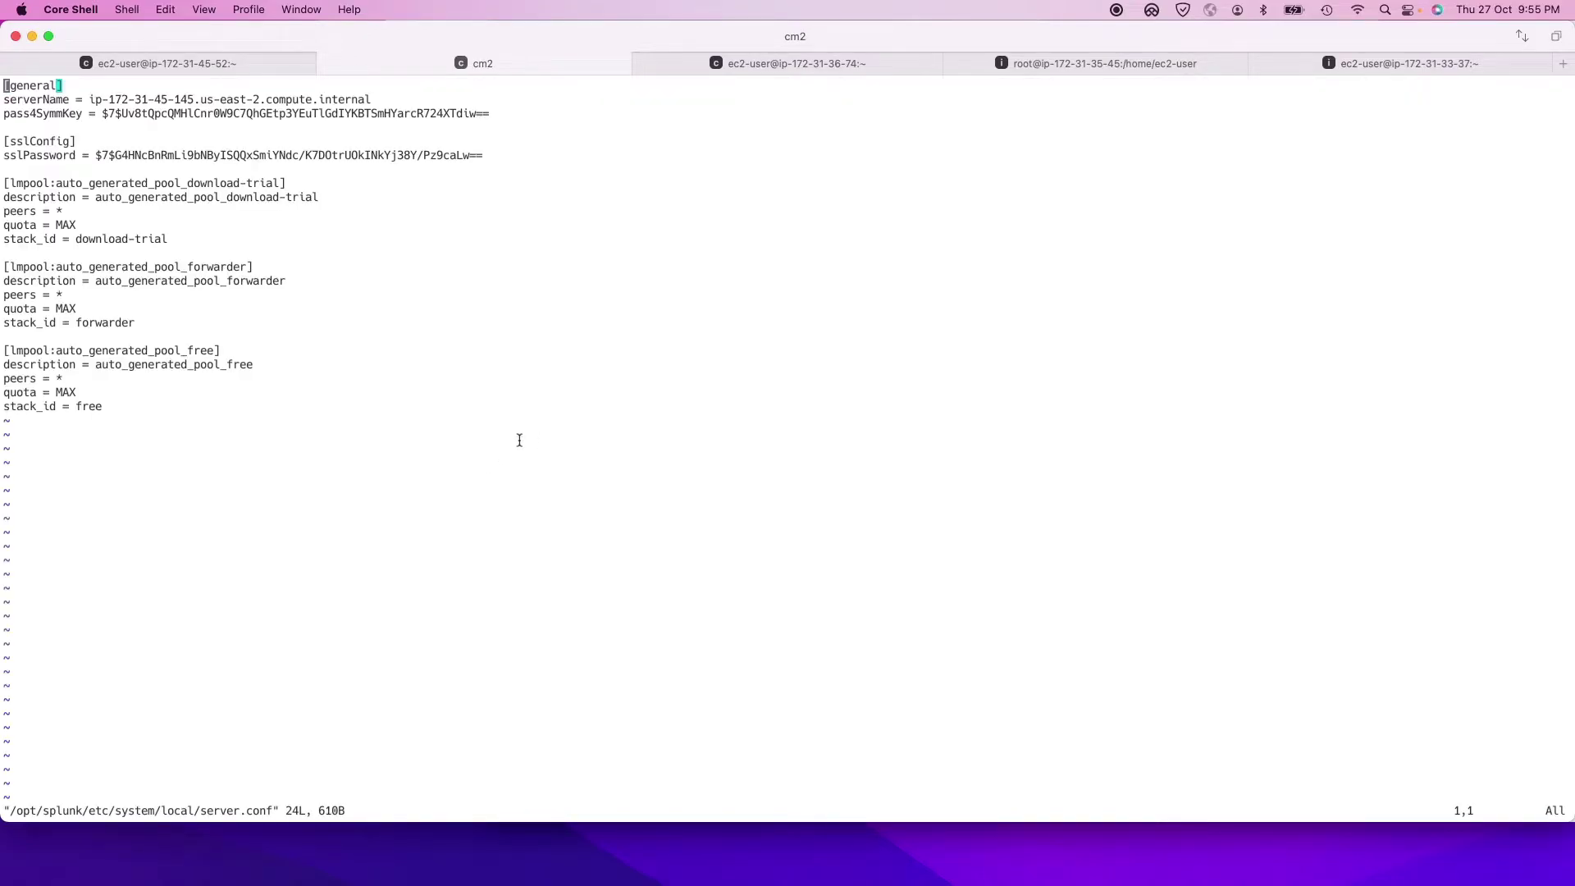
pyautogui.press('i')
pyautogui.press('Right')
pyautogui.press('Right')
pyautogui.press('Right')
pyautogui.press('Right')
pyautogui.press('Right')
pyautogui.press('Right')
pyautogui.press('Right')
pyautogui.press('Right')
pyautogui.press('Right')
pyautogui.press('Right')
pyautogui.press('Right')
pyautogui.press('Right')
pyautogui.press('Right')
pyautogui.press('Right')
pyautogui.press('Right')
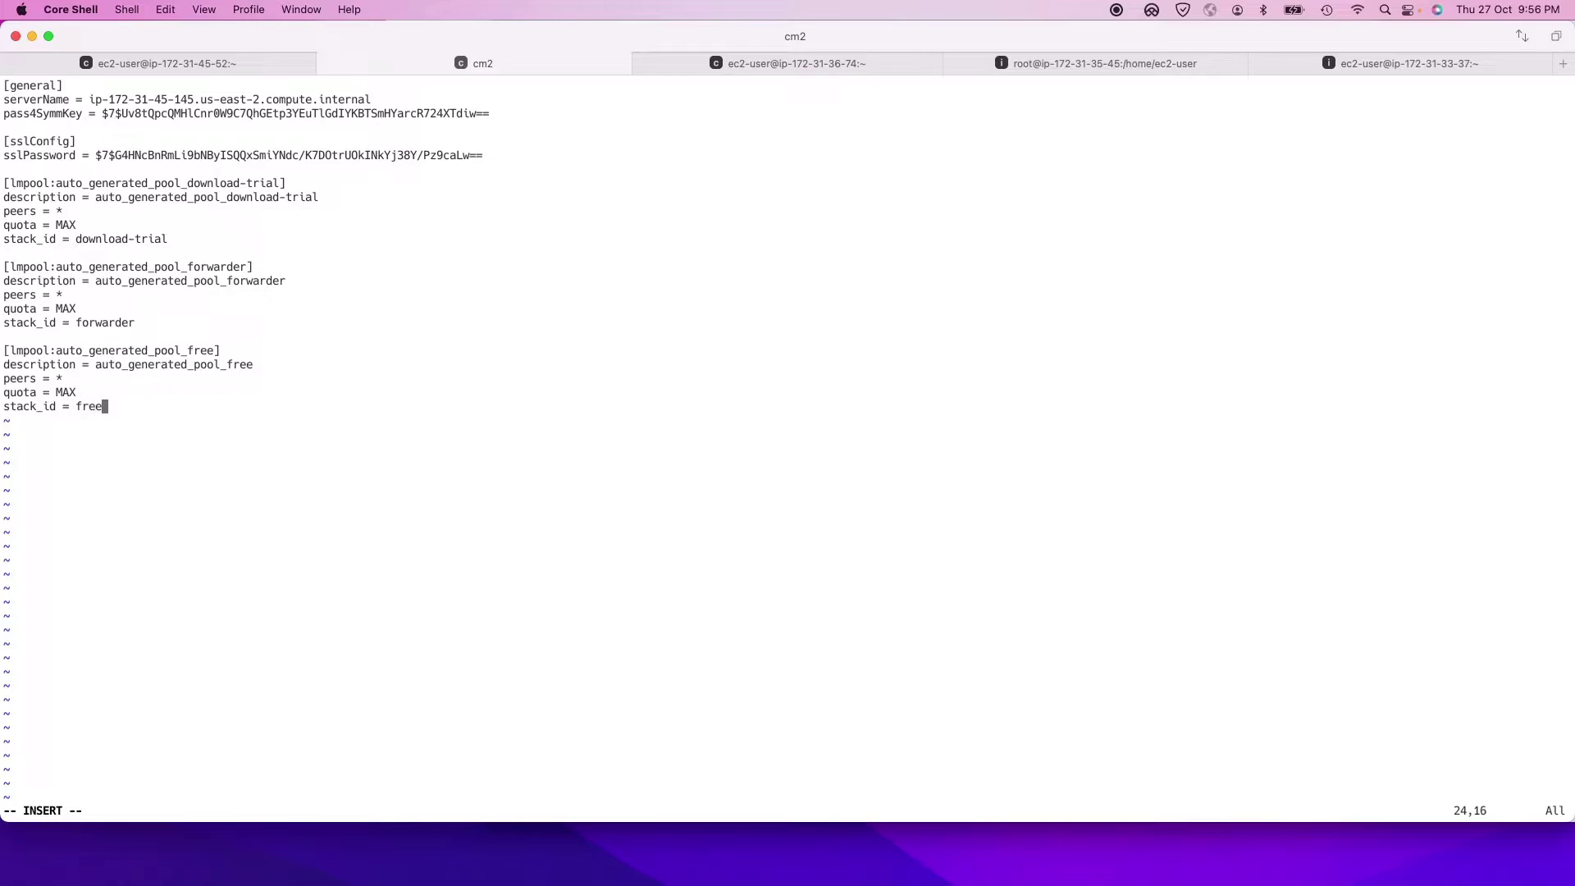
pyautogui.press('Return')
pyautogui.press('Return')
# Step: Paste the copied [clustering] settings block below the last setting in cm2's server.conf
pyautogui.click(255, 55)
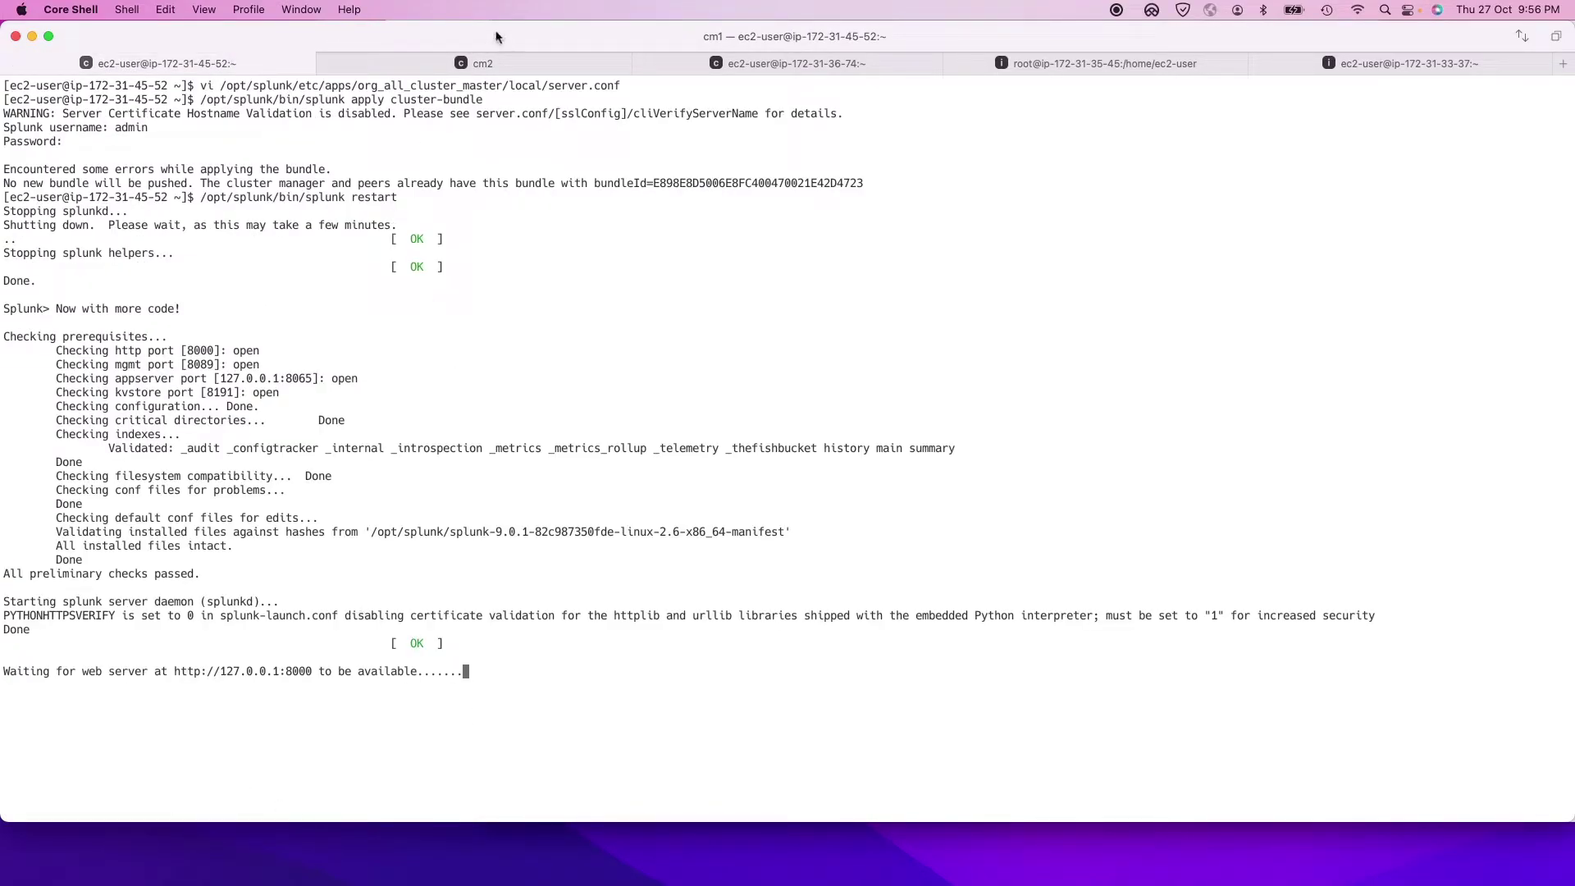
pyautogui.click(441, 65)
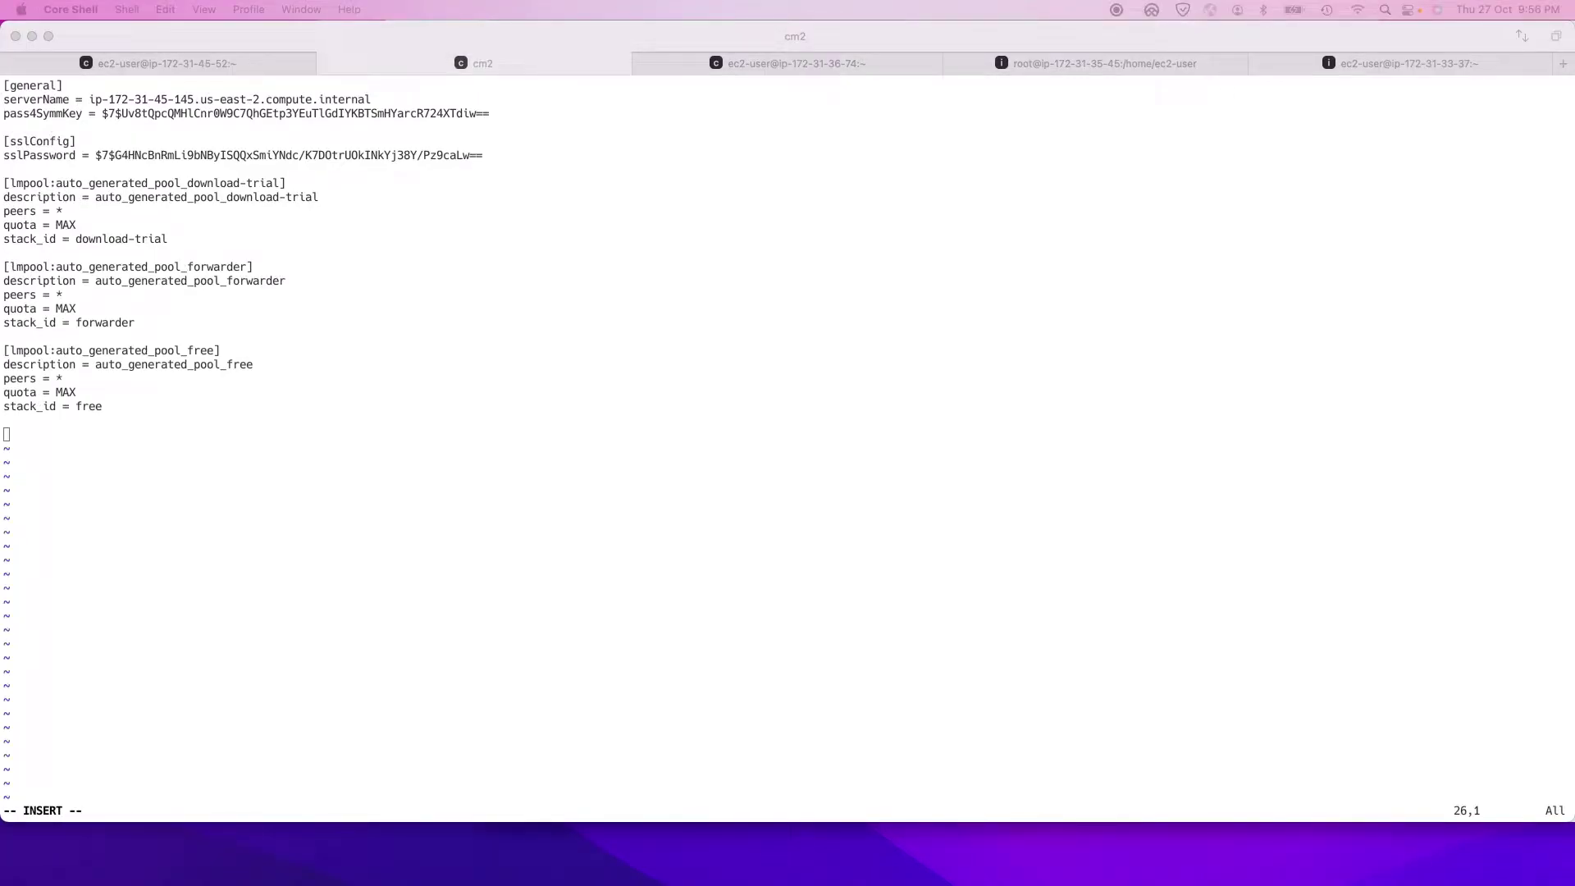
pyautogui.click(179, 391)
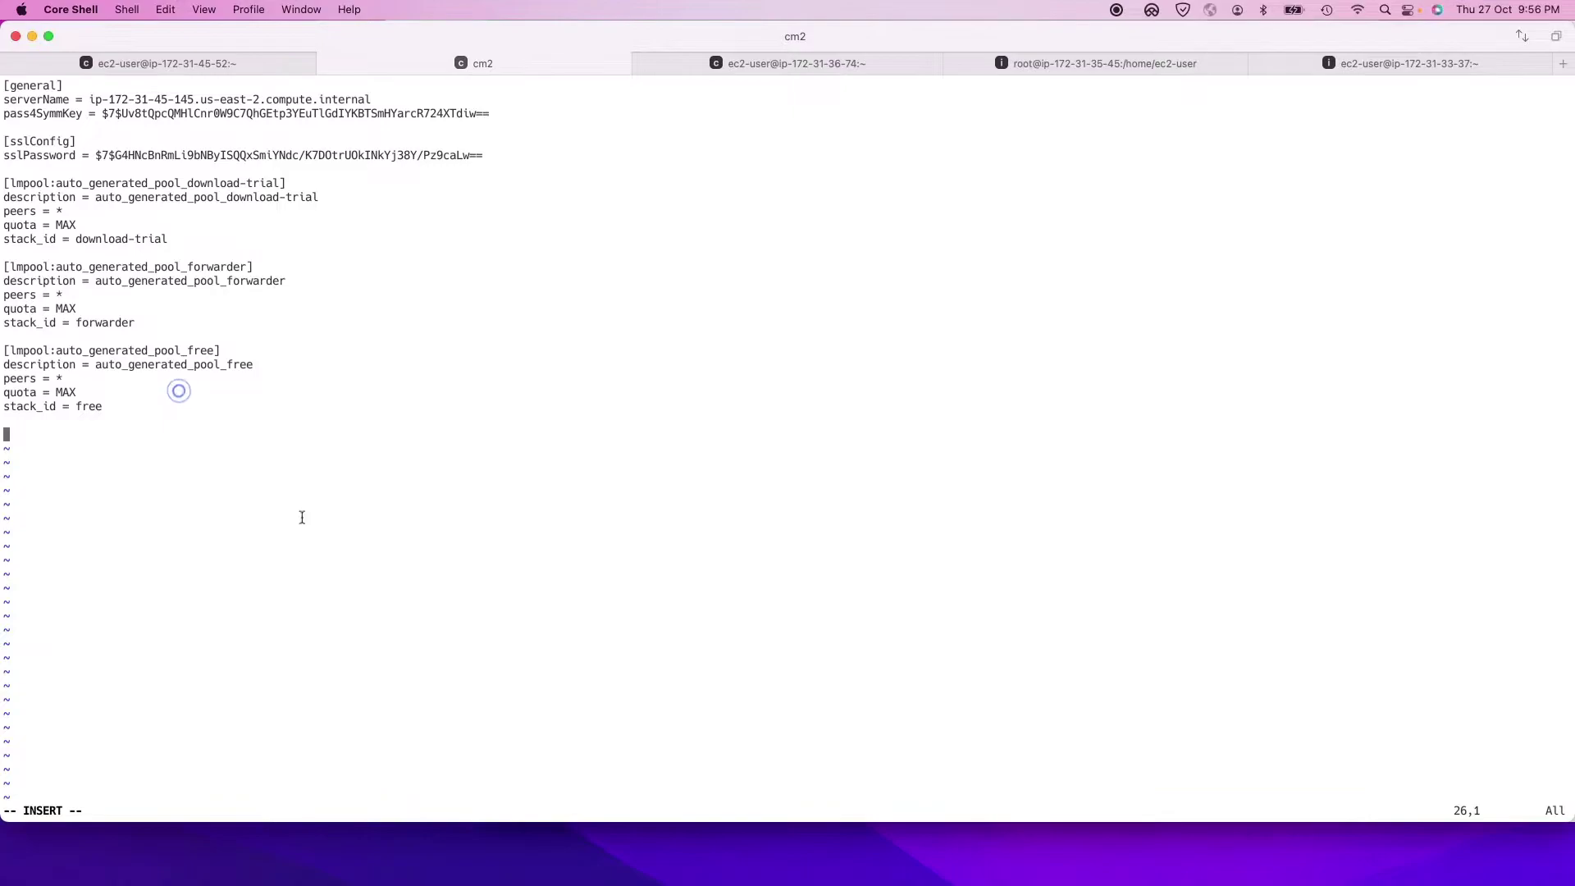
pyautogui.write('[clustering] mode = manager replication_factor = 2 search_factor = 1 pass4SymmKey = changeme cluster_label = cluster1 manager_switchover_mode = auto manager_uri = clustermanager:cm1,clustermanager:cm2,clustermanager:cm3 [clustermanager:cm1] manager_uri = https://172.31.45.52:8089  [clustermanager:cm2] manager_uri = https://172.31.45.145:8089  [clustermanager:cm3] manager_uri = https://172.31.36.74:8089')
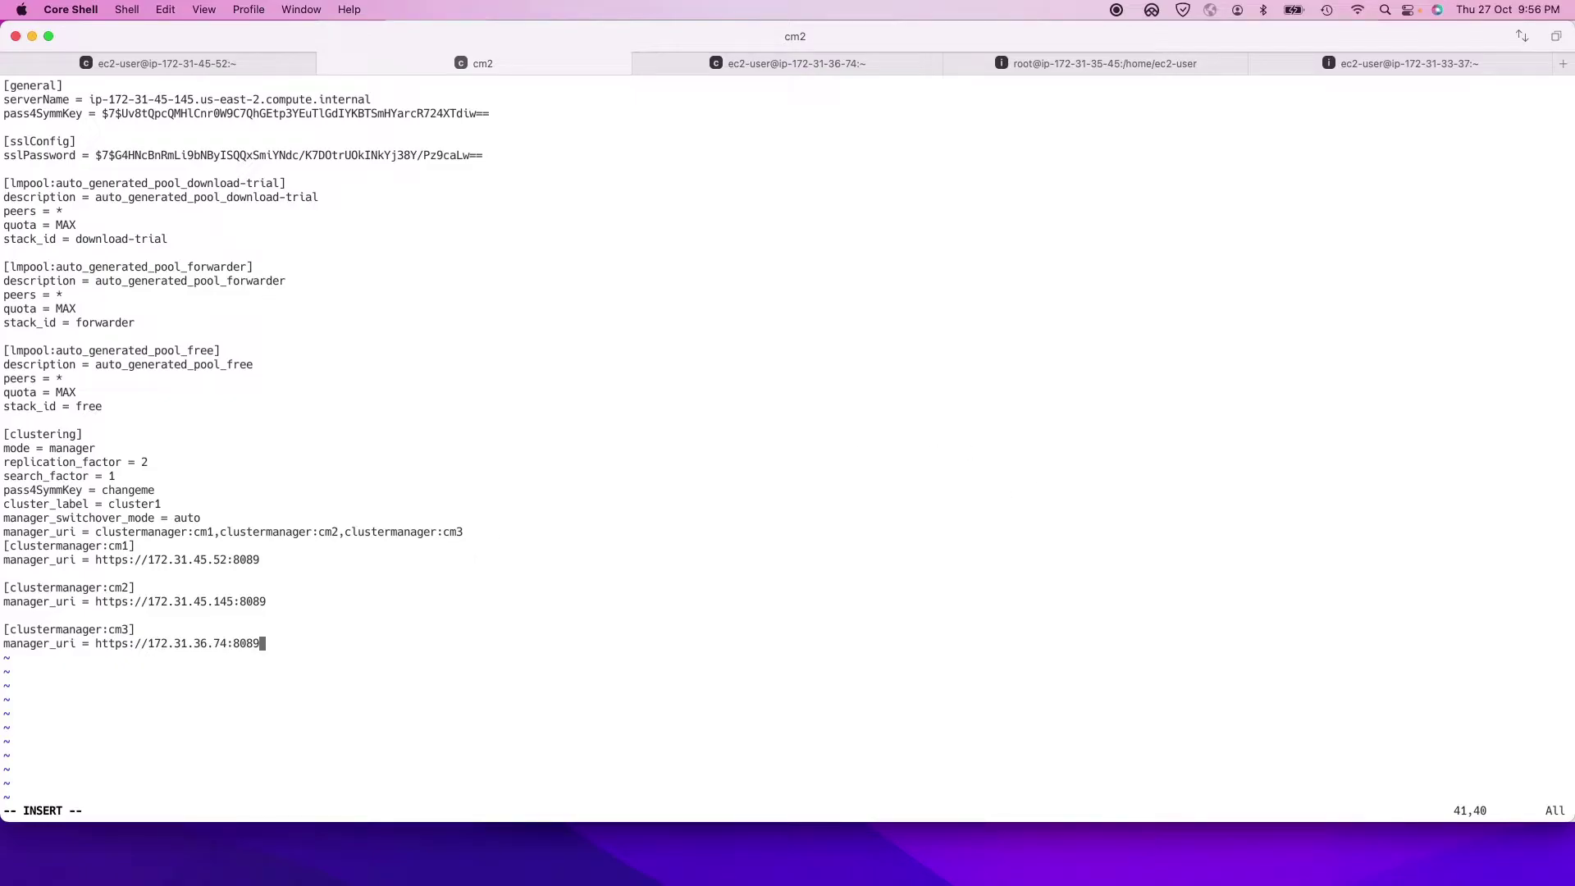
# Step: Compare the pasted block with the docs: replication_factor, search_factor, pass4SymmKey and cm1/cm2 manager URIs
pyautogui.press('super+Tab')
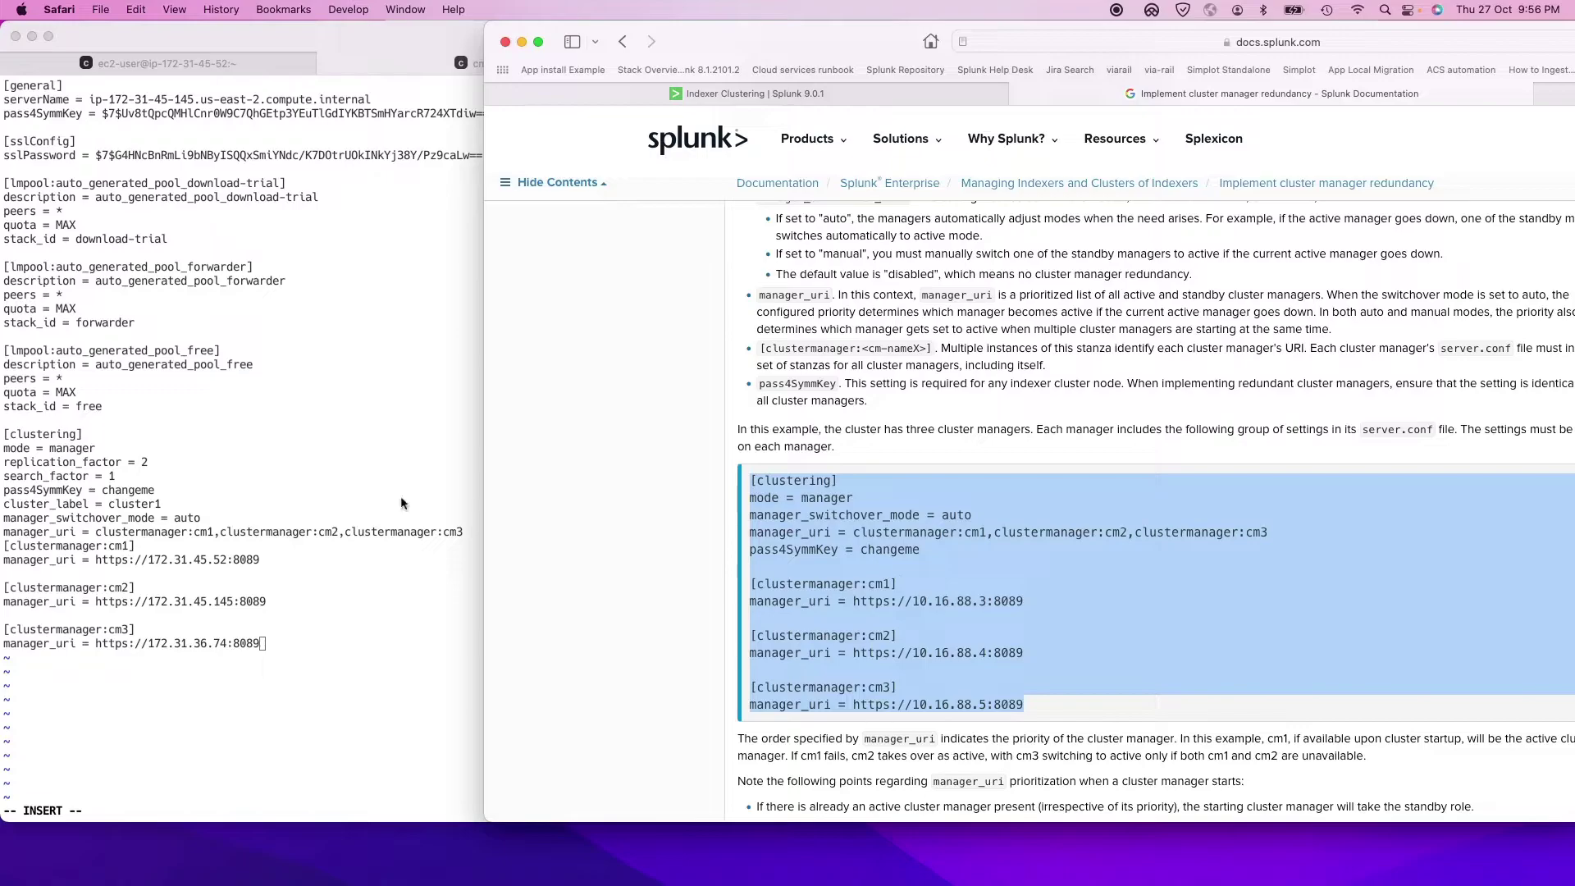
pyautogui.click(164, 456)
pyautogui.moveTo(15, 463); pyautogui.dragTo(148, 465)
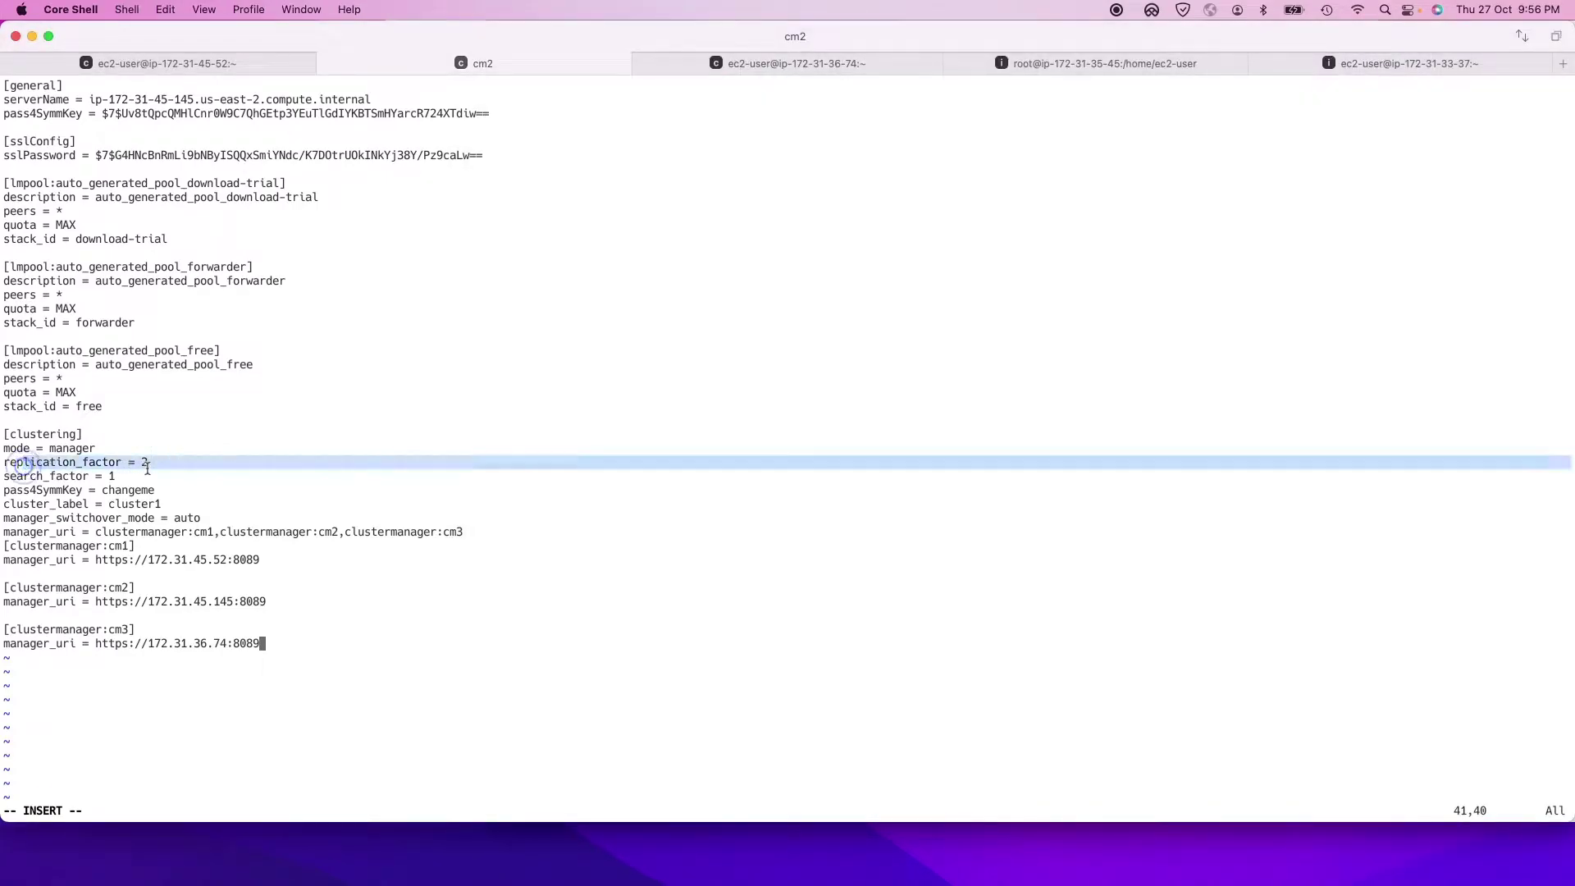
pyautogui.doubleClick(37, 479)
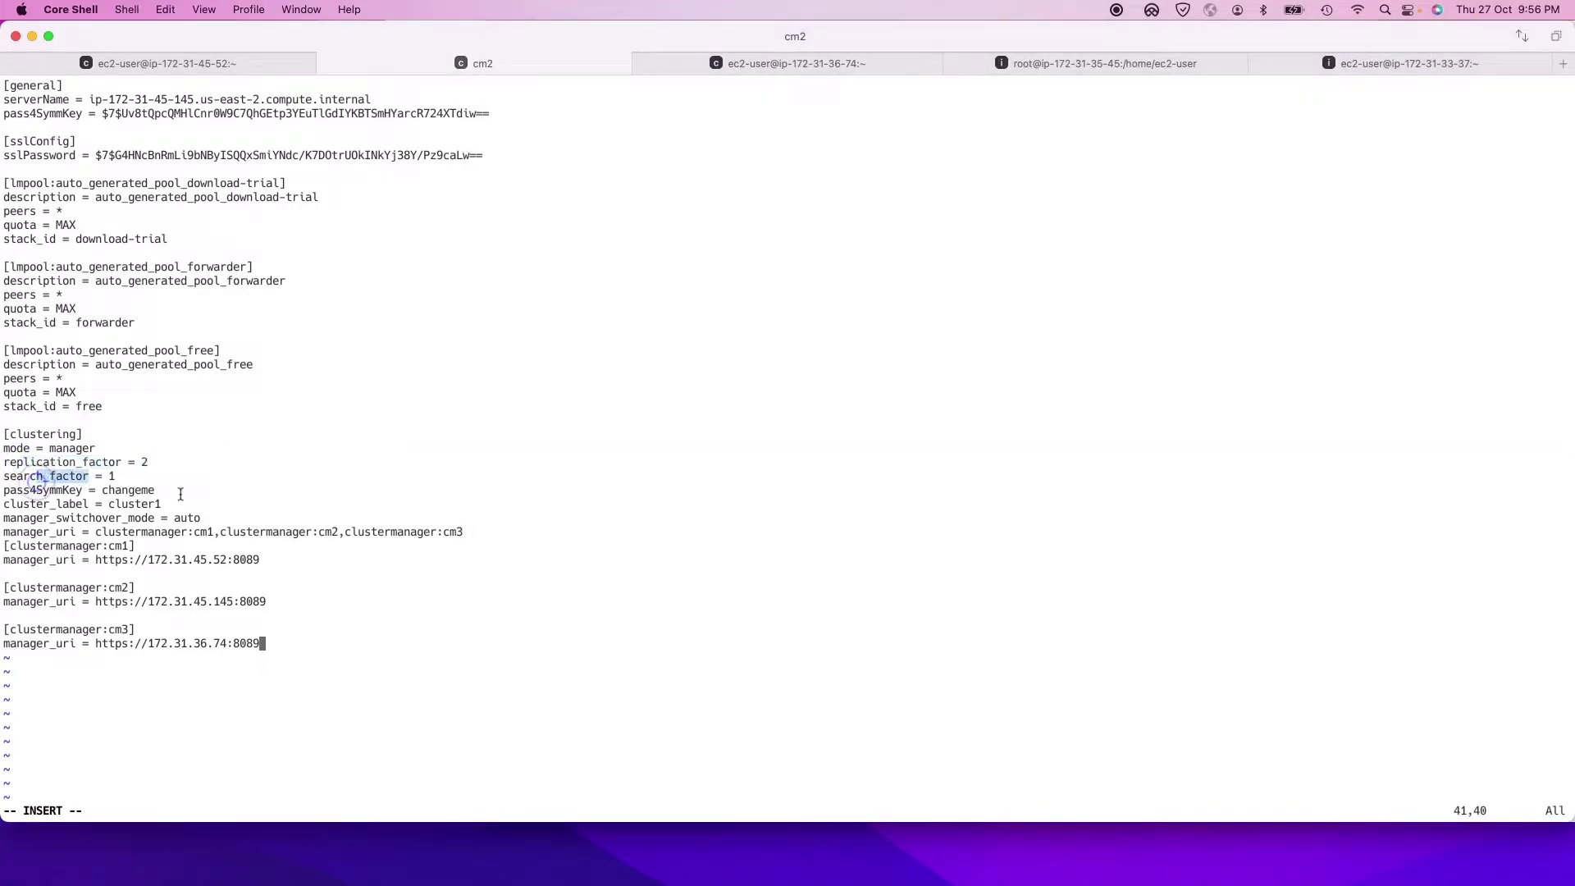
pyautogui.moveTo(37, 490); pyautogui.dragTo(155, 490)
pyautogui.moveTo(301, 634); pyautogui.dragTo(4, 450)
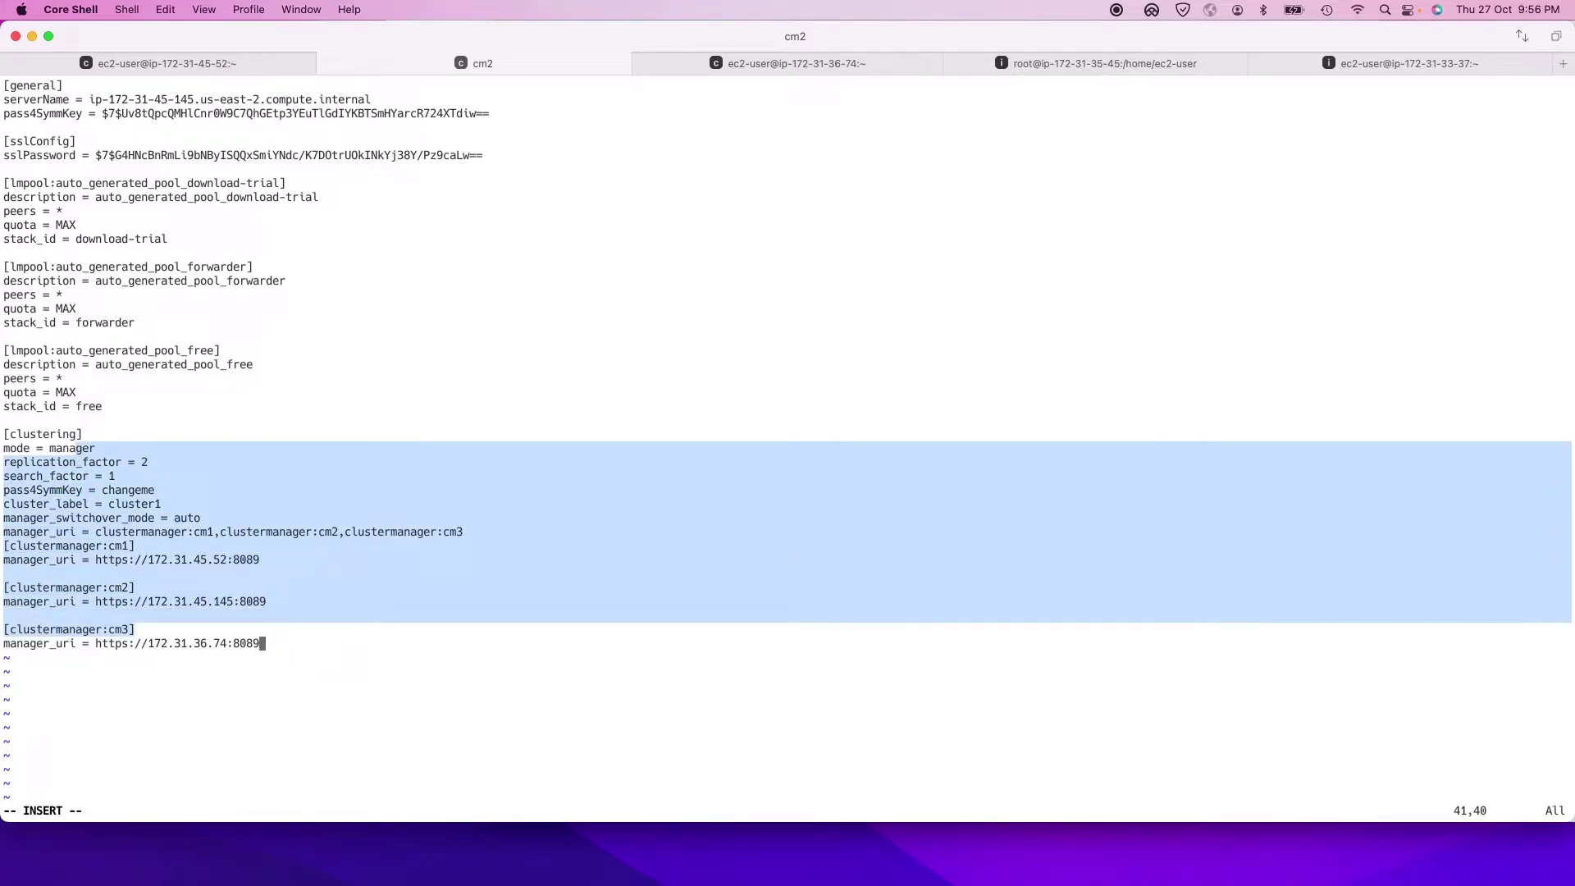
pyautogui.press('super+Tab')
pyautogui.click(859, 564)
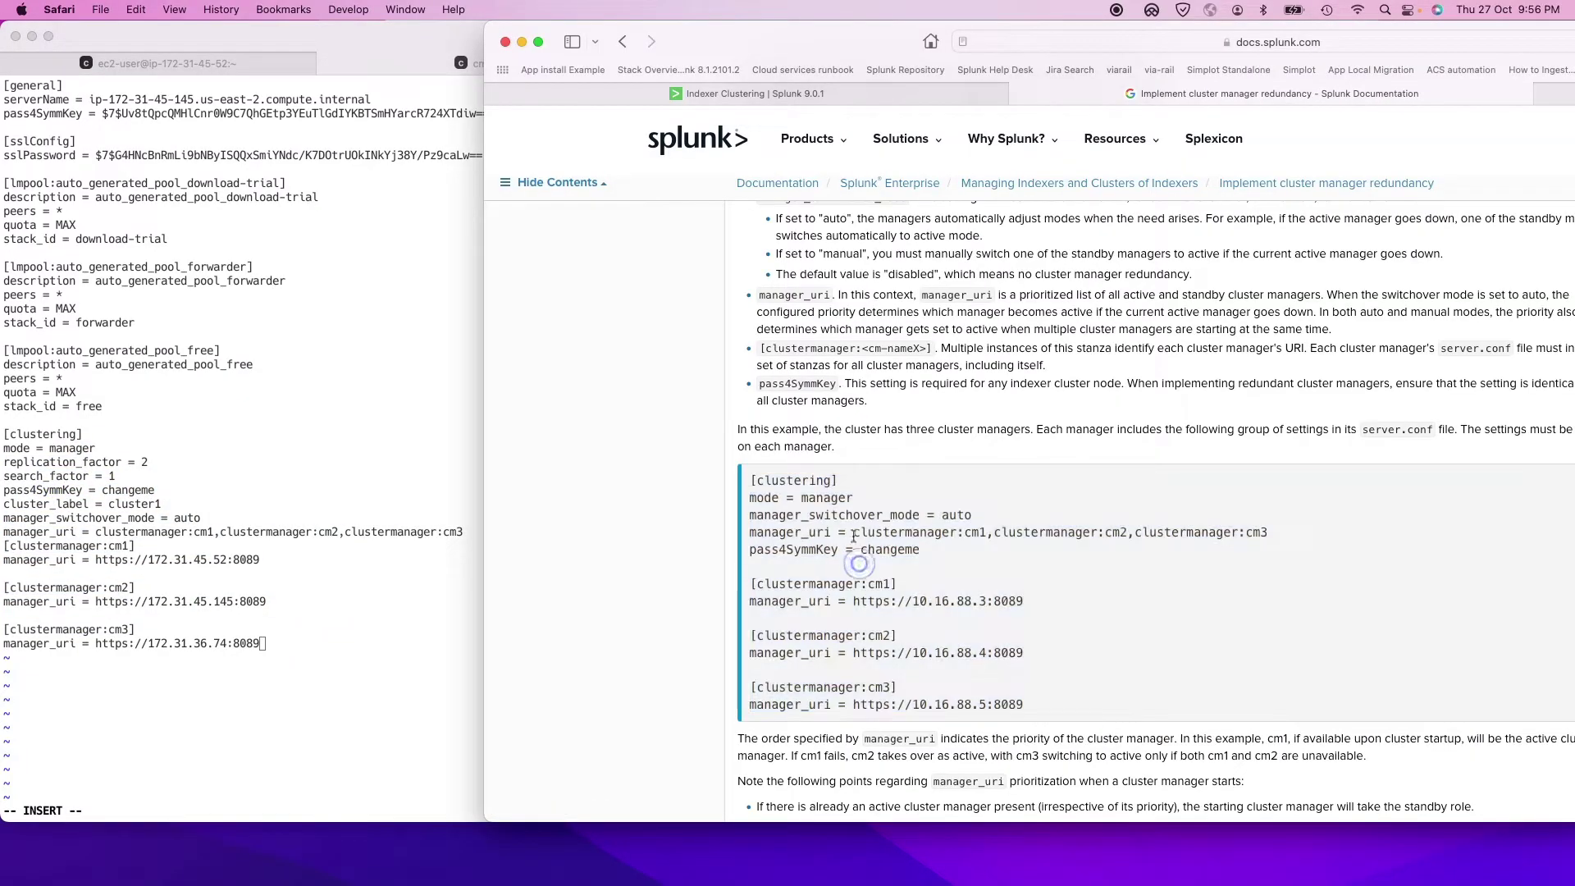
pyautogui.moveTo(853, 533); pyautogui.dragTo(996, 603)
pyautogui.moveTo(910, 654); pyautogui.dragTo(1022, 653)
pyautogui.click(936, 678)
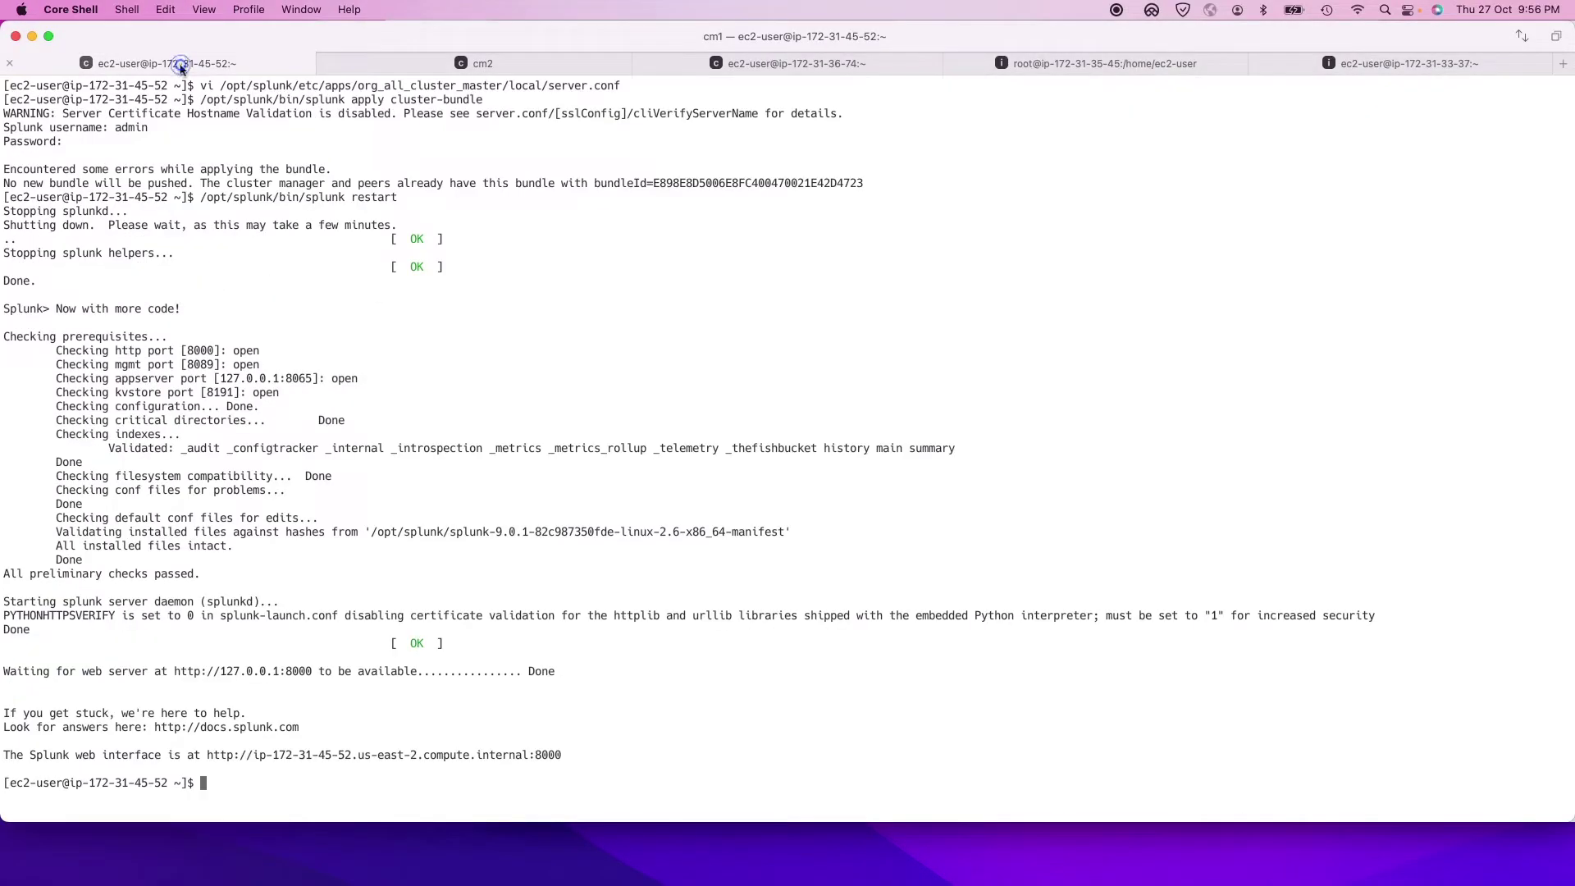
# Step: Save cm2's server.conf and quit vi with :wq once cm1's restart has finished
pyautogui.click(180, 65)
pyautogui.click(484, 65)
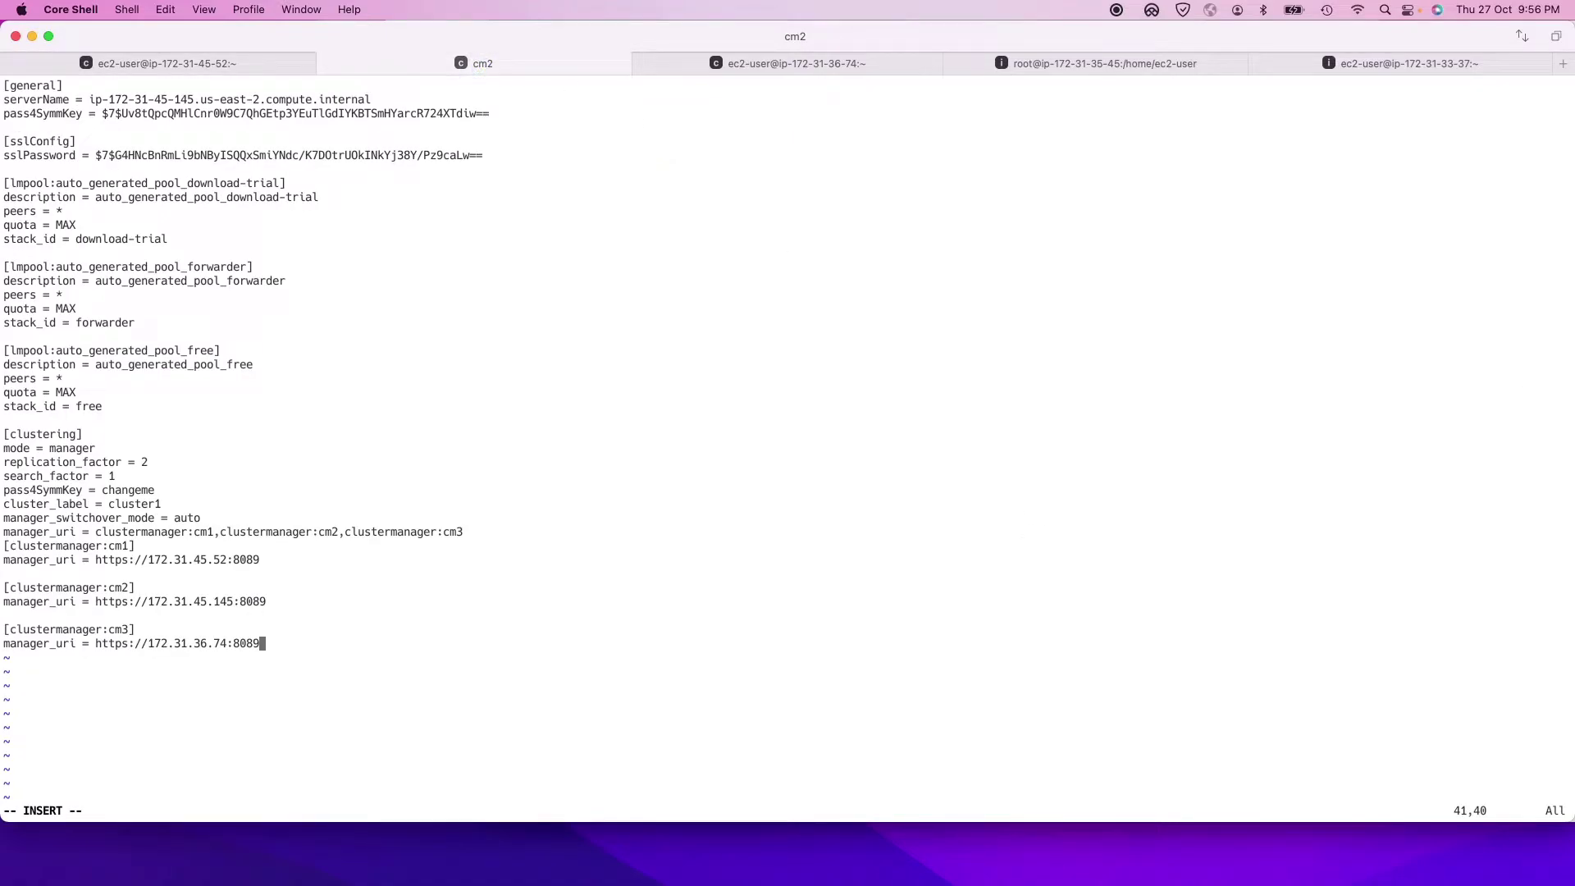
pyautogui.click(623, 396)
pyautogui.press('Escape')
pyautogui.write(':wq')
pyautogui.press('Return')
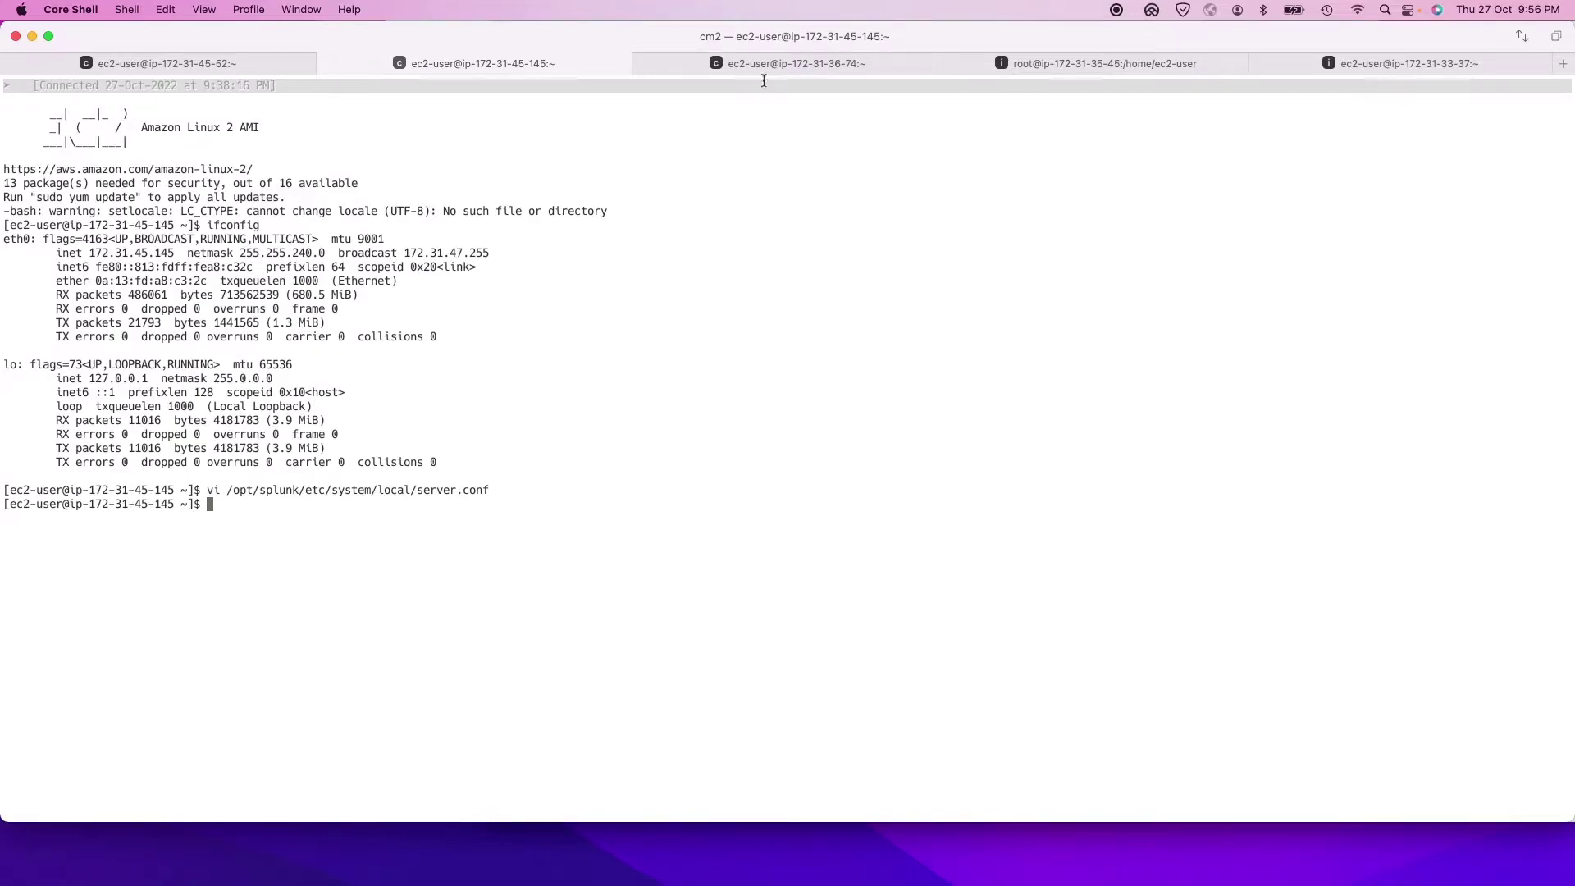
# Step: On cm3, open /opt/splunk/etc/system/local/server.conf in vi
pyautogui.click(764, 64)
pyautogui.write('vi ')
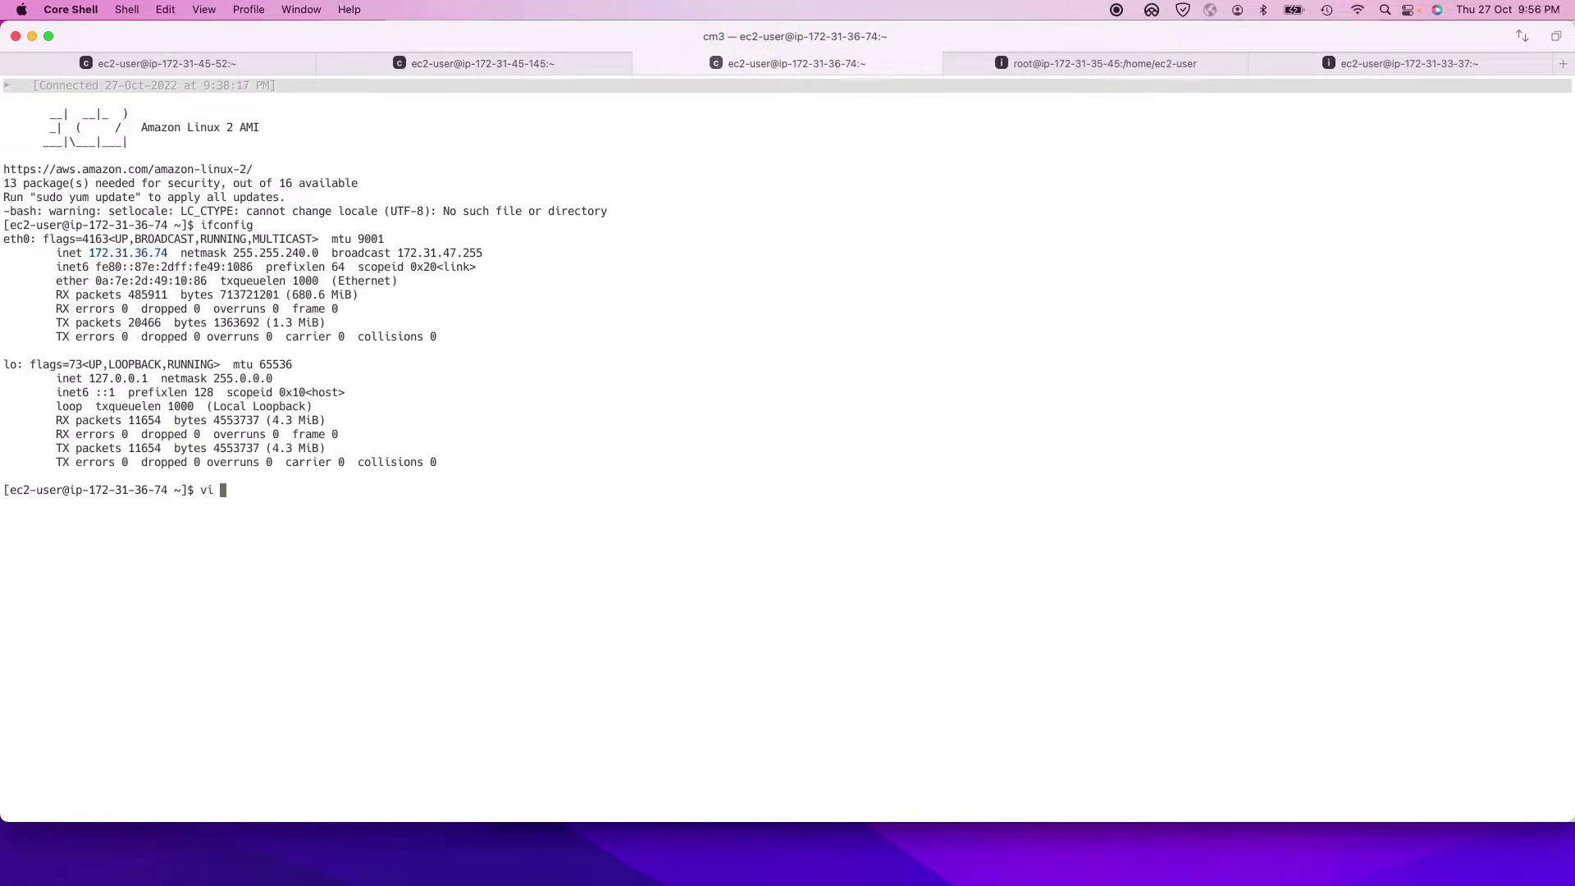
pyautogui.write('/opt/splunk/etc/system/local/se')
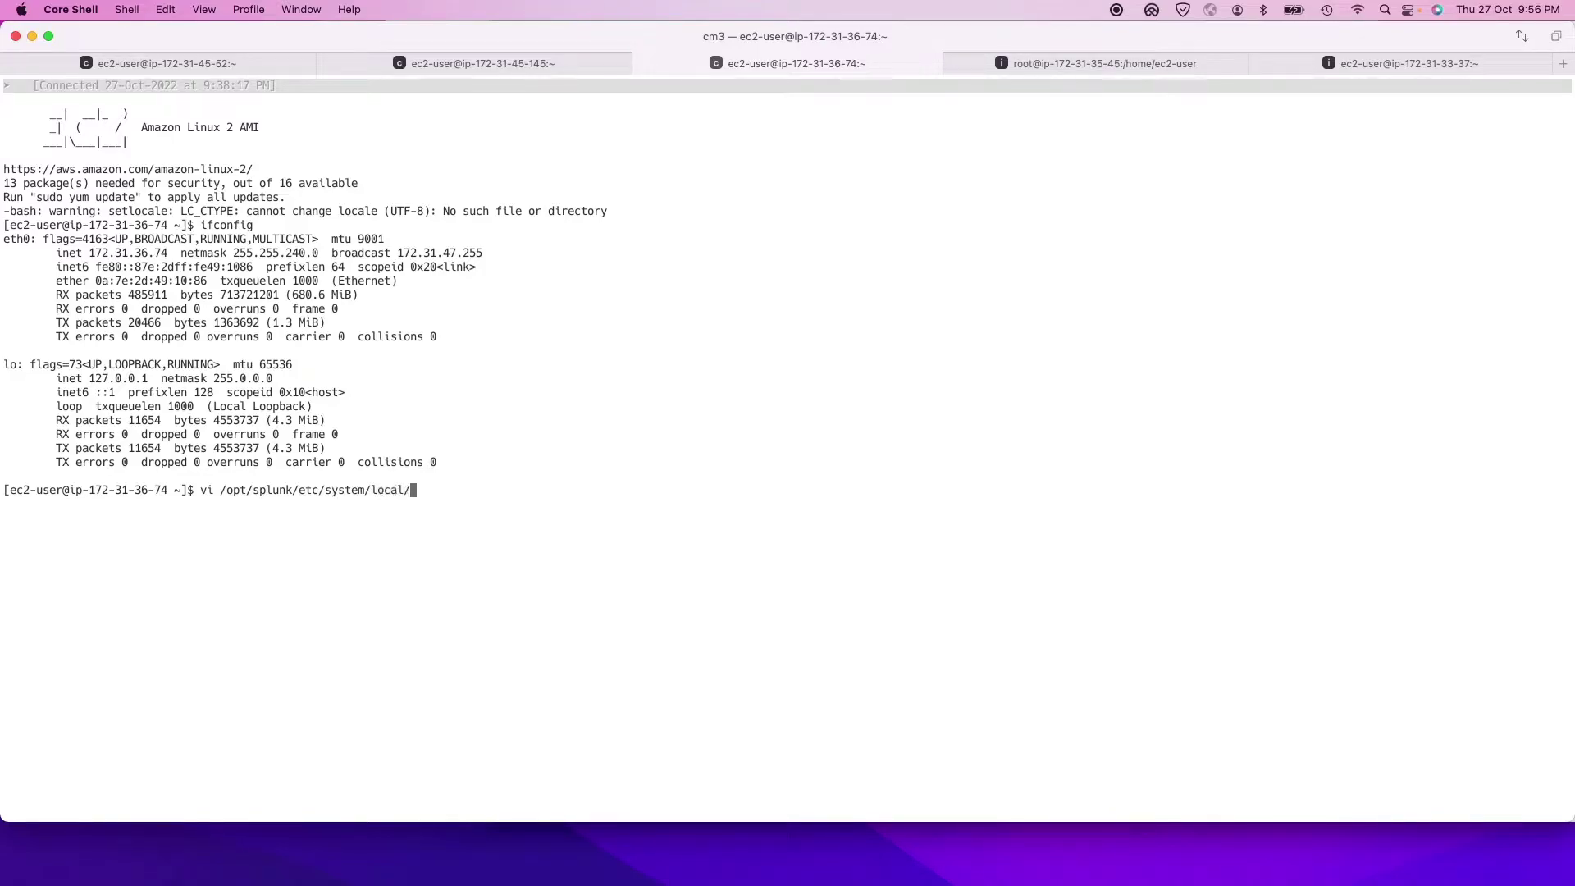
pyautogui.press('Tab')
pyautogui.press('Return')
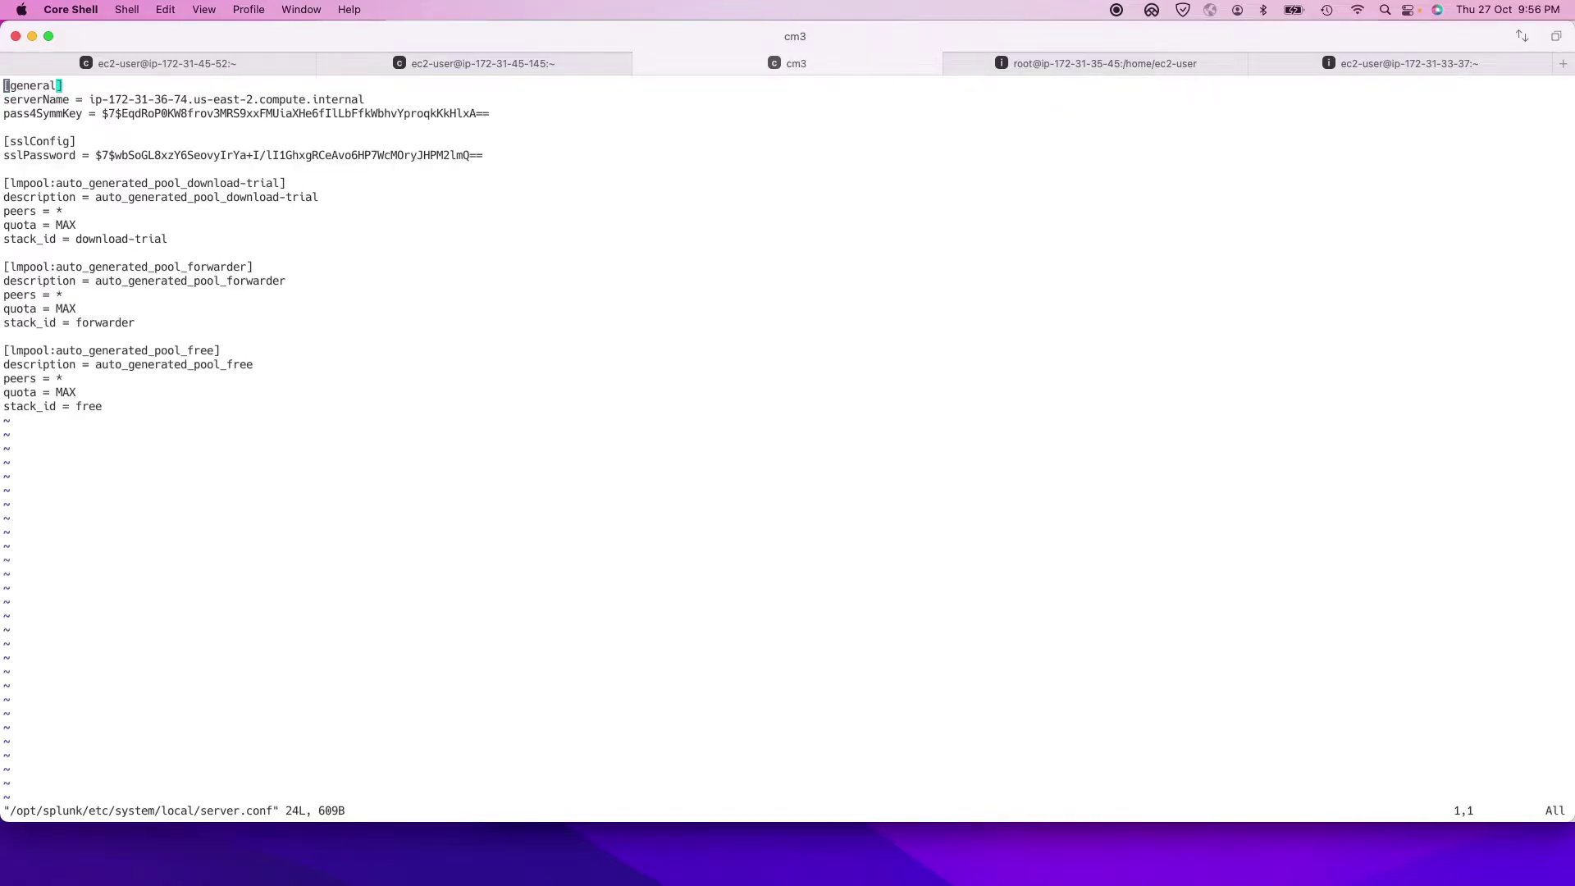
# Step: Paste the [clustering] block after stack_id = free and save with :wq!
pyautogui.press('Right')
pyautogui.press('Right')
pyautogui.press('Right')
pyautogui.press('Right')
pyautogui.press('Right')
pyautogui.press('Right')
pyautogui.press('Right')
pyautogui.press('Right')
pyautogui.press('Right')
pyautogui.press('Right')
pyautogui.press('Right')
pyautogui.press('Right')
pyautogui.press('Right')
pyautogui.press('Right')
pyautogui.press('i')
pyautogui.press('Return')
pyautogui.press('BackSpace')
pyautogui.press('Right')
pyautogui.press('Return')
pyautogui.press('Return')
pyautogui.write('[clustering] mode = manager replication_factor = 2 search_factor = 1 pass4SymmKey = changeme cluster_label = cluster1 manager_switchover_mode = auto manager_uri = clustermanager:cm1,clustermanager:cm2,clustermanager:cm3 [clustermanager:cm1] manager_uri = https://172.31.45.52:8089  [clustermanager:cm2] manager_uri = https://172.31.45.145:8089  [clustermanager:cm3] manager_uri = https://172.31.36.74:8089')
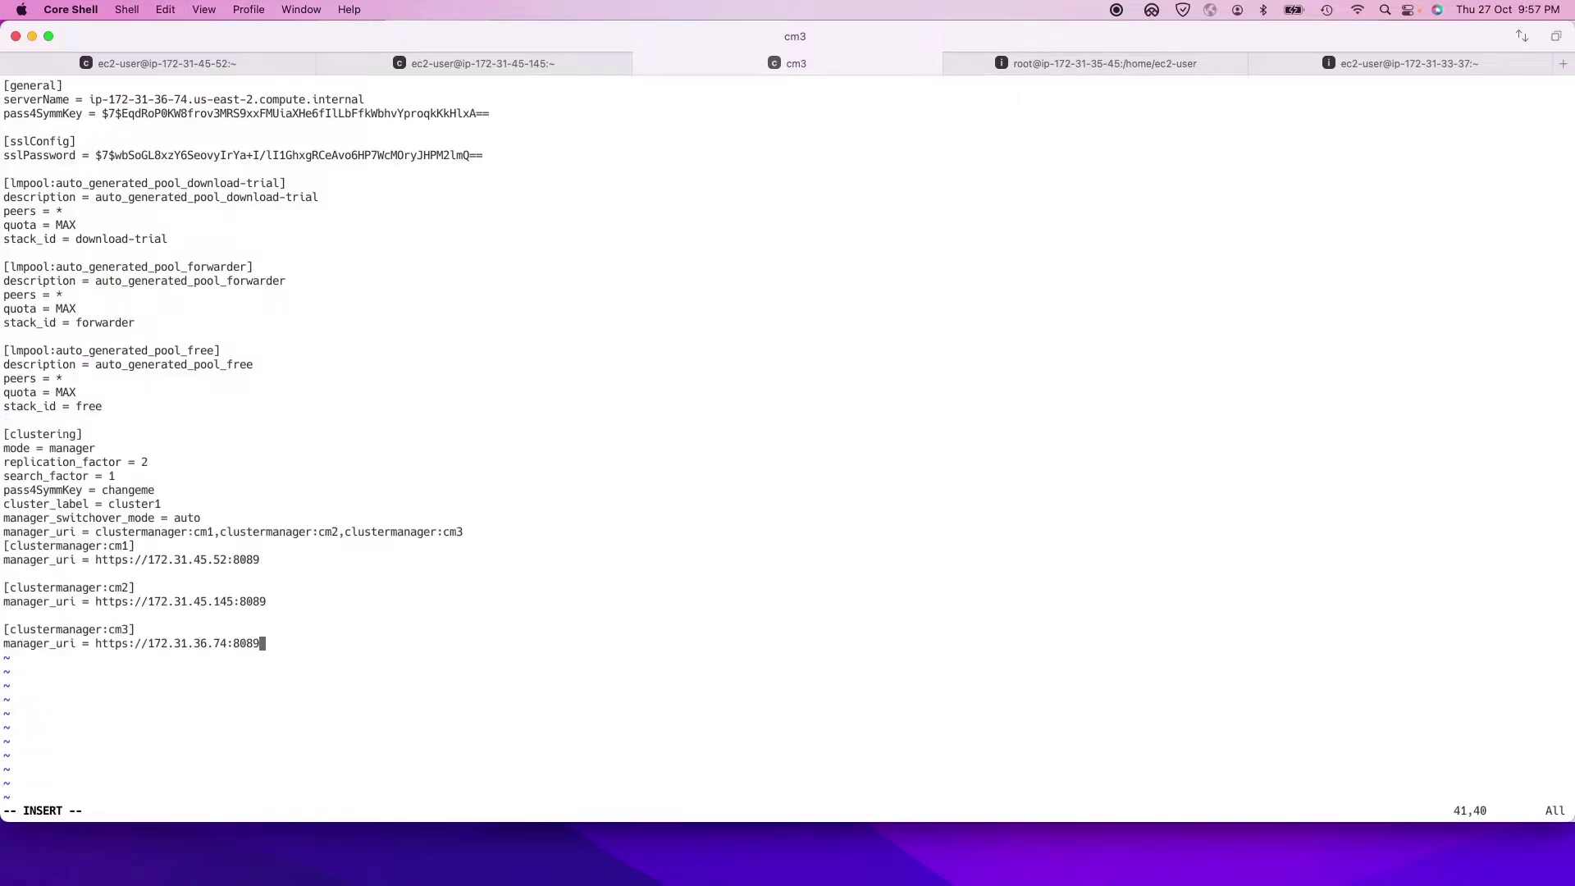
pyautogui.press('Escape')
pyautogui.write(':wq!')
pyautogui.press('Return')
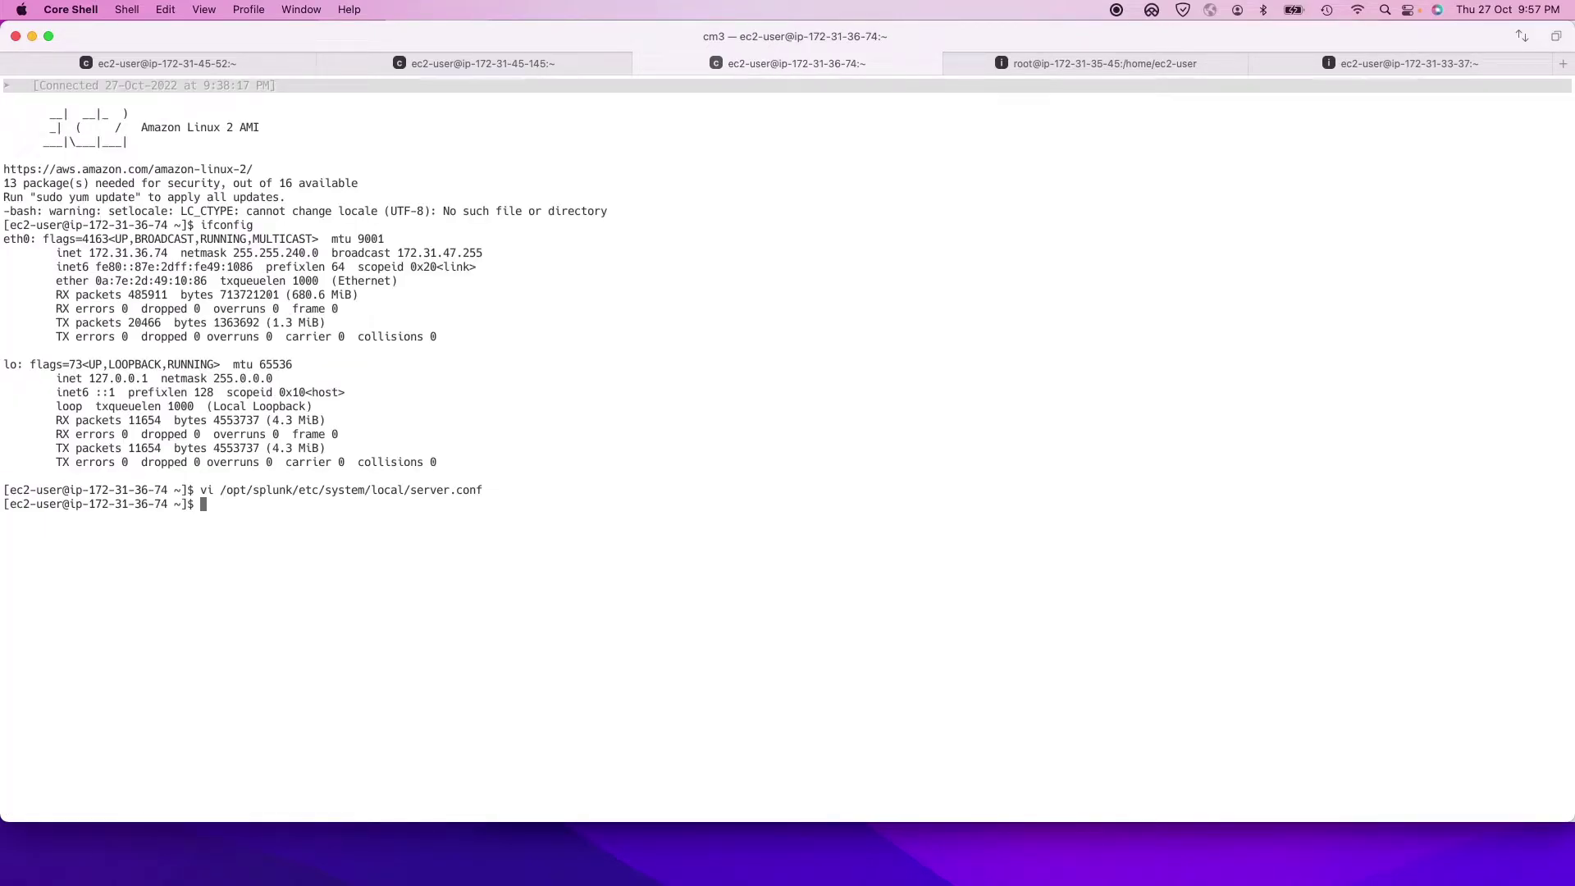
# Step: Bring the browser back on the Indexer Clustering page, maximised to full width
pyautogui.press('super+Tab')
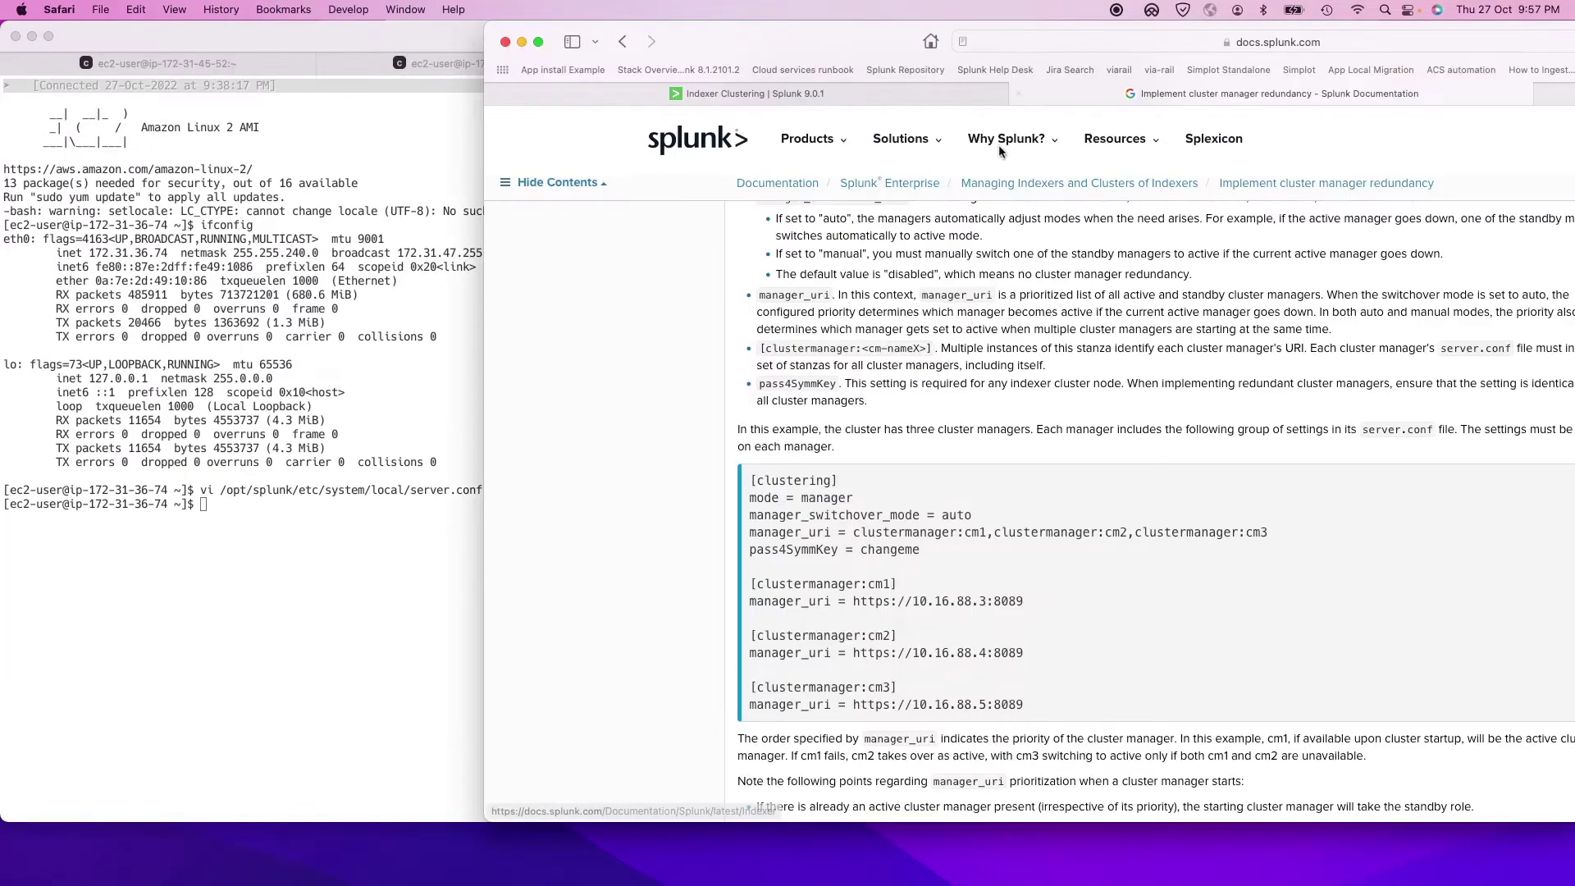
pyautogui.scroll(2, 1017, 492)
pyautogui.press('super+m')
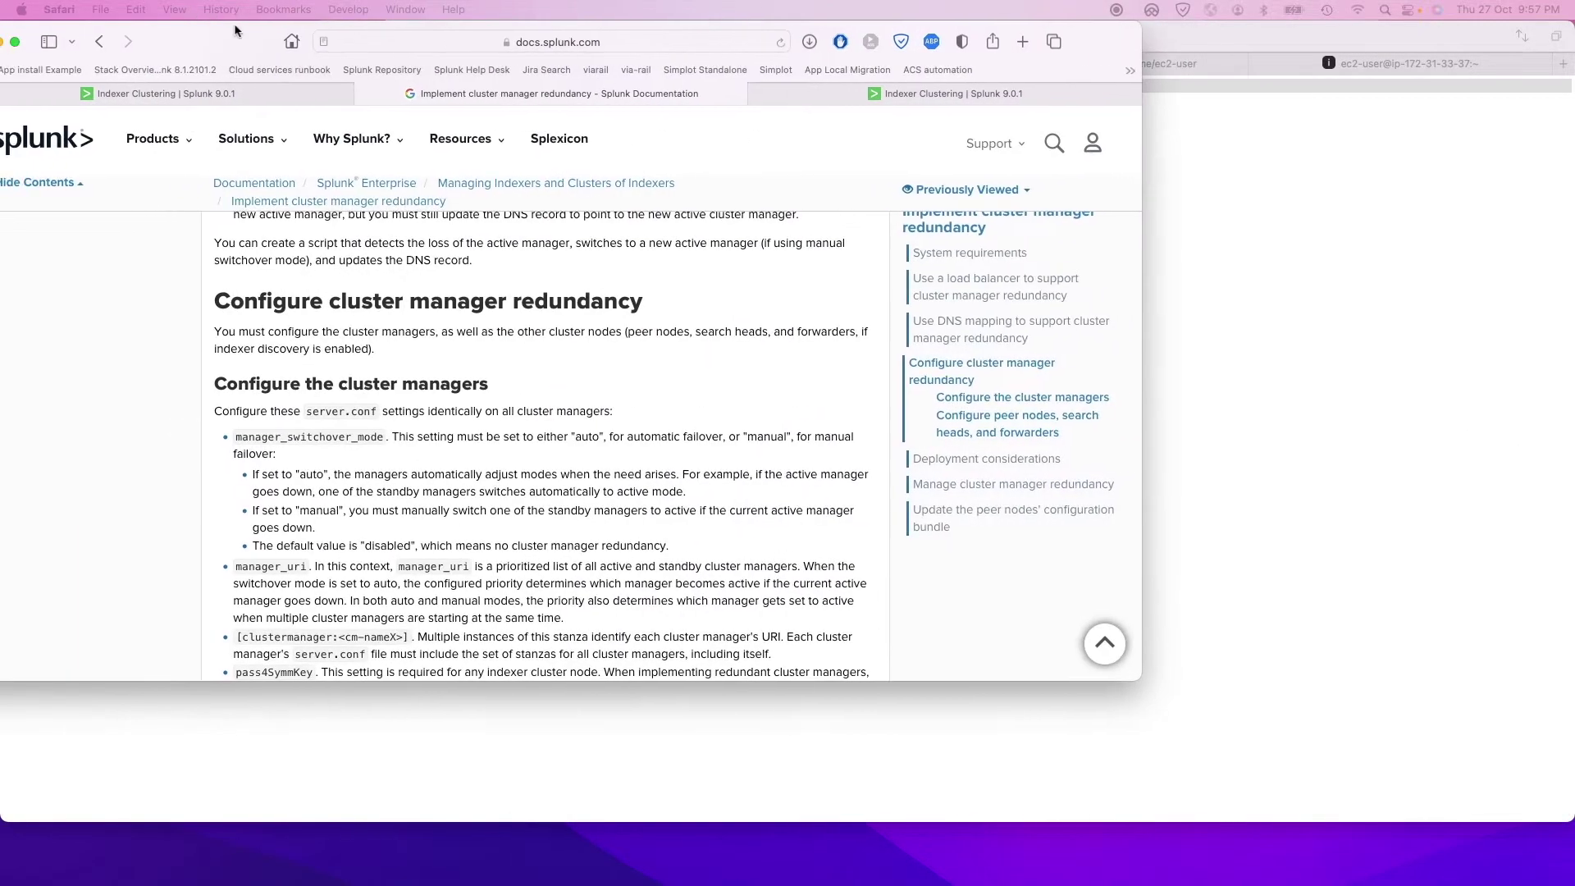
pyautogui.click(235, 29)
pyautogui.click(197, 94)
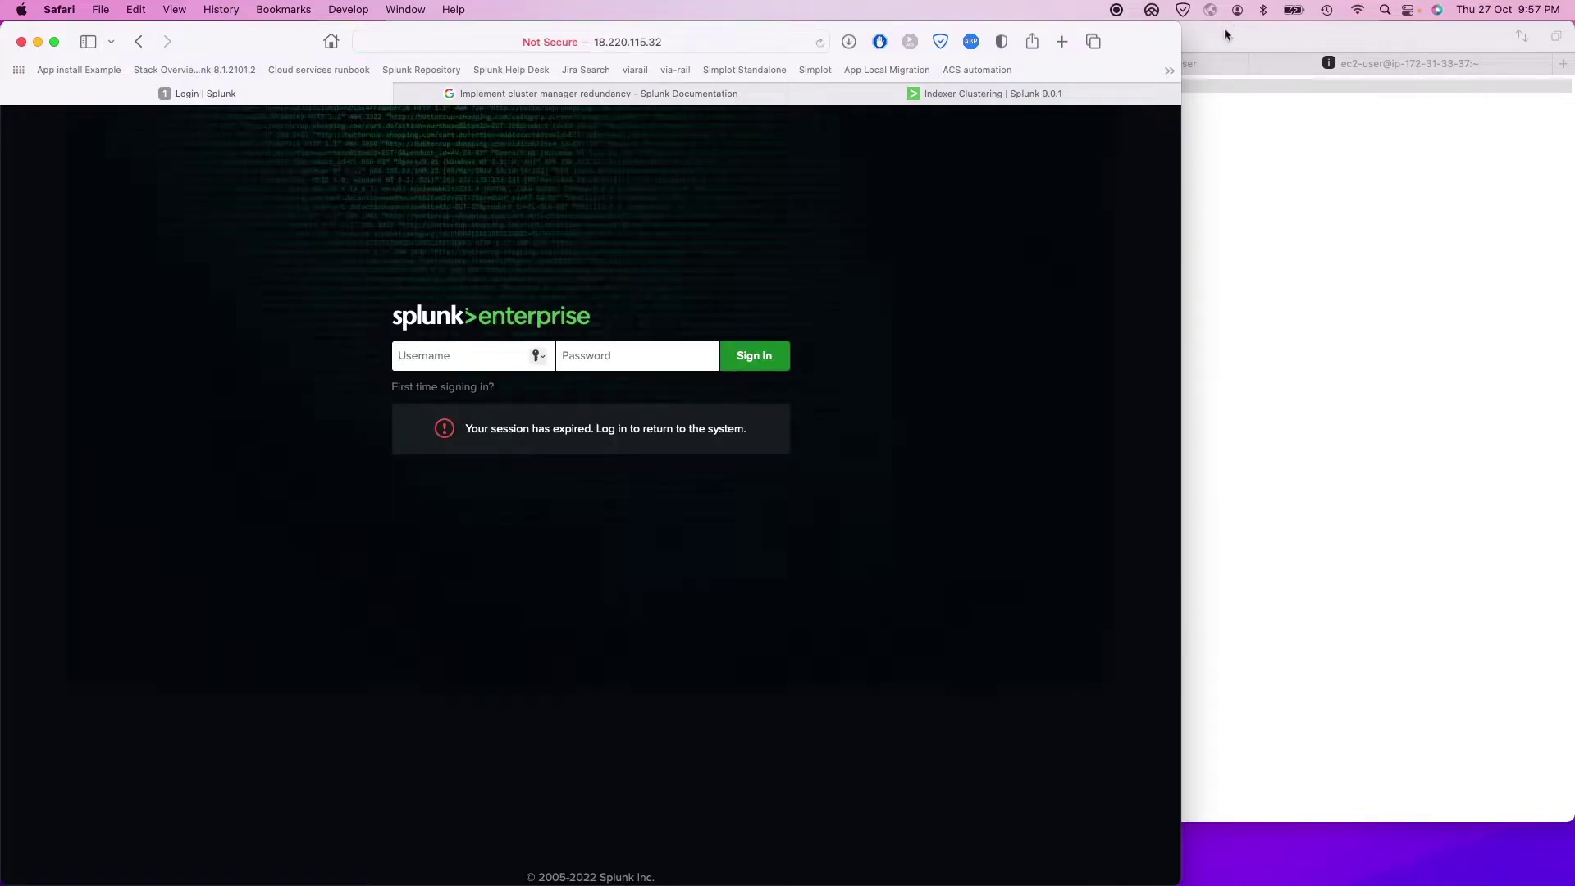
pyautogui.hotkey('ctrl', 'alt', 'Return')
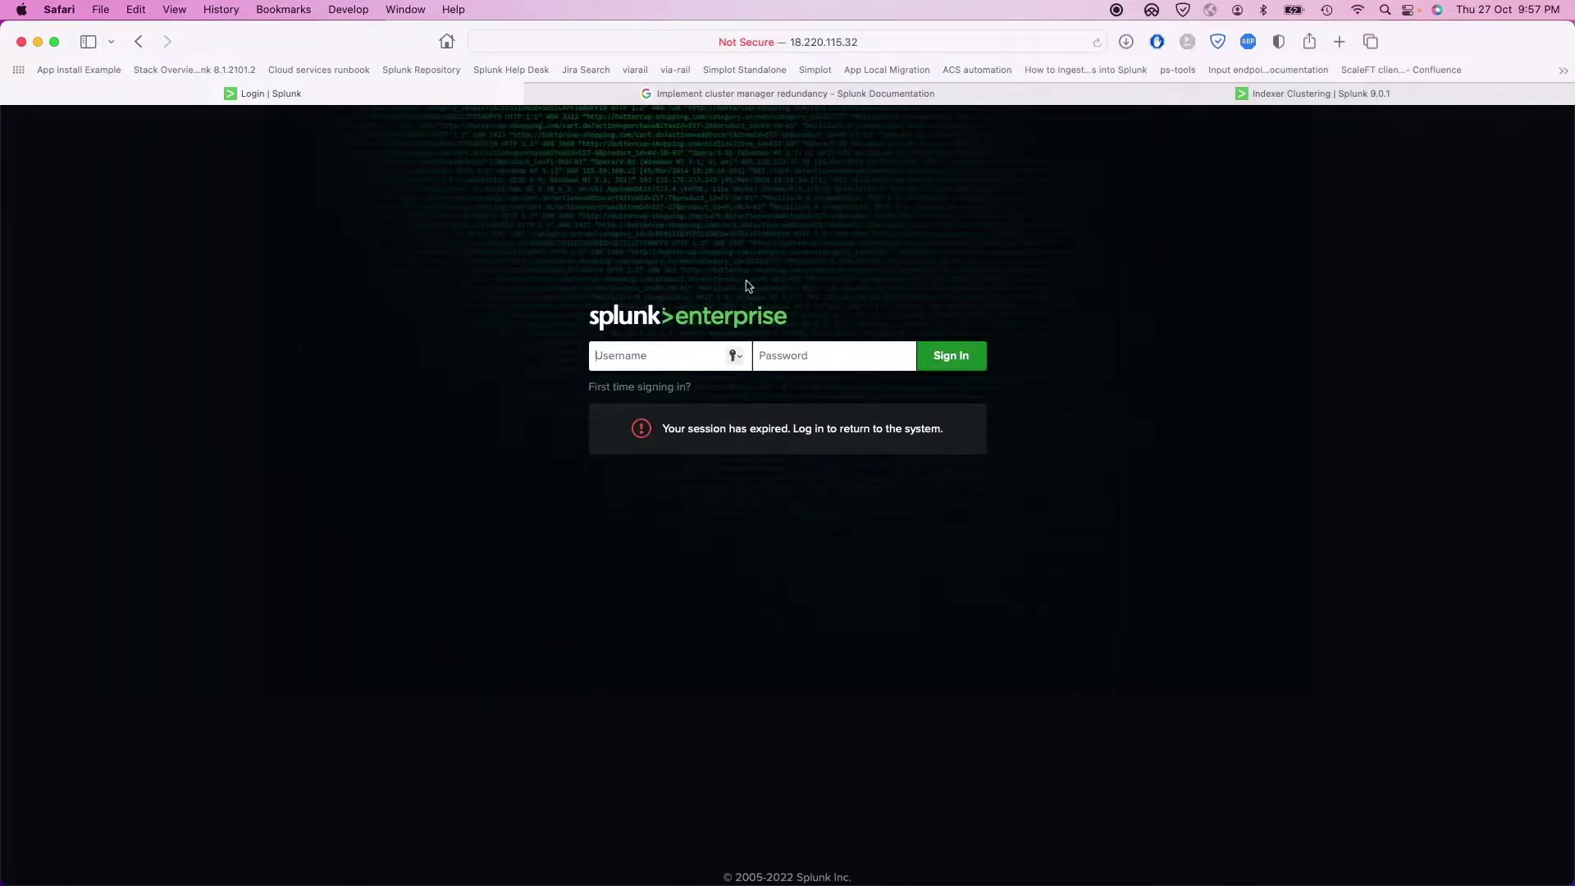
# Step: Log in to Splunk as admin, decline saving the password, and open Settings > Indexer clustering
pyautogui.write('admin')
pyautogui.press('Tab')
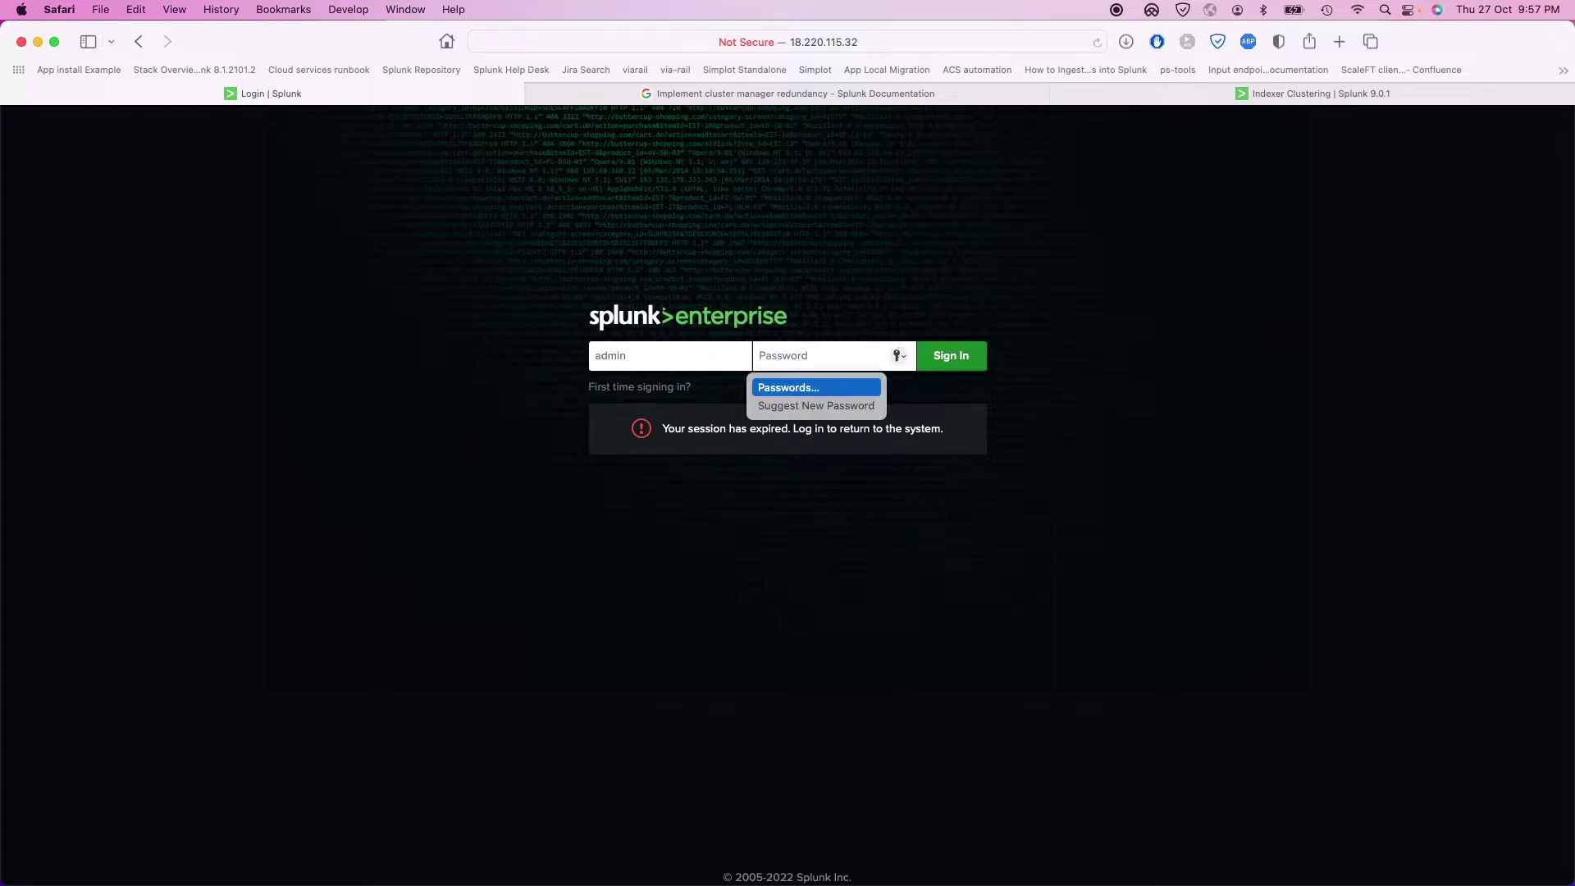
pyautogui.write('•')
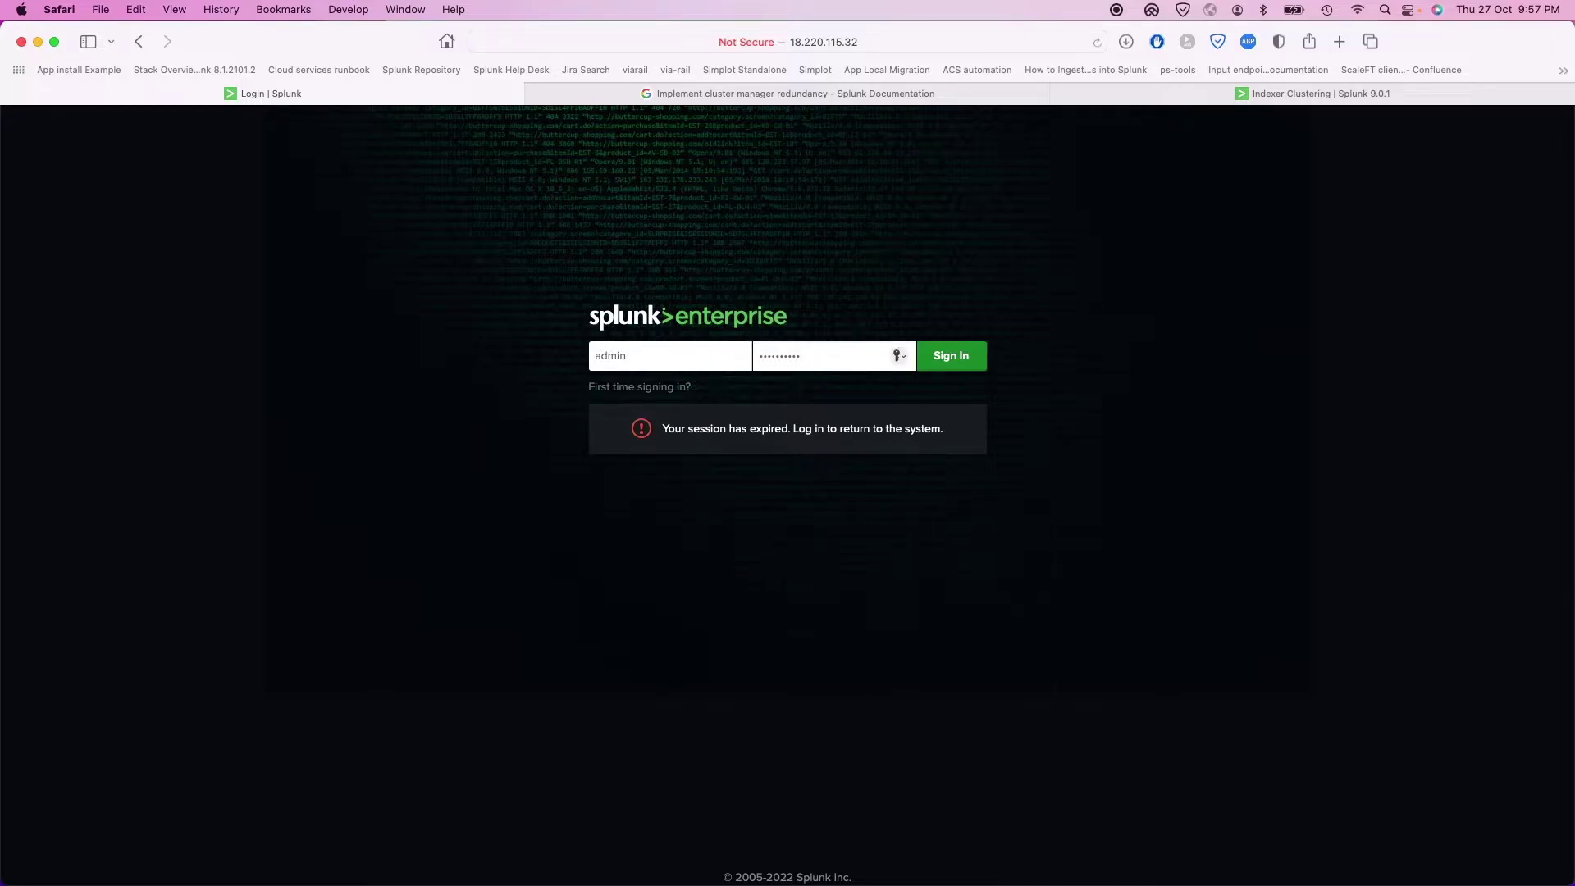
pyautogui.press('Return')
pyautogui.click(783, 578)
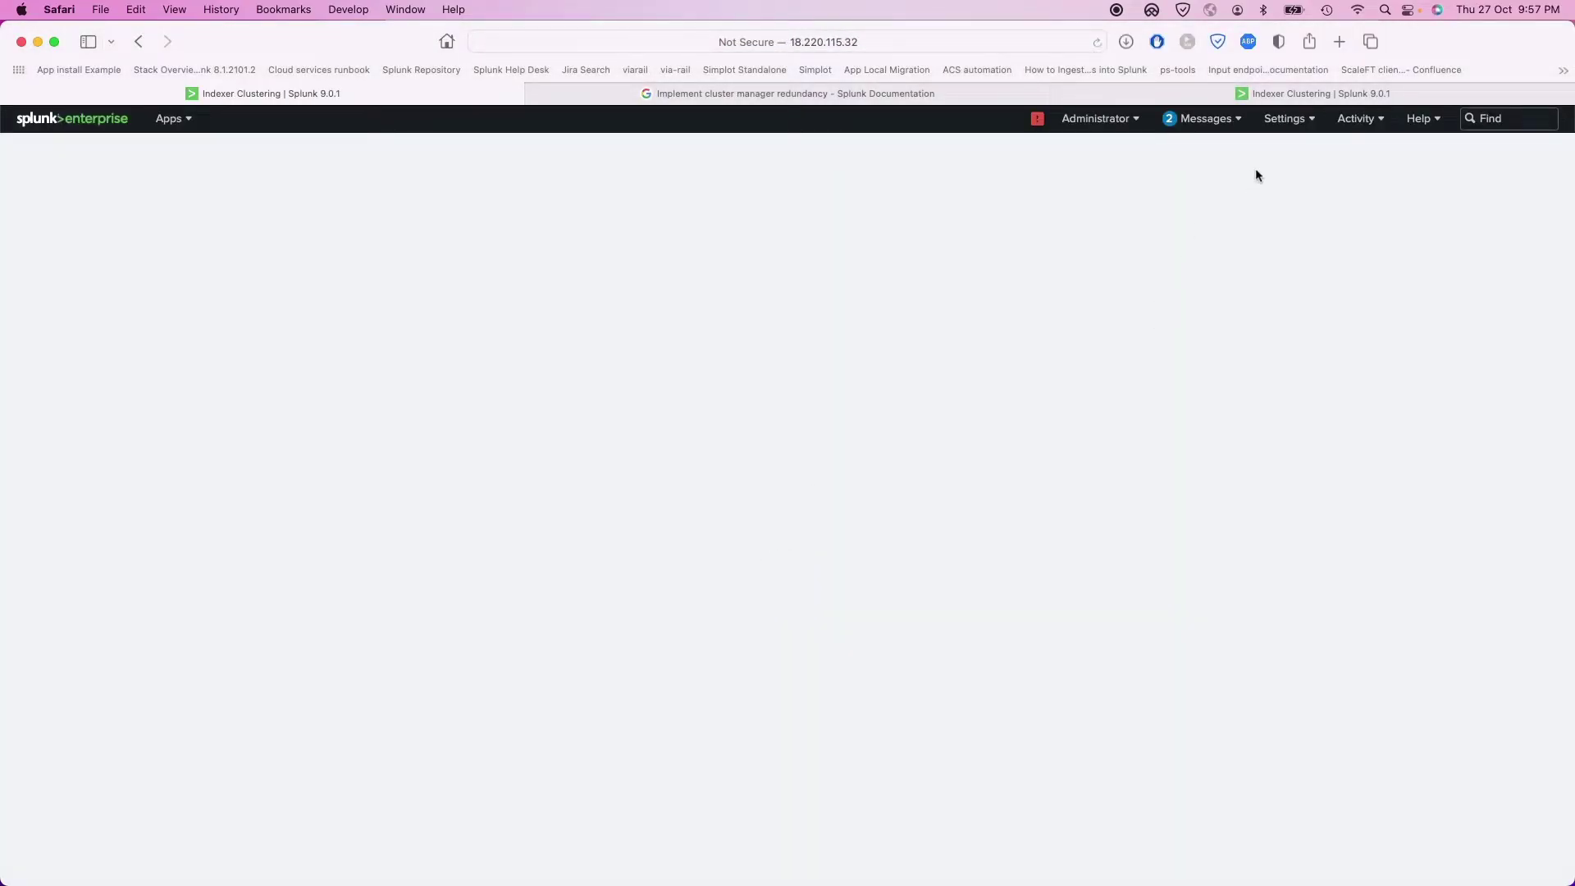
pyautogui.click(1284, 118)
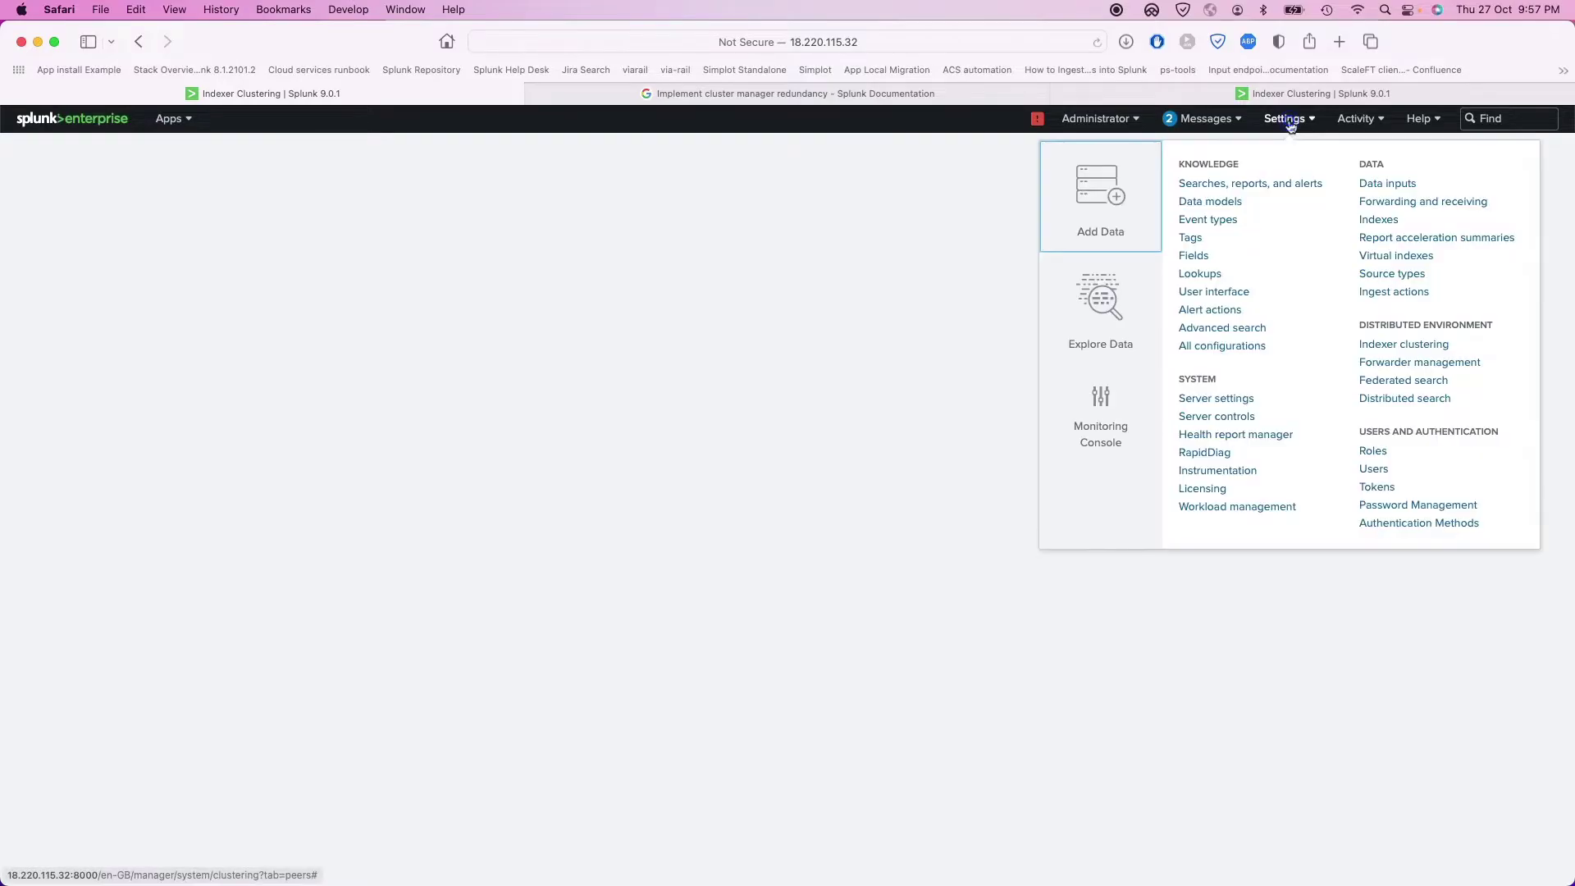
pyautogui.click(1382, 346)
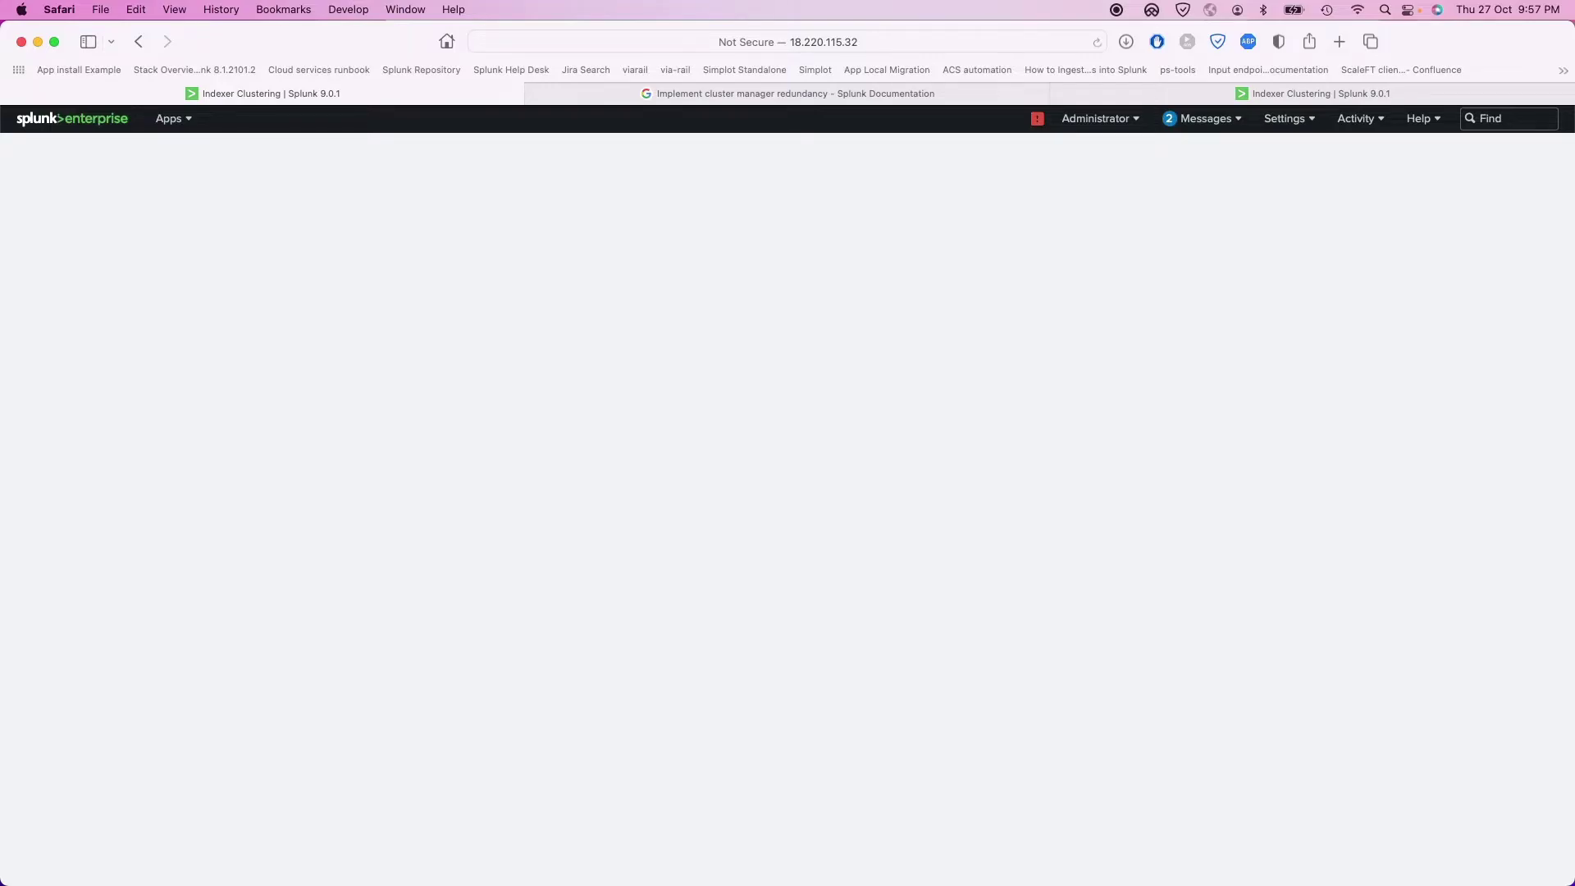
pyautogui.press('super+Tab')
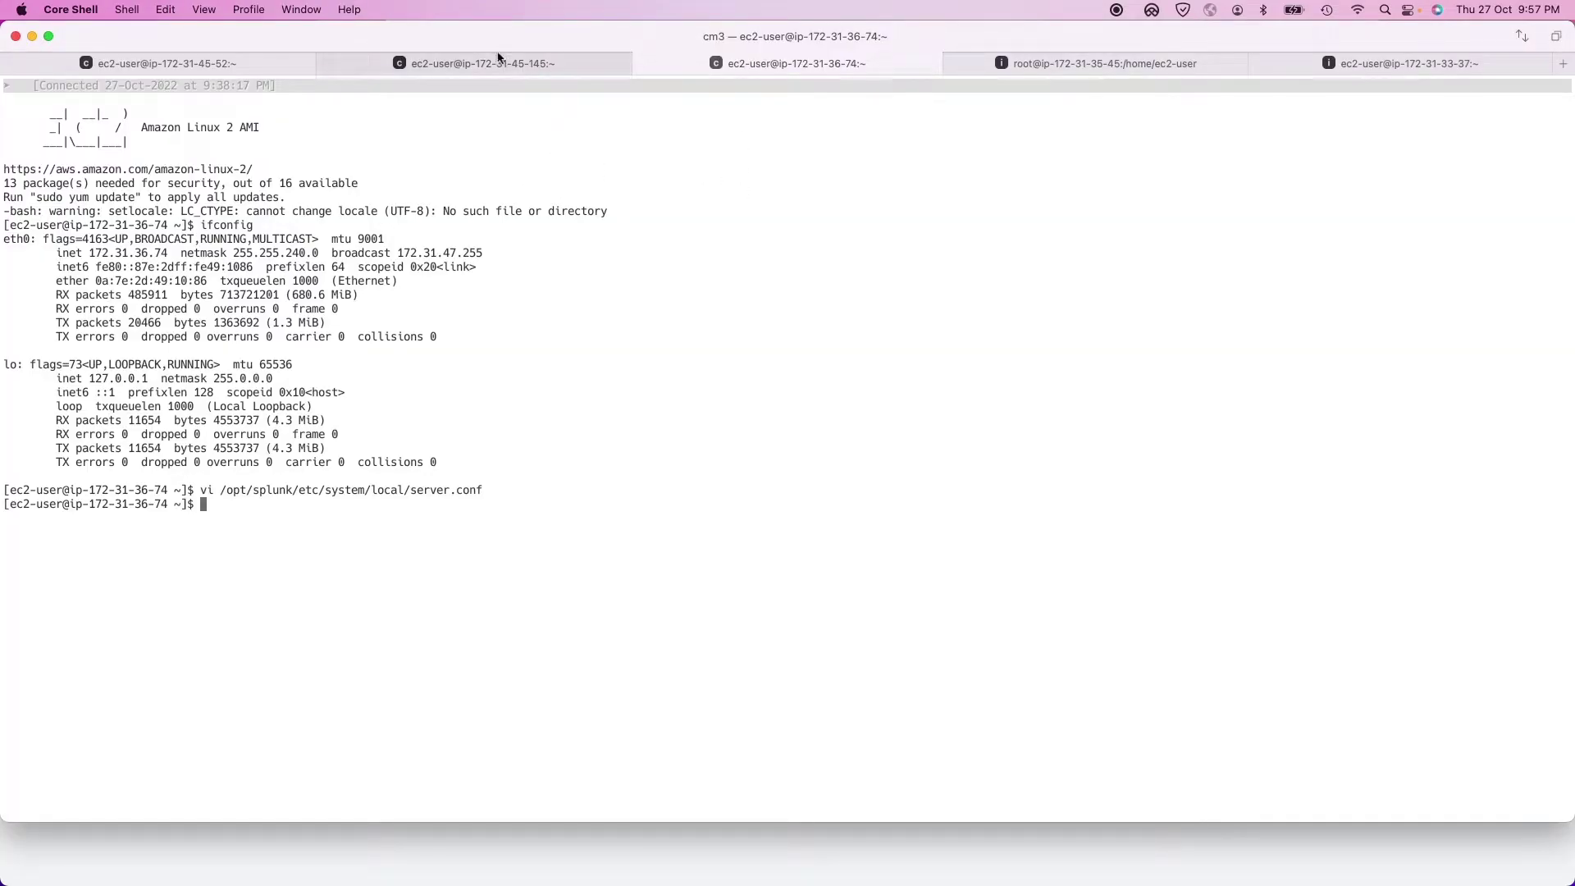
# Step: Run /opt/splunk/bin/splunk restart on cm2 and then on cm3
pyautogui.click(499, 56)
pyautogui.write('/opt/splunk/bin/splunk restart')
pyautogui.press('Return')
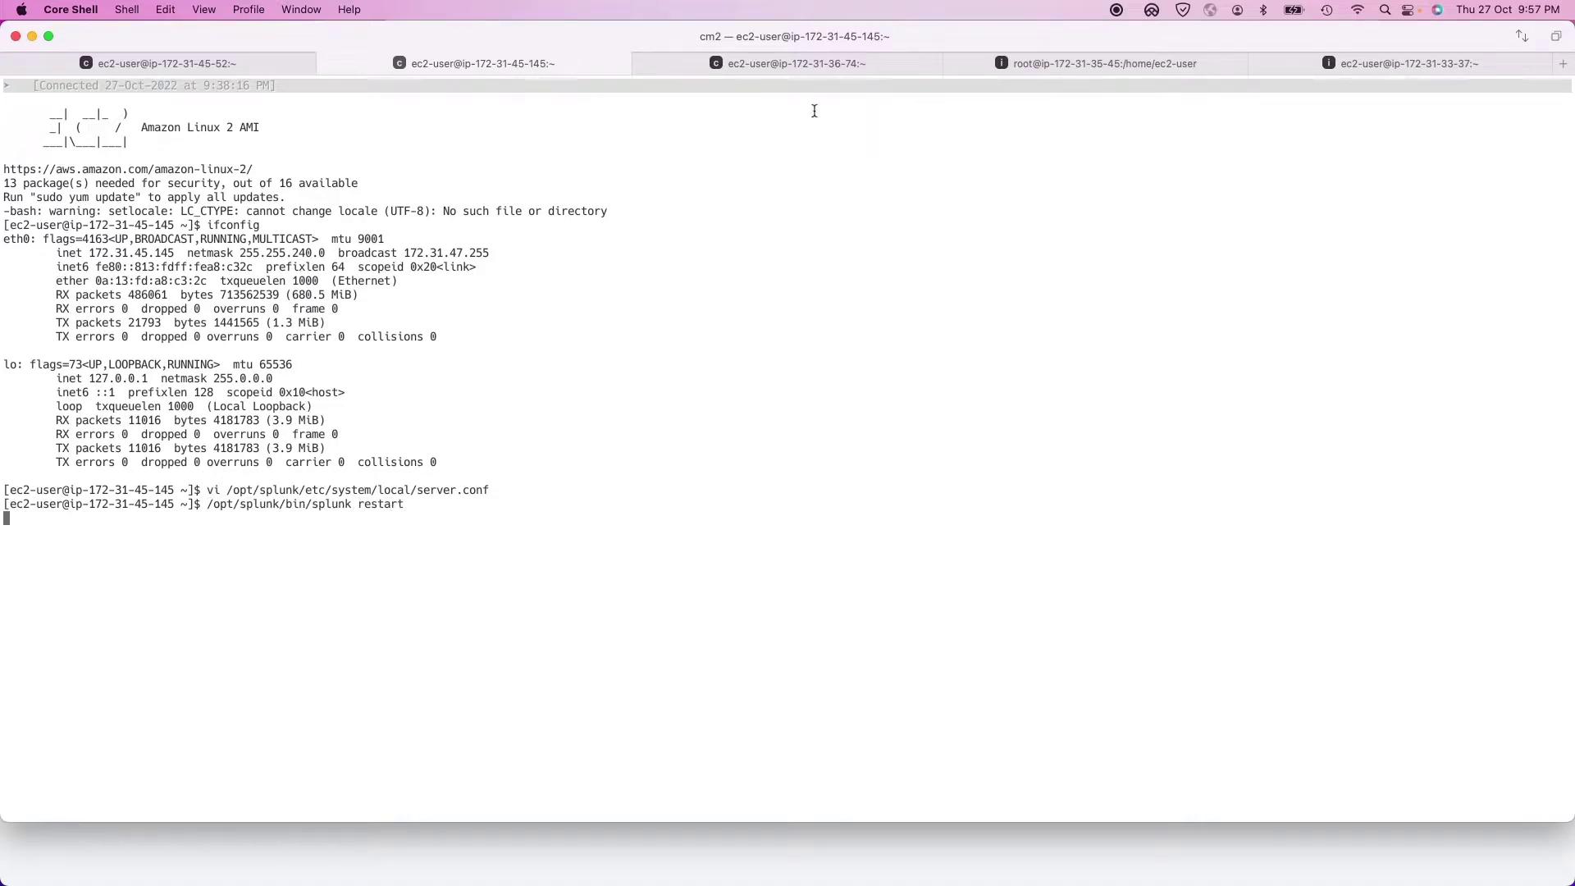
pyautogui.click(797, 65)
pyautogui.click(678, 533)
pyautogui.write('/opt/splunk/bin/splunk restart')
pyautogui.press('Return')
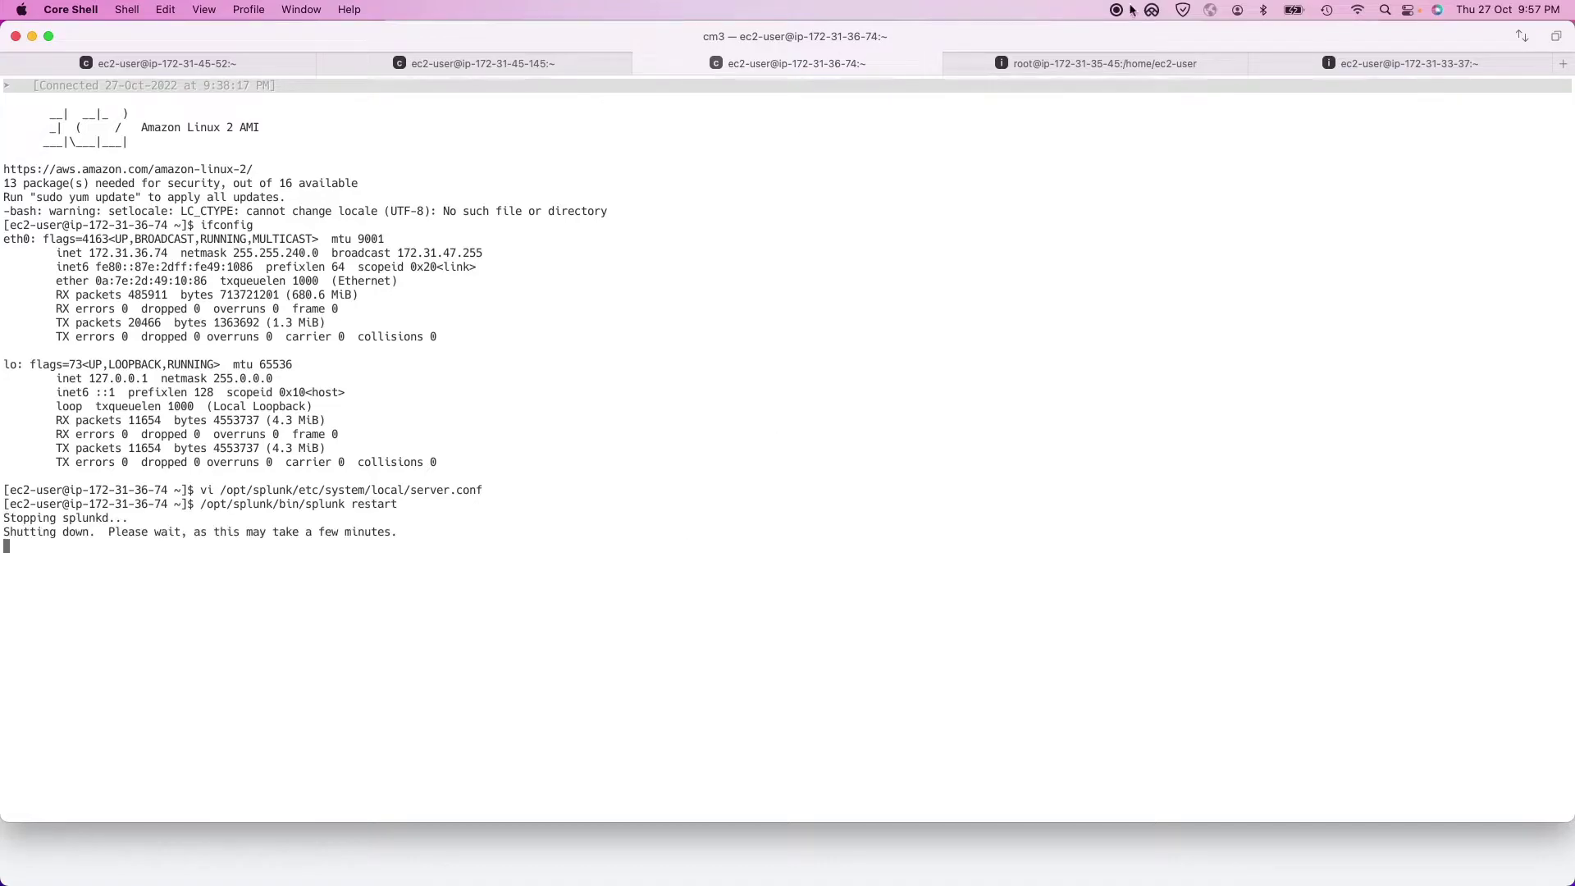
pyautogui.click(1138, 7)
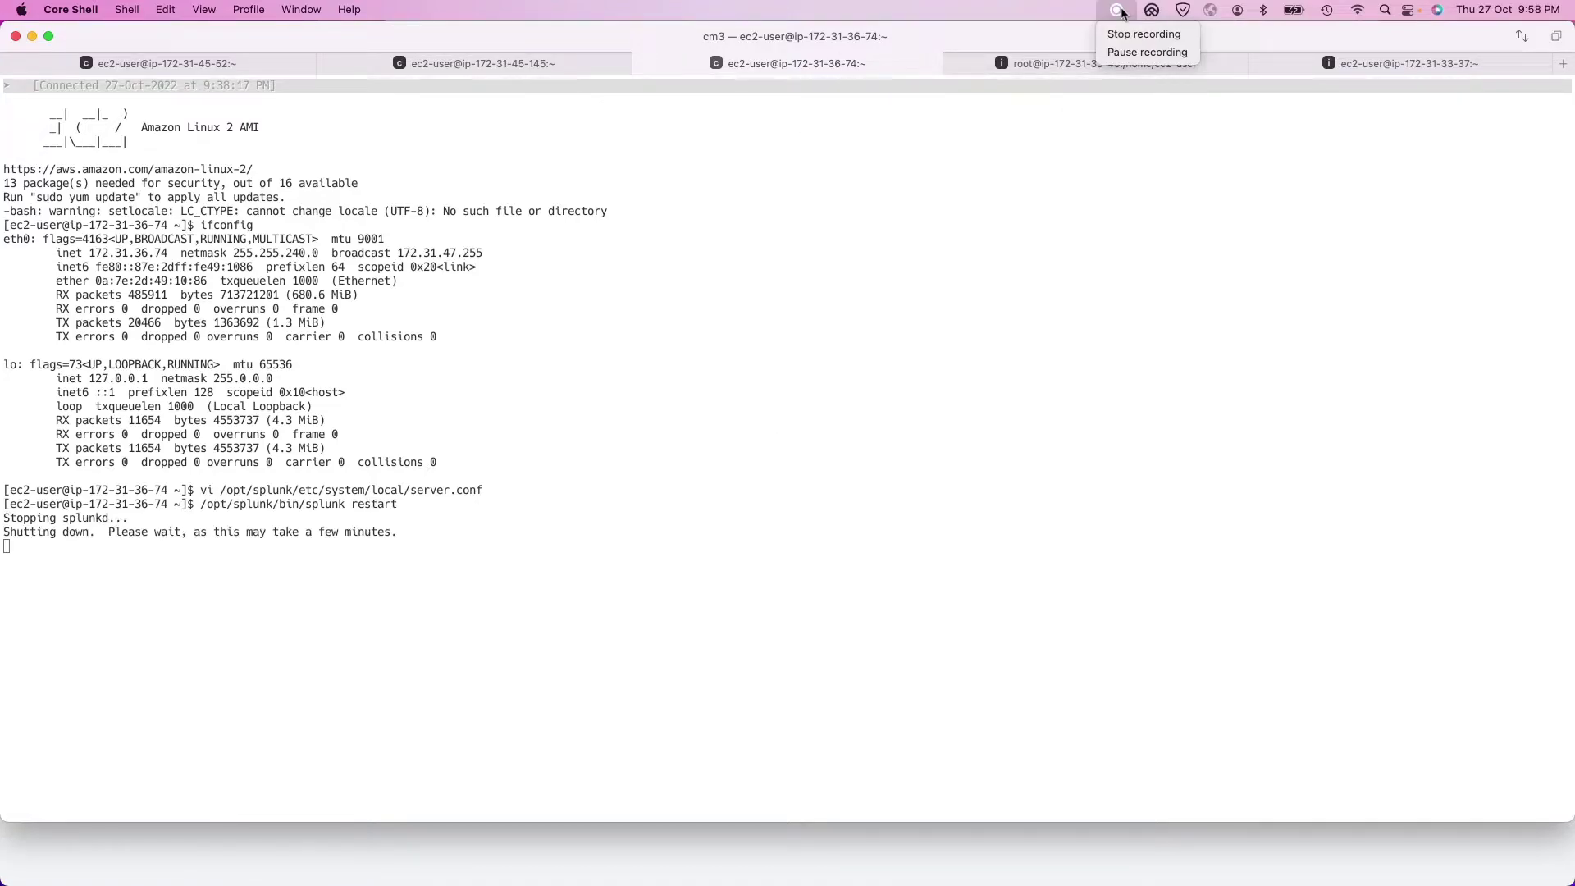
pyautogui.click(1146, 49)
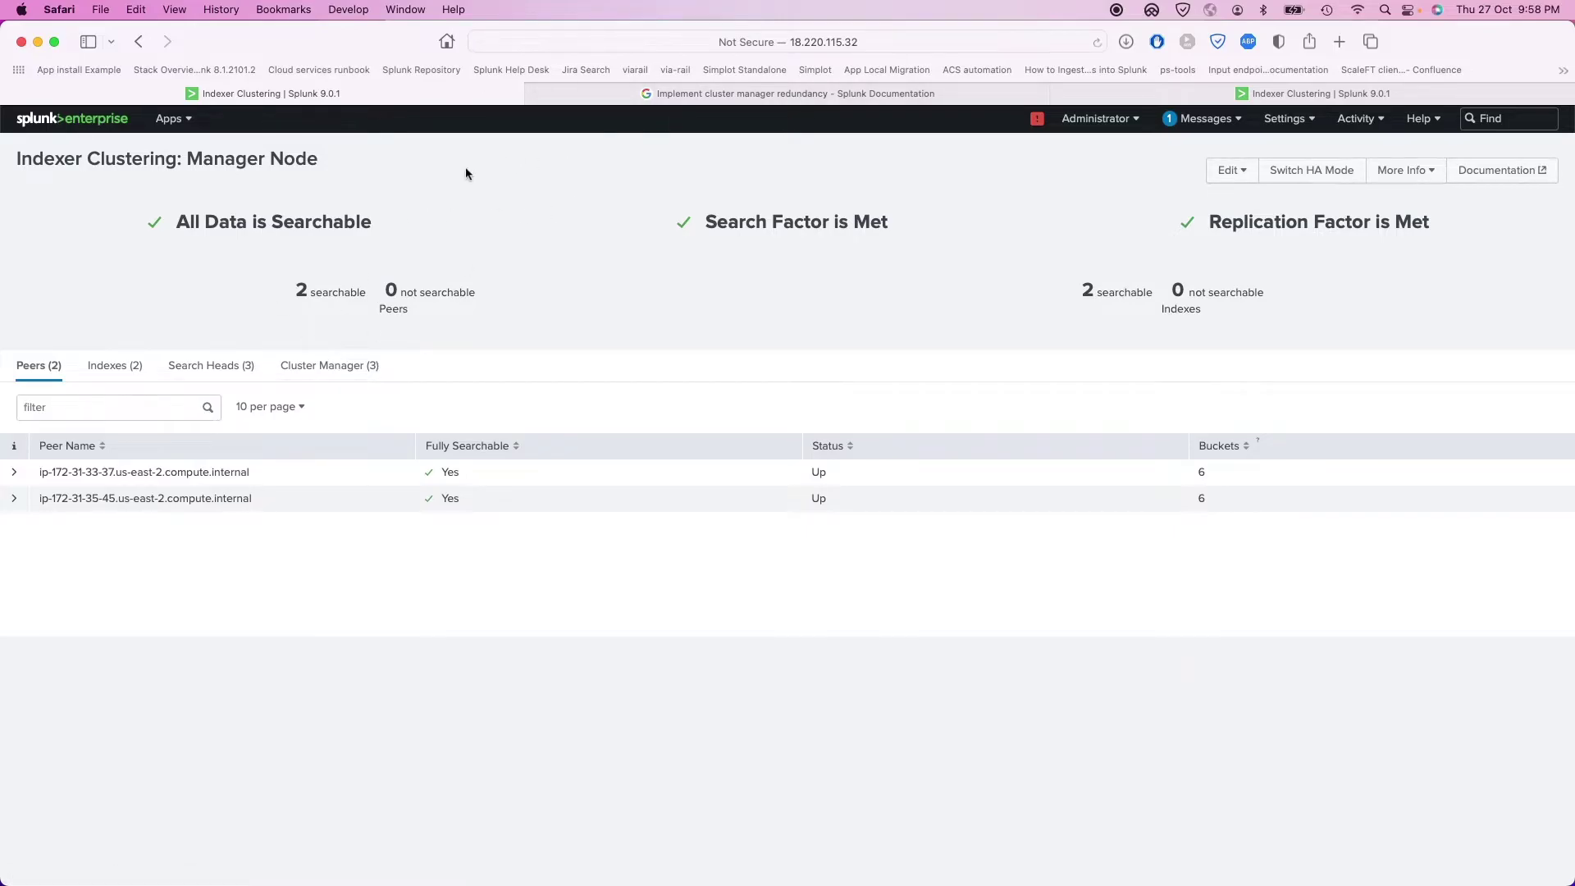
# Step: In Cluster Manager (3), highlight the active manager 172.31.45.52's IP, HA mode and server name
pyautogui.click(332, 371)
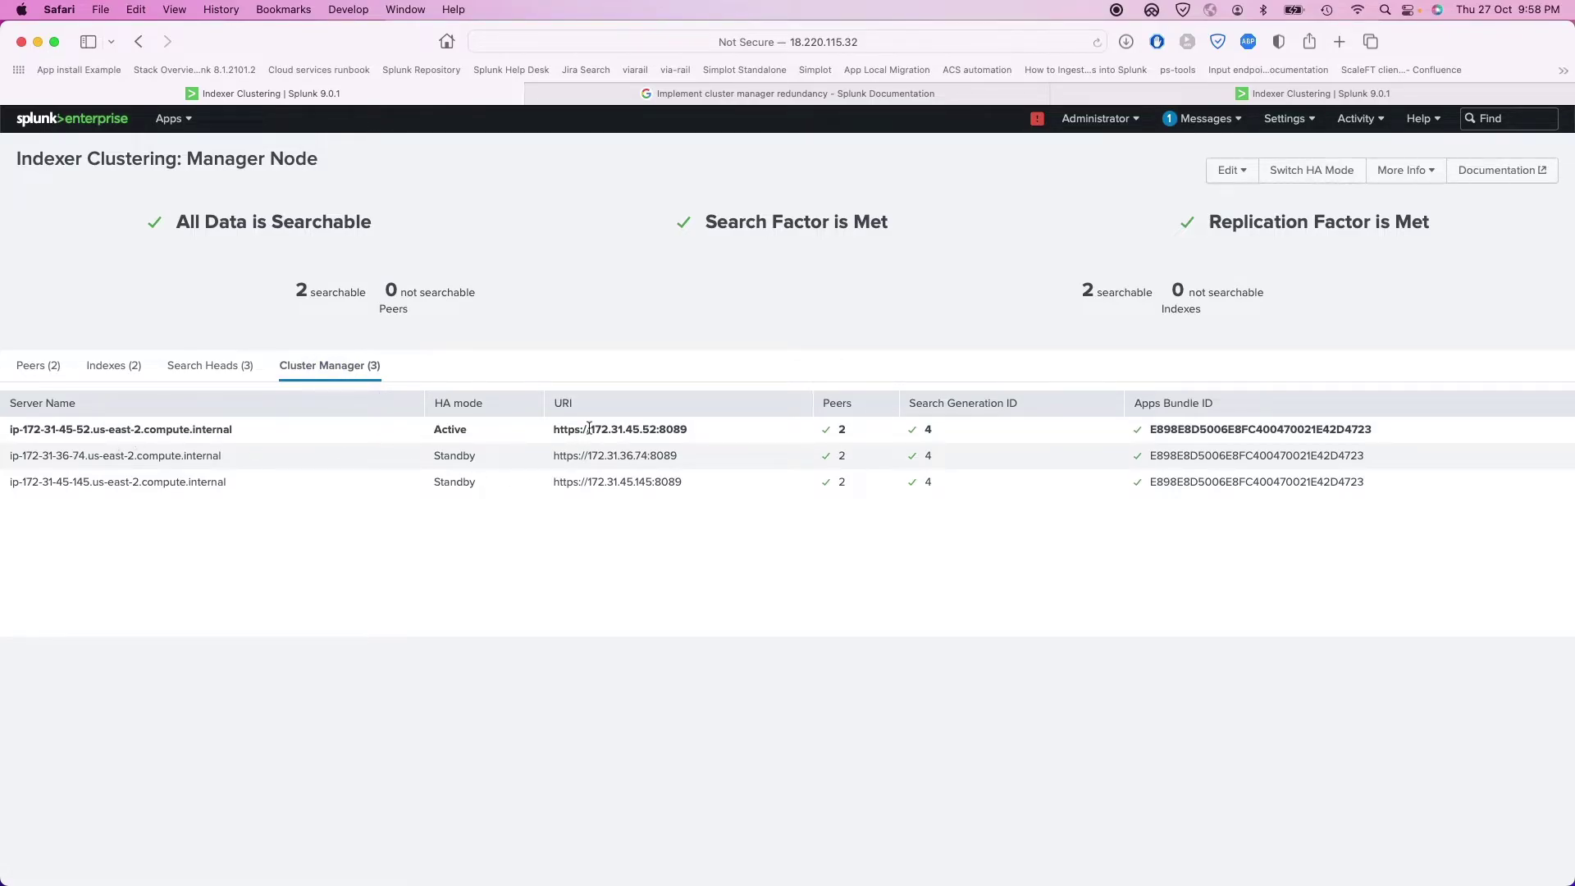
pyautogui.doubleClick(656, 432)
pyautogui.doubleClick(451, 429)
pyautogui.tripleClick(151, 429)
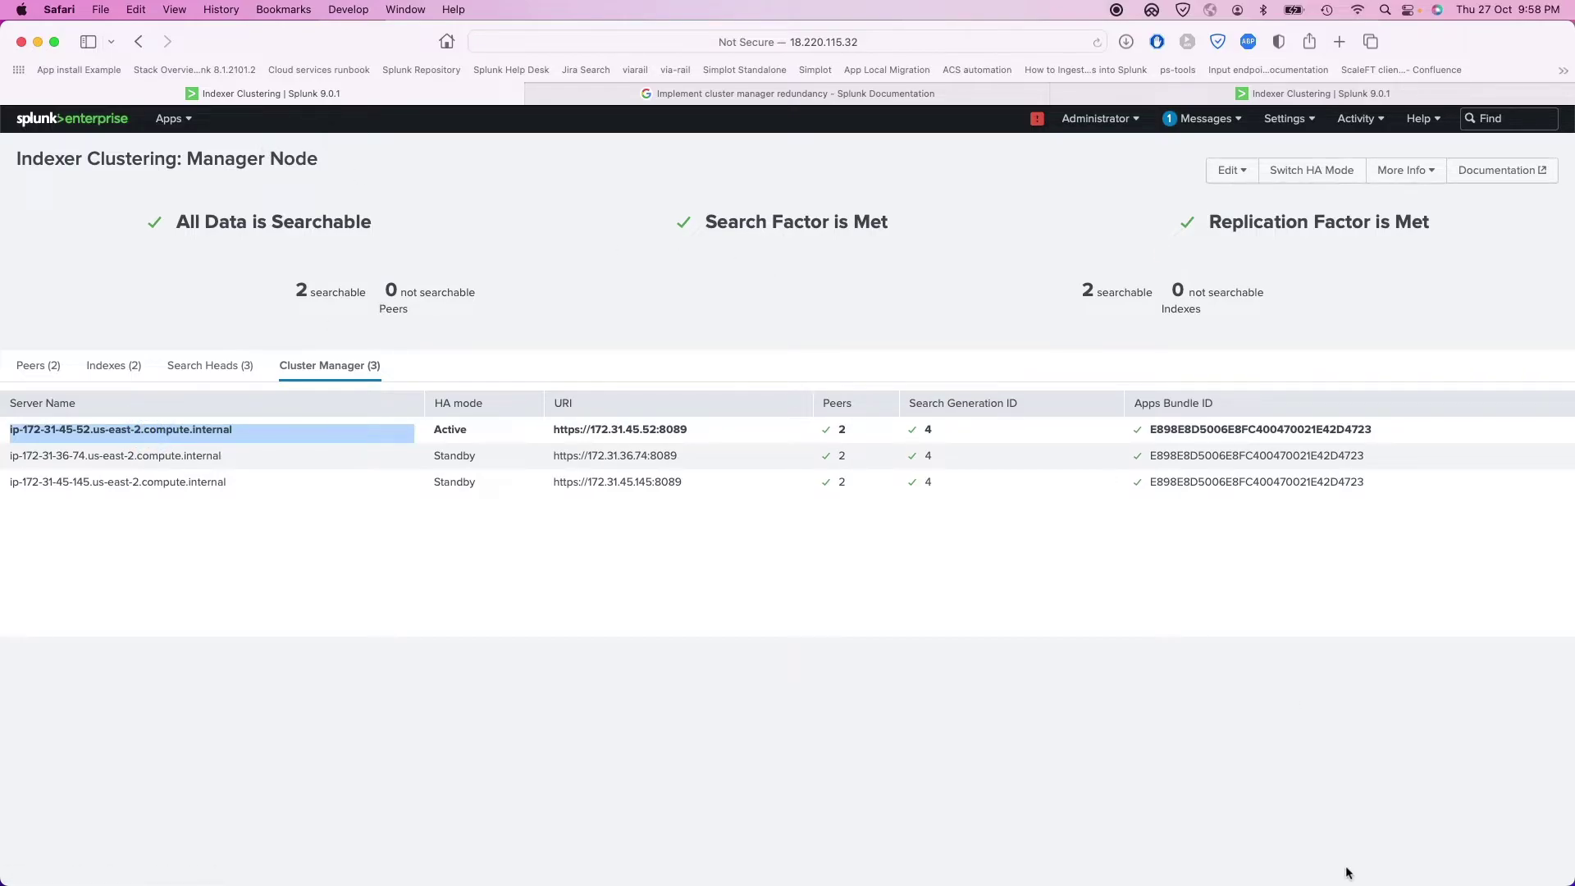
pyautogui.moveTo(1077, 882)
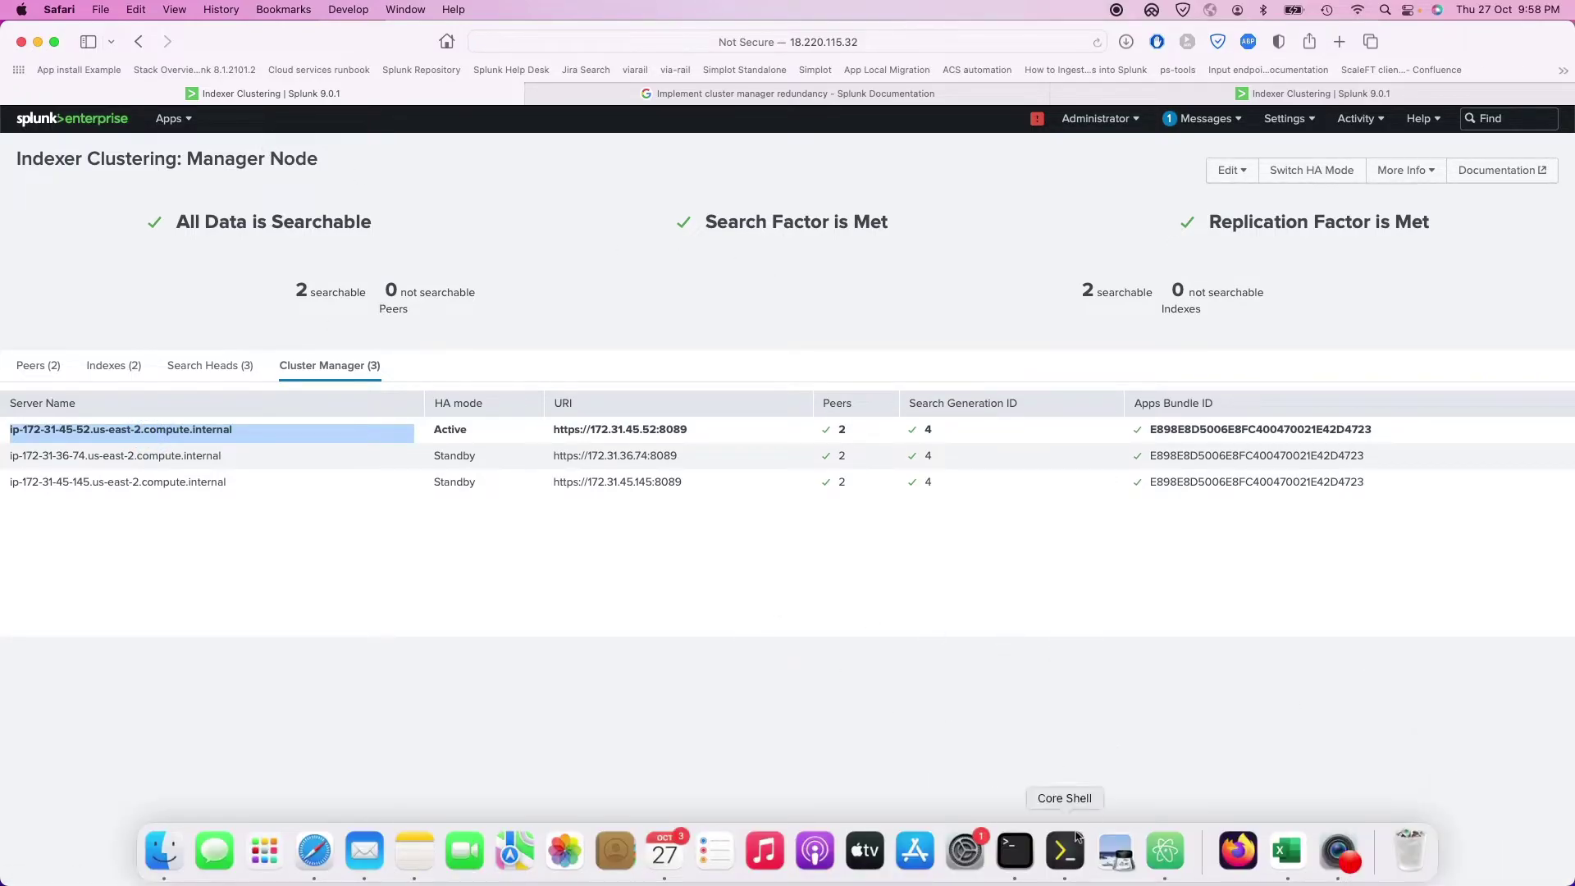
pyautogui.click(1075, 840)
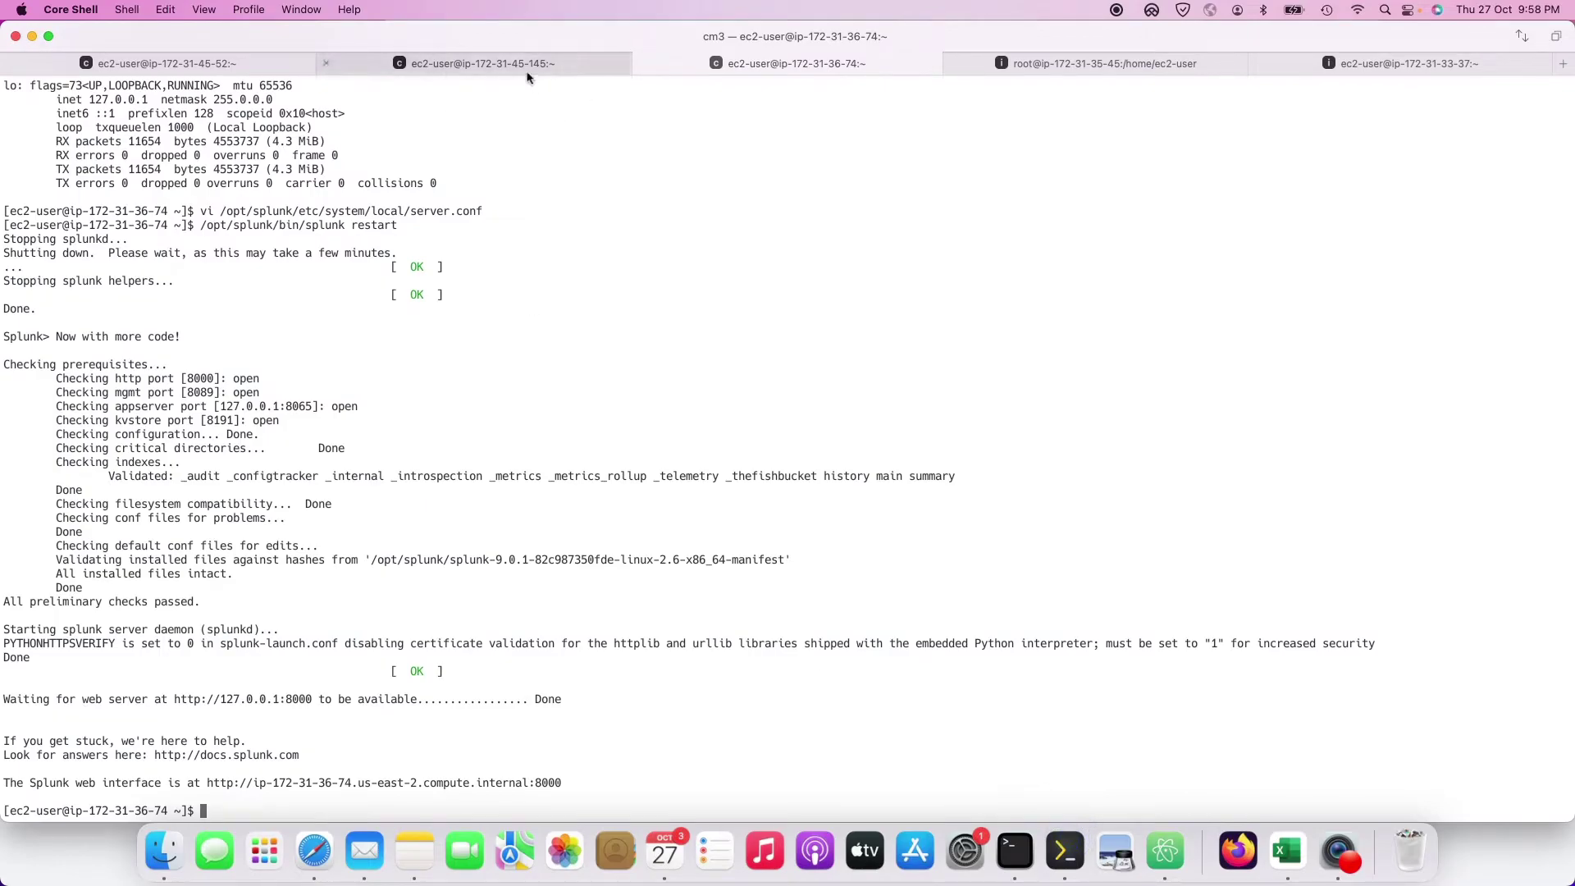
pyautogui.click(527, 65)
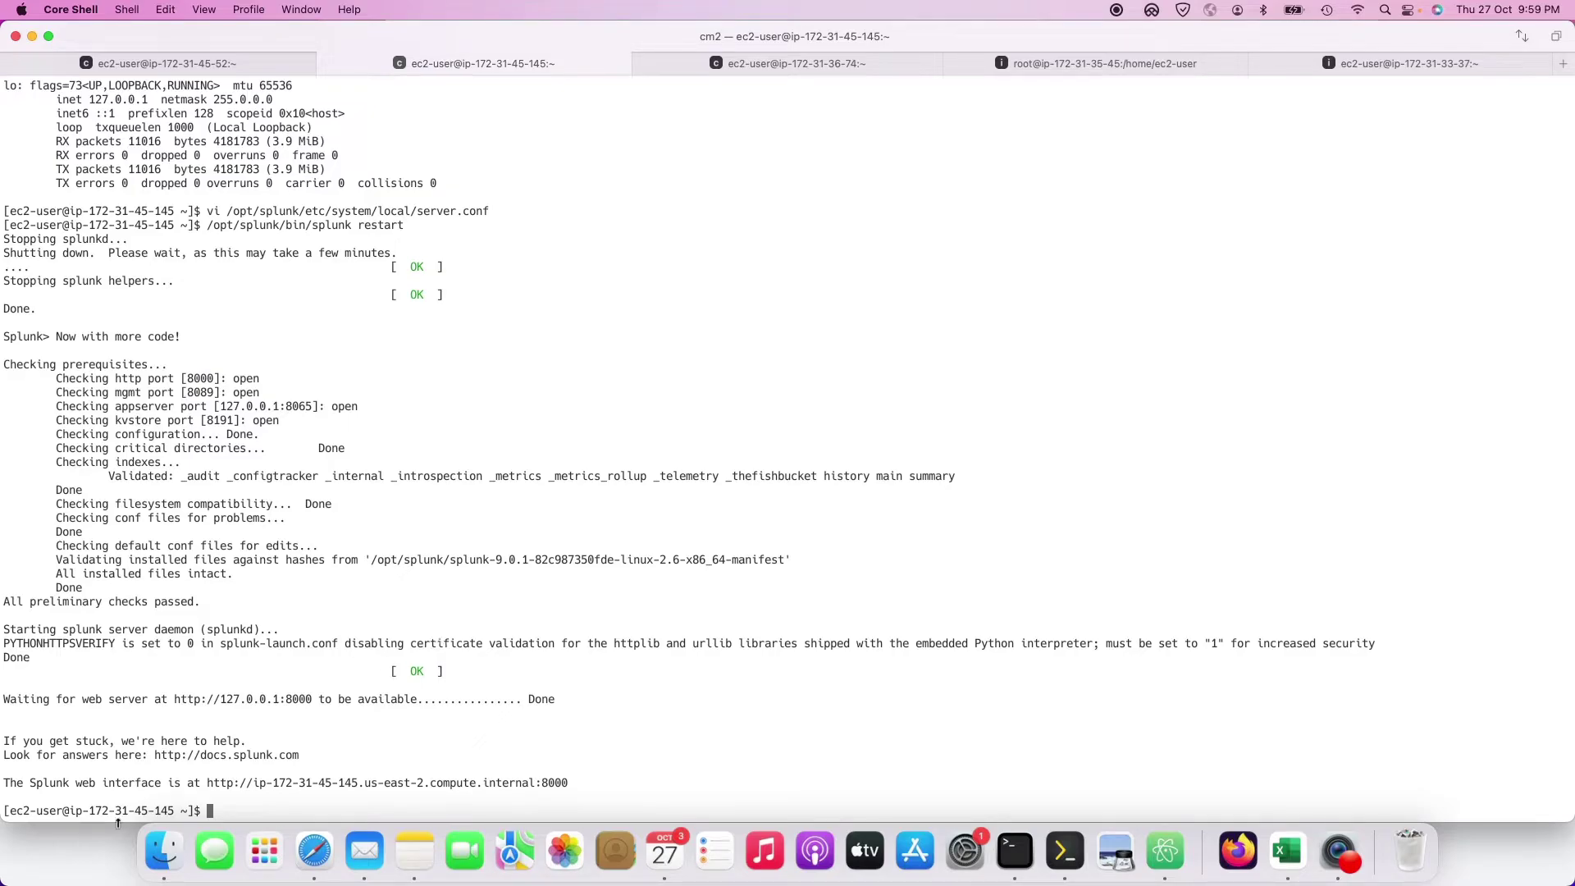
pyautogui.click(84, 851)
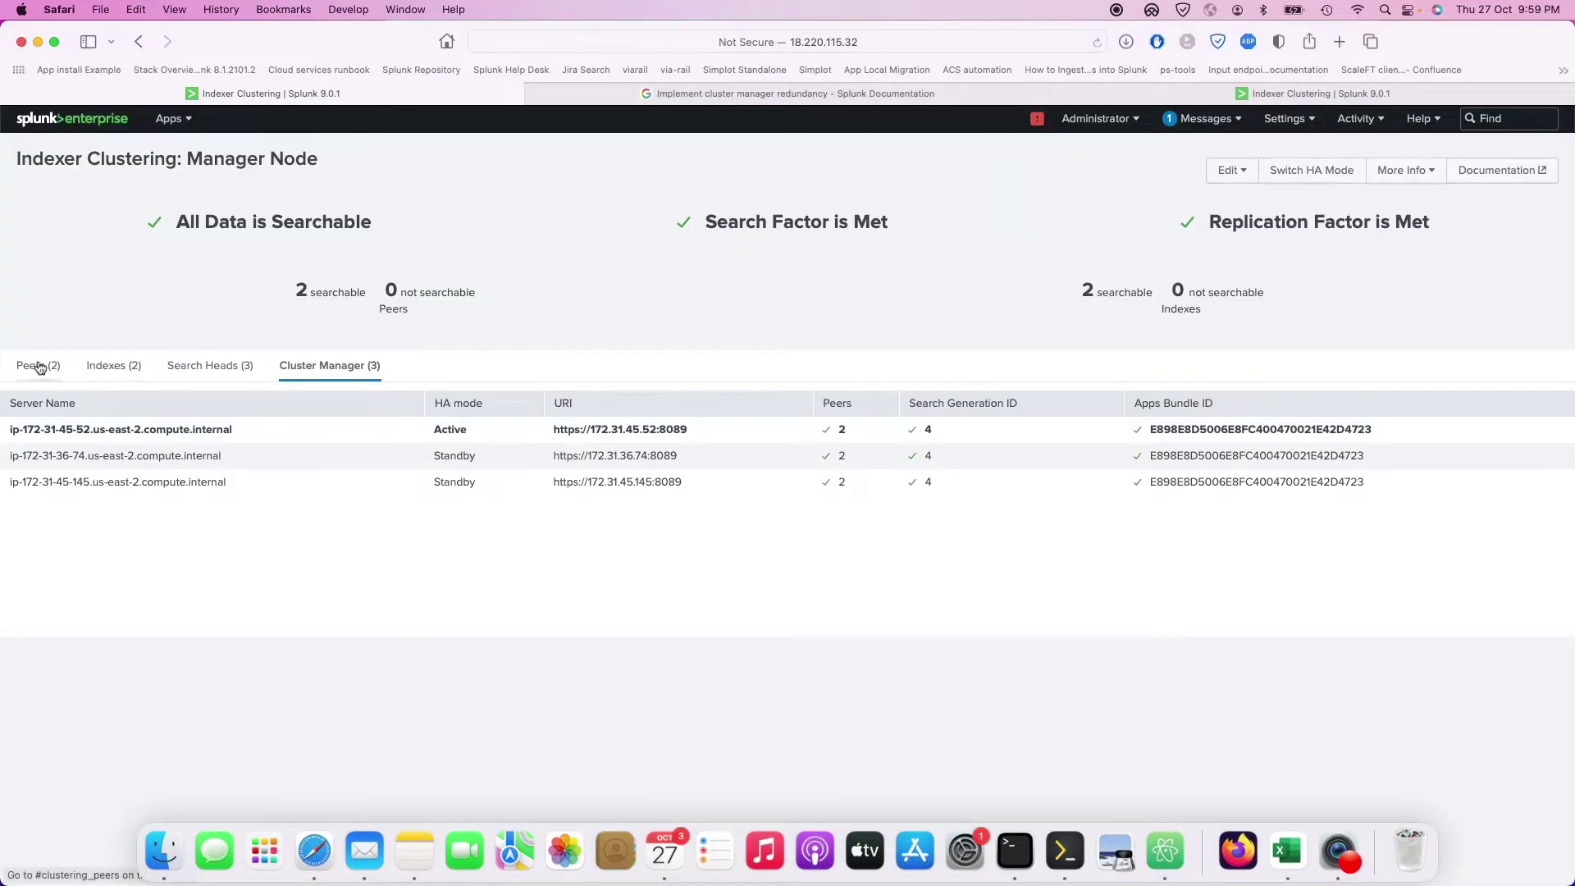
# Step: Review the Peers, Indexes, Search Heads and Cluster Manager tabs on the cluster page
pyautogui.click(37, 364)
pyautogui.click(108, 367)
pyautogui.click(204, 367)
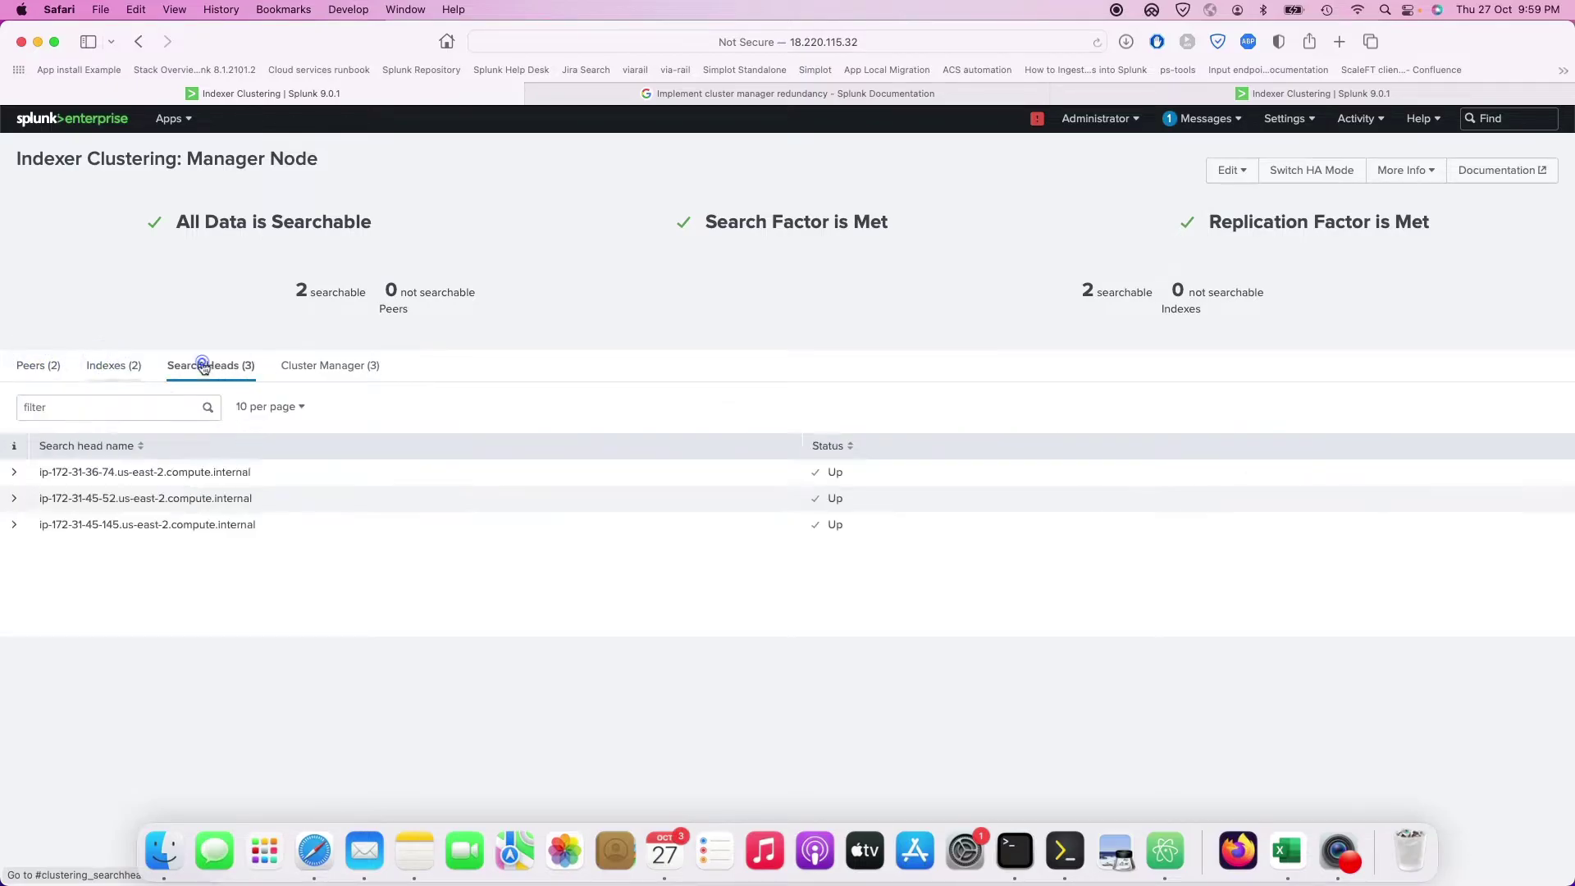
pyautogui.click(301, 365)
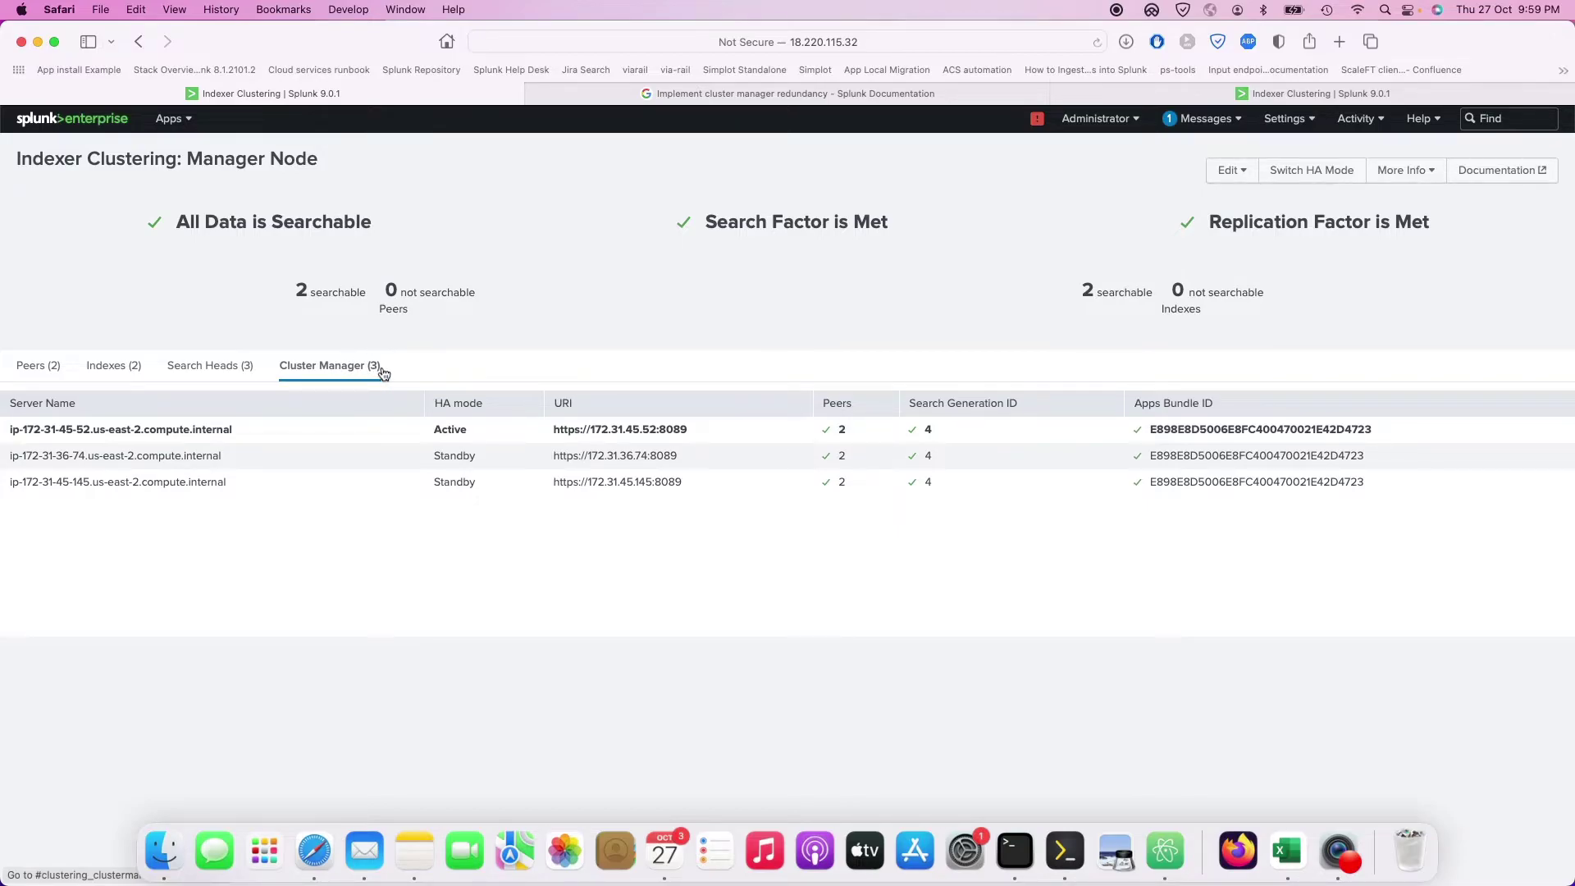
pyautogui.click(105, 367)
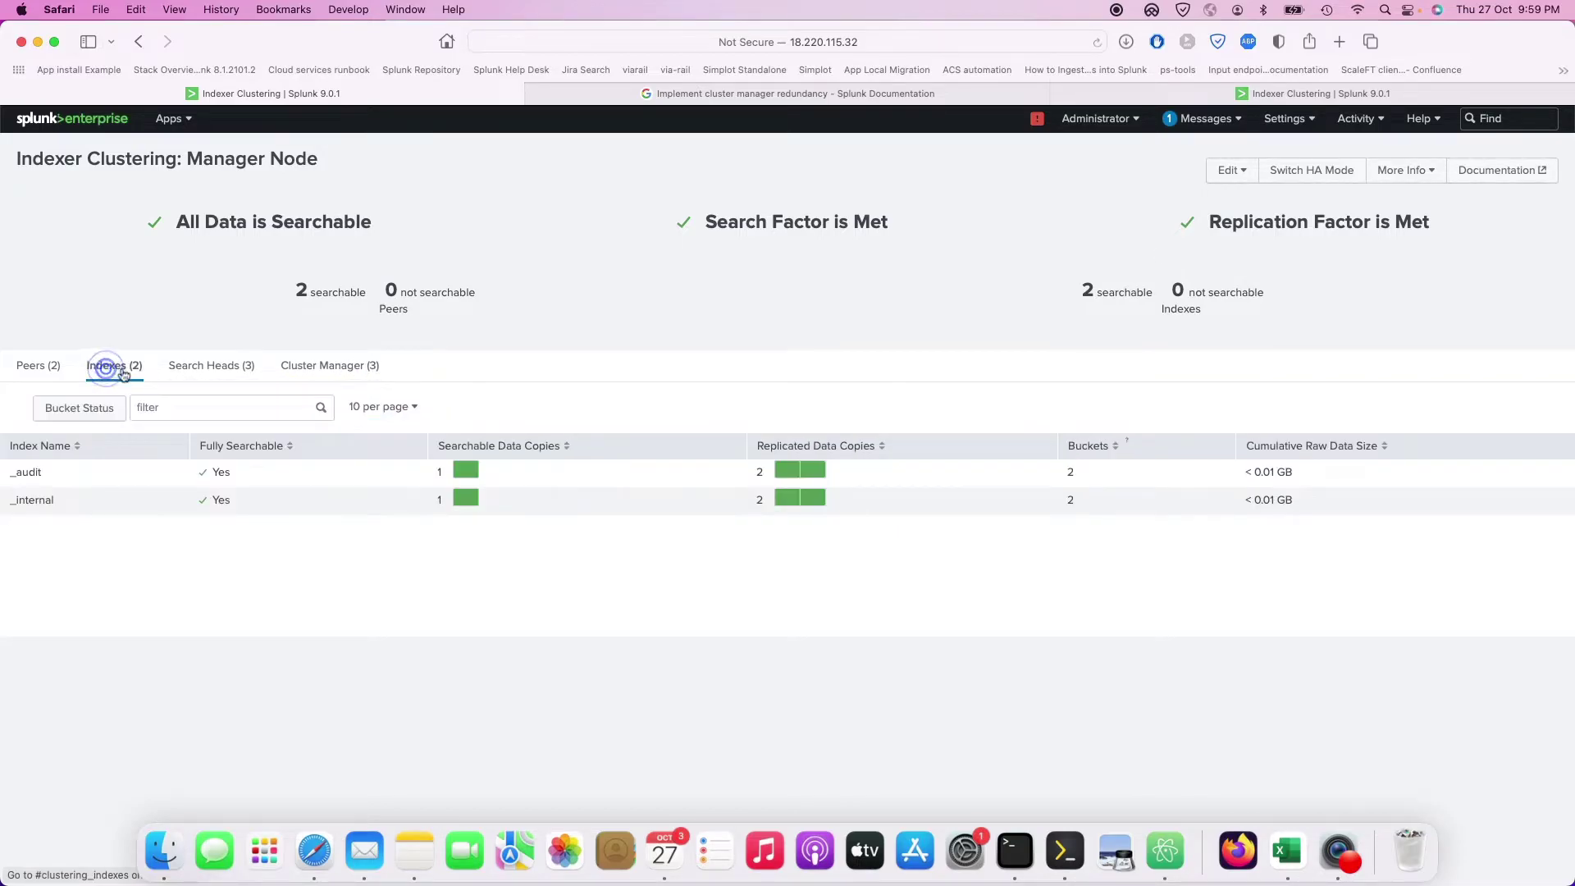
pyautogui.click(230, 373)
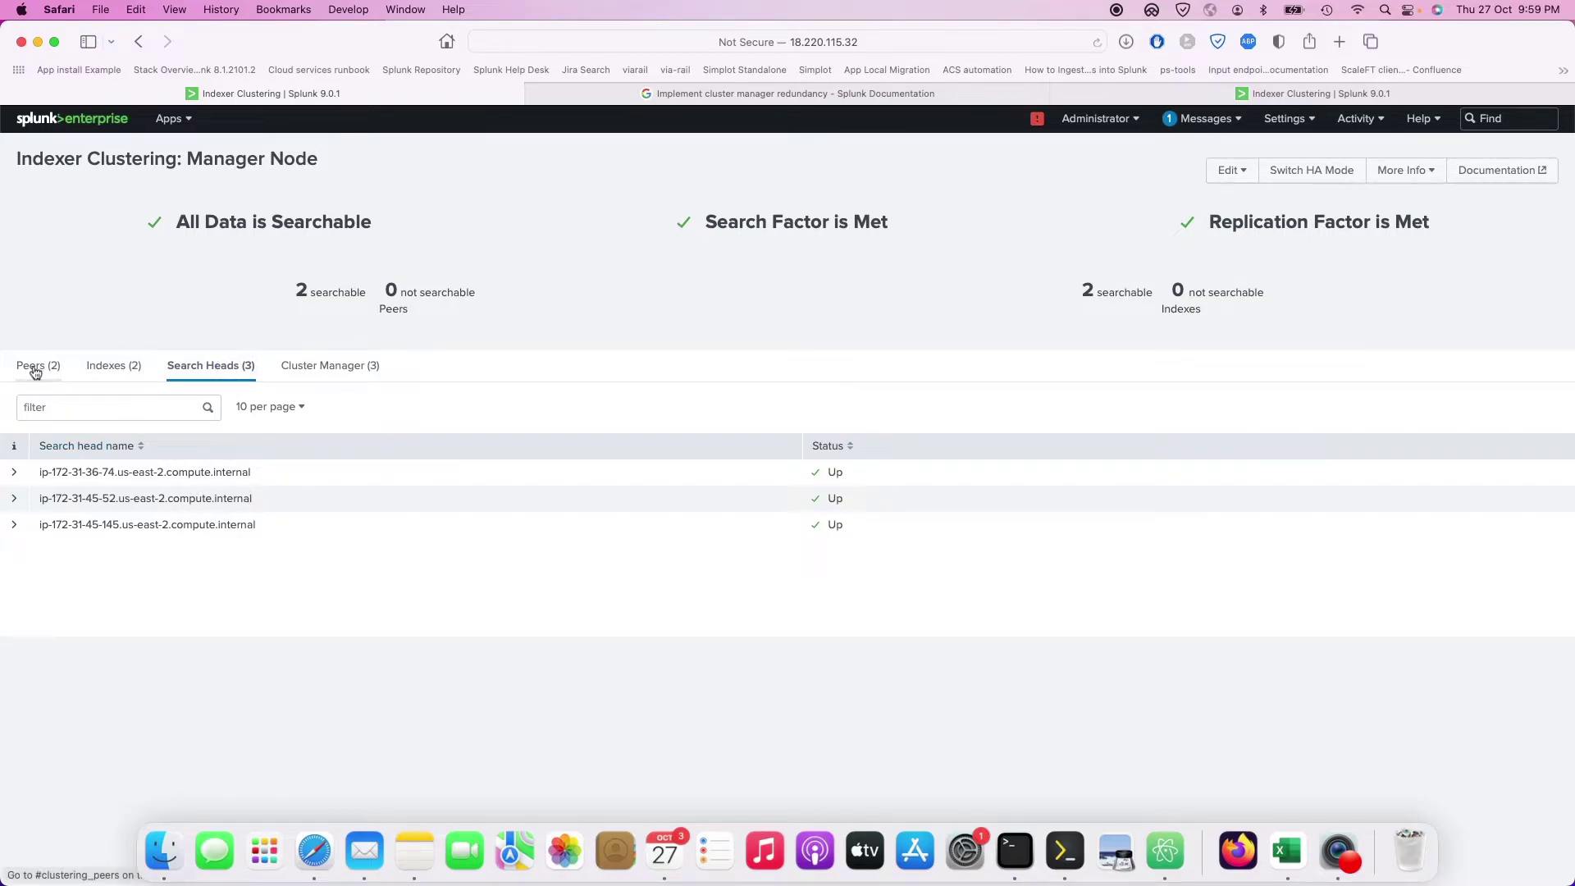
pyautogui.click(38, 365)
pyautogui.click(361, 366)
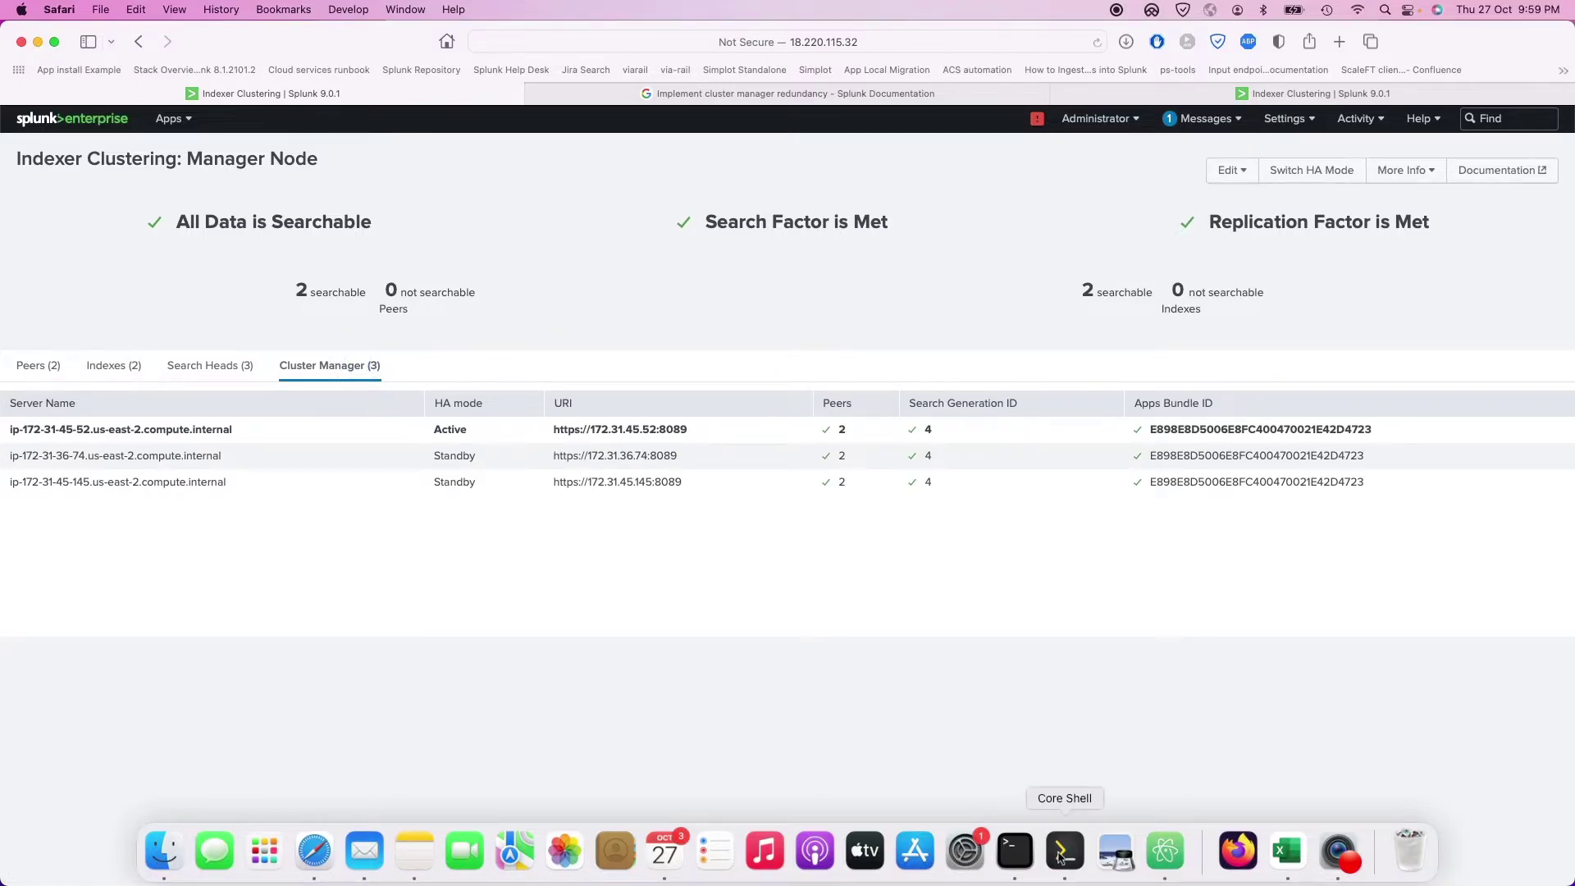
# Step: Check cm1's host address ip-172-31-45-52 in the terminal, then view the indexes table
pyautogui.click(1065, 850)
pyautogui.click(174, 65)
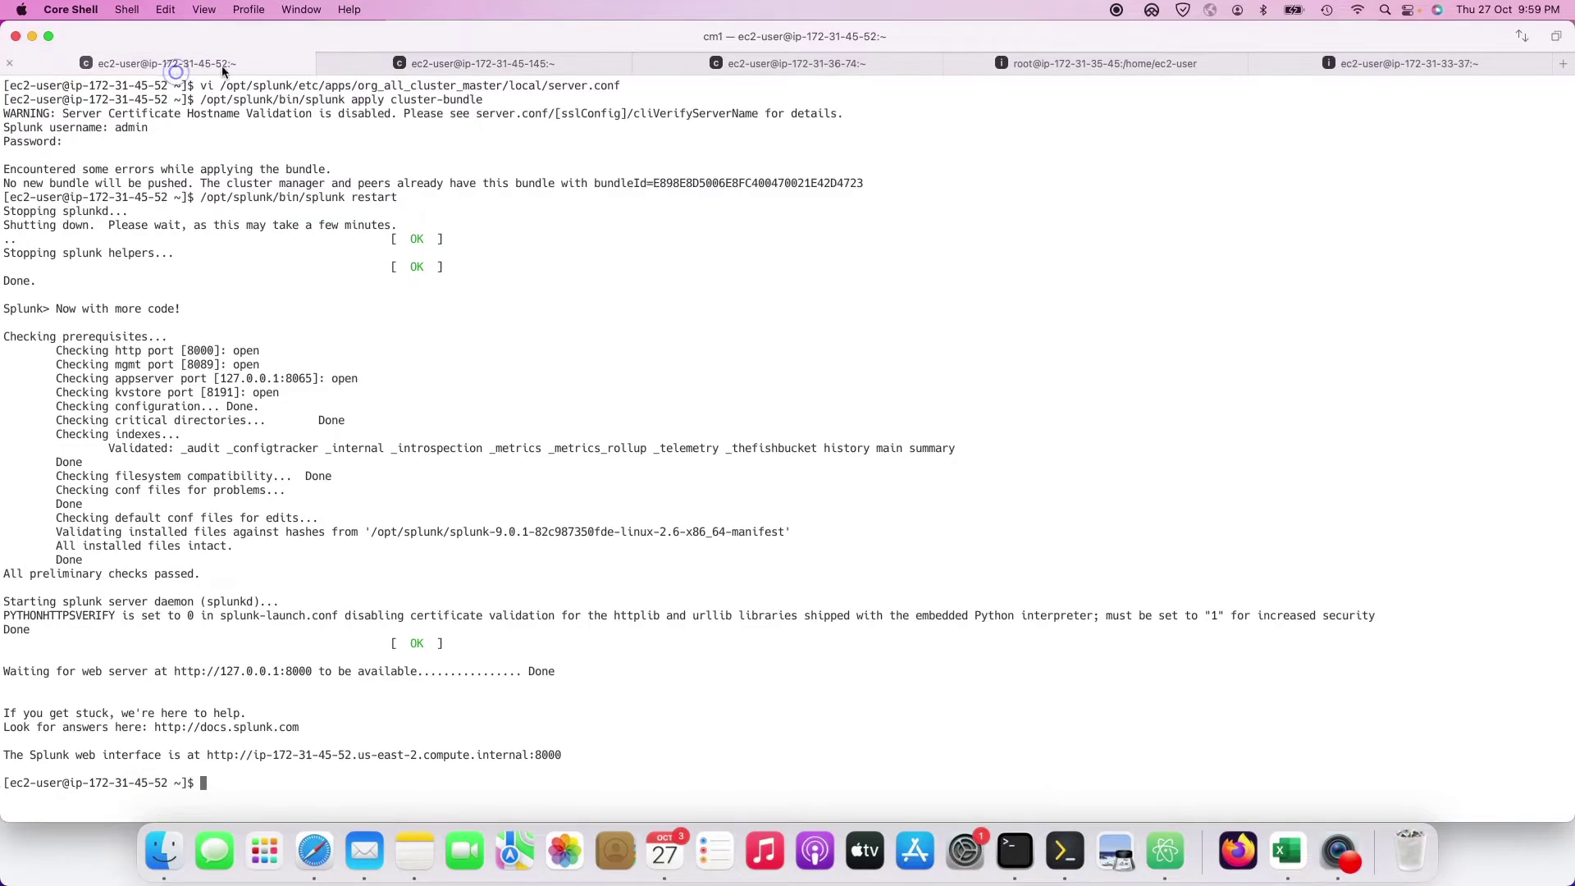
pyautogui.moveTo(364, 33); pyautogui.dragTo(1030, 36)
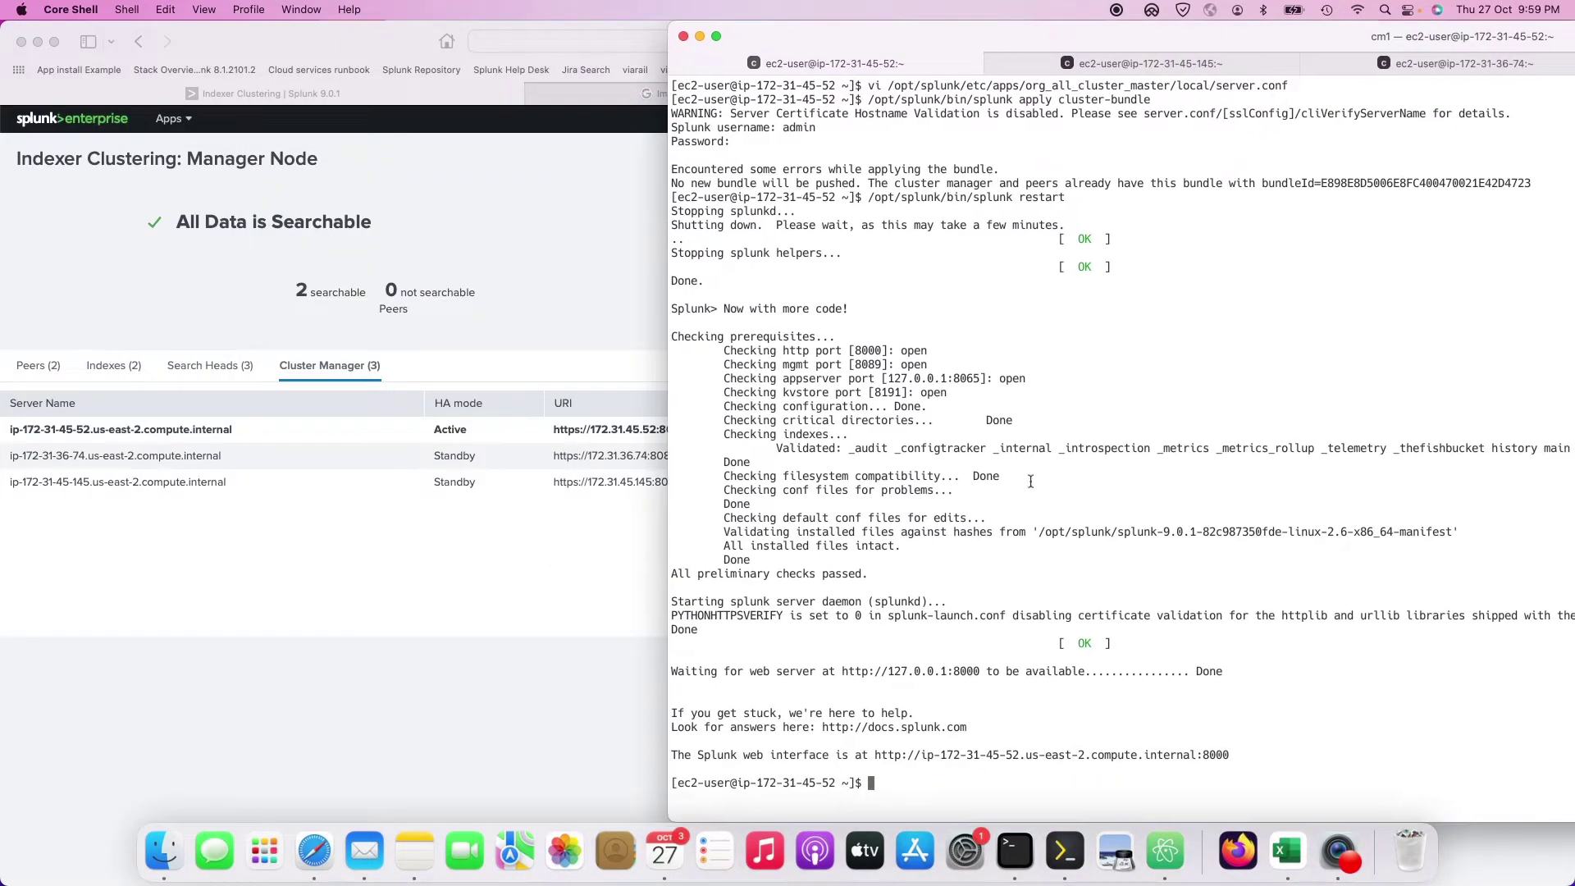
pyautogui.moveTo(835, 783); pyautogui.dragTo(742, 783)
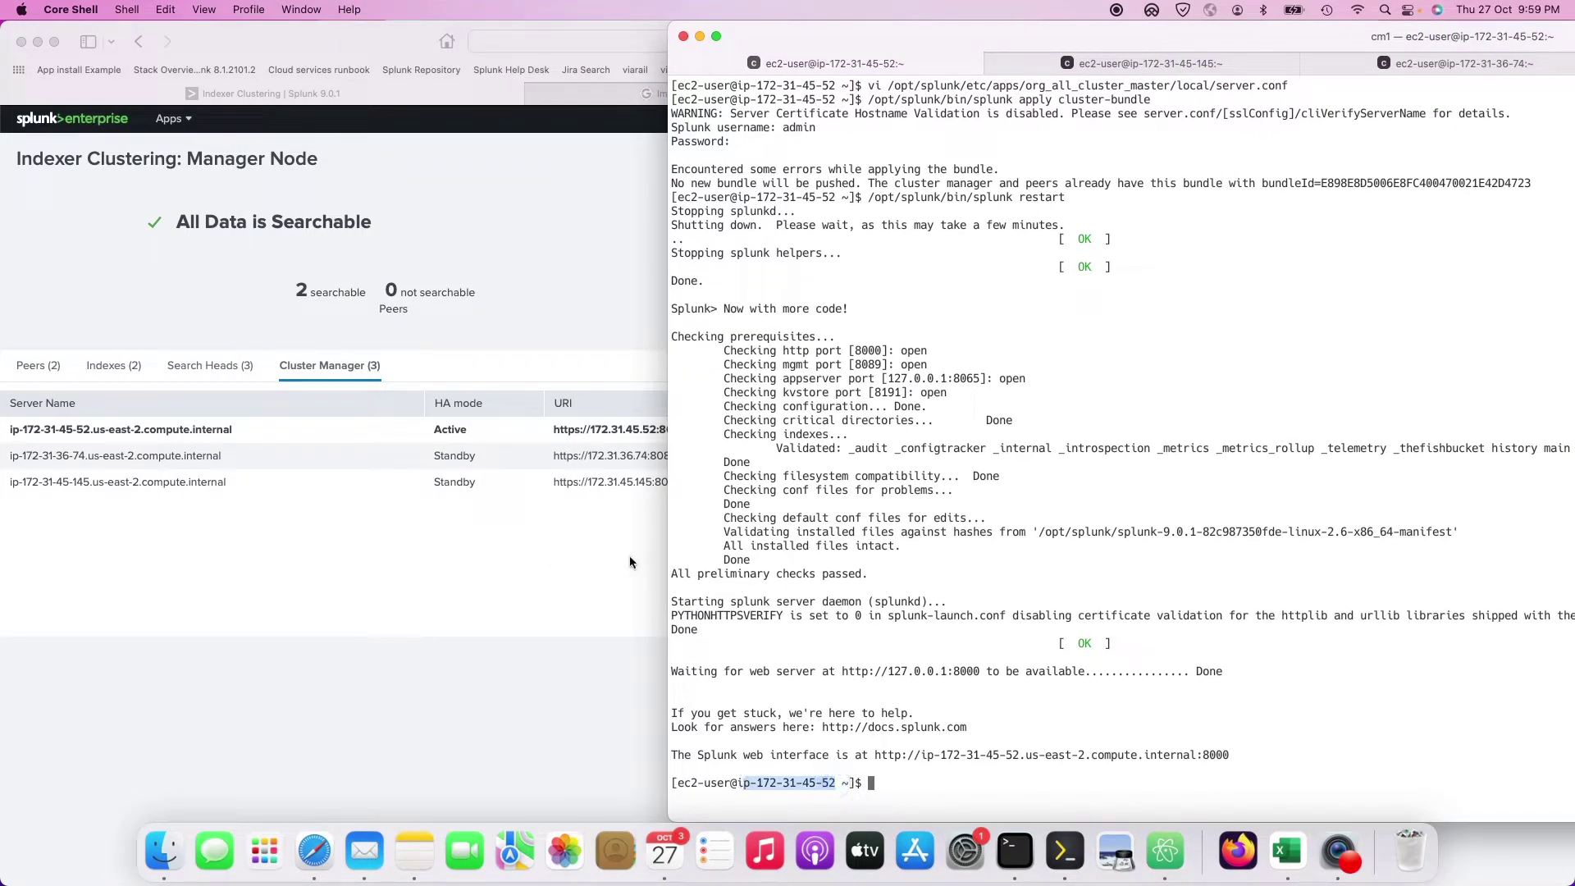
pyautogui.click(621, 380)
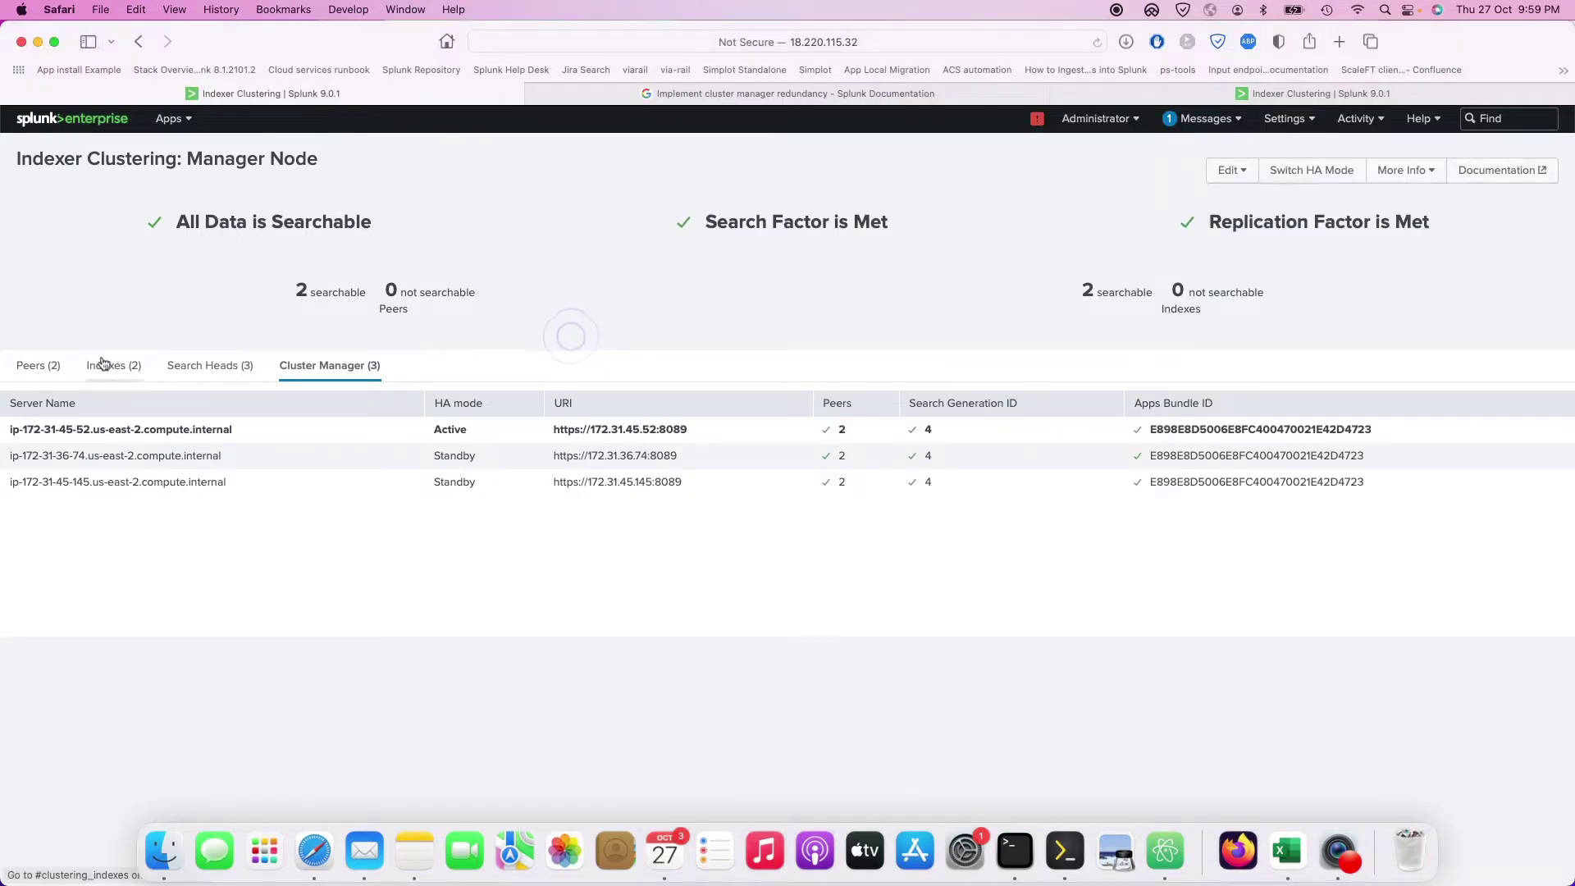
pyautogui.click(102, 363)
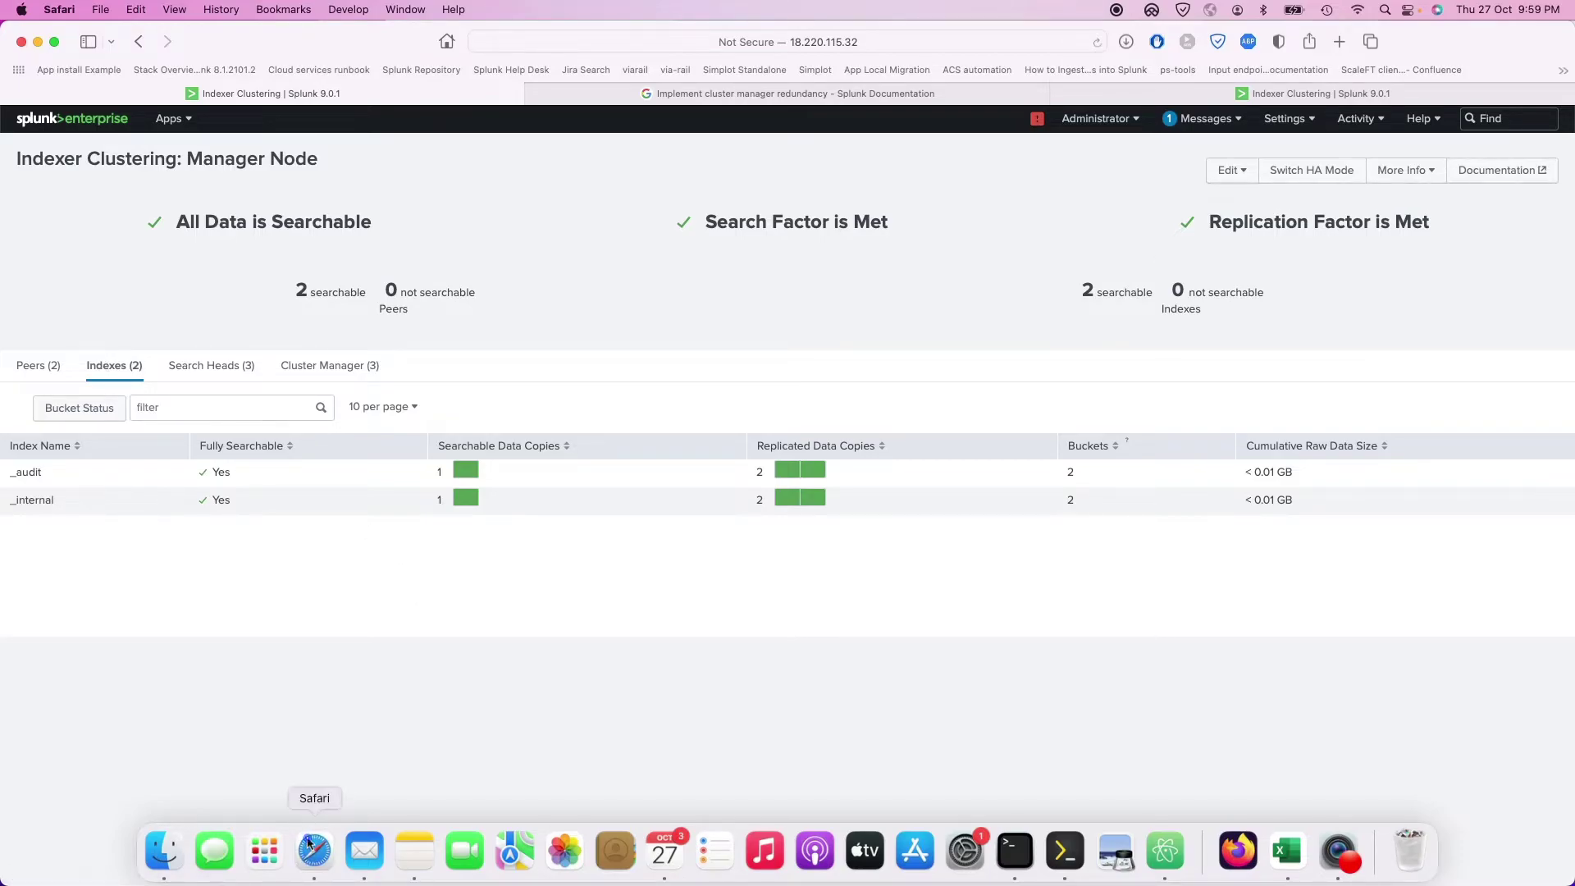
# Step: In the cluster manager redundancy docs, highlight the 'Third-party load balancer or DNS mapping' requirement
pyautogui.click(836, 94)
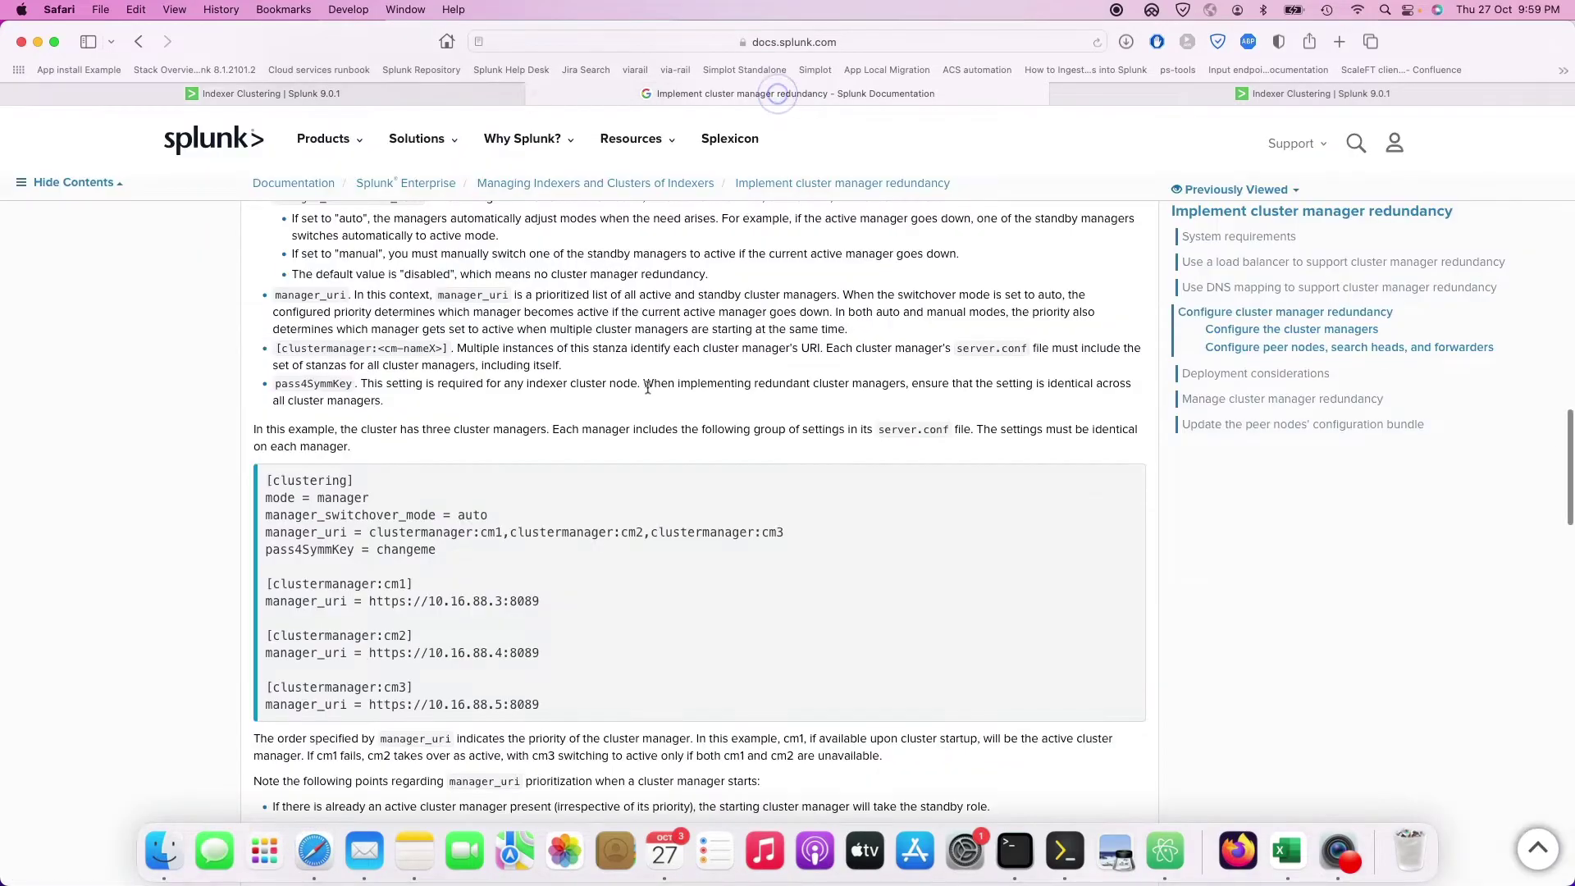
pyautogui.scroll(-1, 460, 366)
pyautogui.scroll(15, 460, 366)
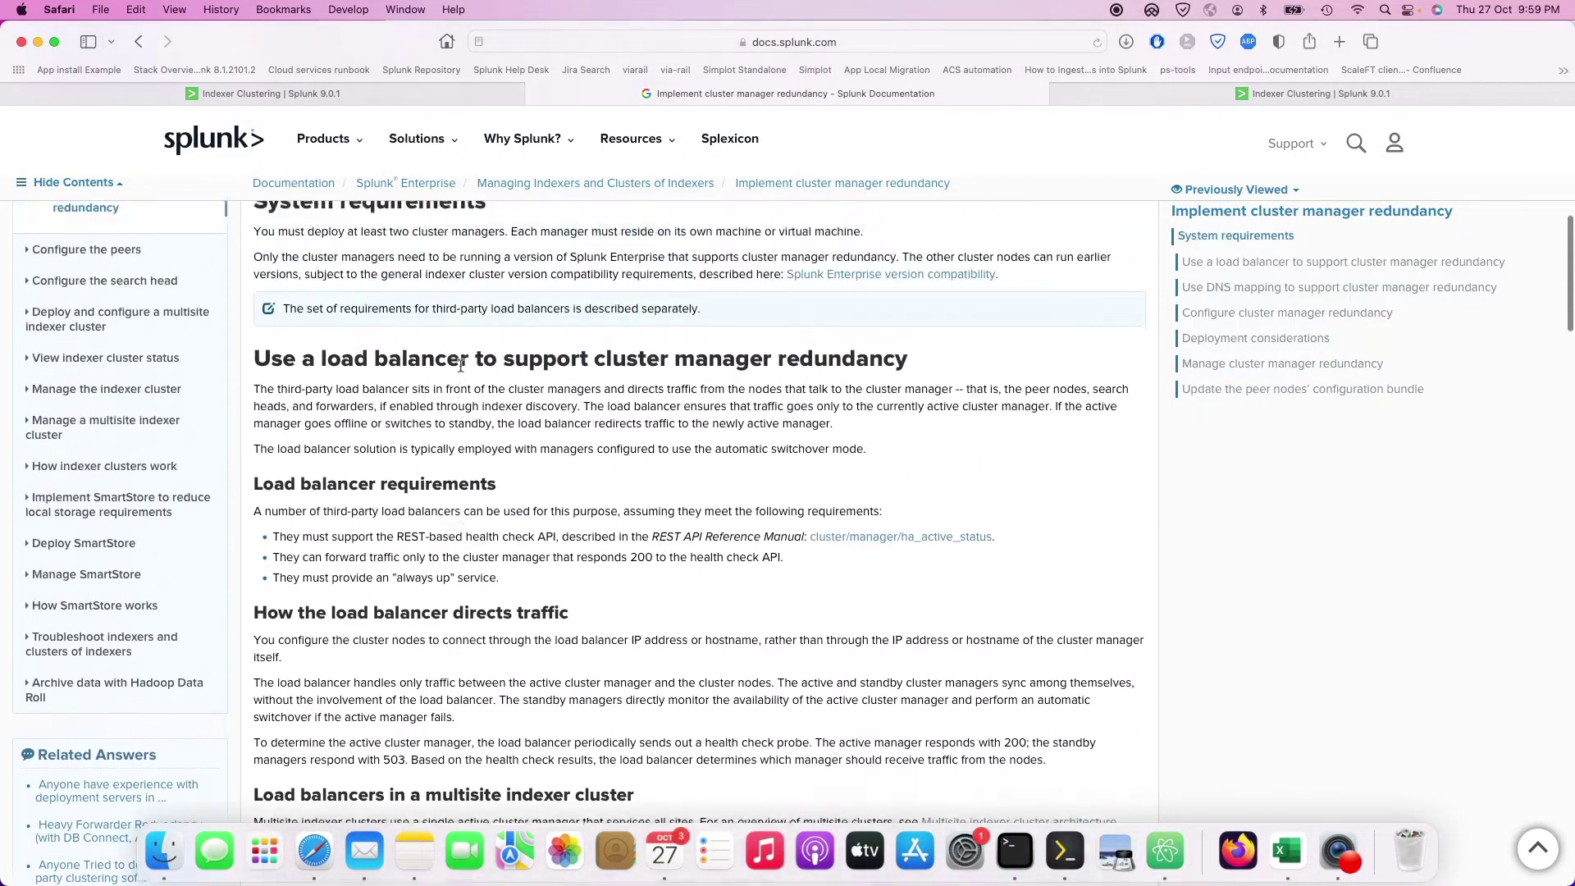
pyautogui.scroll(5, 460, 366)
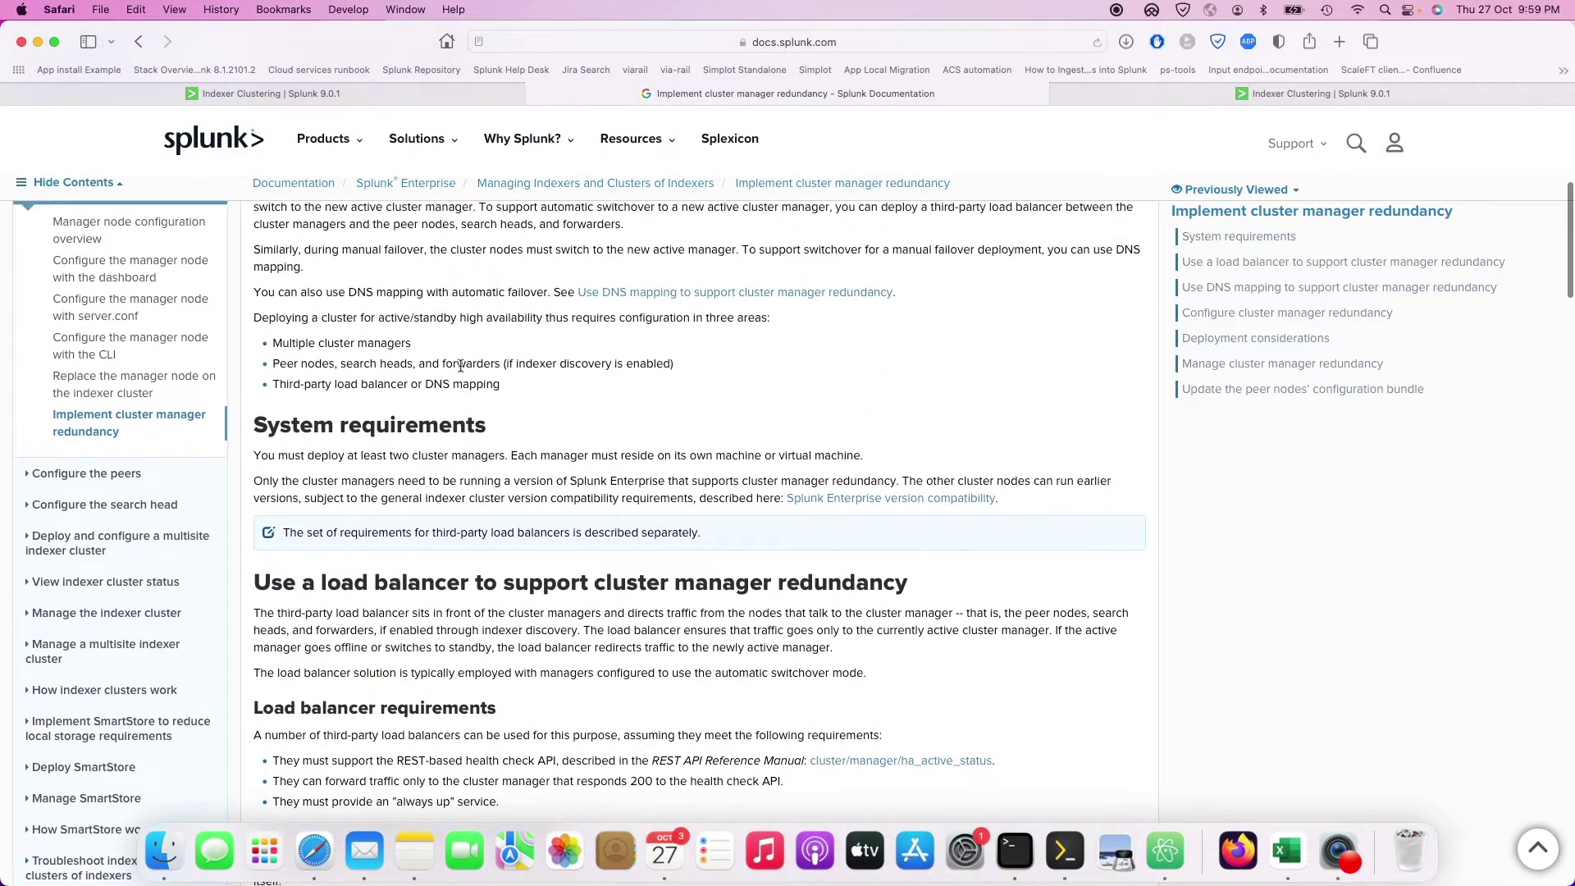
pyautogui.moveTo(502, 385); pyautogui.dragTo(278, 383)
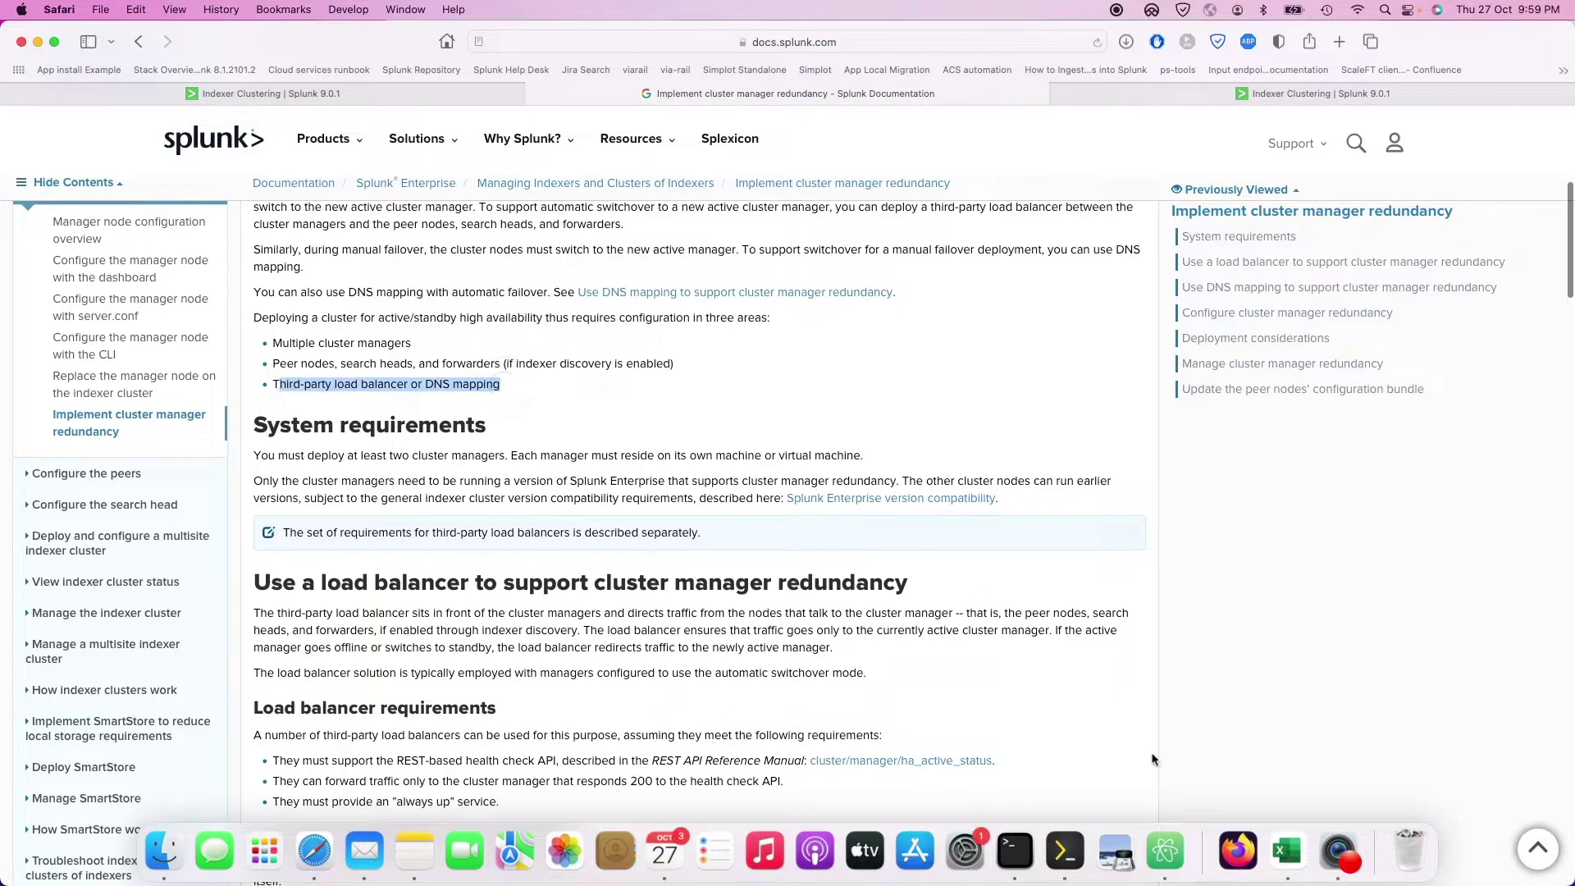
pyautogui.click(1064, 853)
pyautogui.moveTo(1174, 37); pyautogui.dragTo(504, 37)
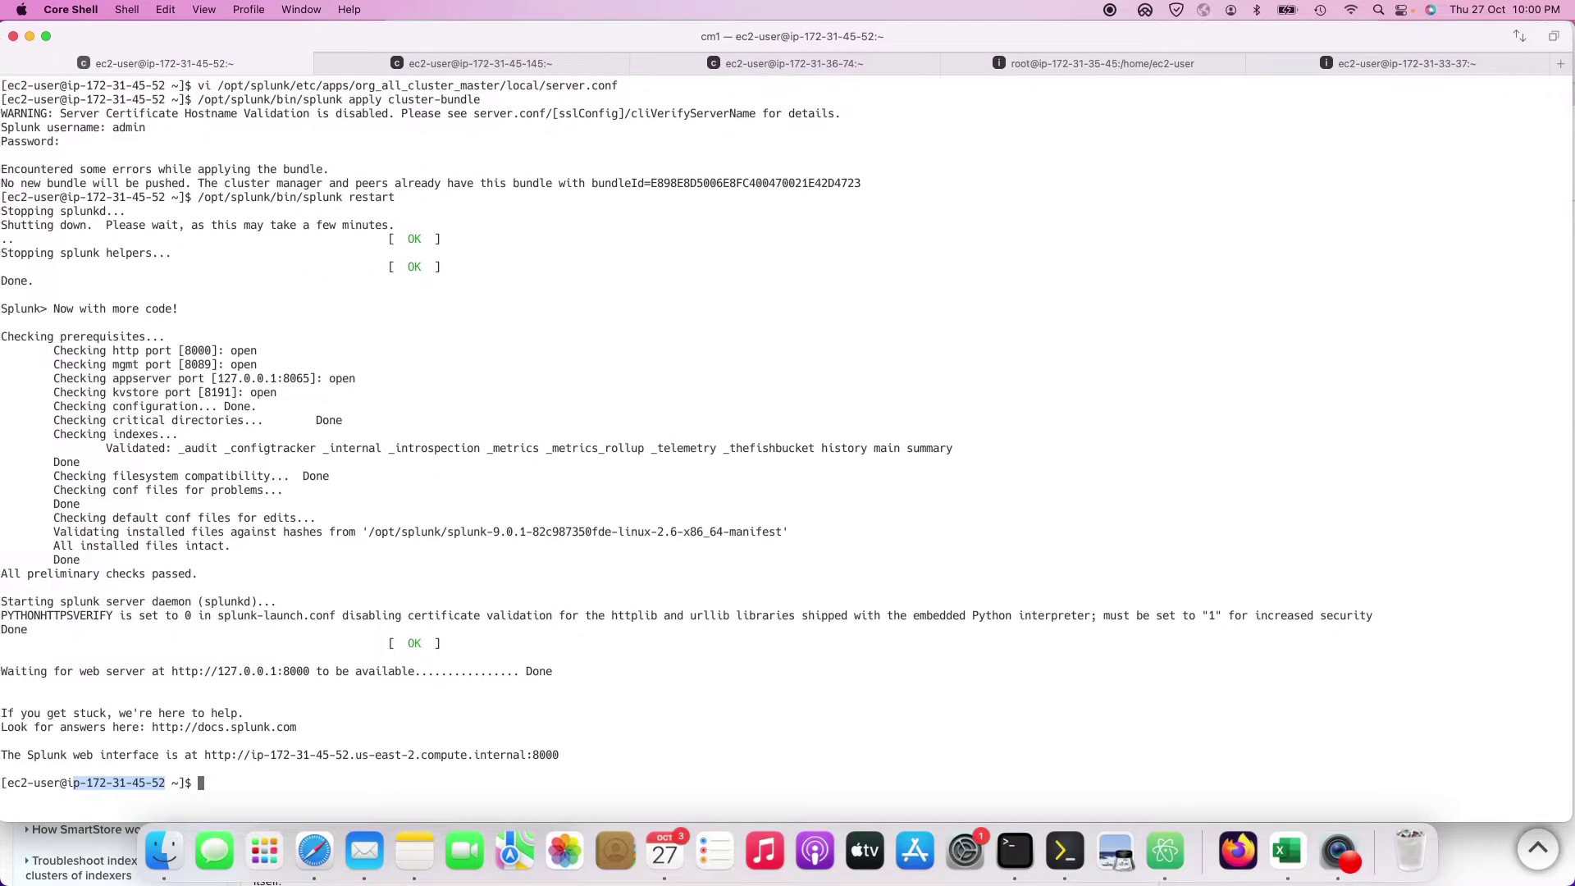
# Step: Look through the cm3, idx1 and idx2 terminal sessions, then bring Atom forward
pyautogui.click(812, 61)
pyautogui.click(1096, 64)
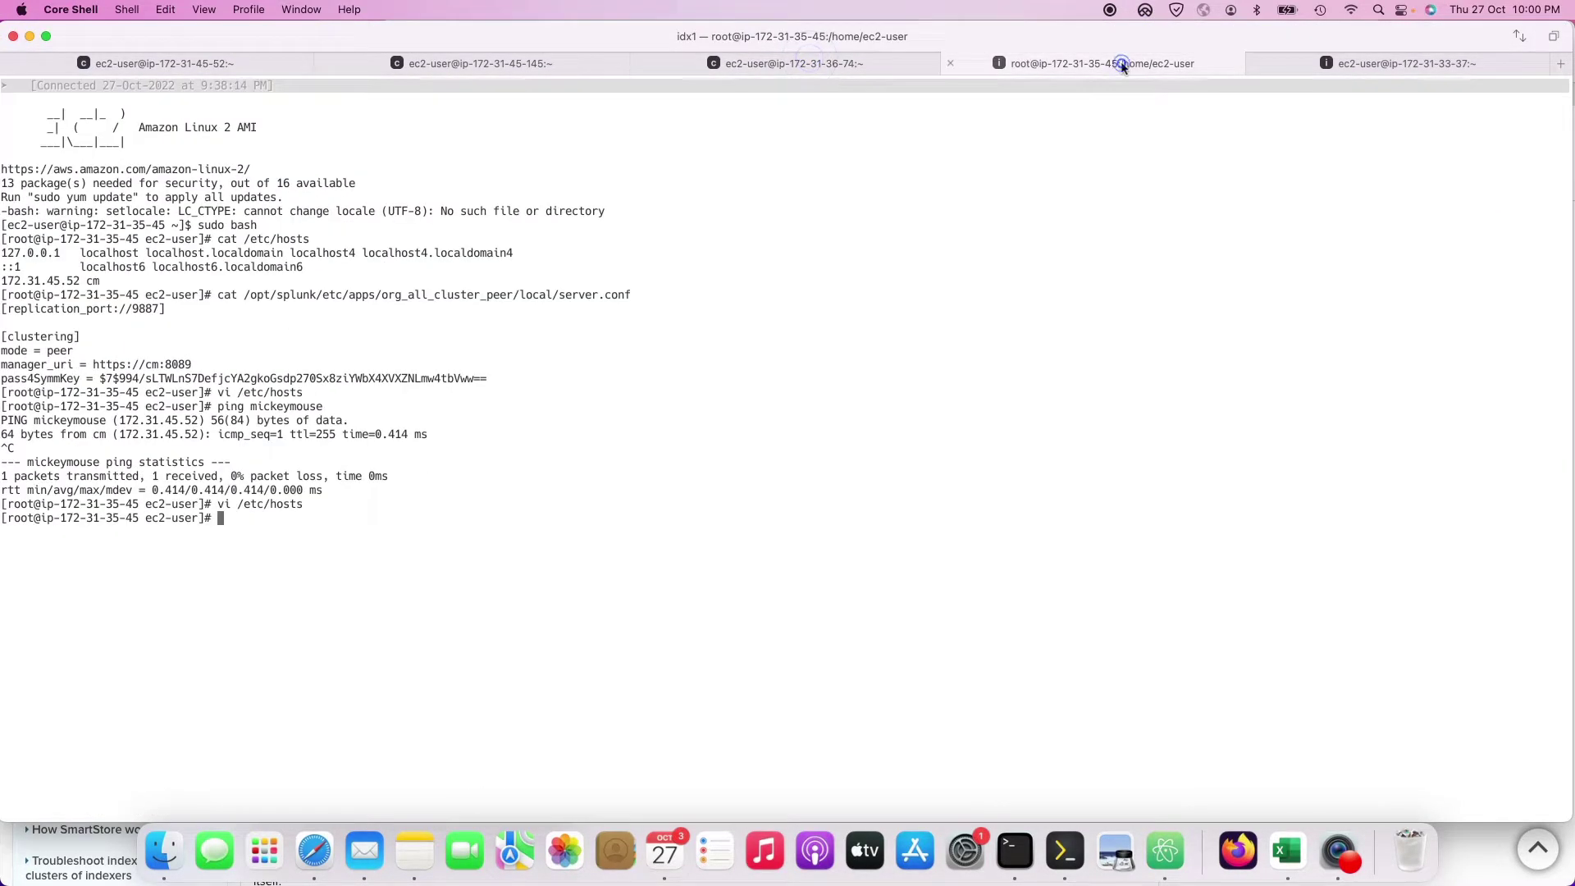
pyautogui.click(1434, 63)
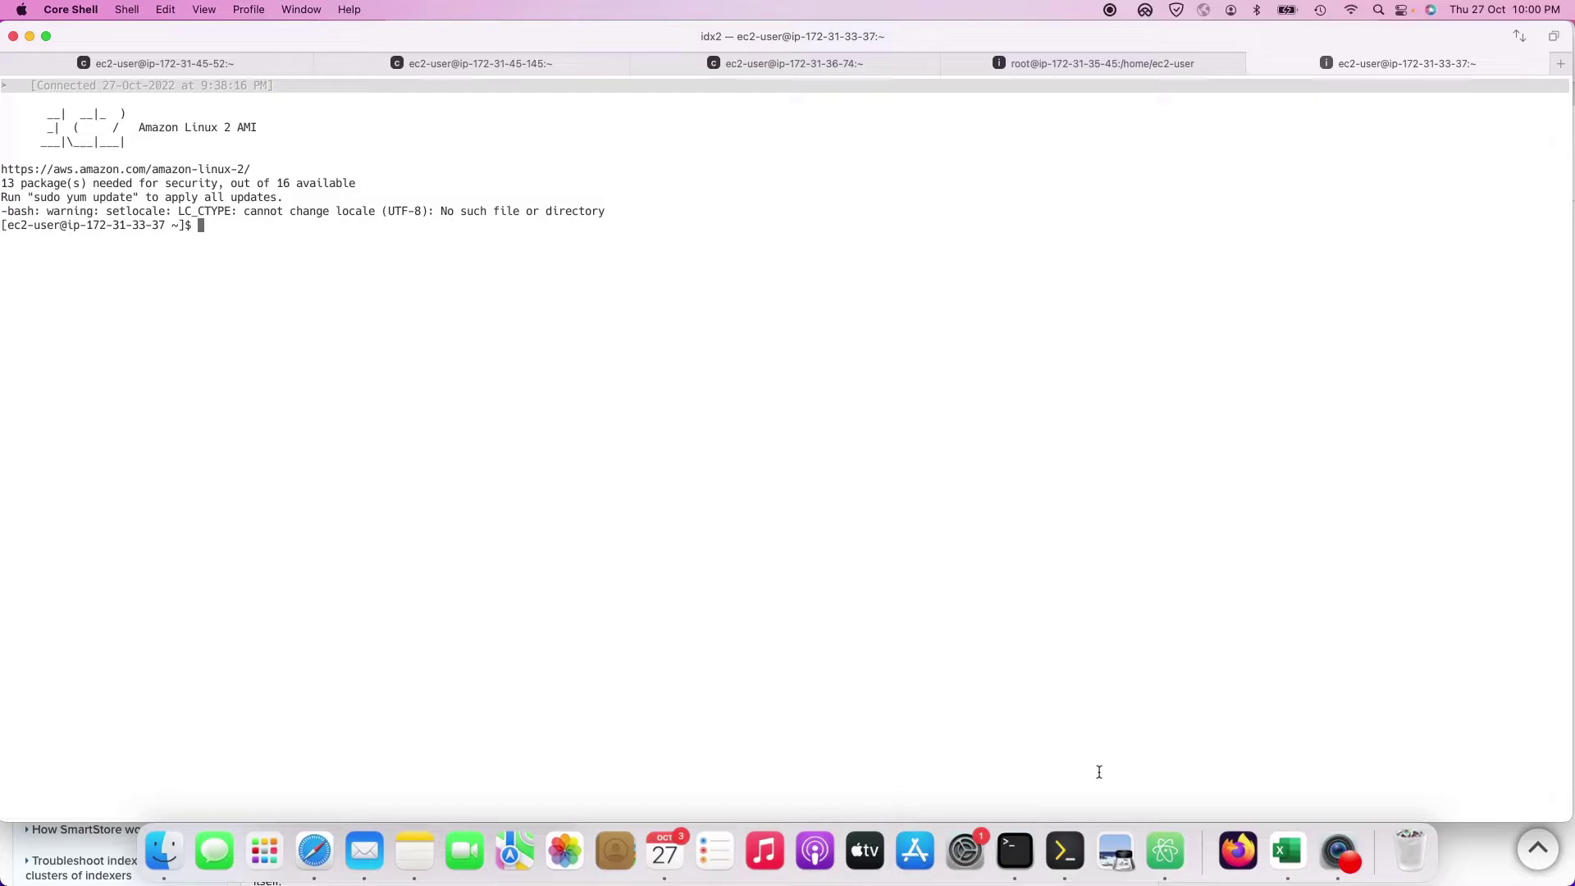
pyautogui.click(1165, 853)
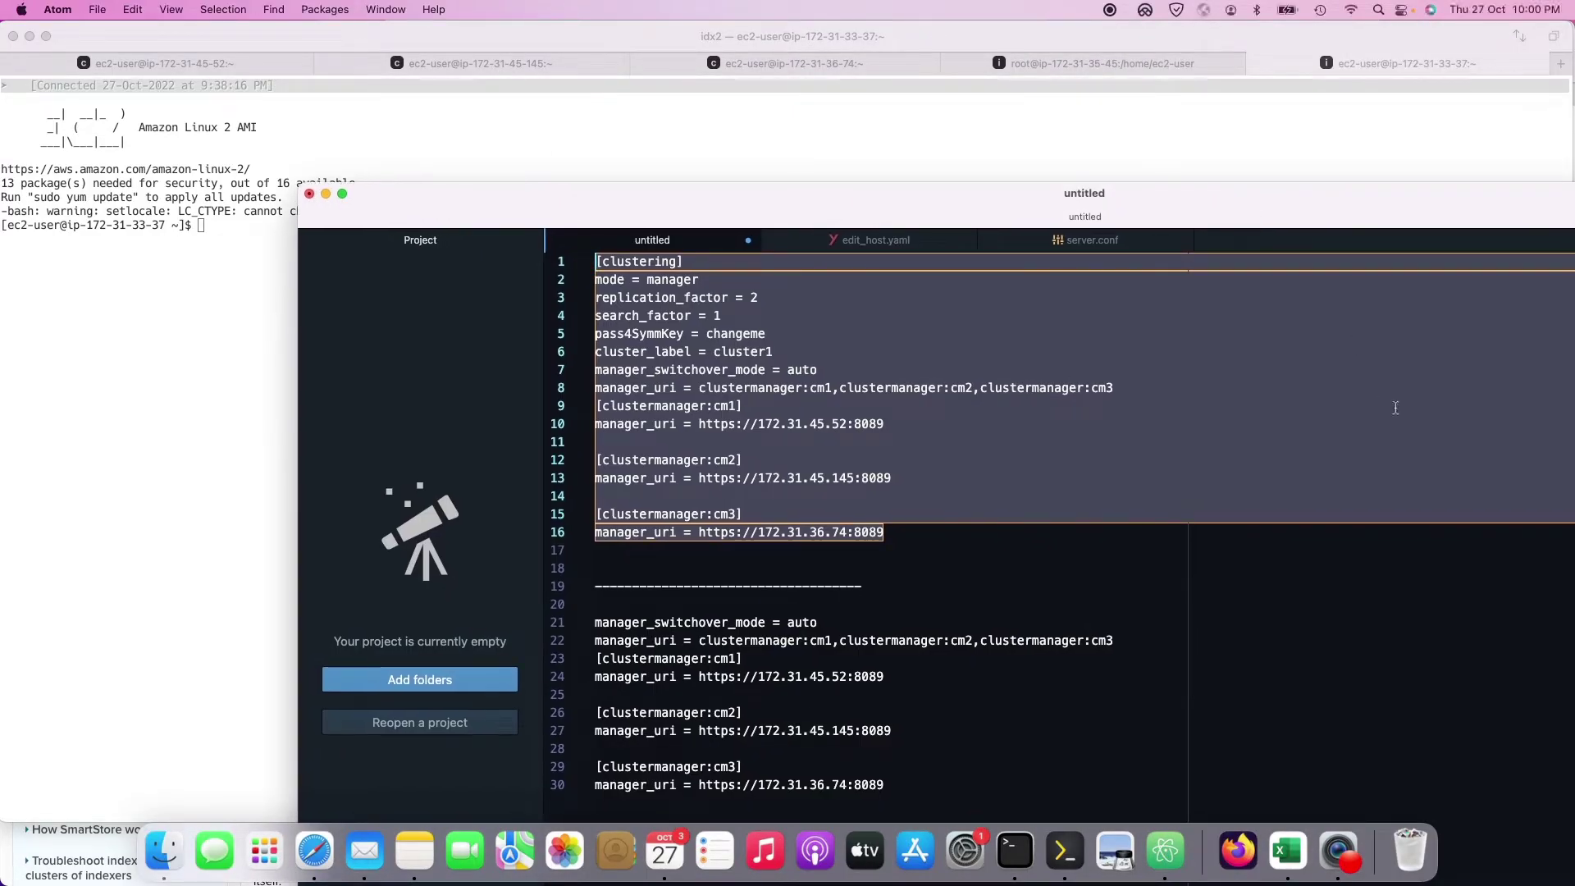
# Step: Start a new playbook with the --- header and play name 'change the etc files'
pyautogui.press('super+n')
pyautogui.moveTo(852, 195); pyautogui.dragTo(651, 95)
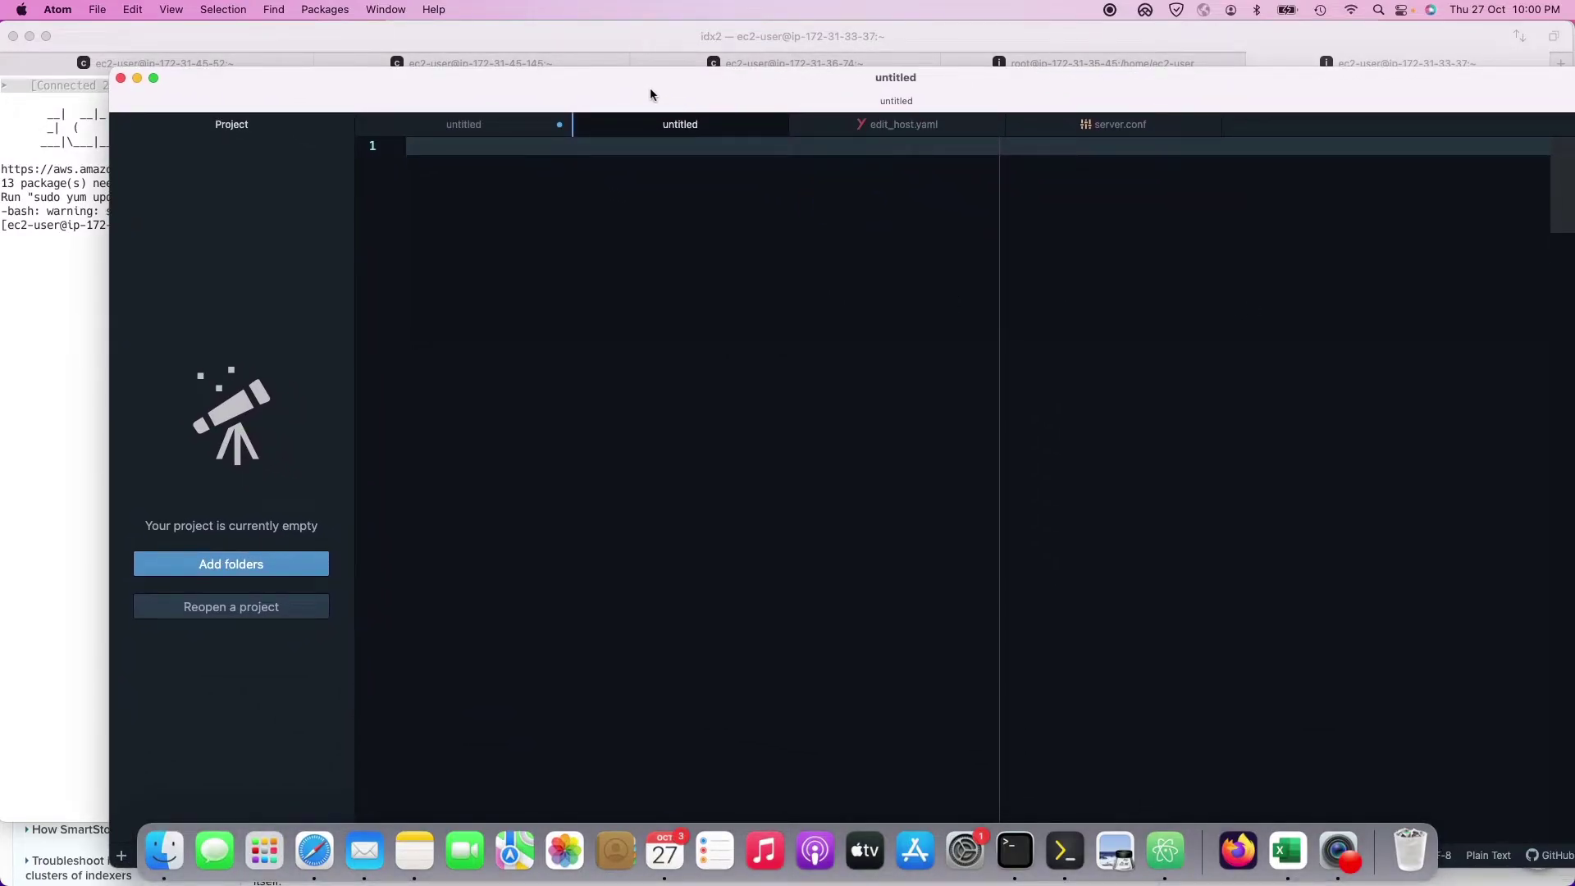
pyautogui.write('---')
pyautogui.press('Return')
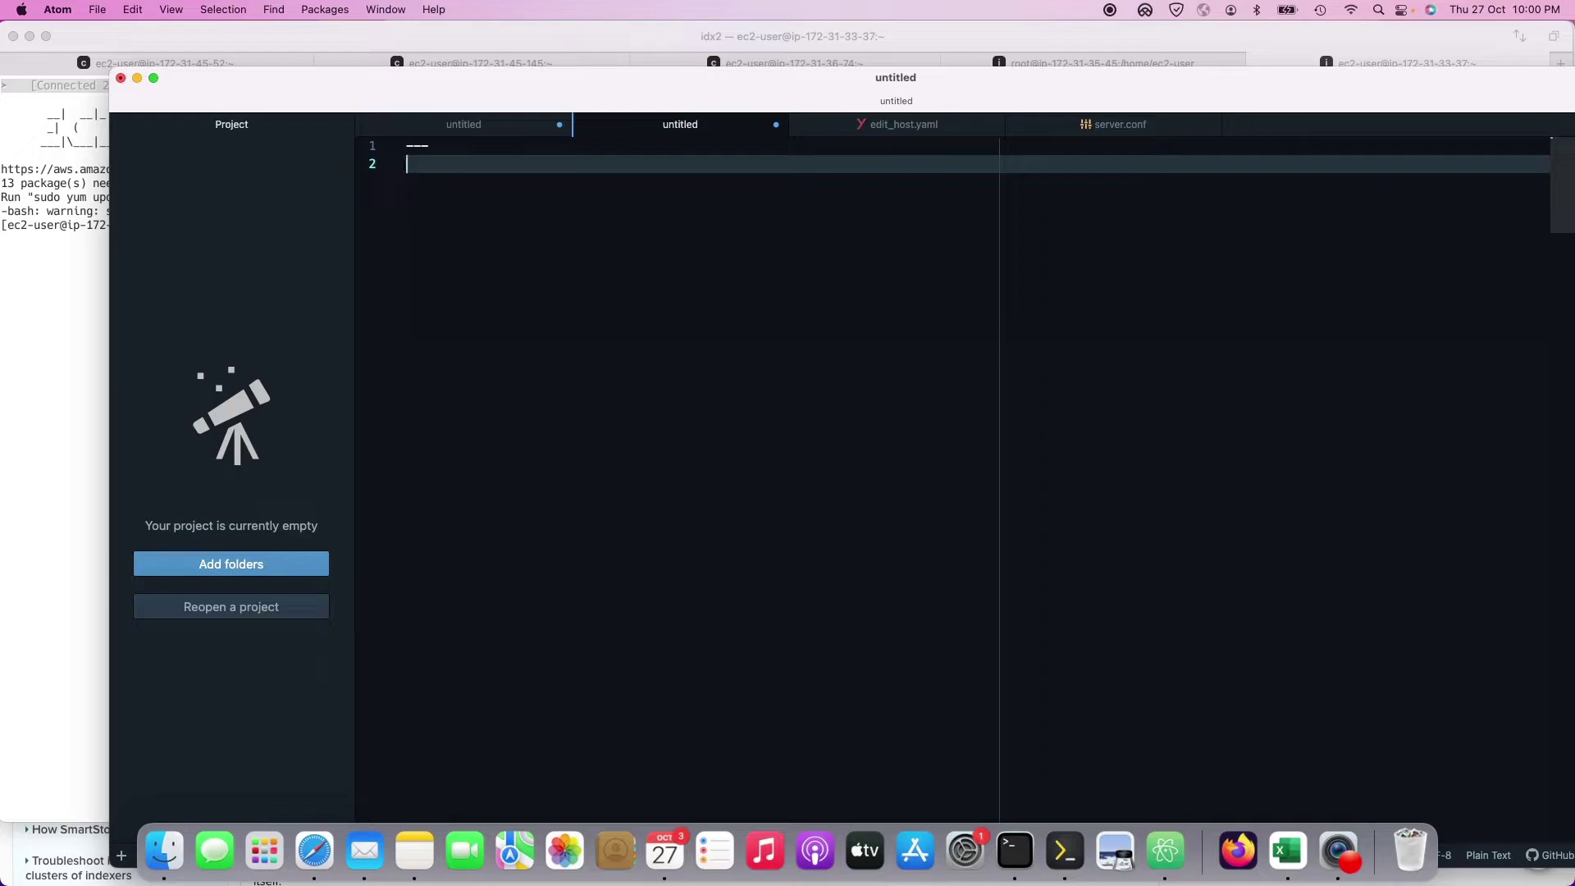
pyautogui.write('- name: ')
pyautogui.write('restart')
pyautogui.press('BackSpace')
pyautogui.press('BackSpace')
pyautogui.press('BackSpace')
pyautogui.press('BackSpace')
pyautogui.press('BackSpace')
pyautogui.press('BackSpace')
pyautogui.write('change the etc fil')
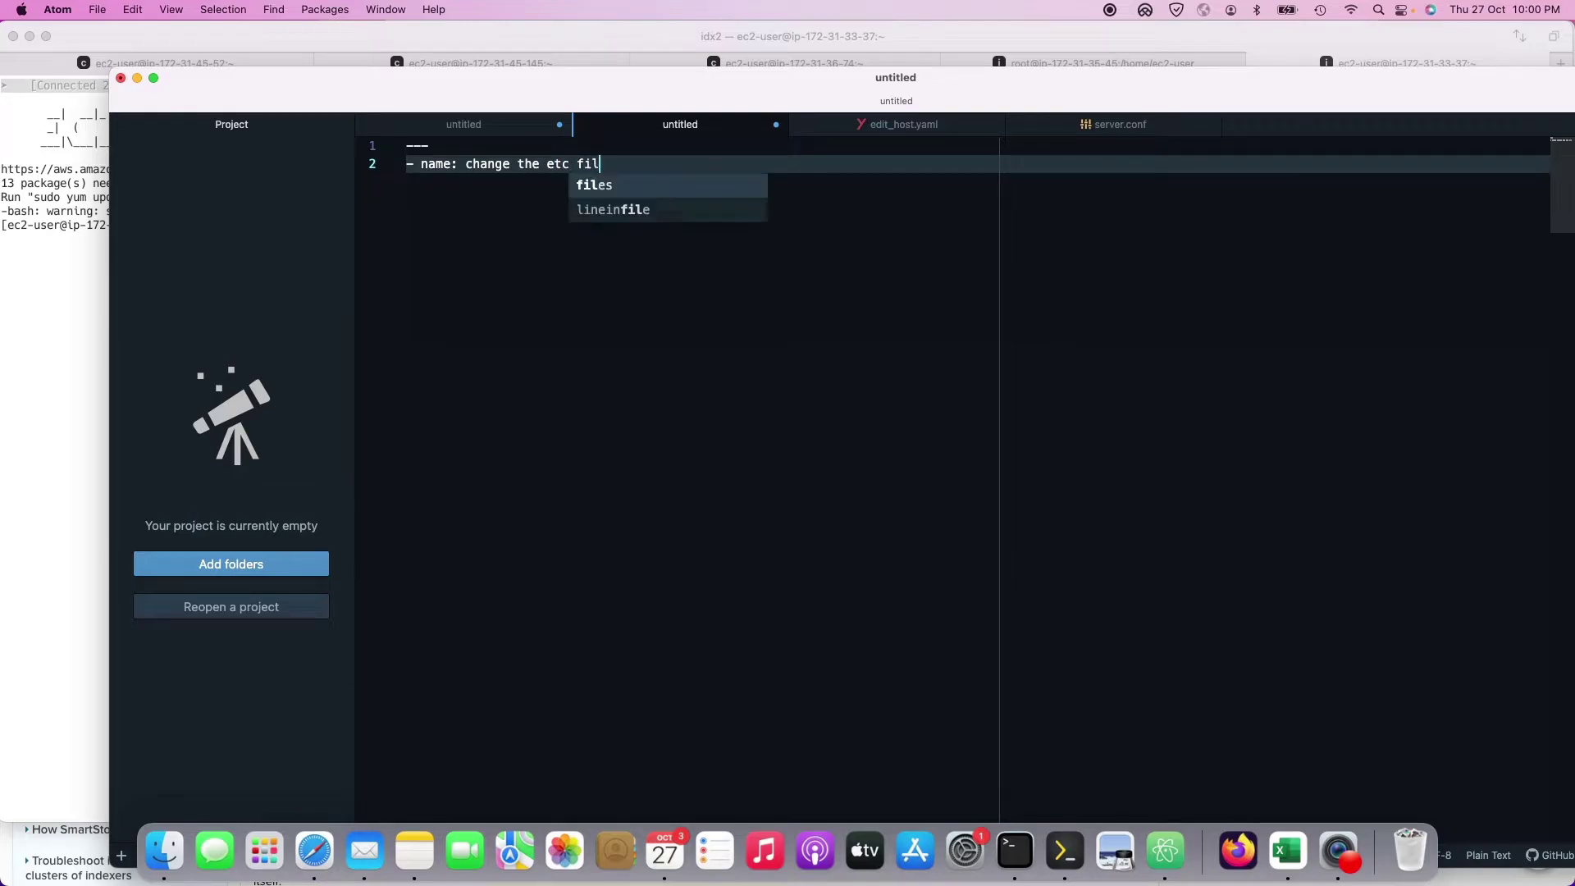
pyautogui.write('es')
pyautogui.press('Return')
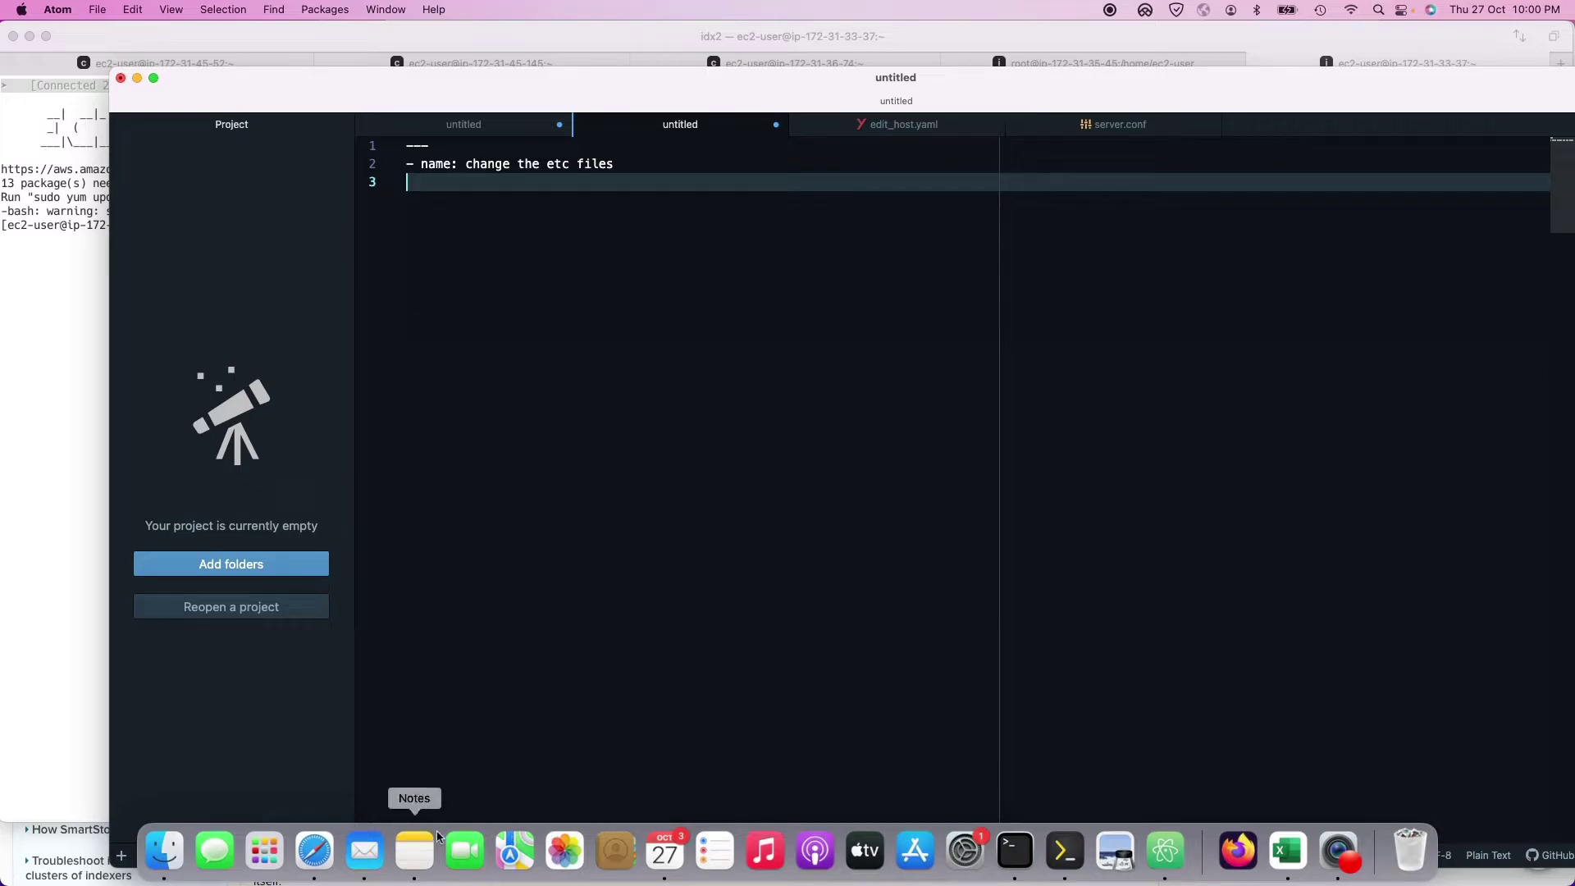
pyautogui.click(418, 853)
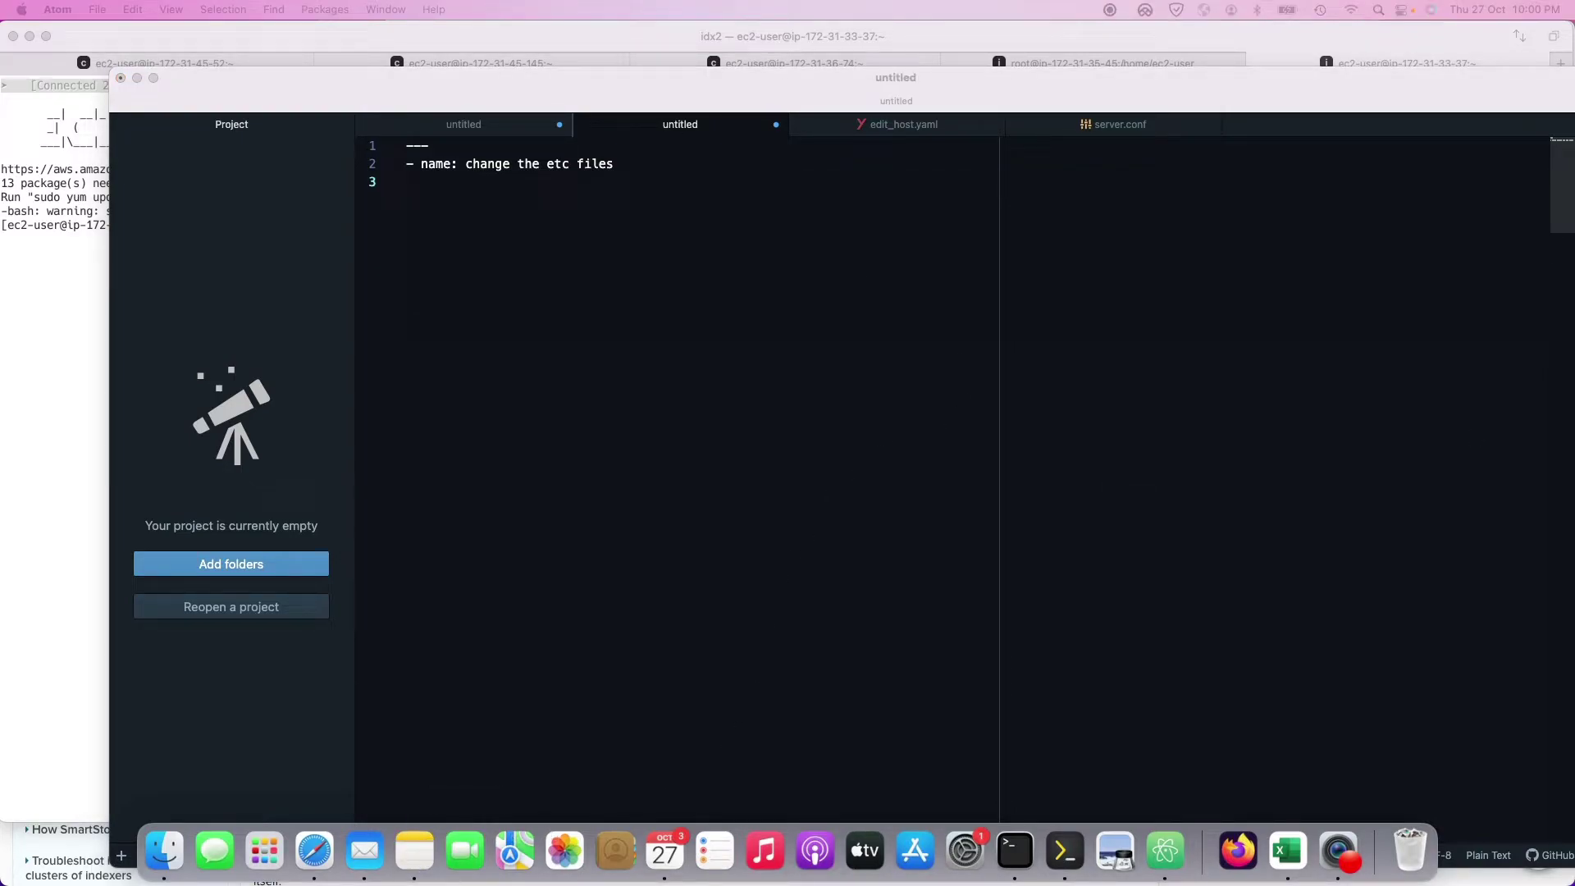
pyautogui.click(527, 277)
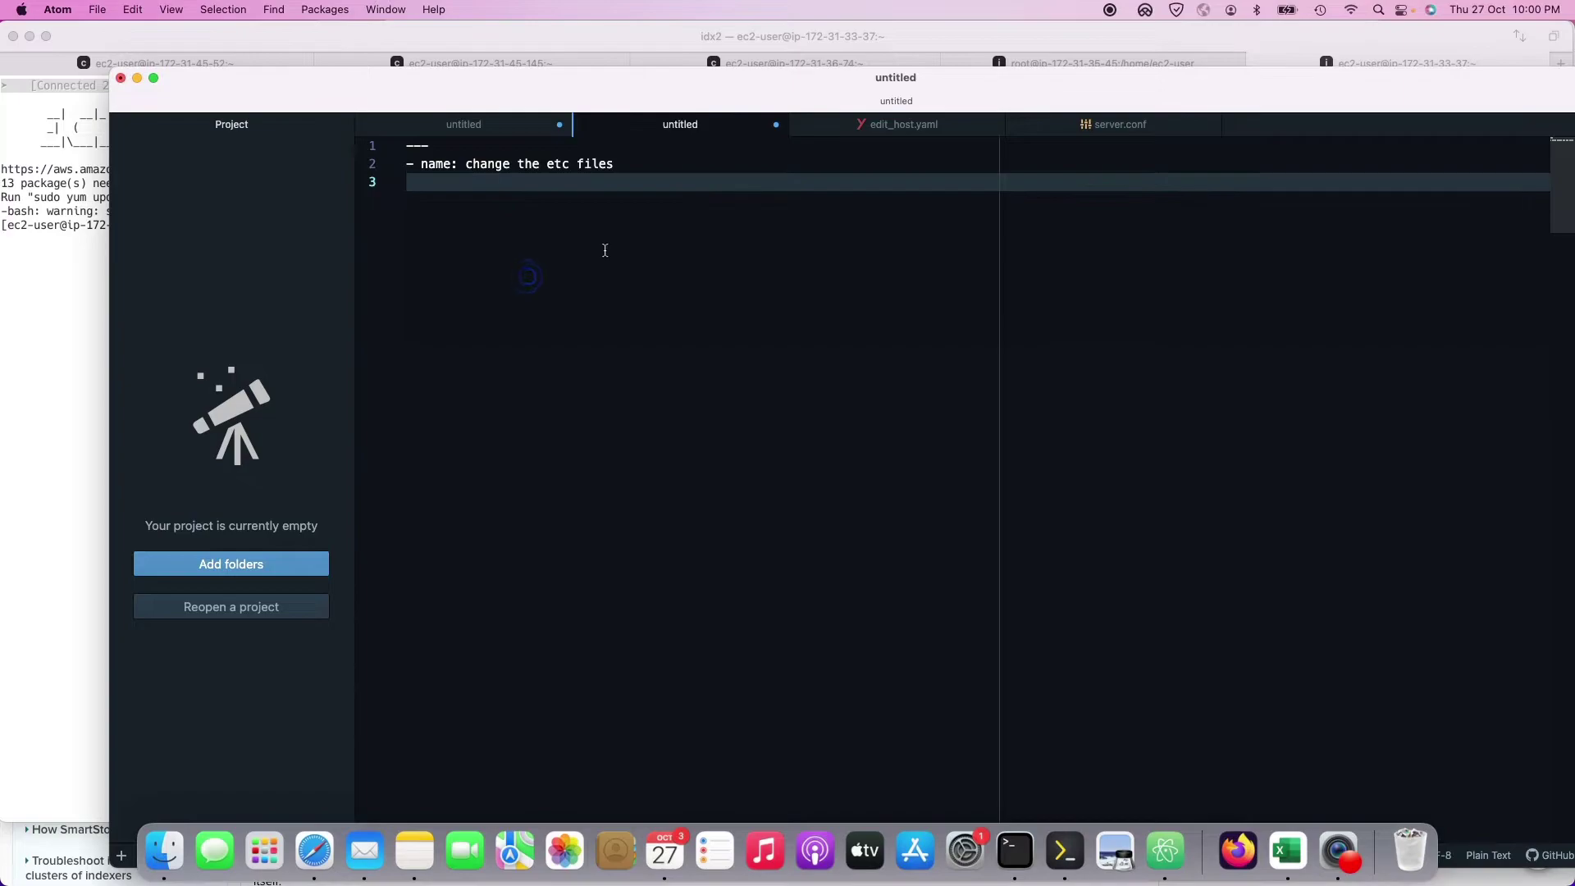
# Step: Add gather_facts and save the playbook as change.yaml
pyautogui.write('gather_facts: no')
pyautogui.press('super+a')
pyautogui.click(728, 382)
pyautogui.press('super+s')
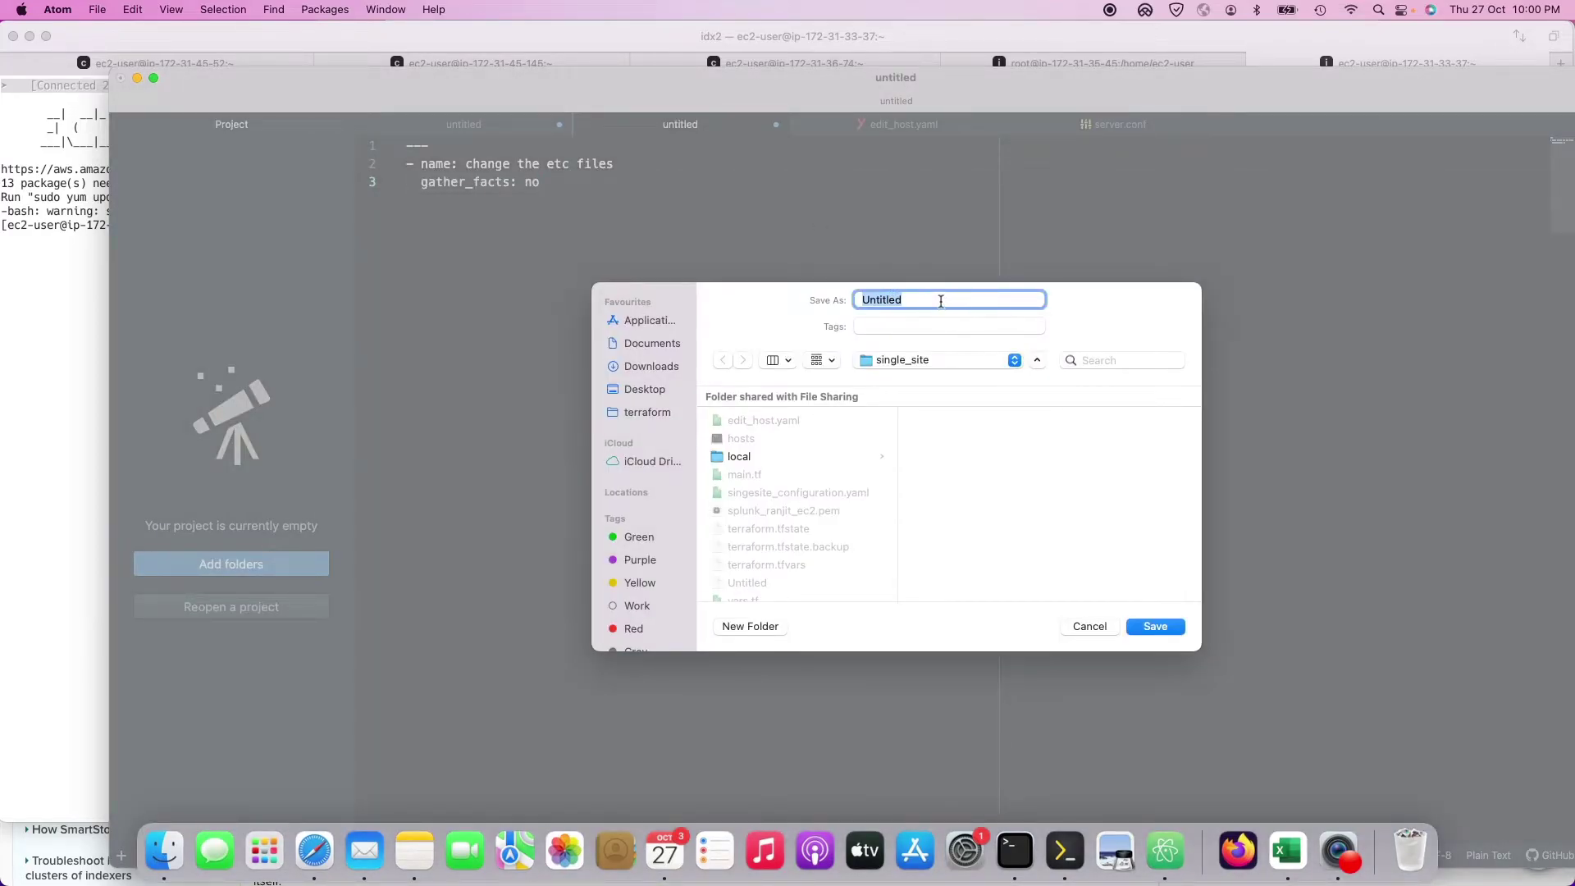
pyautogui.write('change.yaml')
pyautogui.press('Return')
pyautogui.press('Return')
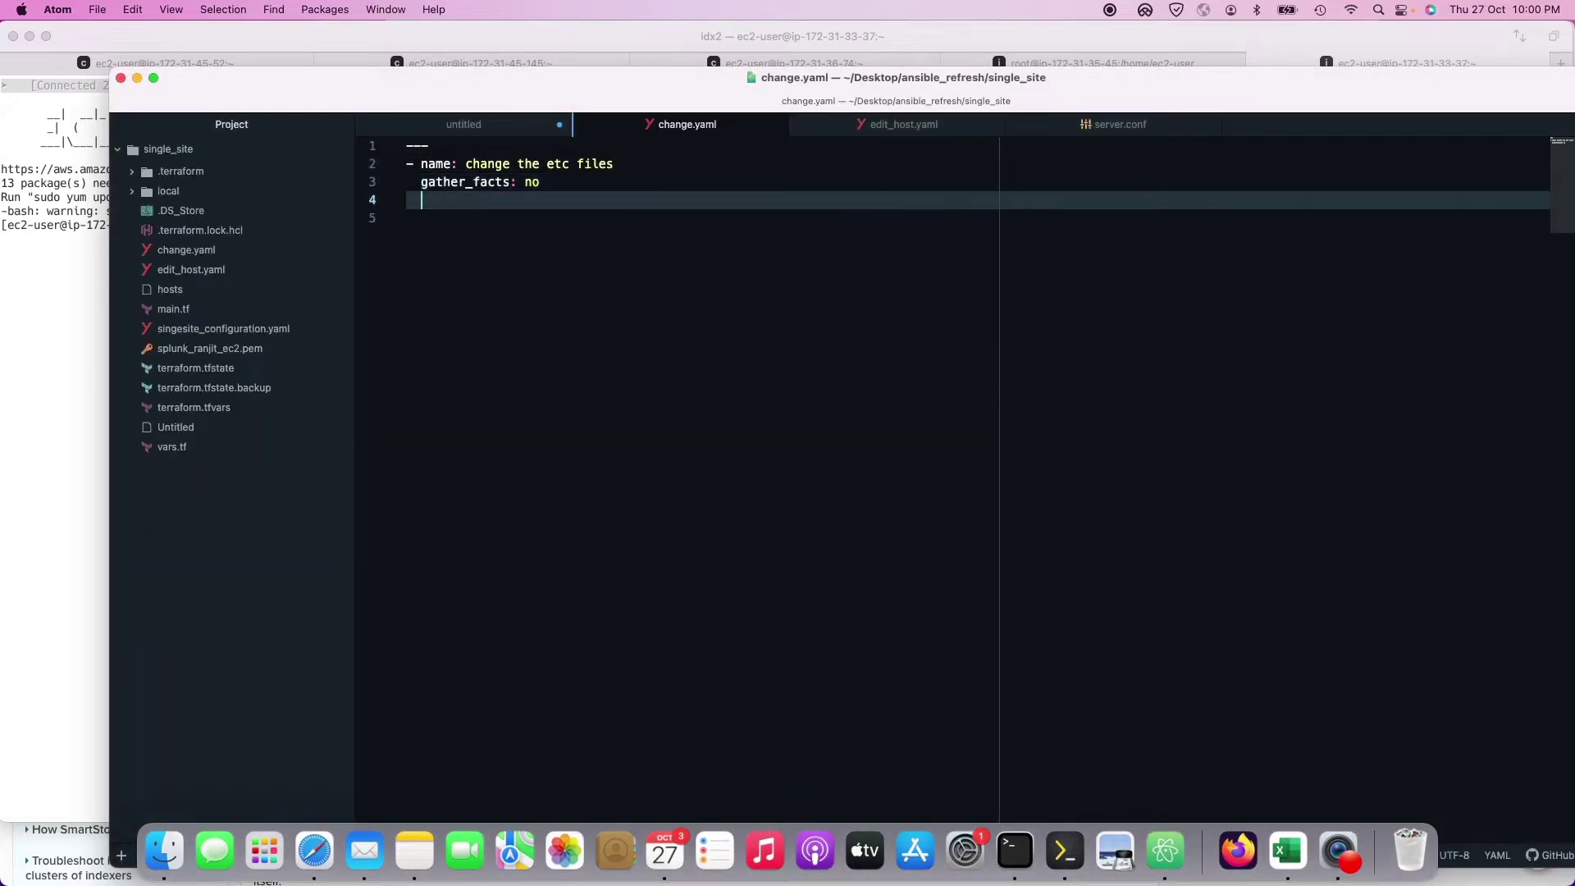
# Step: Set hosts to indexer1, indexer2 and add a tasks entry named 'change the etc entries'
pyautogui.write('hosts: inde')
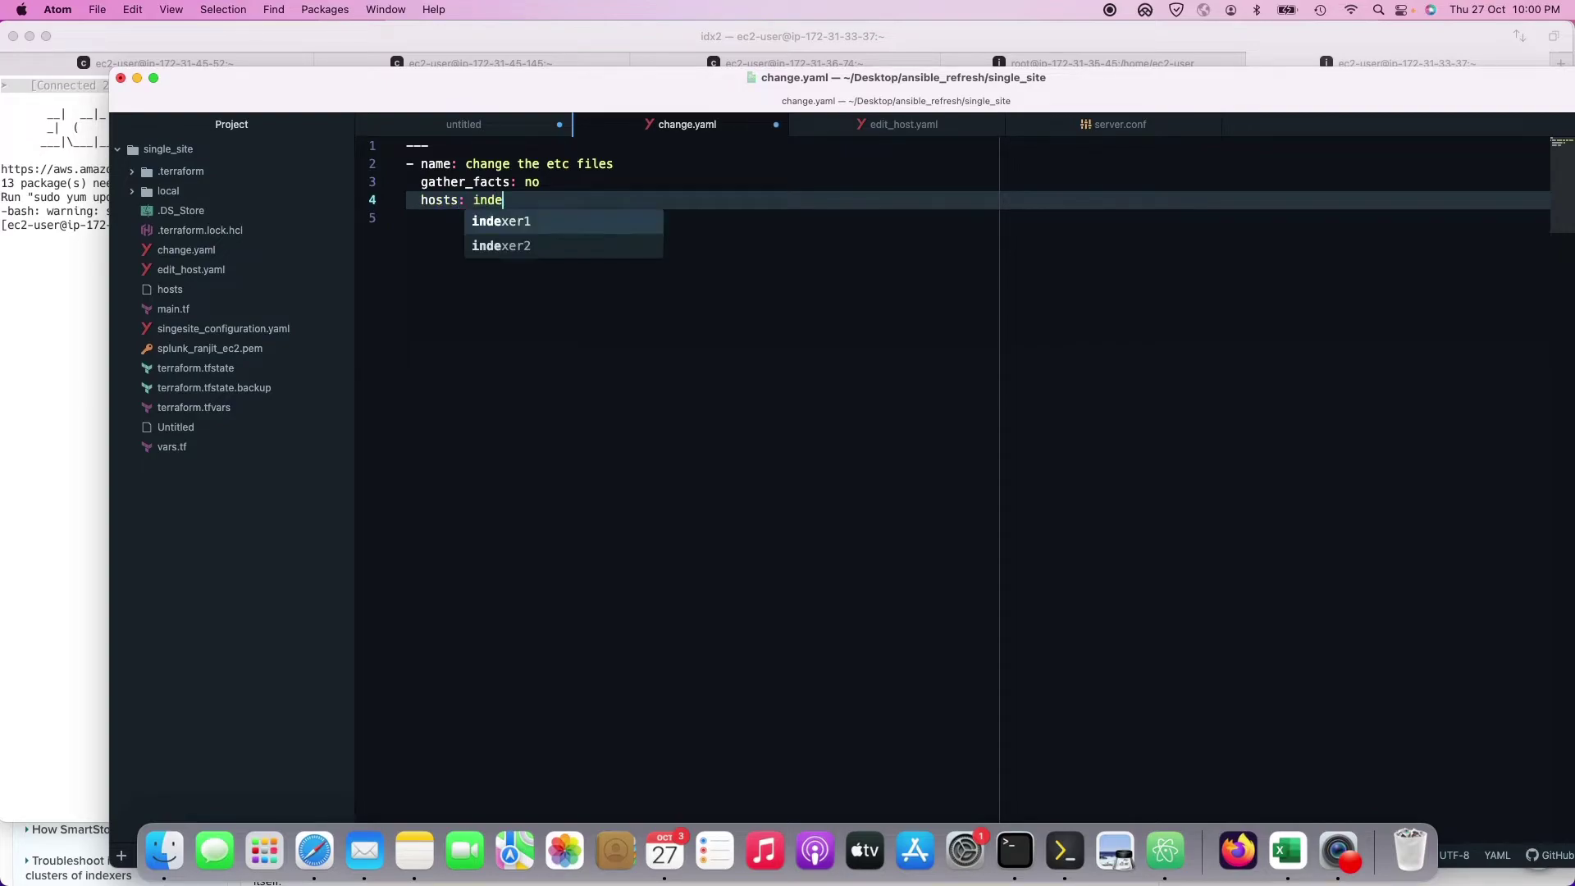
pyautogui.write('xer1')
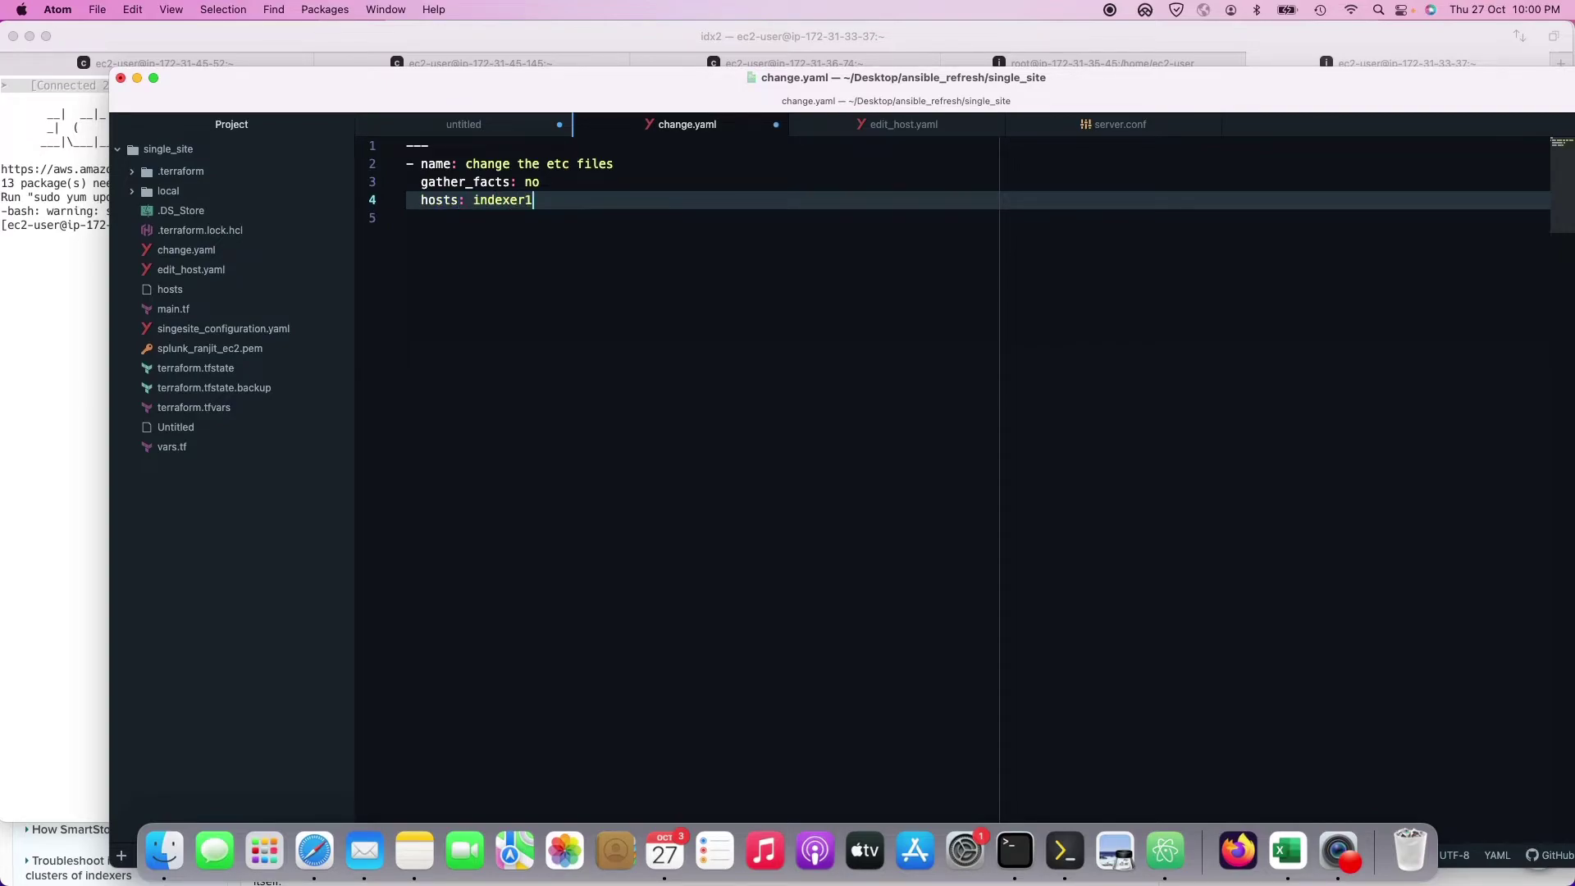
pyautogui.write(', indexer2')
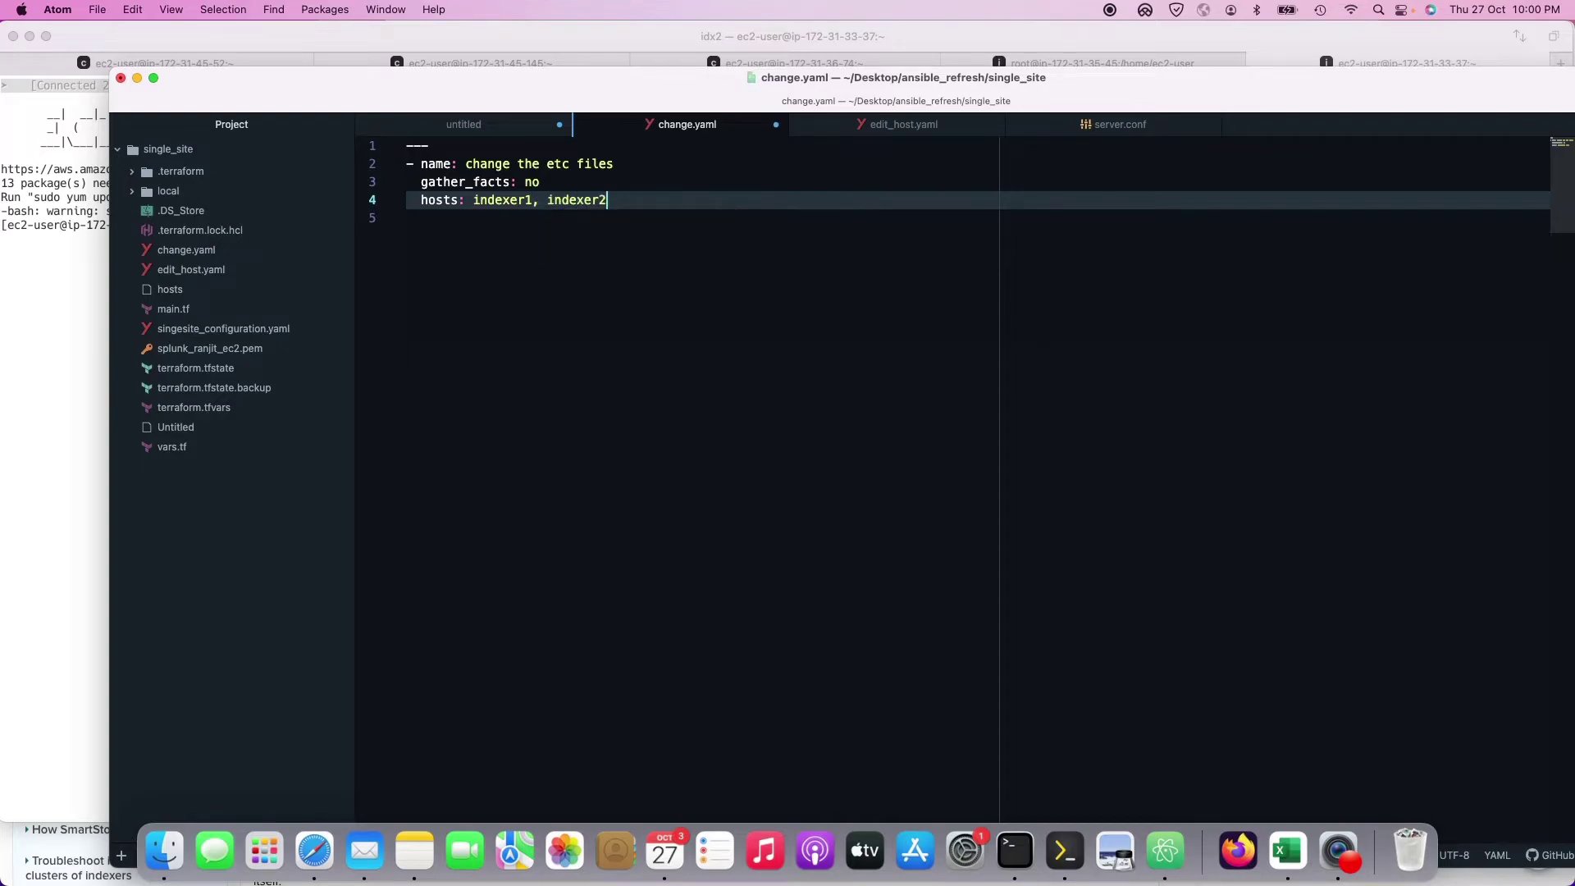
pyautogui.press('Return')
pyautogui.press('super+s')
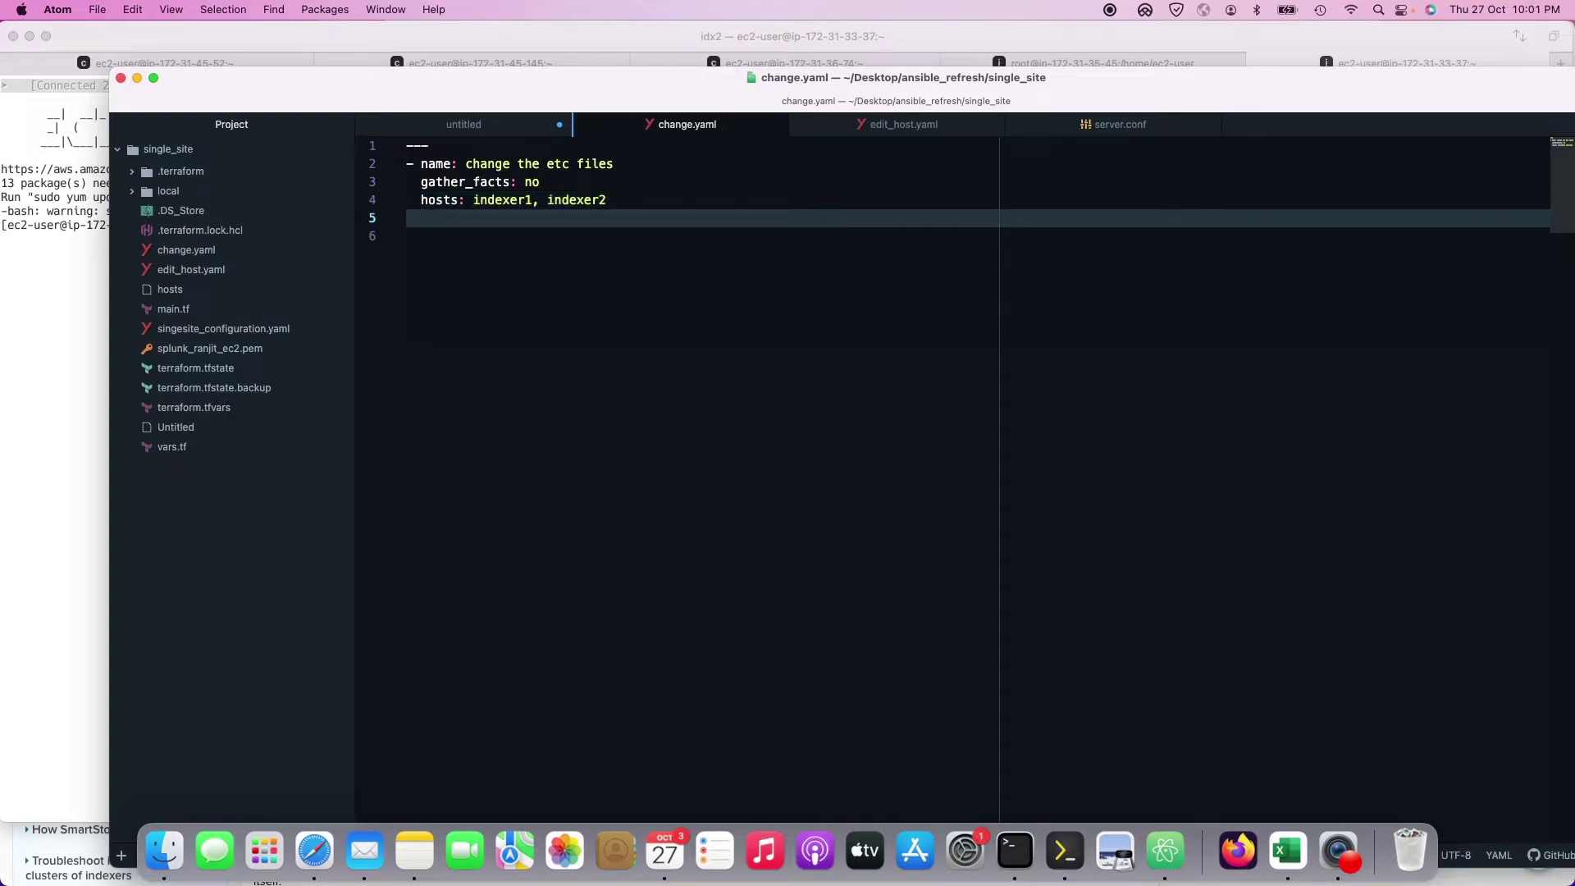
pyautogui.write('tasks:')
pyautogui.press('Return')
pyautogui.write('\\')
pyautogui.press('BackSpace')
pyautogui.write('- name: c')
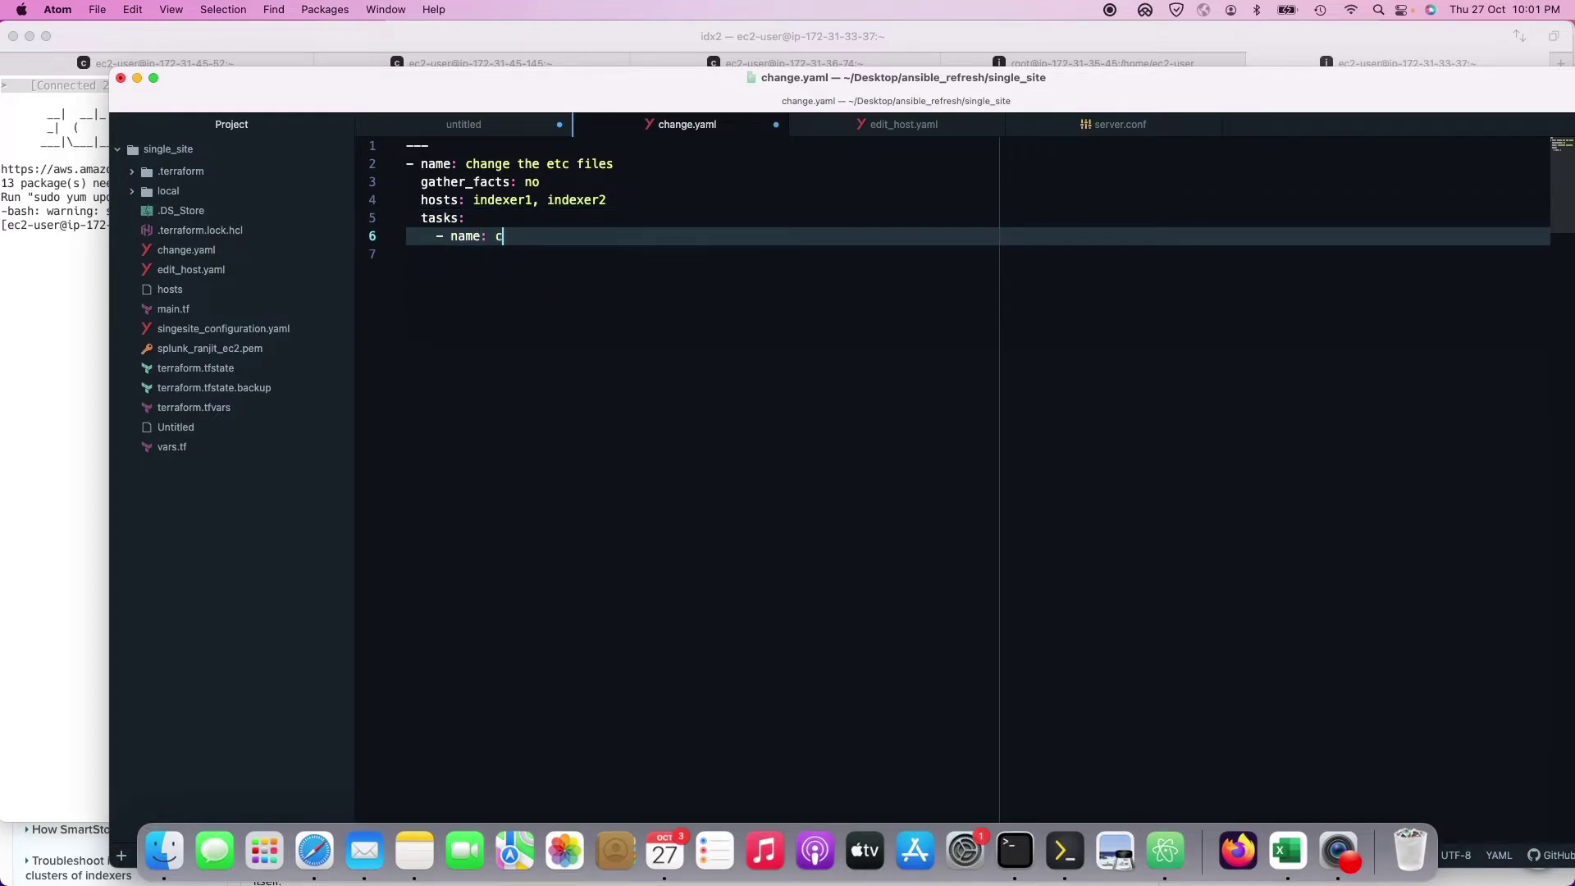
pyautogui.write('hange the etc entries')
pyautogui.press('Return')
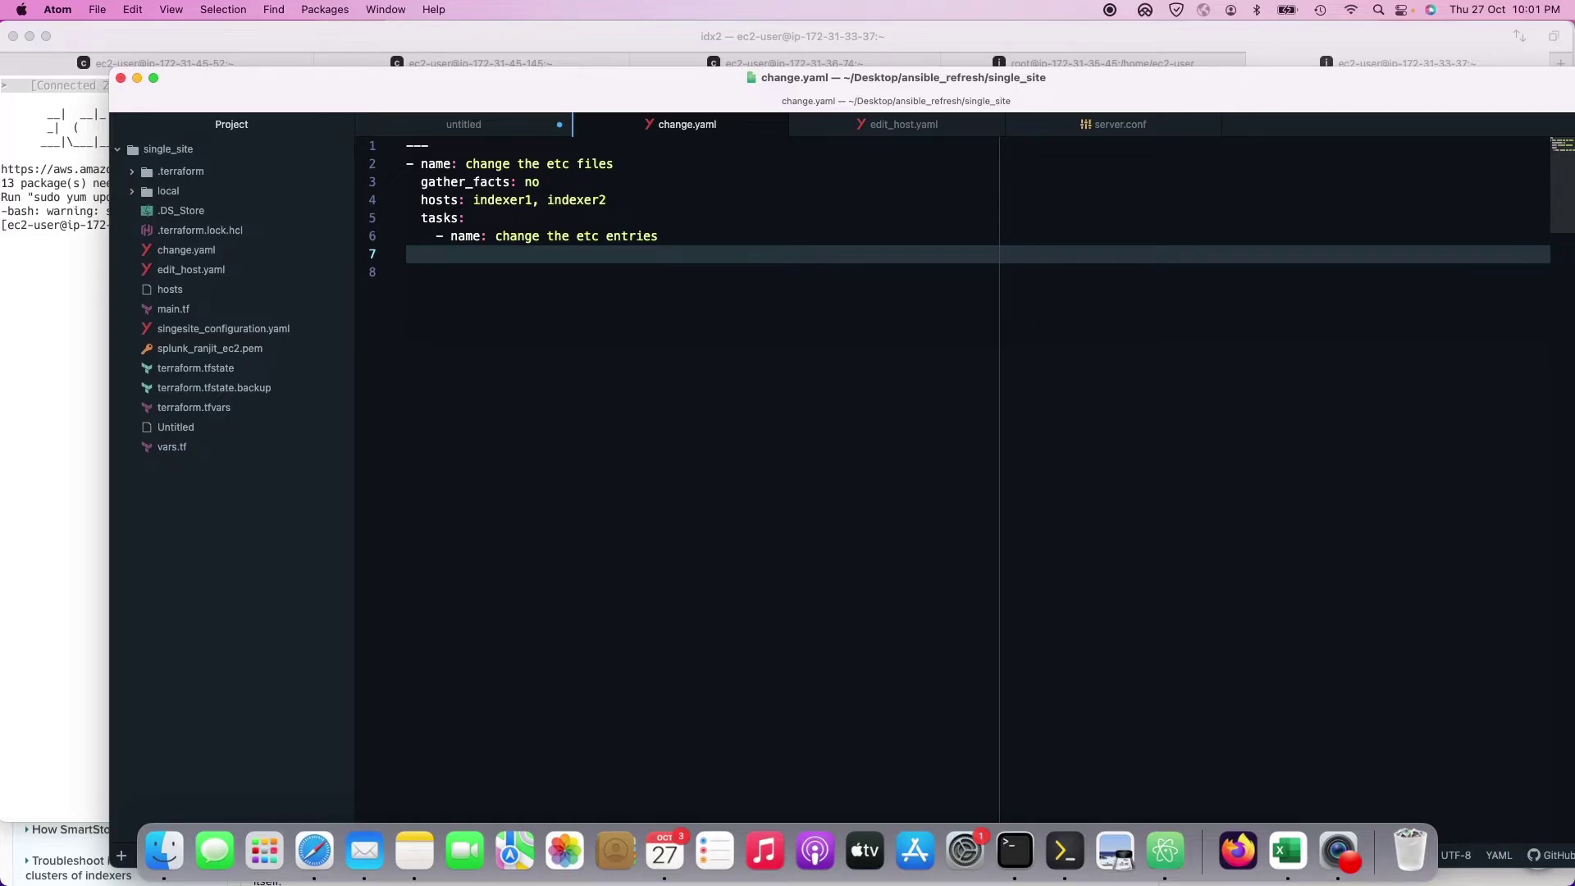
# Step: Add a lineinfile module with path: /etc/hosts and an empty line: setting
pyautogui.write('lineinfile')
pyautogui.press('Escape')
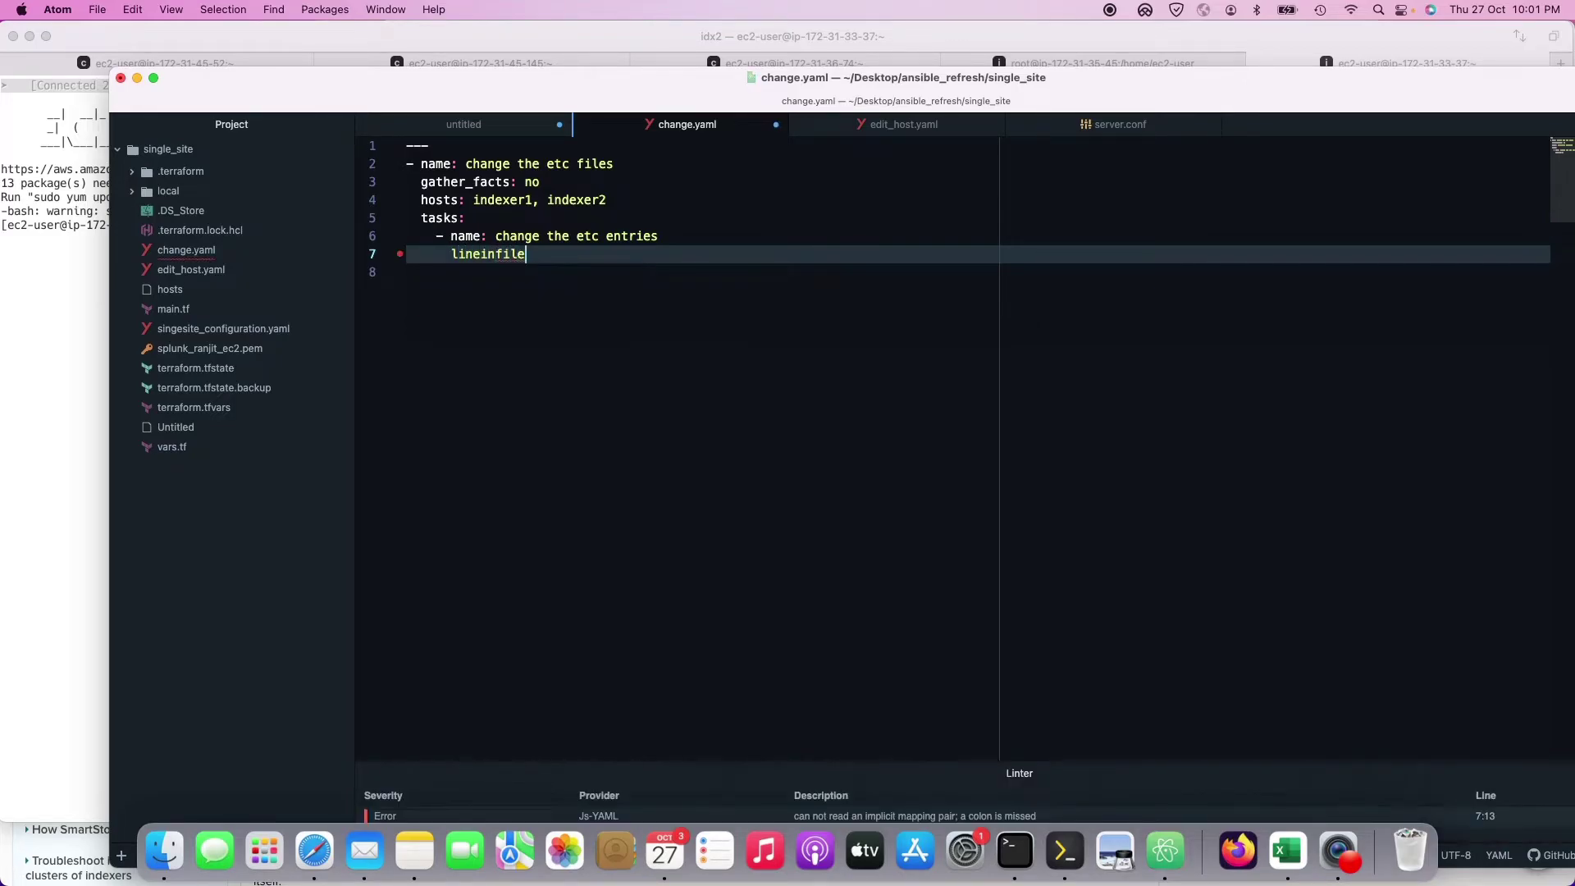
pyautogui.write(':')
pyautogui.press('super+s')
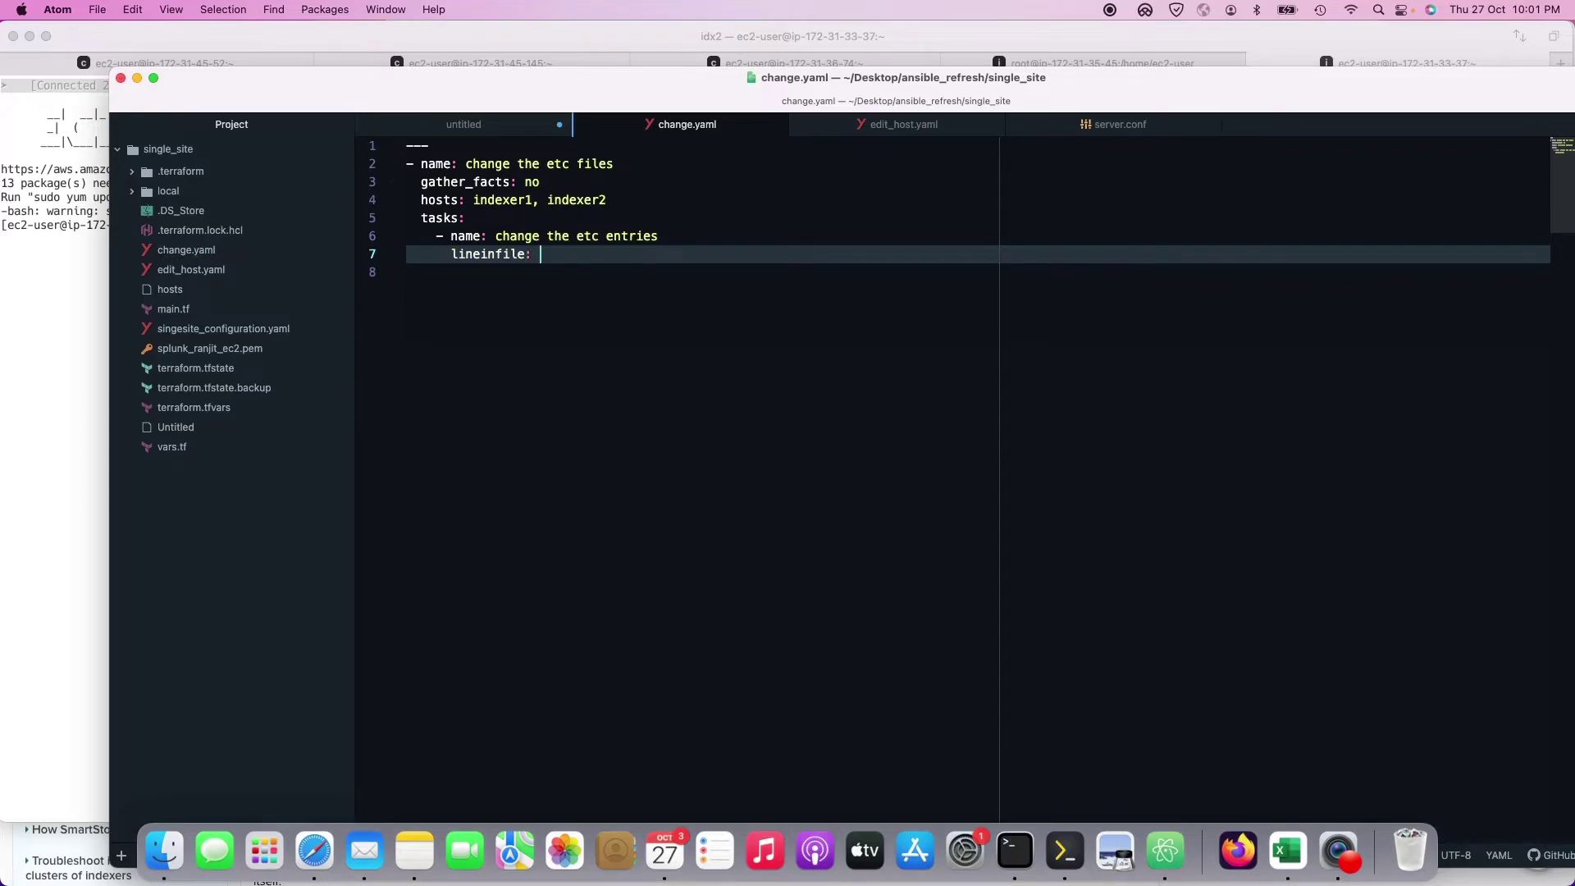
pyautogui.press('Return')
pyautogui.write('path: /etc')
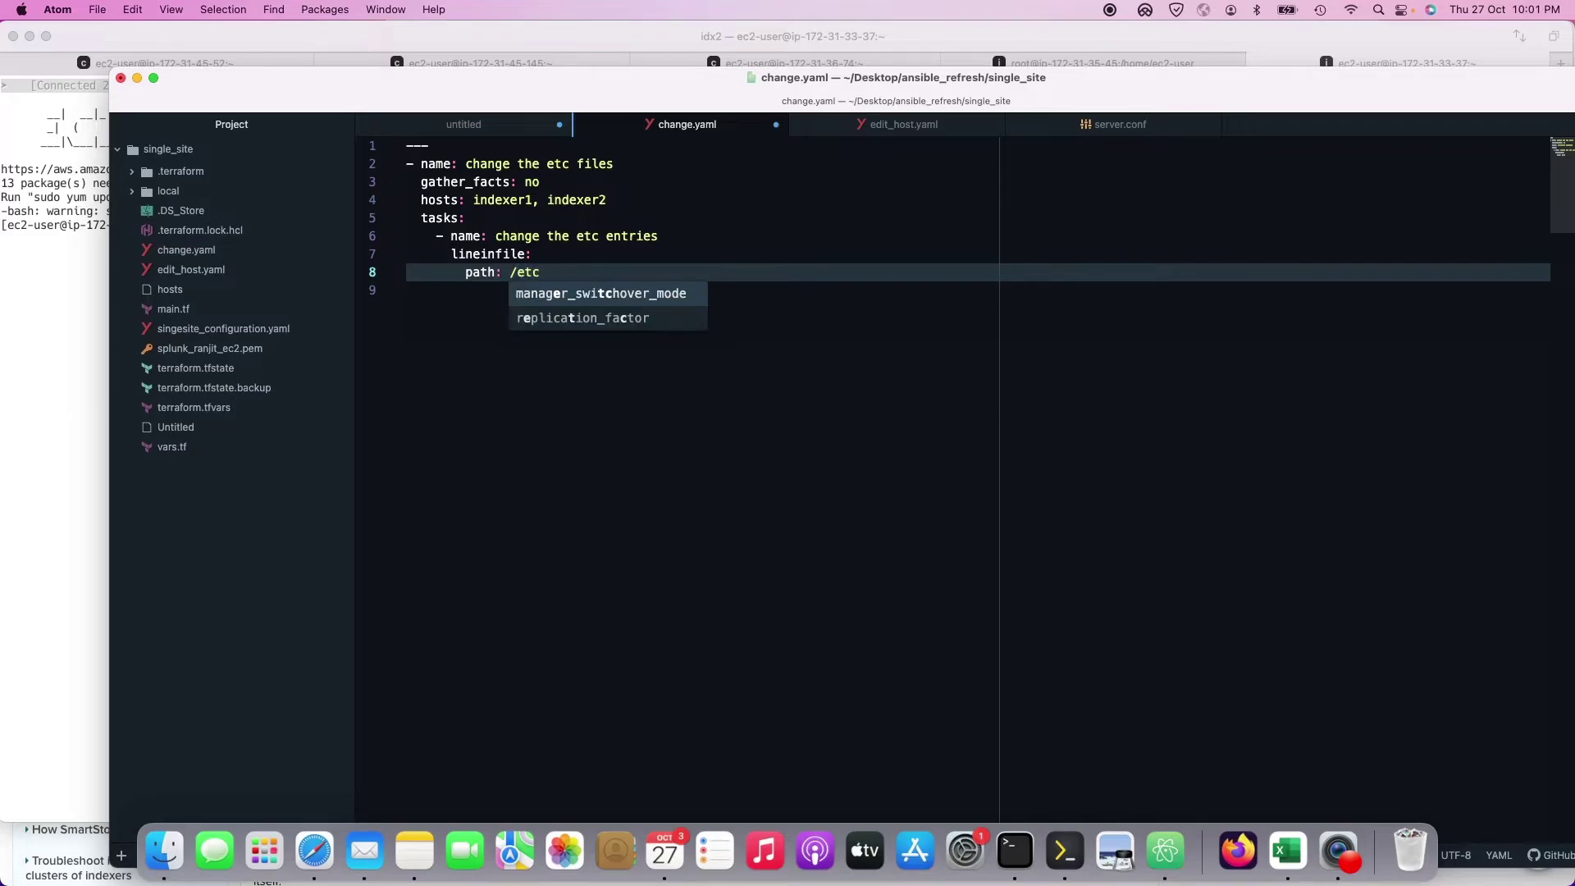
pyautogui.write('/hosts')
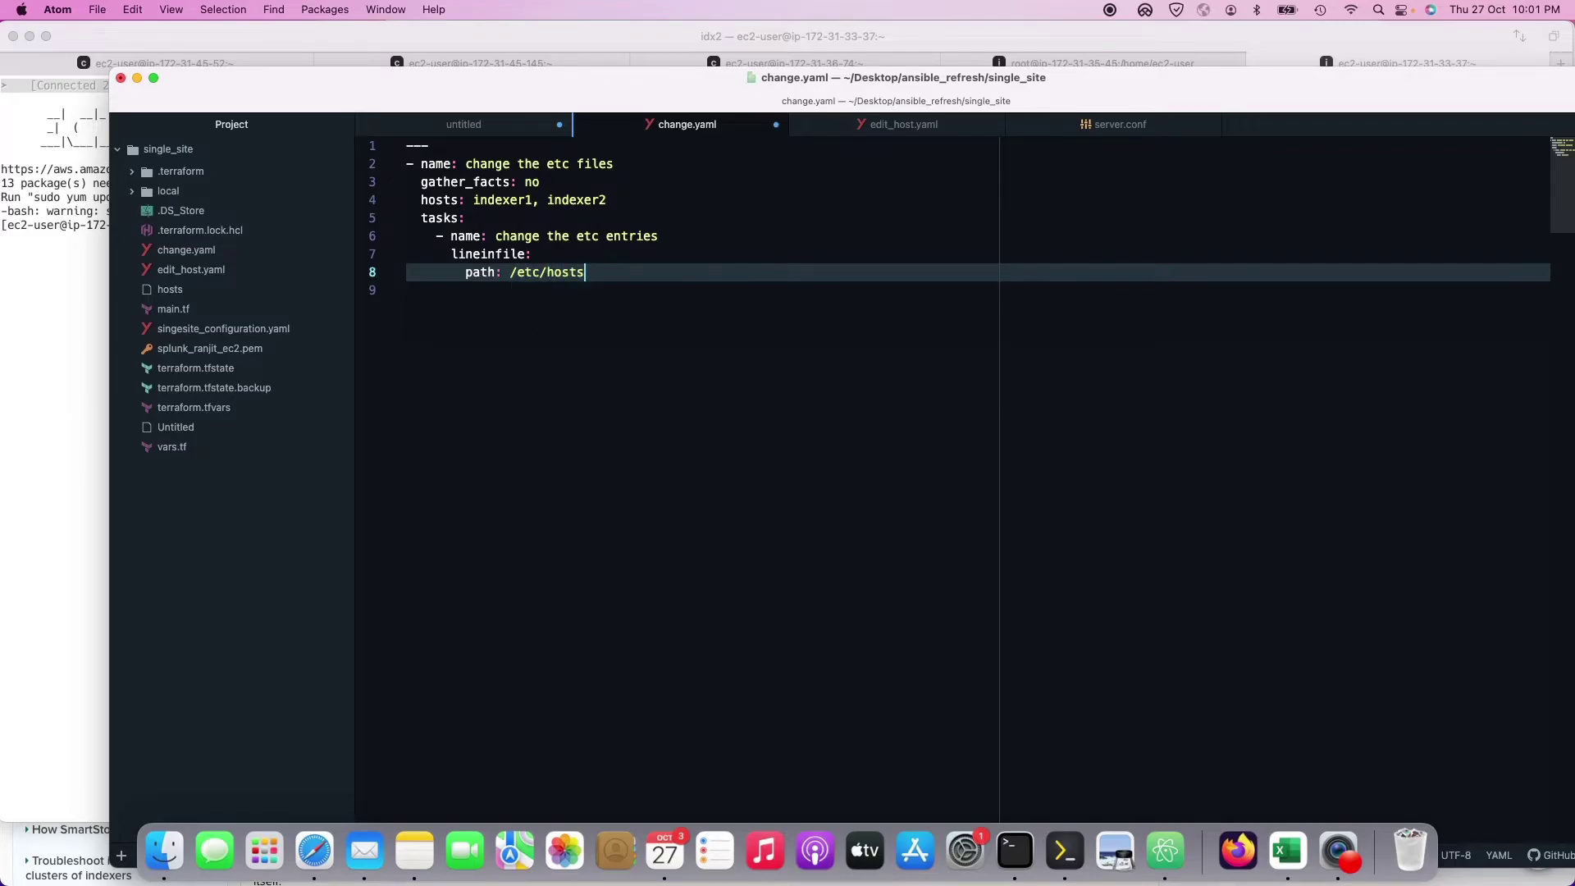
pyautogui.press('Return')
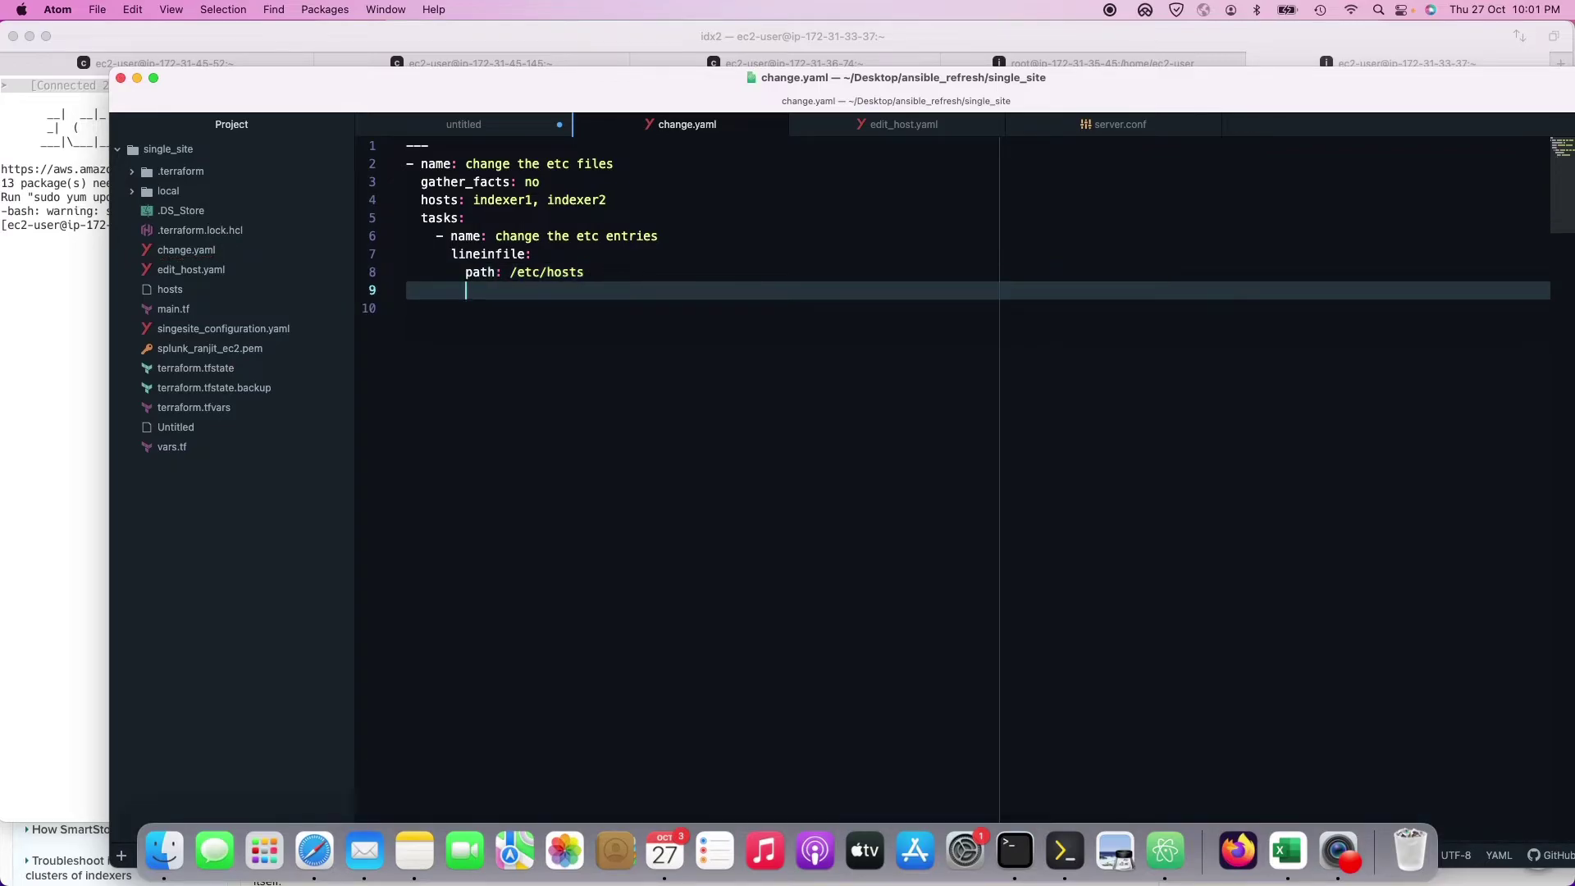
pyautogui.write('line:')
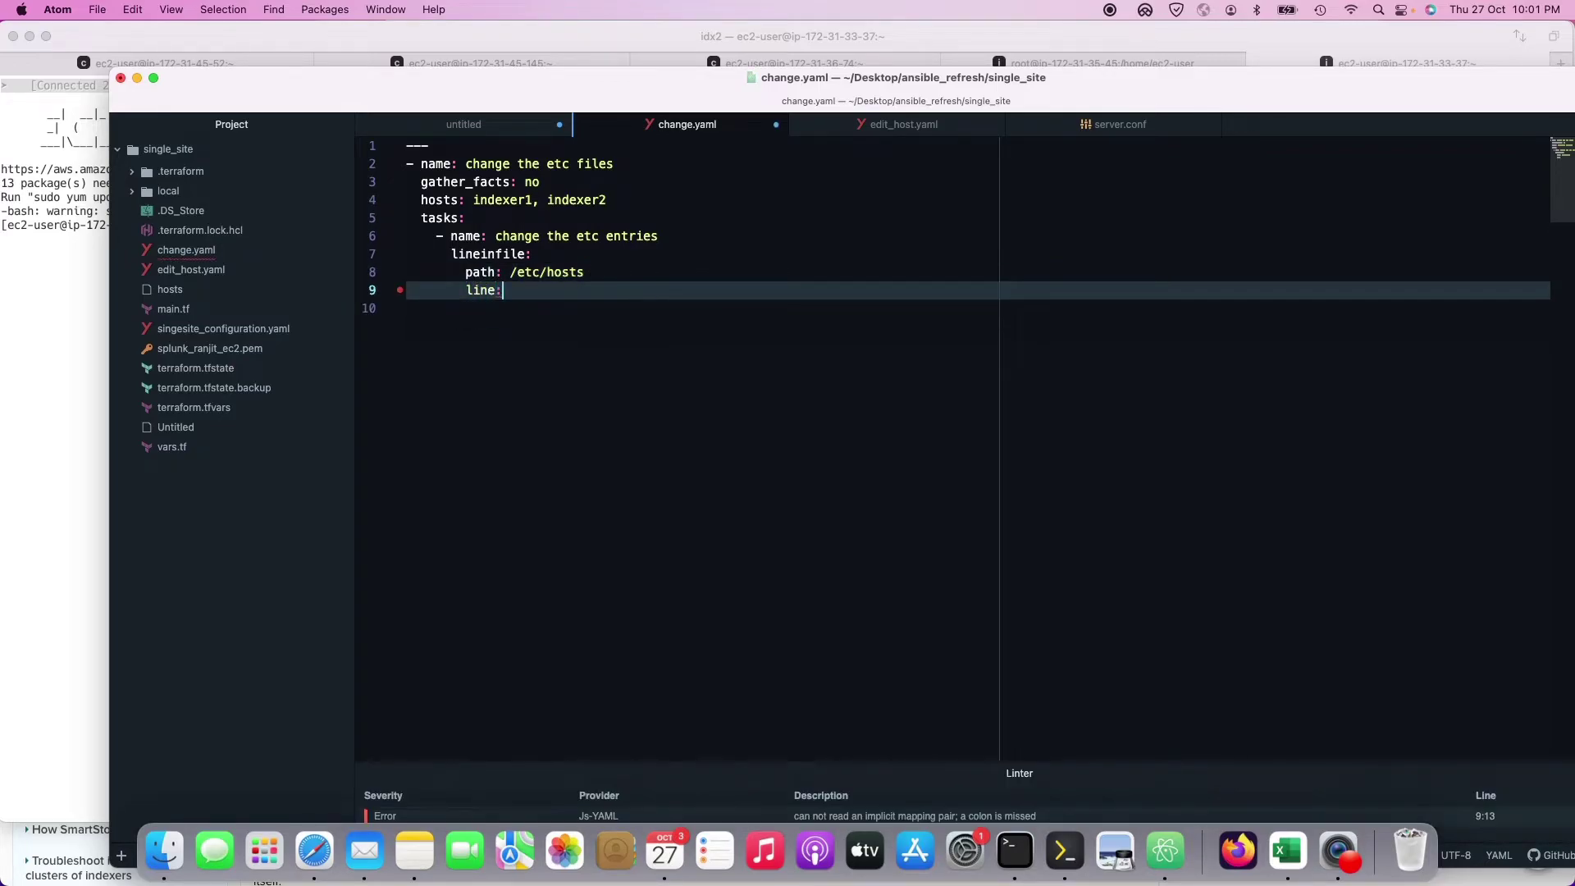
pyautogui.press('super+Tab')
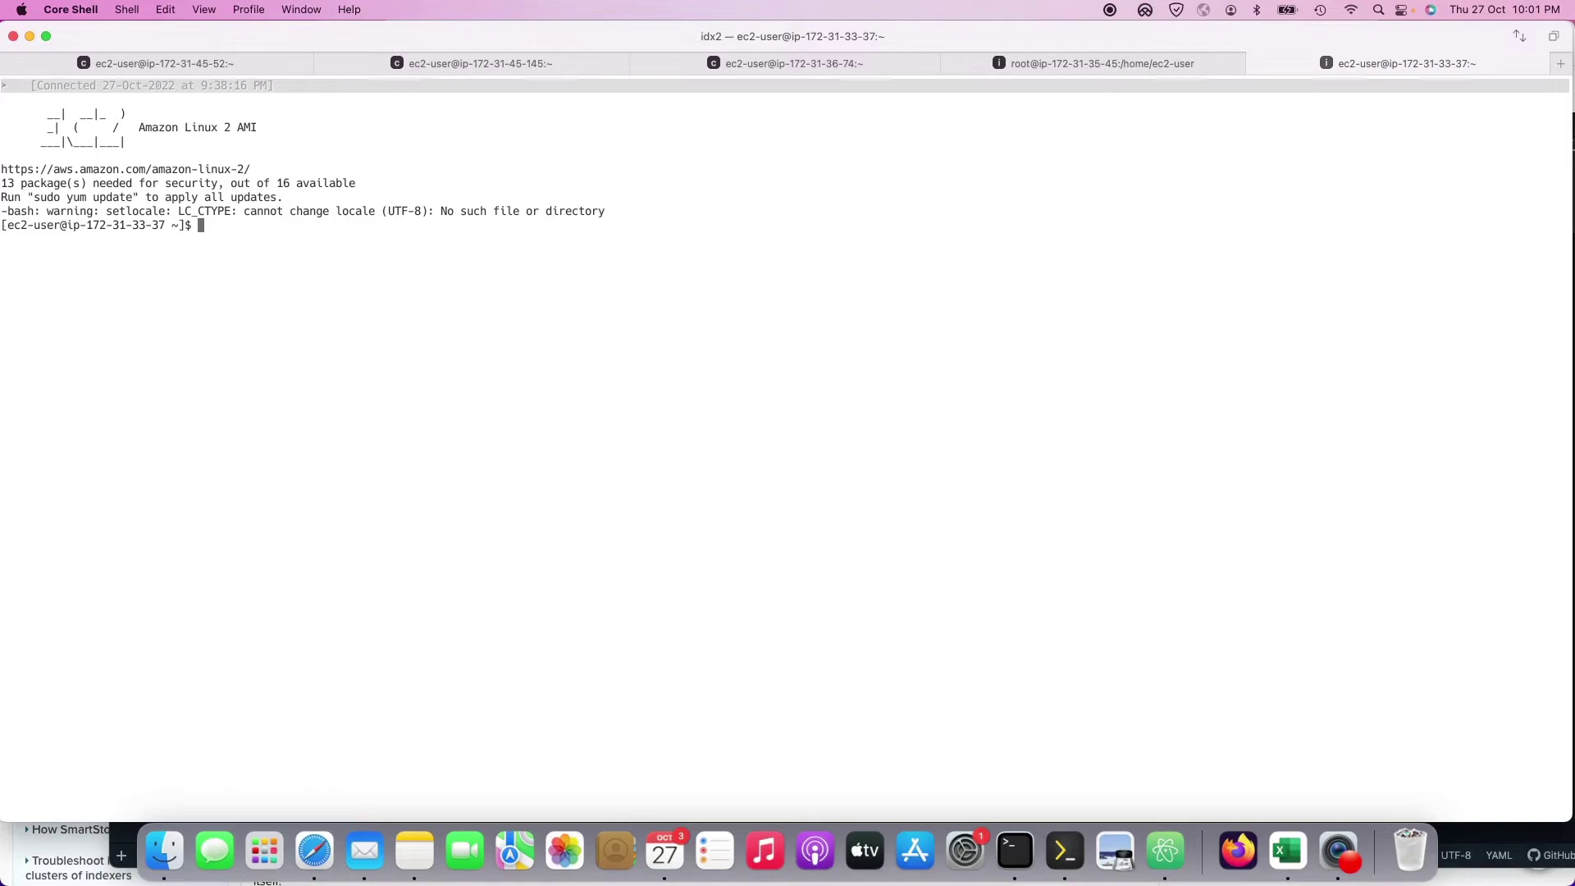
# Step: Copy the cm address 172.31.45.52 from the indexer's /etc/hosts into the task's line value
pyautogui.write('cat /etc/hosts')
pyautogui.press('Return')
pyautogui.doubleClick(39, 268)
pyautogui.press('super+c')
pyautogui.press('super+Tab')
pyautogui.press('super+v')
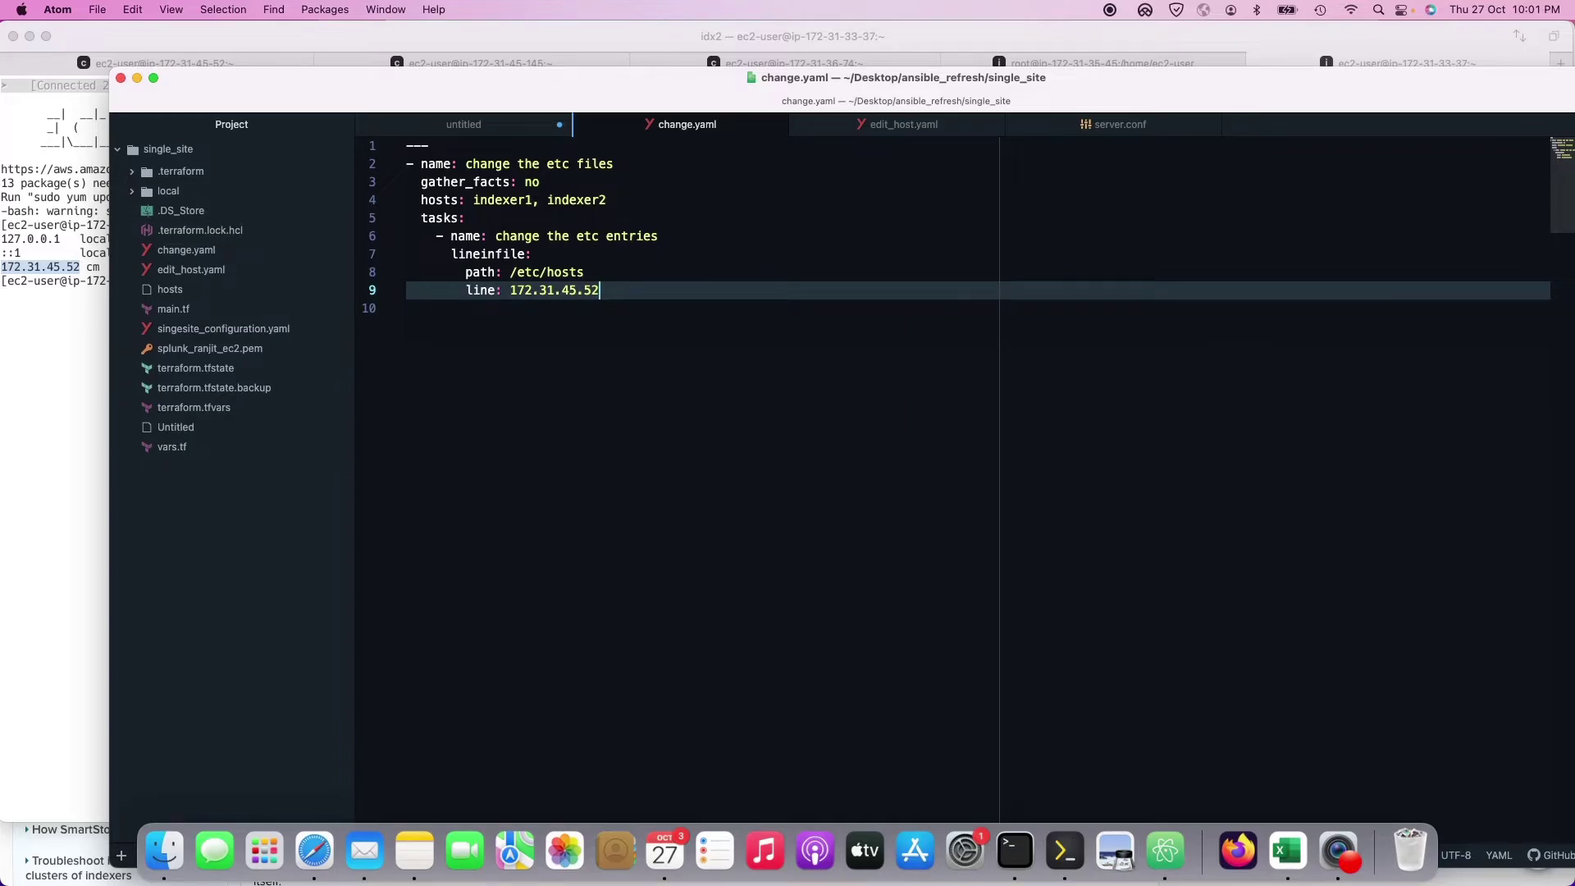
pyautogui.click(1109, 10)
pyautogui.click(1115, 49)
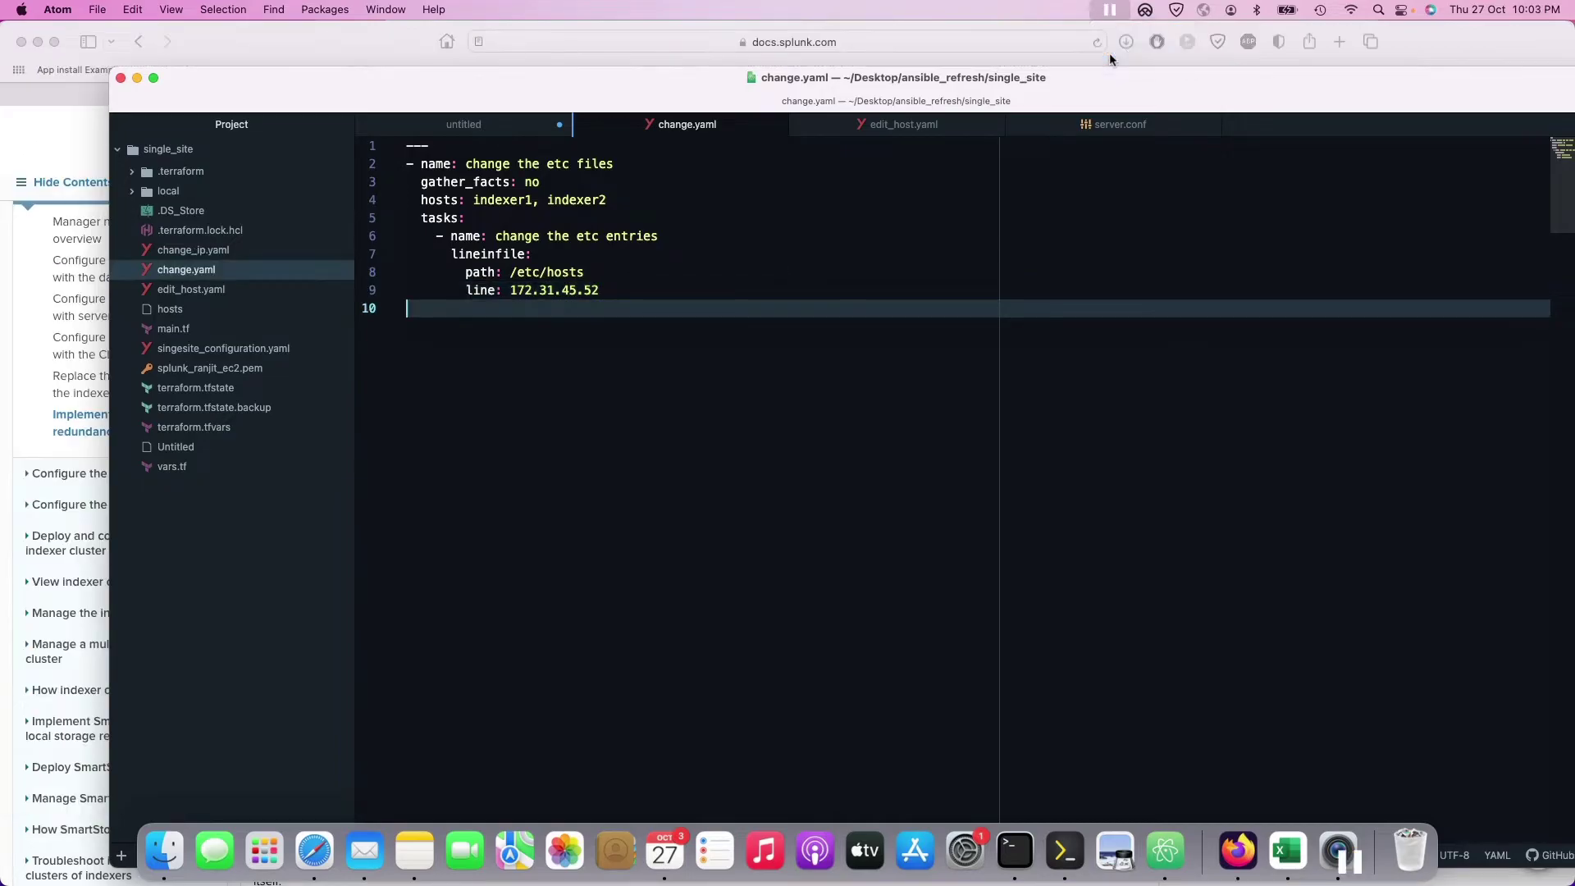
# Step: Rename the task's lineinfile module to replace, path to dest, and line to regexep
pyautogui.doubleClick(490, 254)
pyautogui.write('replace')
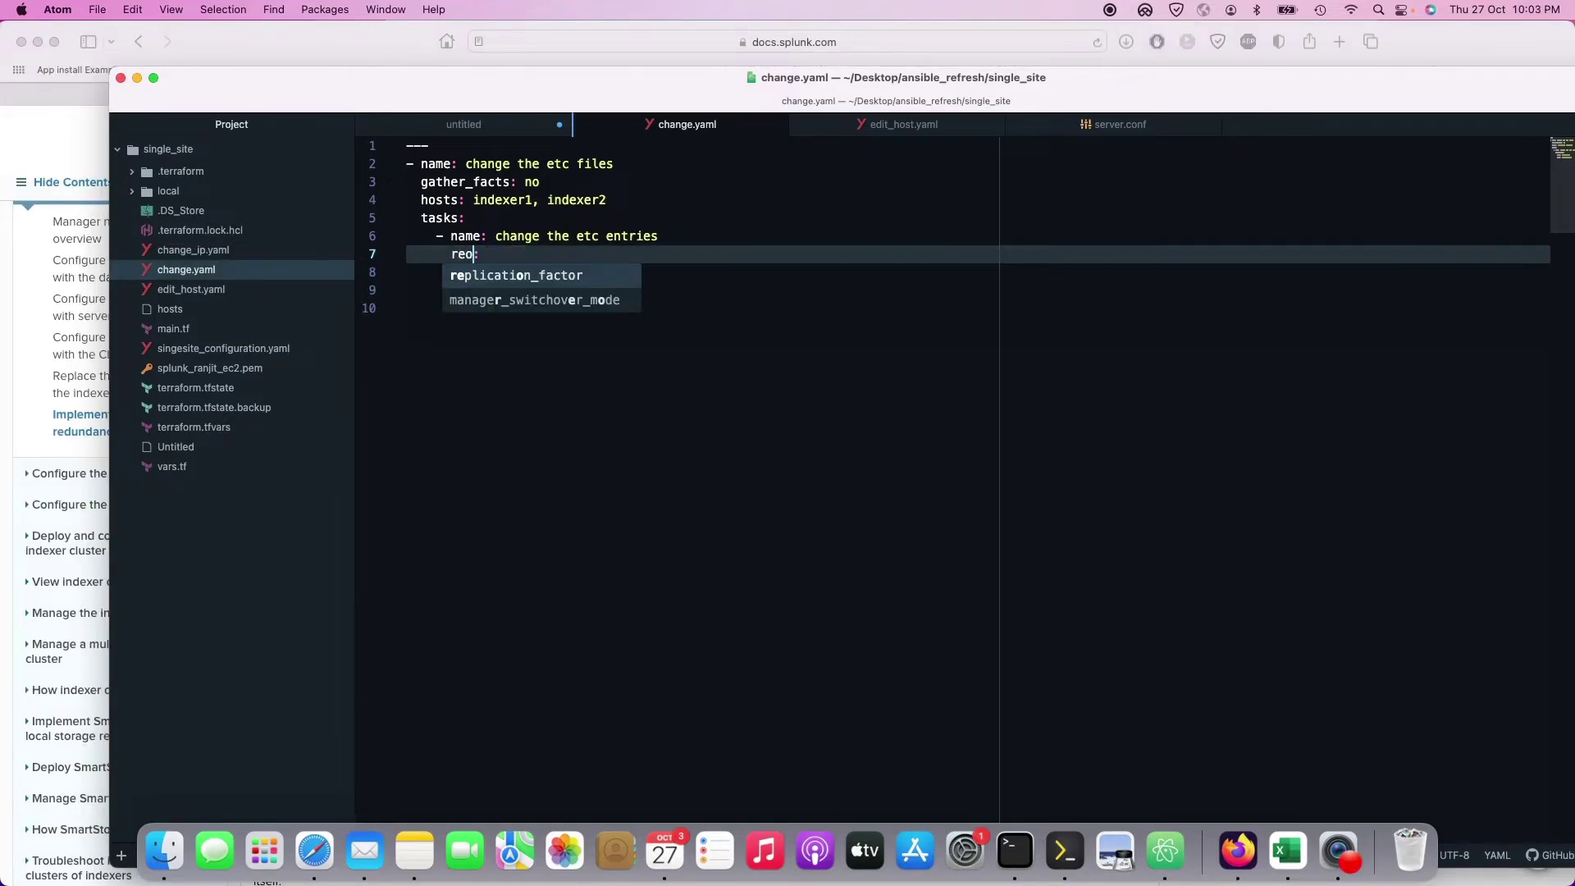
pyautogui.press('BackSpace')
pyautogui.press('BackSpace')
pyautogui.press('BackSpace')
pyautogui.press('BackSpace')
pyautogui.press('BackSpace')
pyautogui.write('o')
pyautogui.write('place')
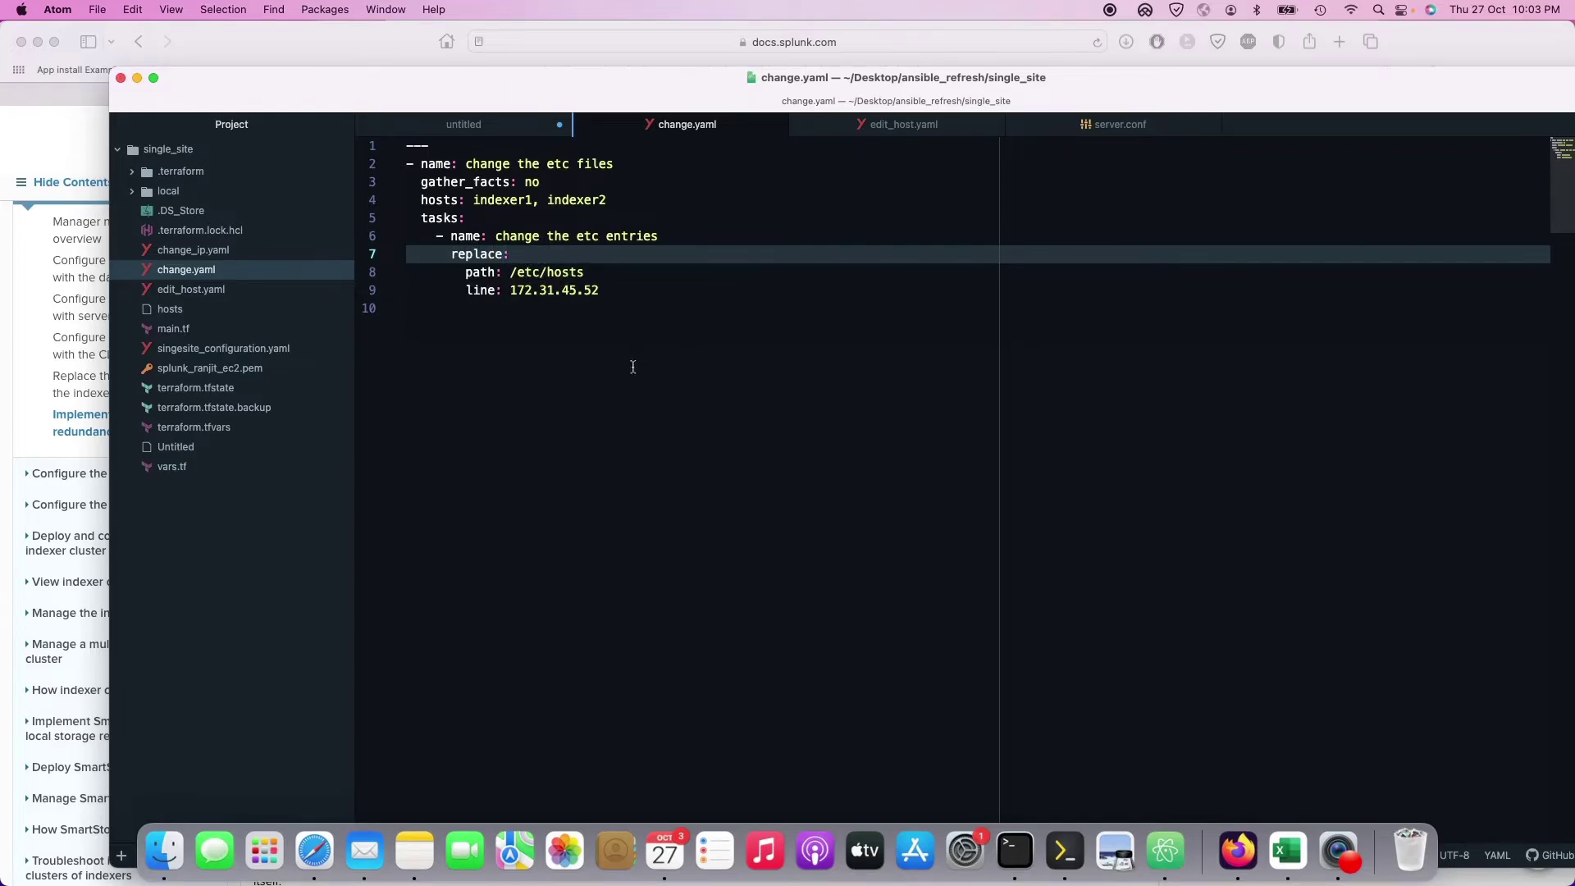
pyautogui.doubleClick(473, 272)
pyautogui.write('dest')
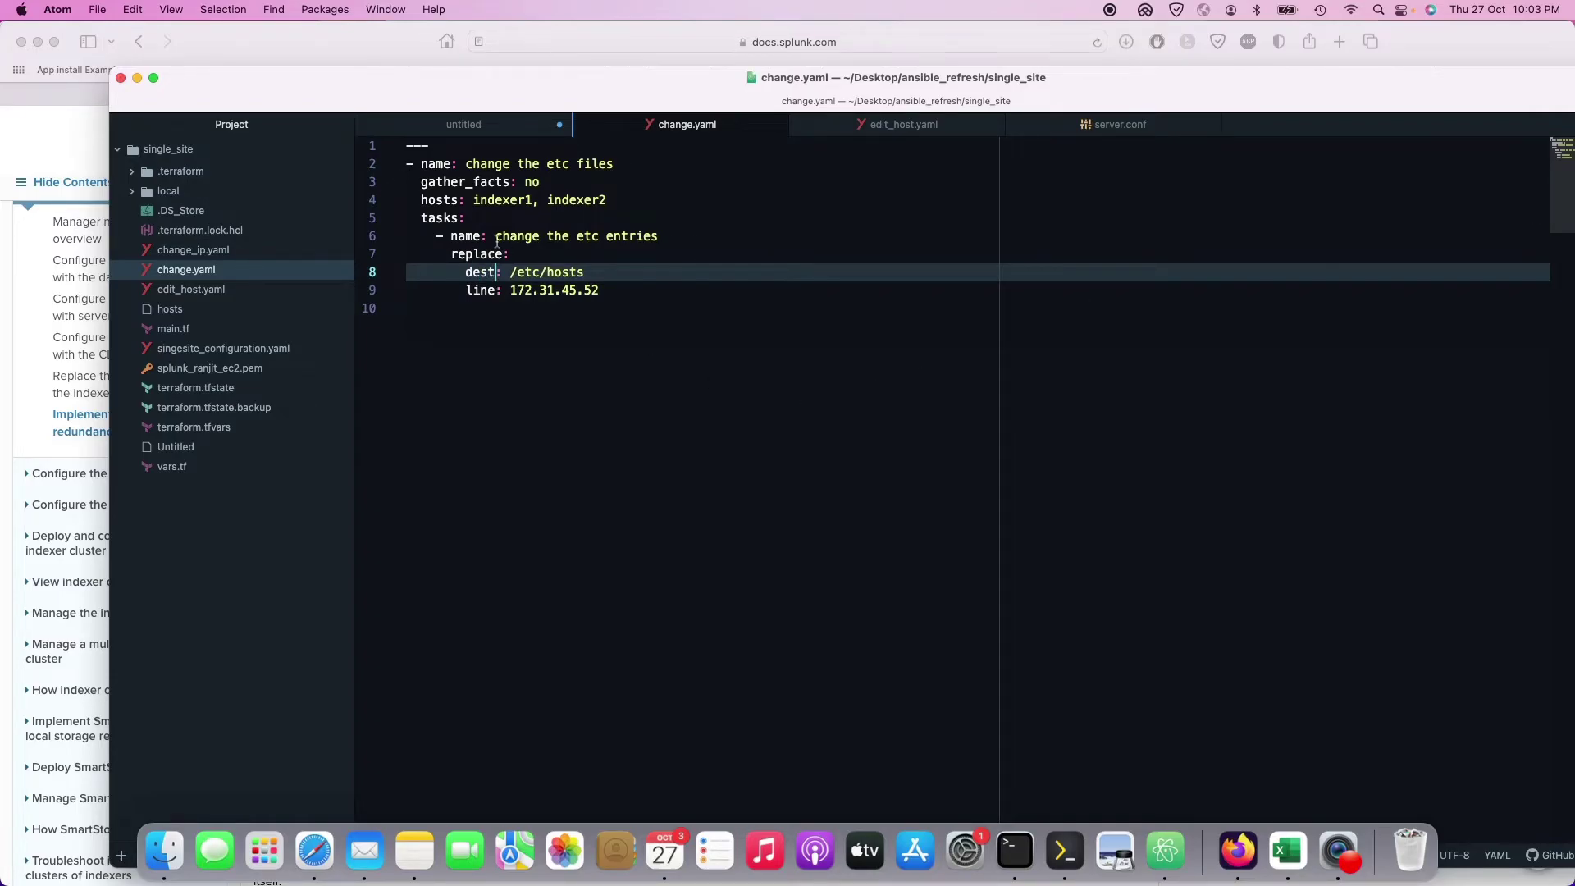
pyautogui.doubleClick(479, 291)
pyautogui.write('egexe')
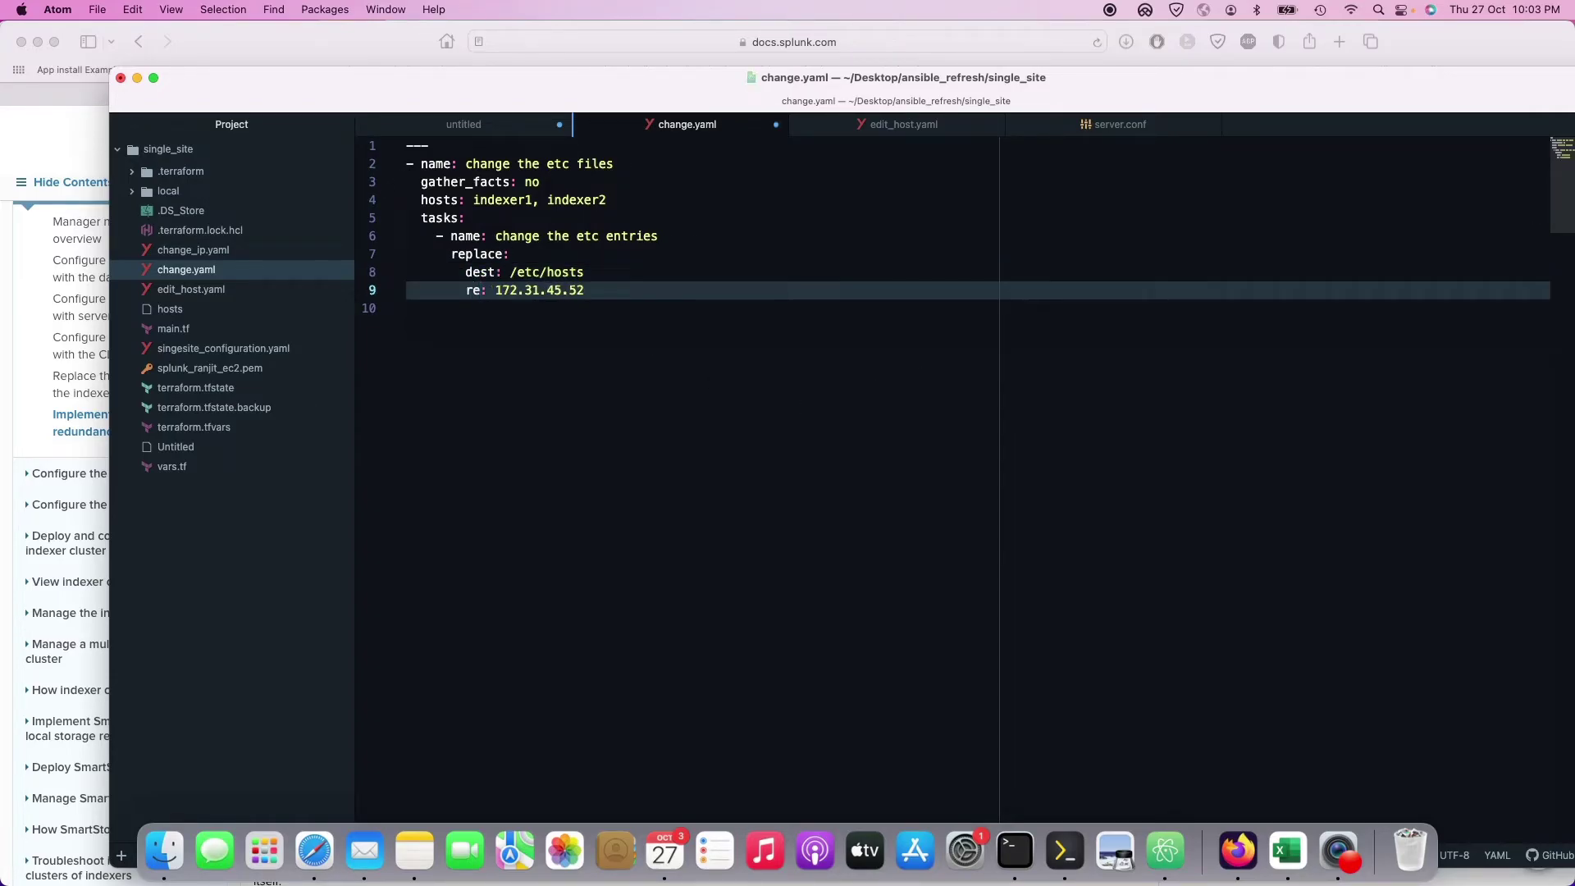
pyautogui.write('p')
# Step: Check that the regexep value 172.31.45.52 matches the address in the hosts output
pyautogui.click(1060, 847)
pyautogui.doubleClick(41, 267)
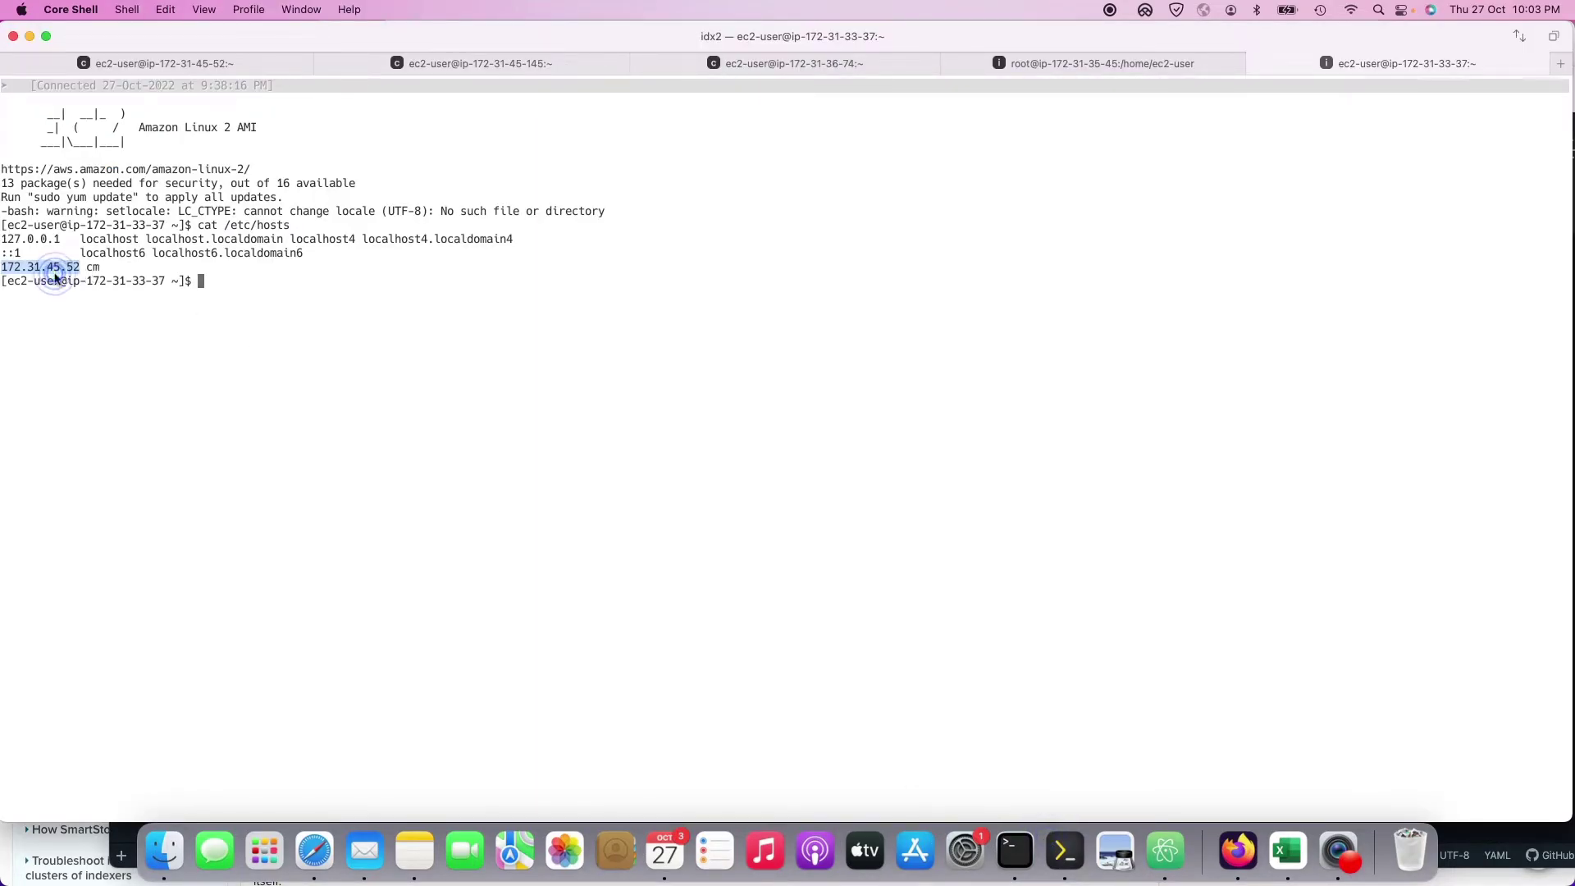
pyautogui.press('super+Tab')
pyautogui.moveTo(622, 290); pyautogui.dragTo(530, 290)
pyautogui.click(652, 289)
# Step: Add a replace line set to cm2's IP 172.31.45.145, taken from ifconfig on cm2
pyautogui.press('Return')
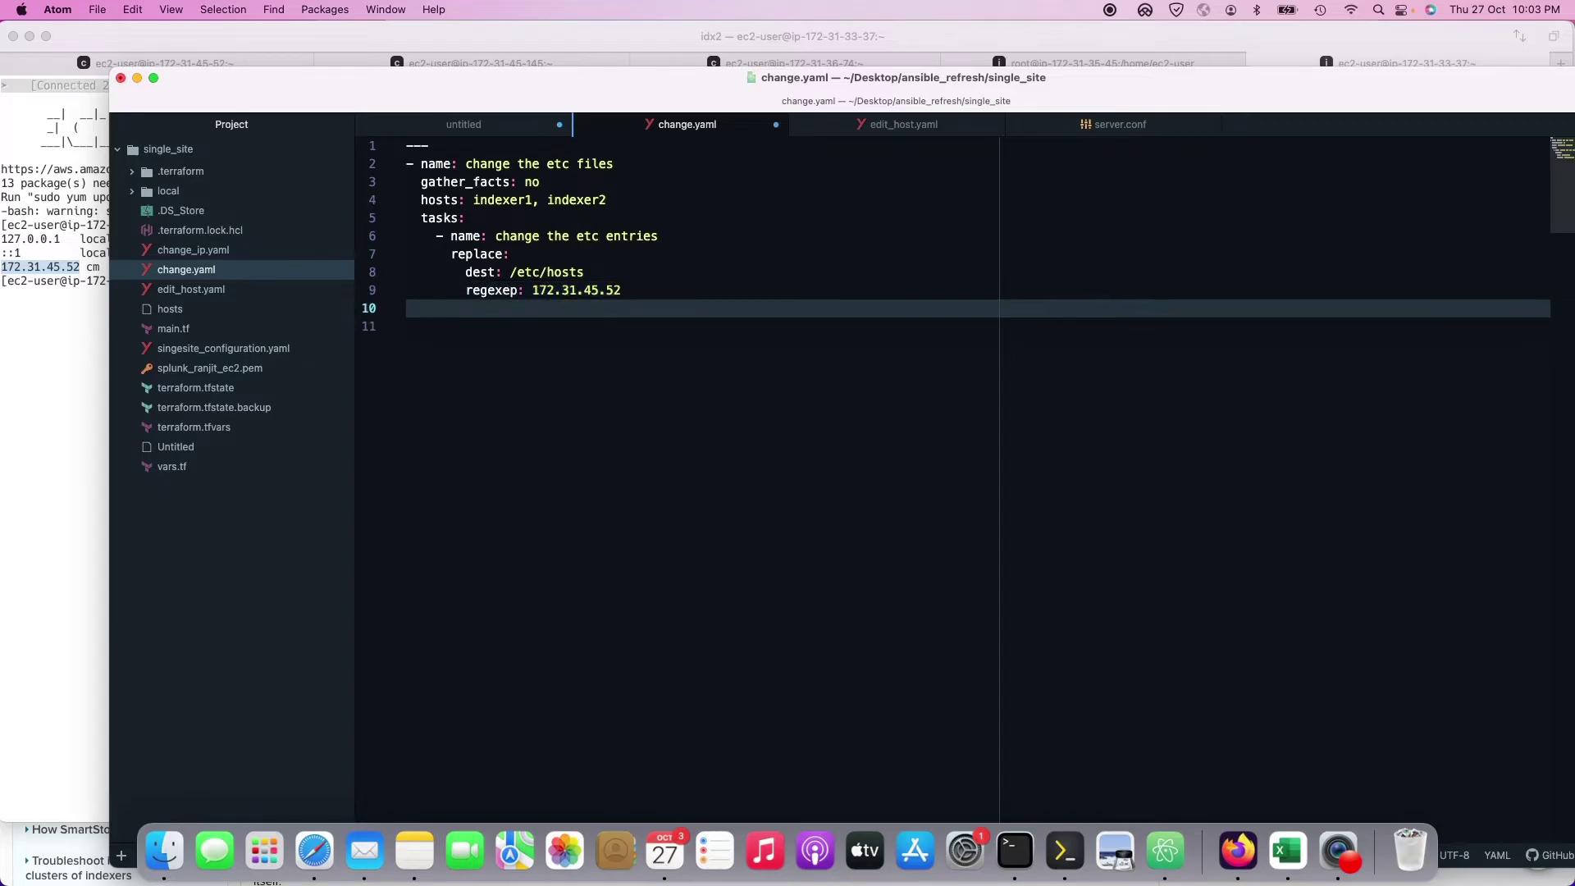
pyautogui.write('replace:')
pyautogui.click(1065, 851)
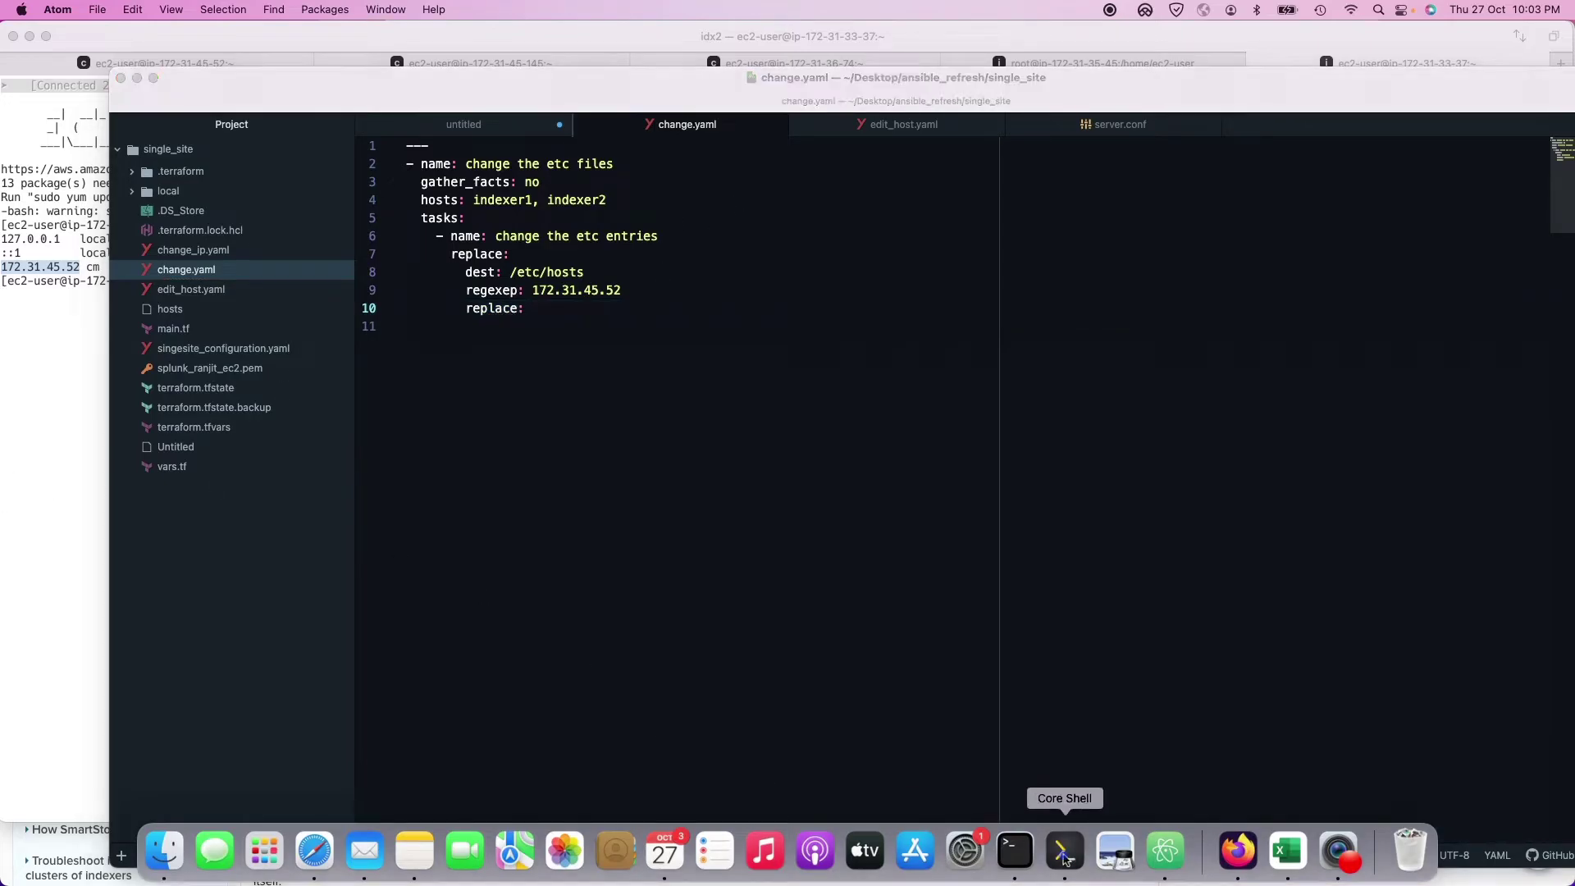
pyautogui.click(525, 69)
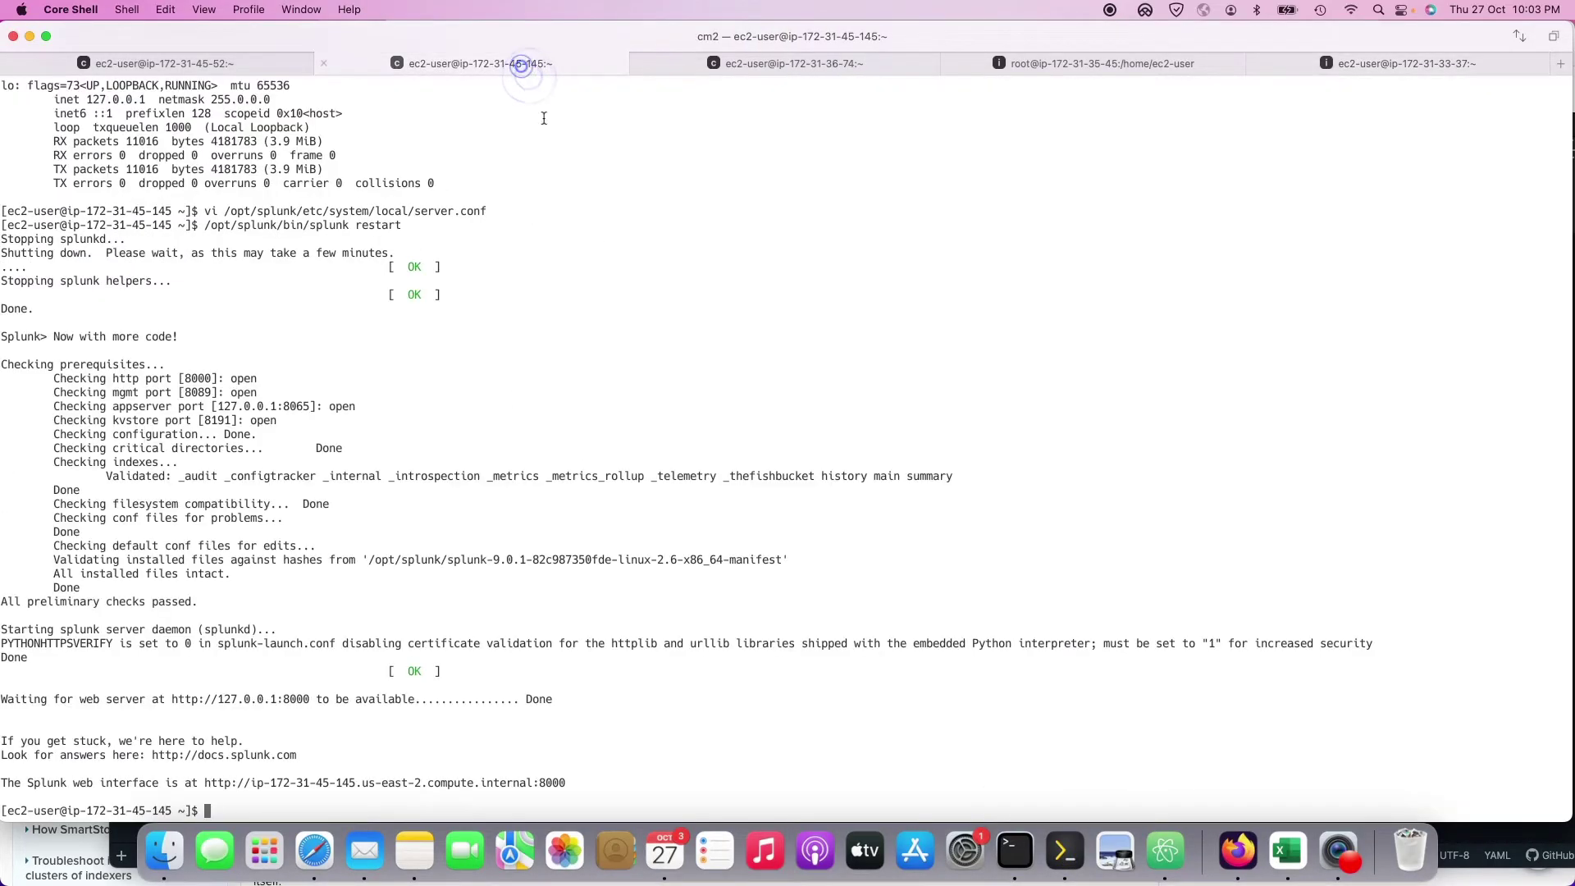
pyautogui.write('ifconfig')
pyautogui.press('Return')
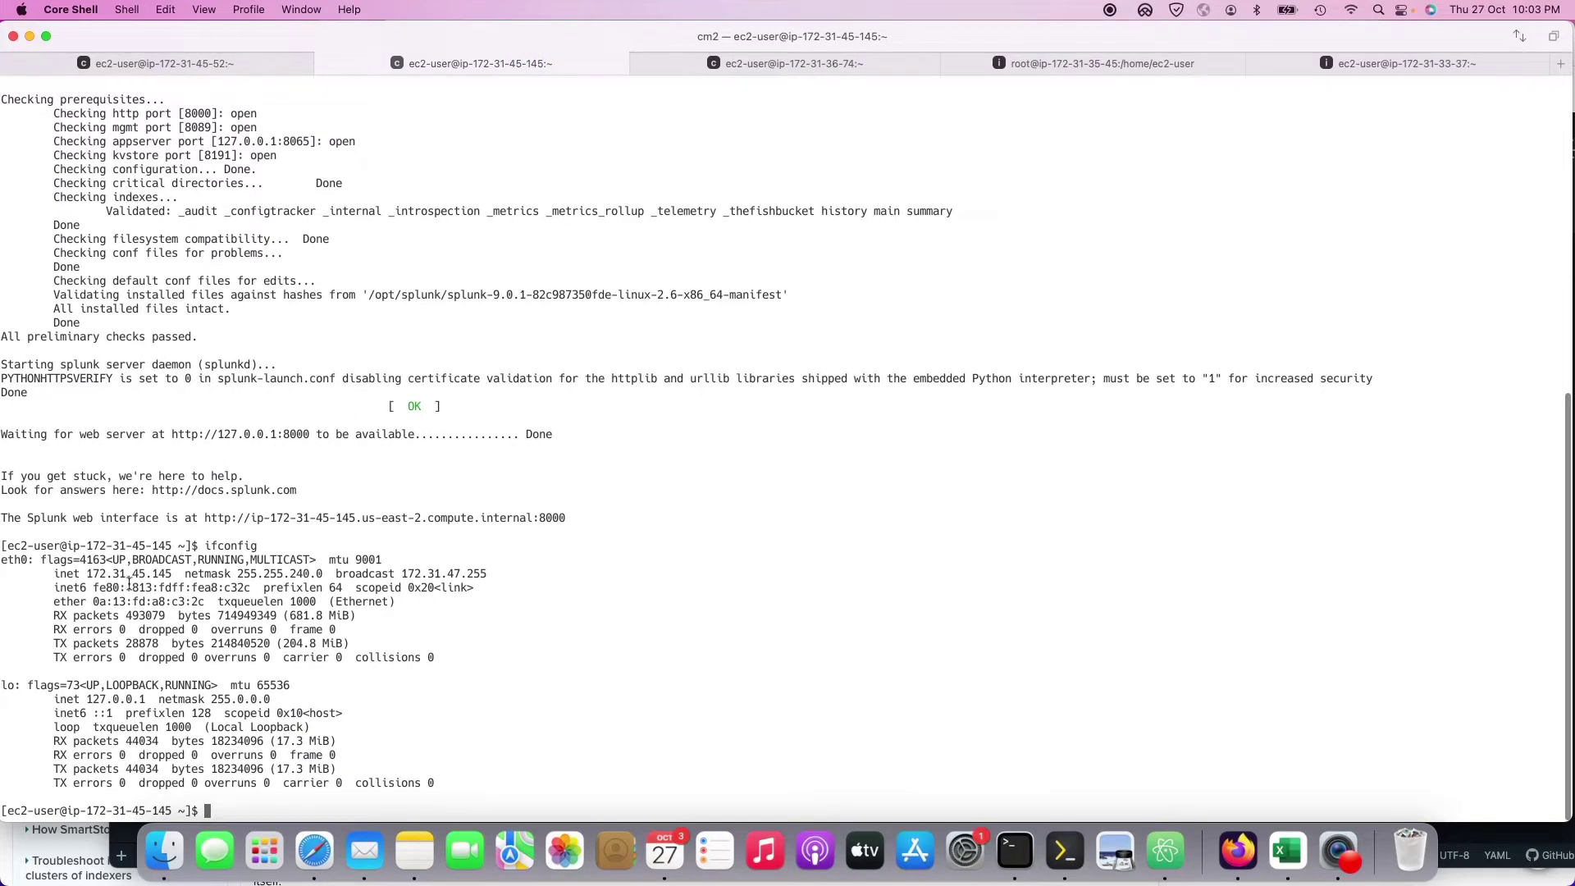
pyautogui.doubleClick(129, 573)
pyautogui.press('super+c')
pyautogui.press('super+Tab')
pyautogui.press('super+v')
# Step: Add become: true and become_user: root to the task, then move the editor aside
pyautogui.press('Return')
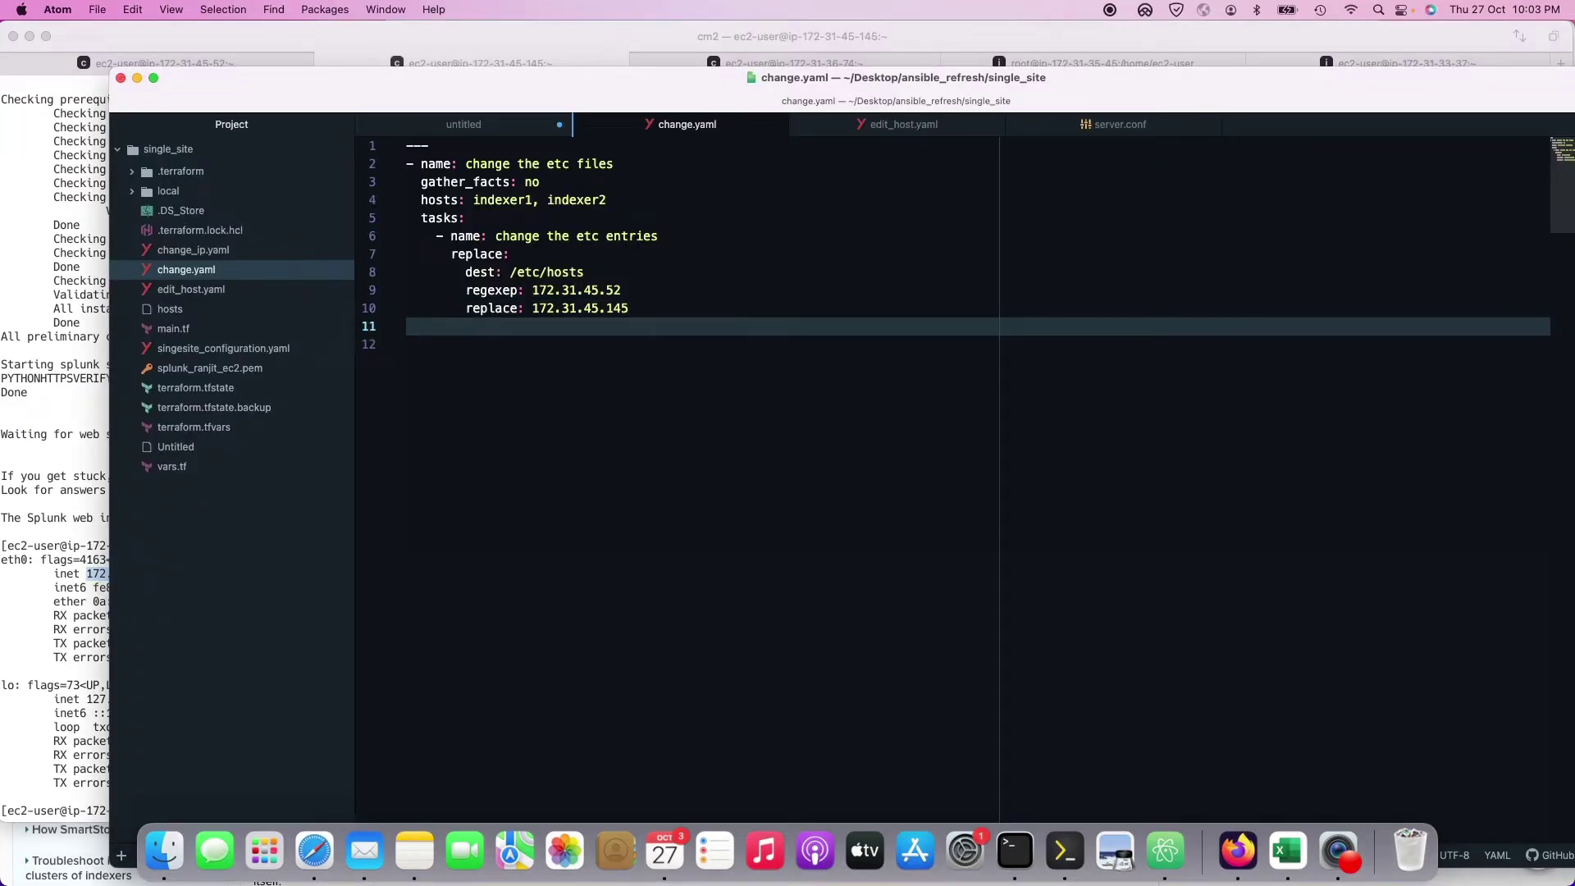
pyautogui.write('become: true')
pyautogui.press('Return')
pyautogui.write('become')
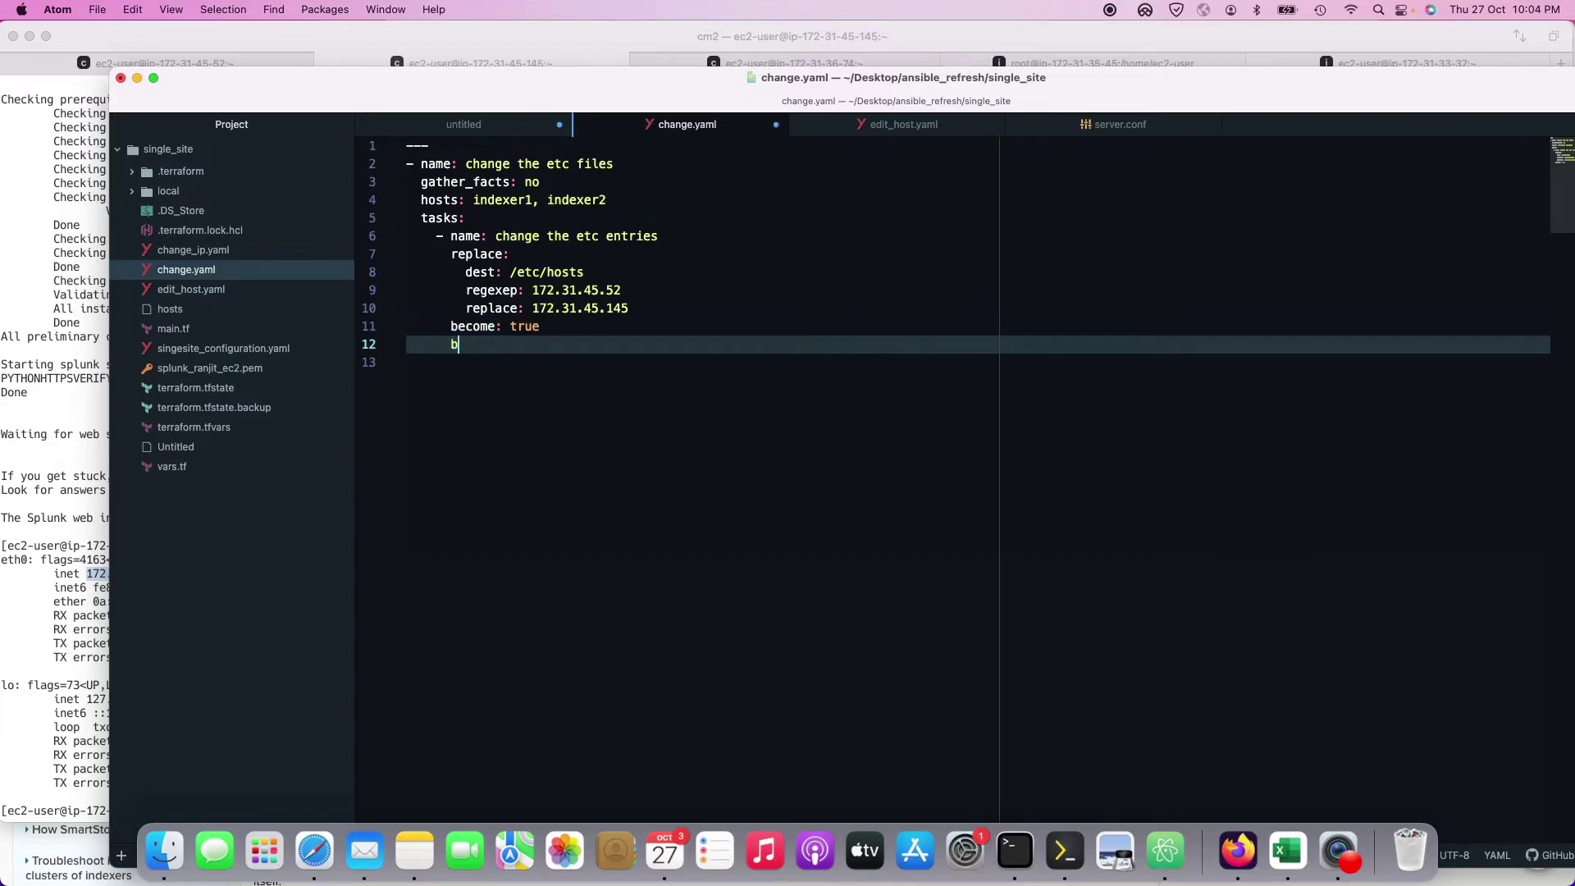
pyautogui.write('_user')
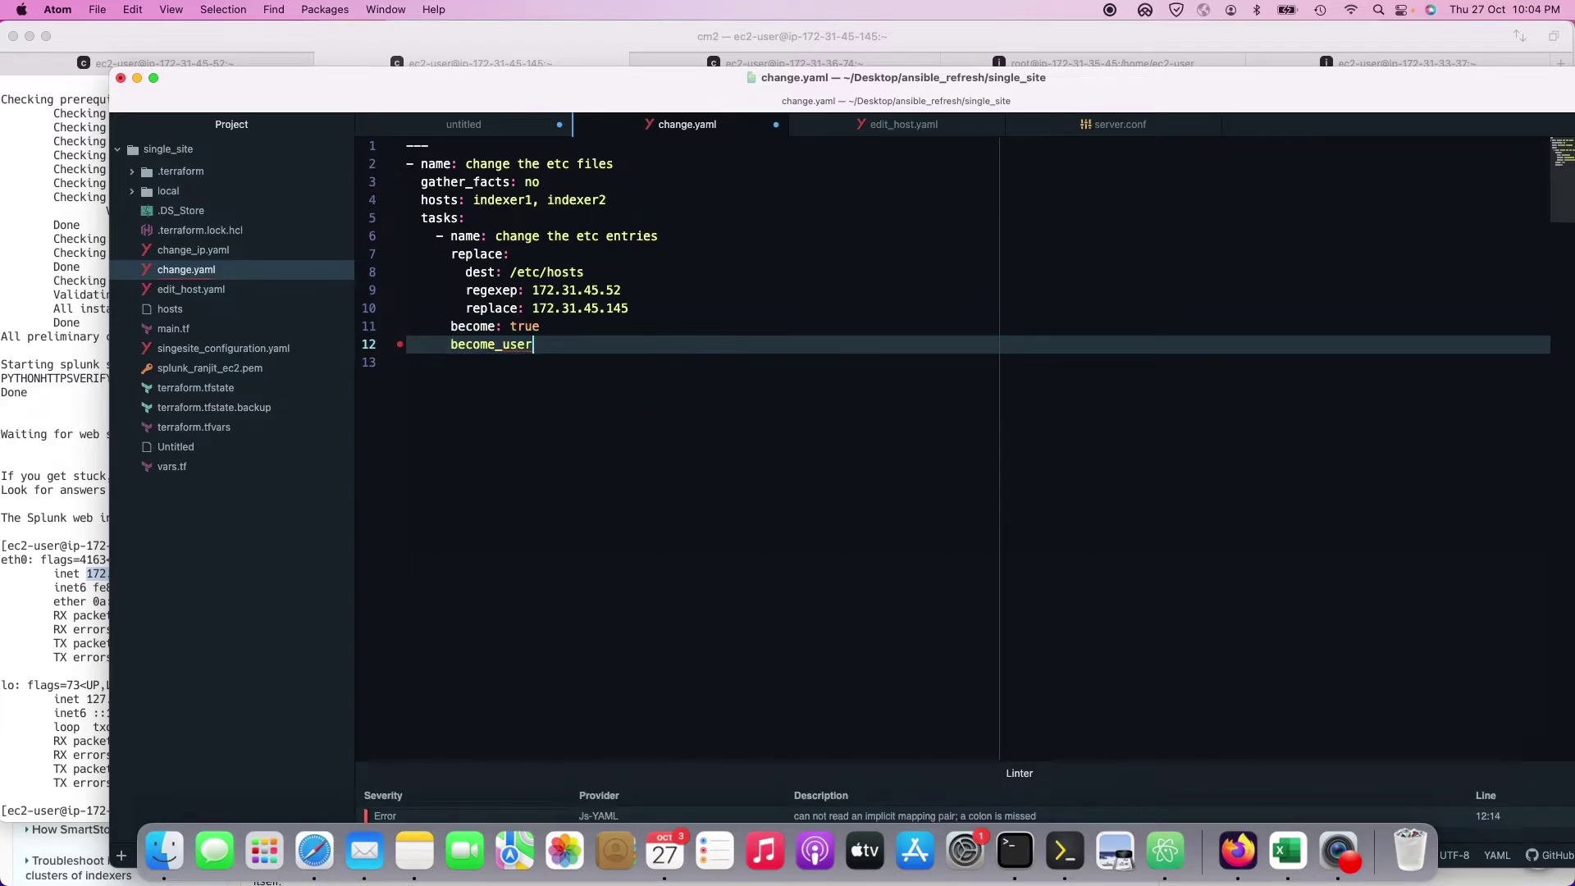
pyautogui.write(': root')
pyautogui.press('BackSpace')
pyautogui.press('BackSpace')
pyautogui.press('BackSpace')
pyautogui.press('BackSpace')
pyautogui.press('BackSpace')
pyautogui.press('BackSpace')
pyautogui.press('BackSpace')
pyautogui.press('BackSpace')
pyautogui.press('BackSpace')
pyautogui.press('BackSpace')
pyautogui.write('user: root')
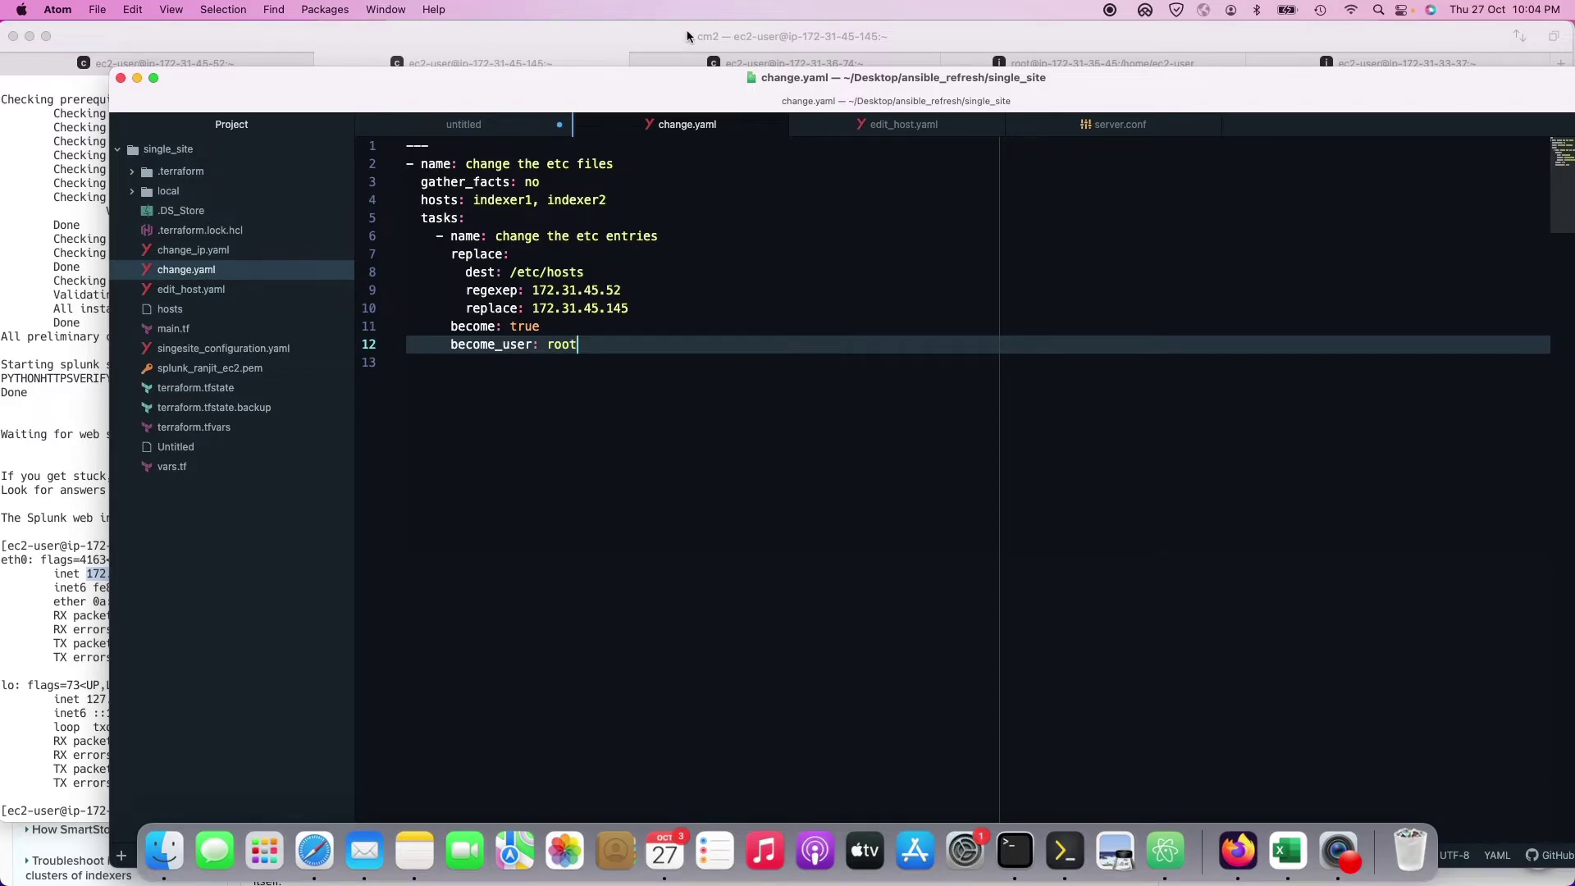
pyautogui.moveTo(579, 85); pyautogui.dragTo(1157, 110)
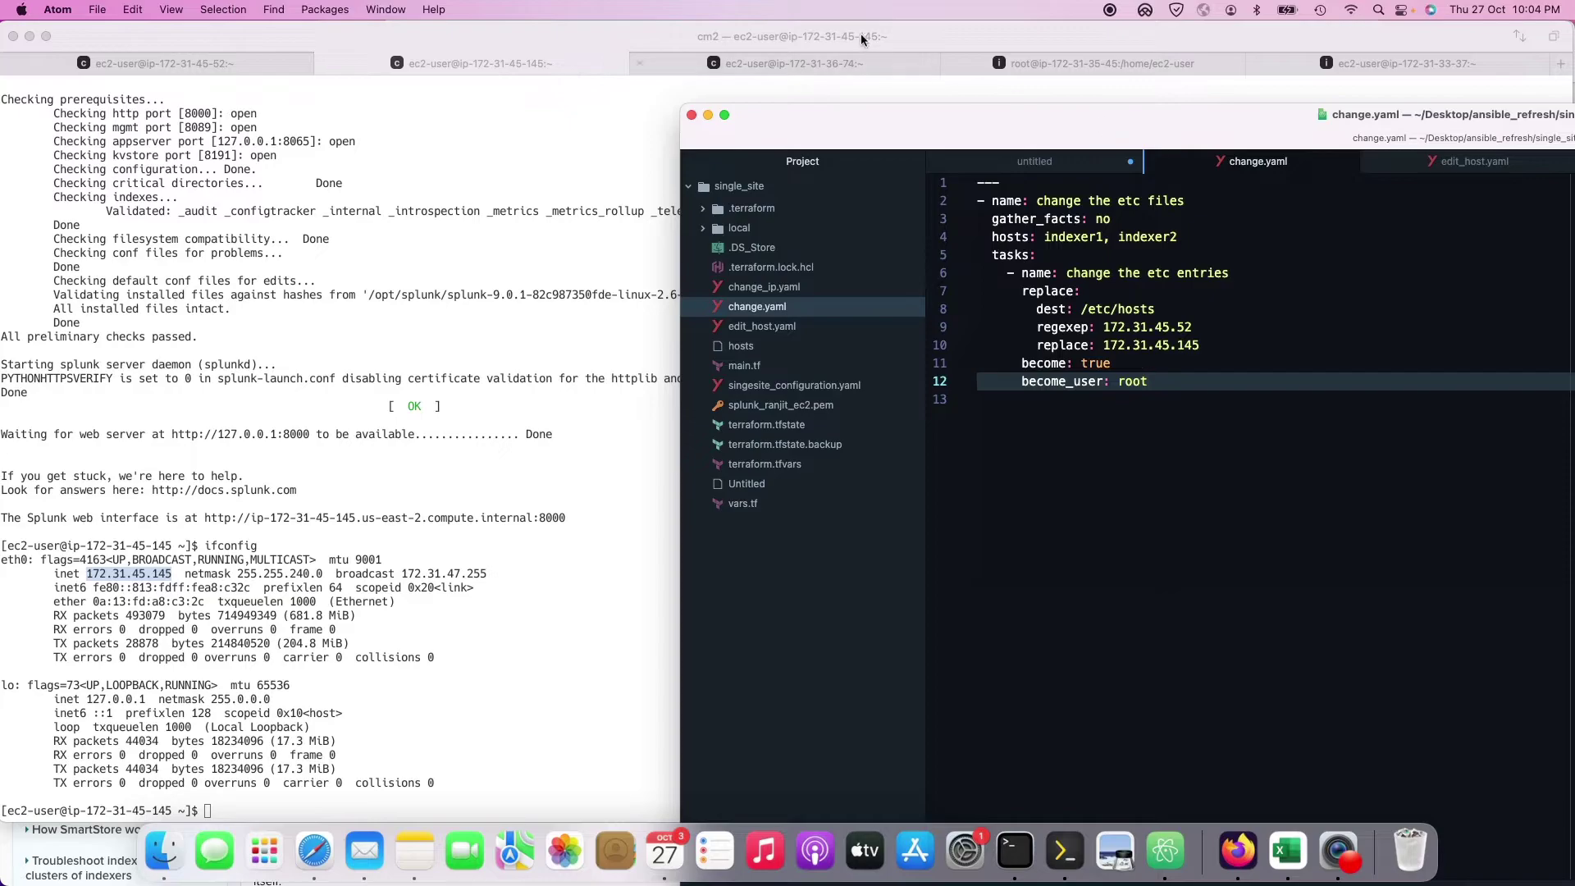
# Step: Print the idx1 indexer's /etc/hosts file with cat
pyautogui.click(969, 39)
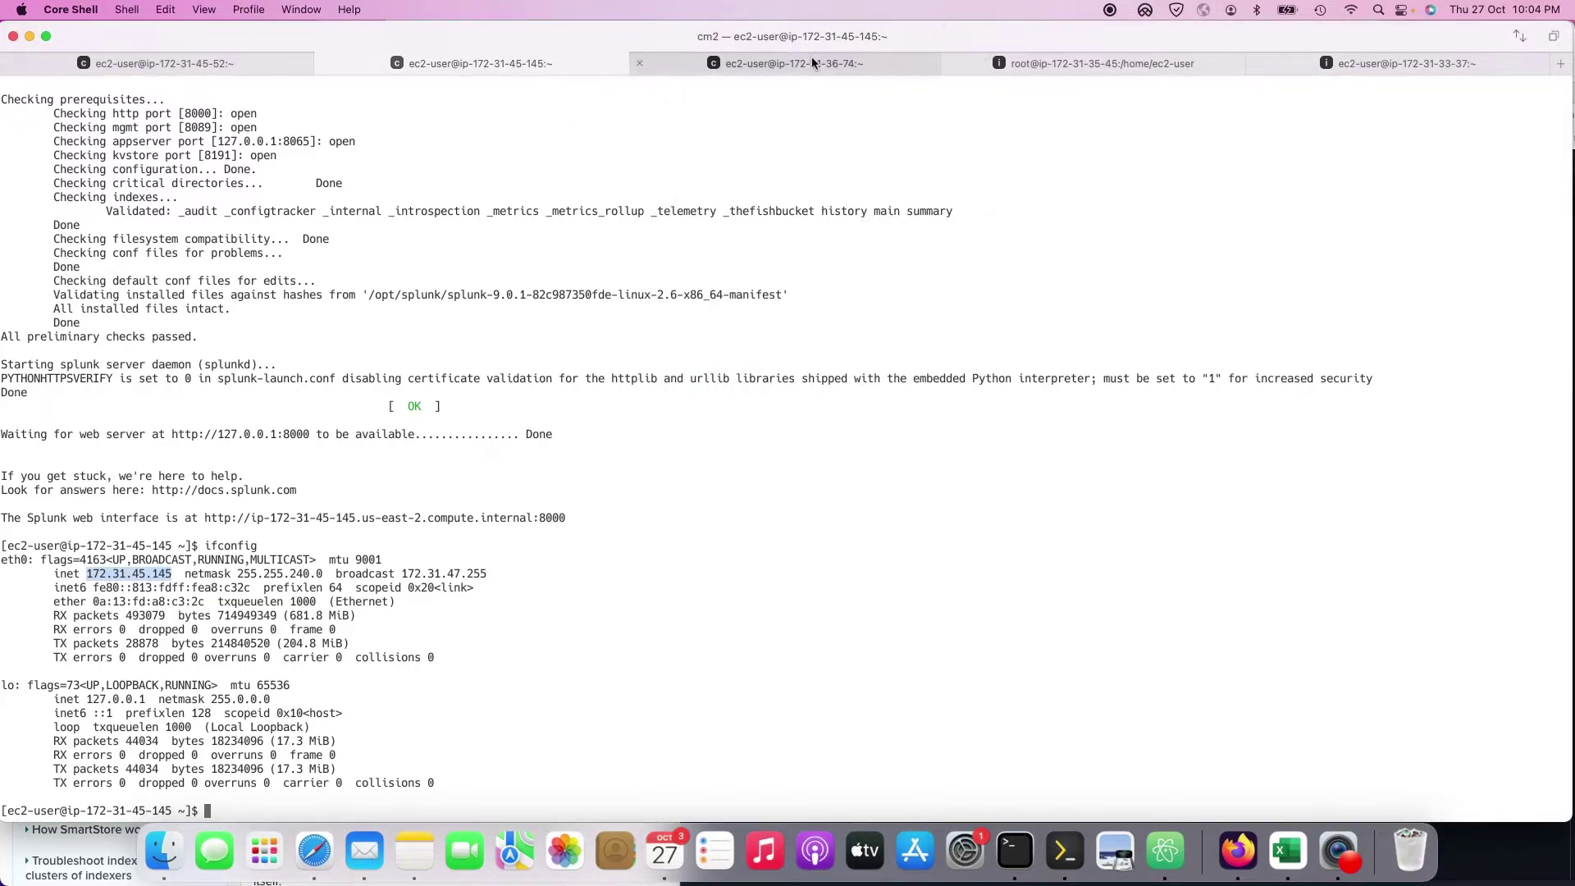
pyautogui.click(810, 58)
pyautogui.click(993, 66)
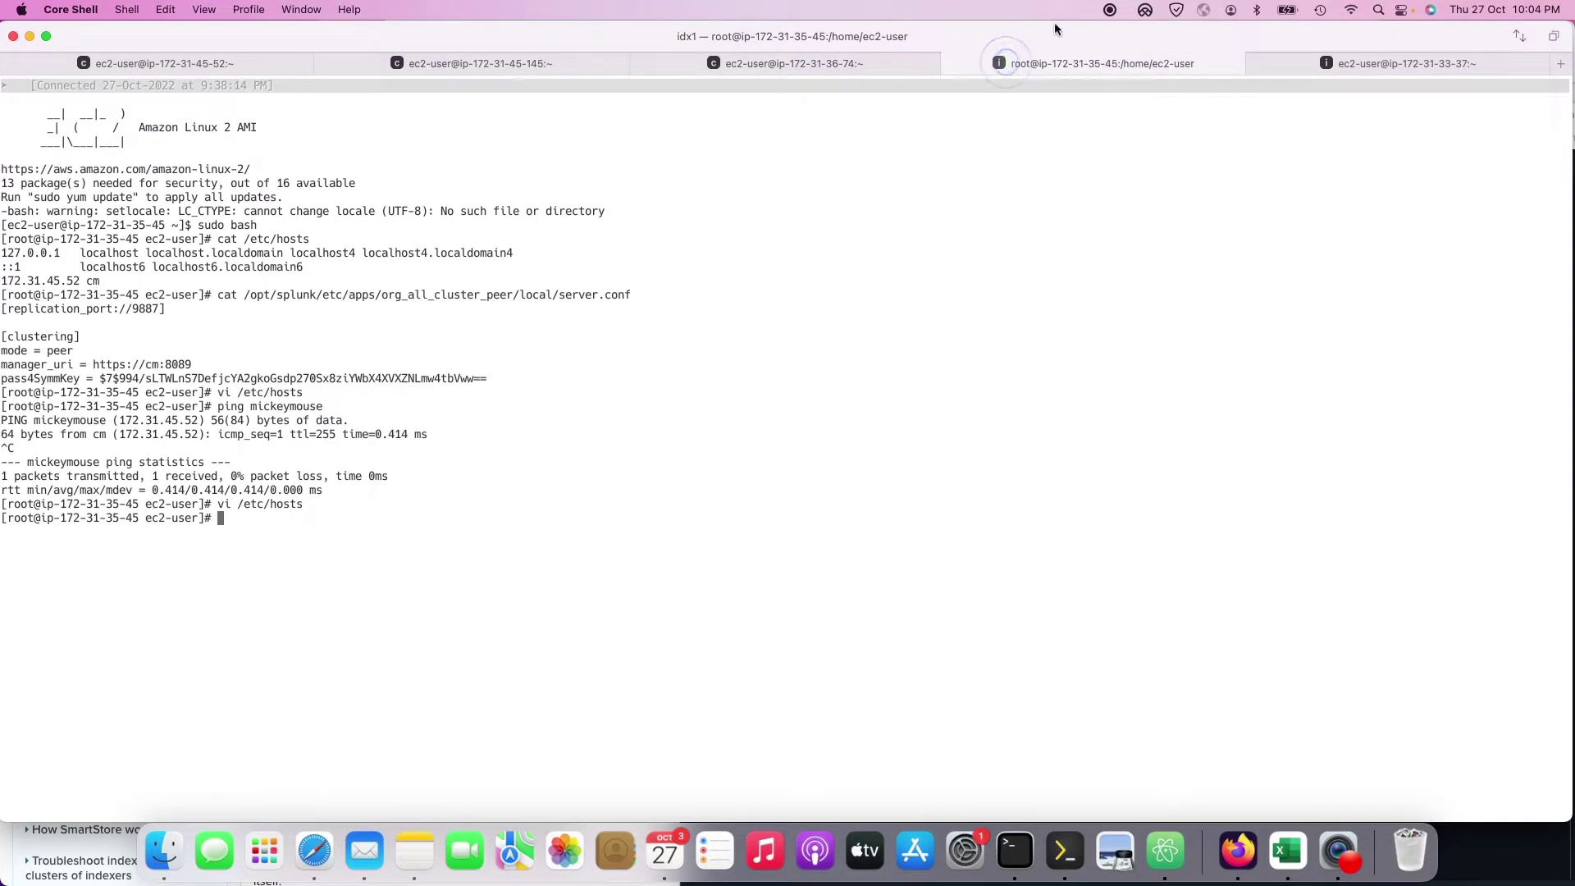
pyautogui.moveTo(305, 504); pyautogui.dragTo(238, 504)
pyautogui.press('super+c')
pyautogui.write('cat')
pyautogui.press('super+v')
pyautogui.press('Return')
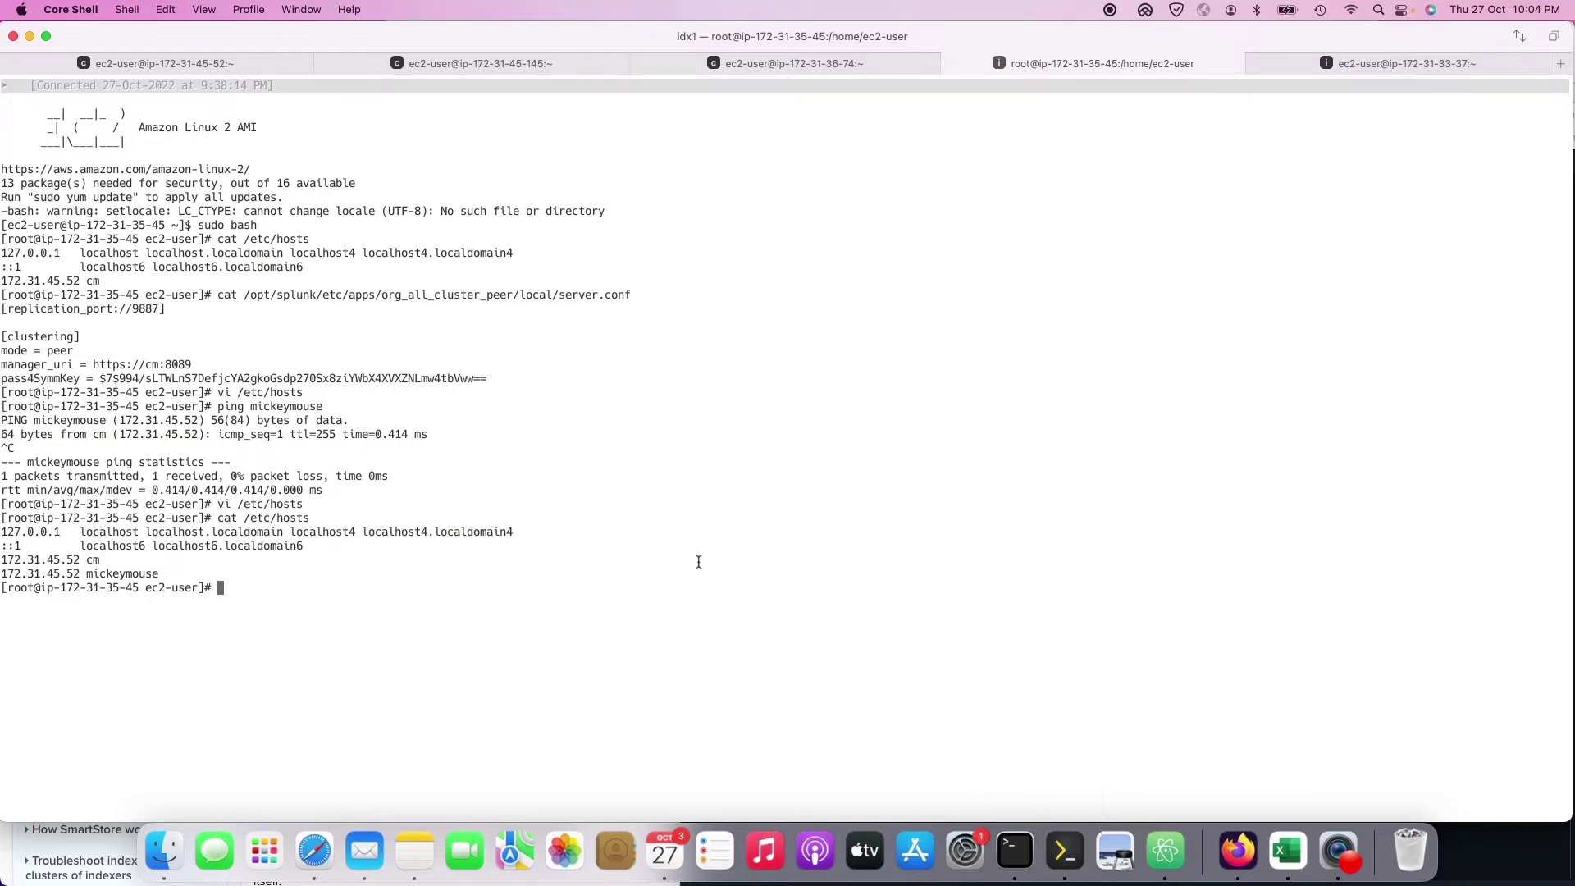
# Step: Open /etc/hosts in vi on idx1, then quit with :q! without saving changes
pyautogui.press('Up')
pyautogui.press('Up')
pyautogui.press('Return')
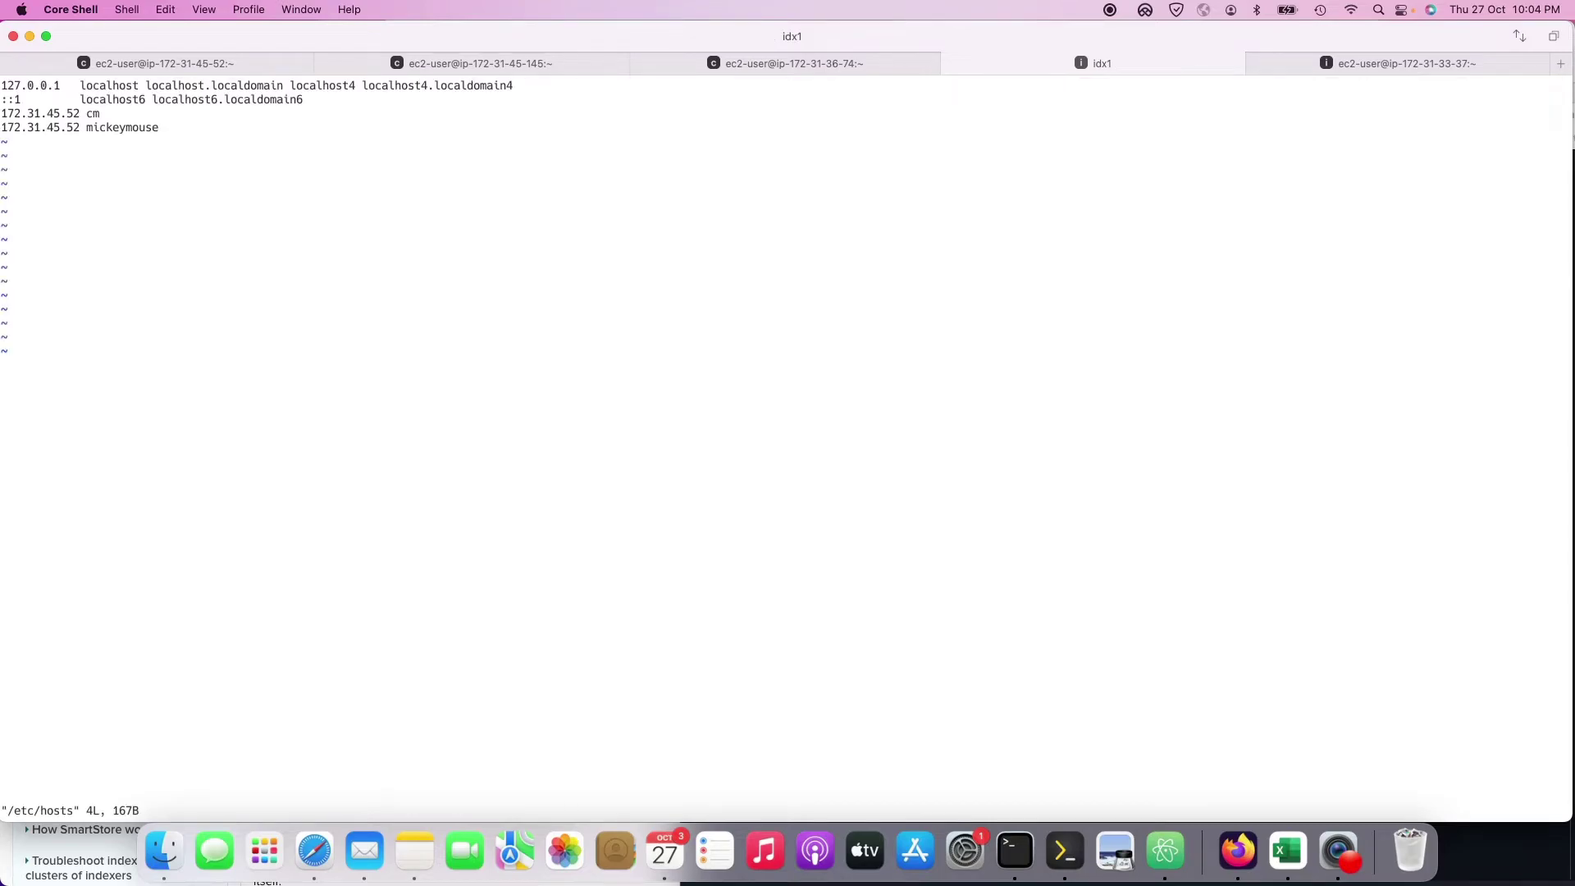
pyautogui.press('d')
pyautogui.press('d')
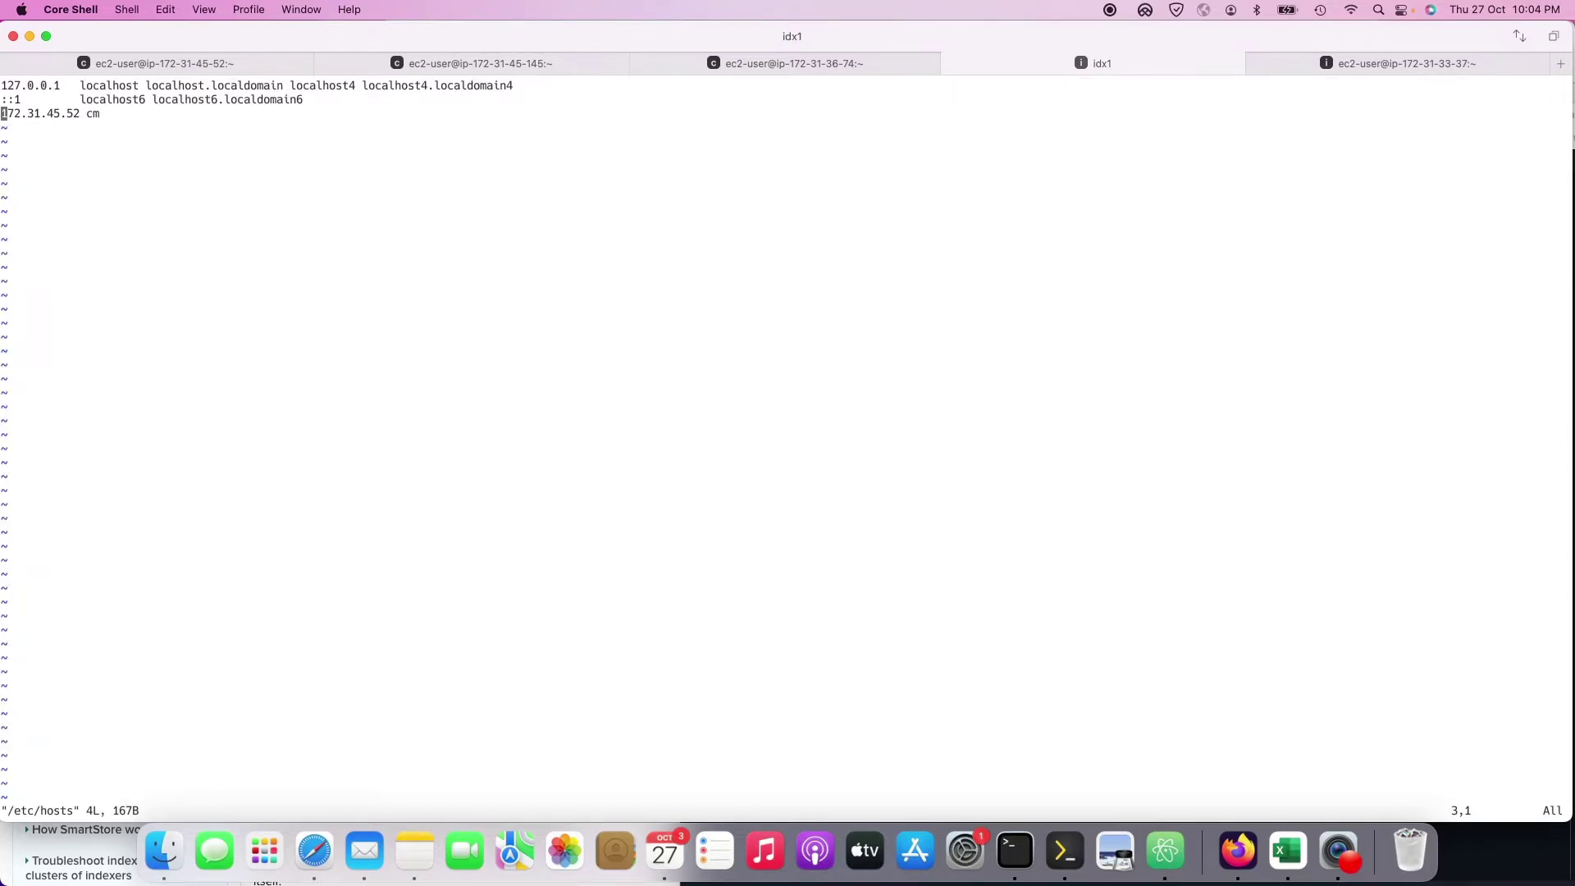
pyautogui.write(':wq1')
pyautogui.press('Return')
pyautogui.write(':q!')
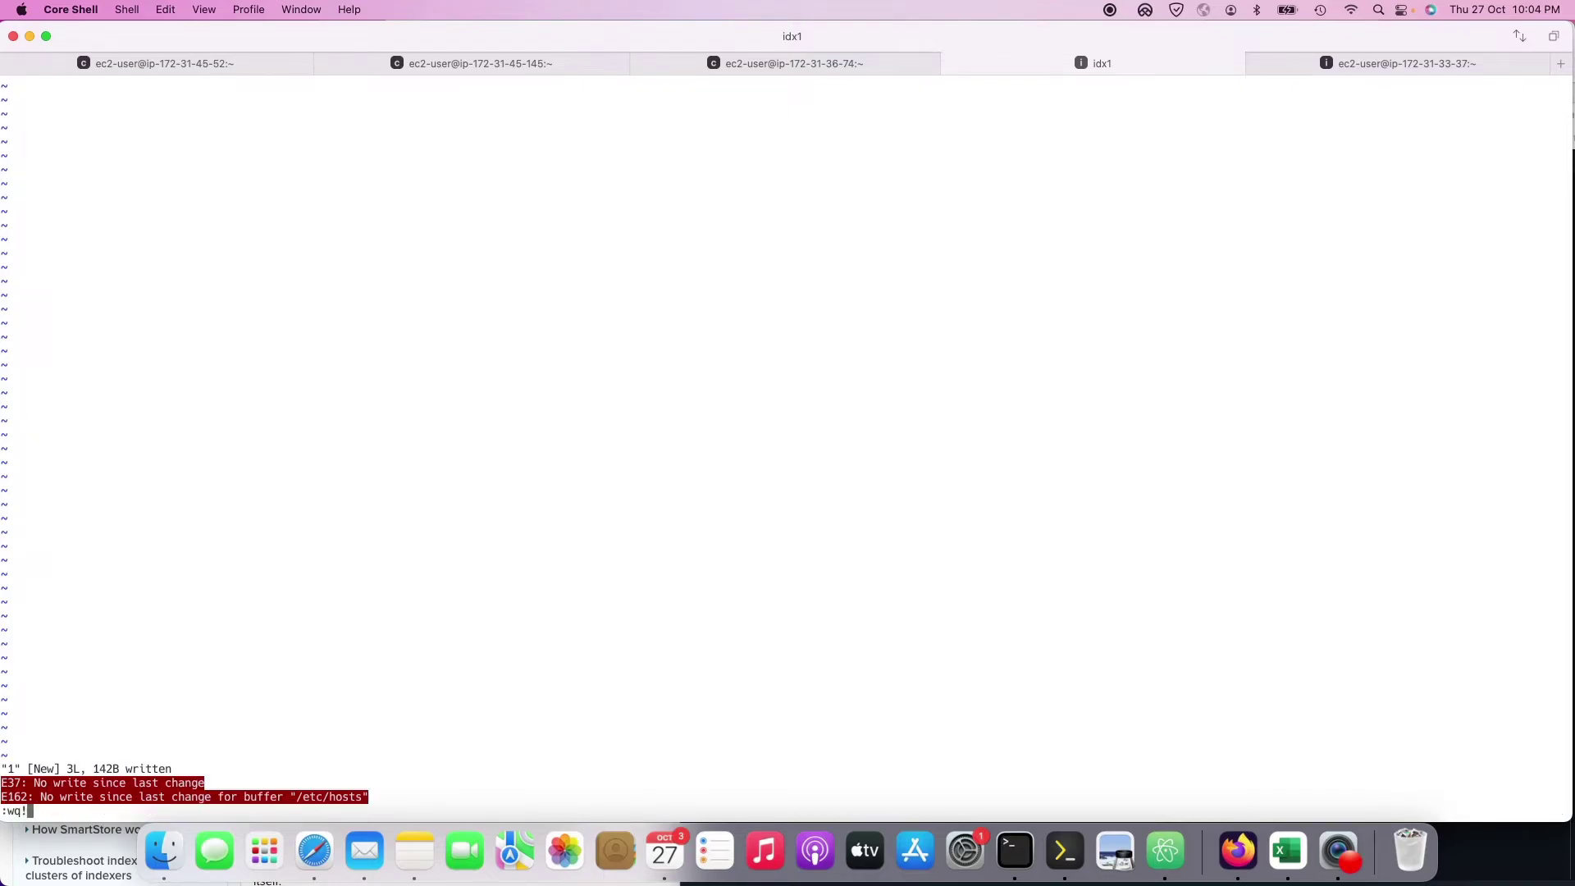
pyautogui.press('Return')
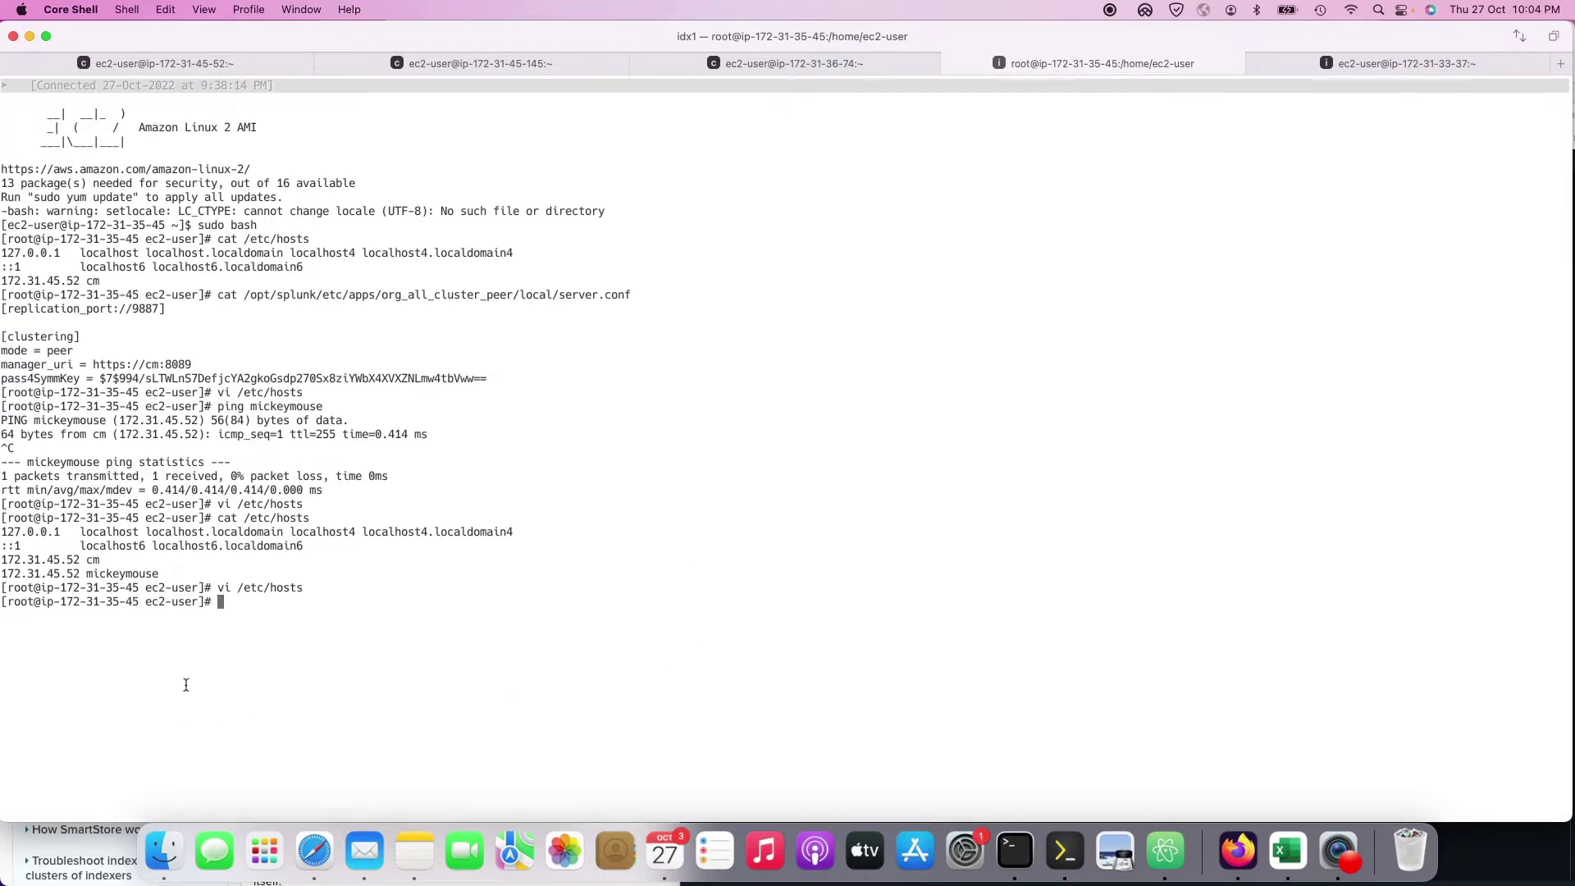
pyautogui.doubleClick(25, 560)
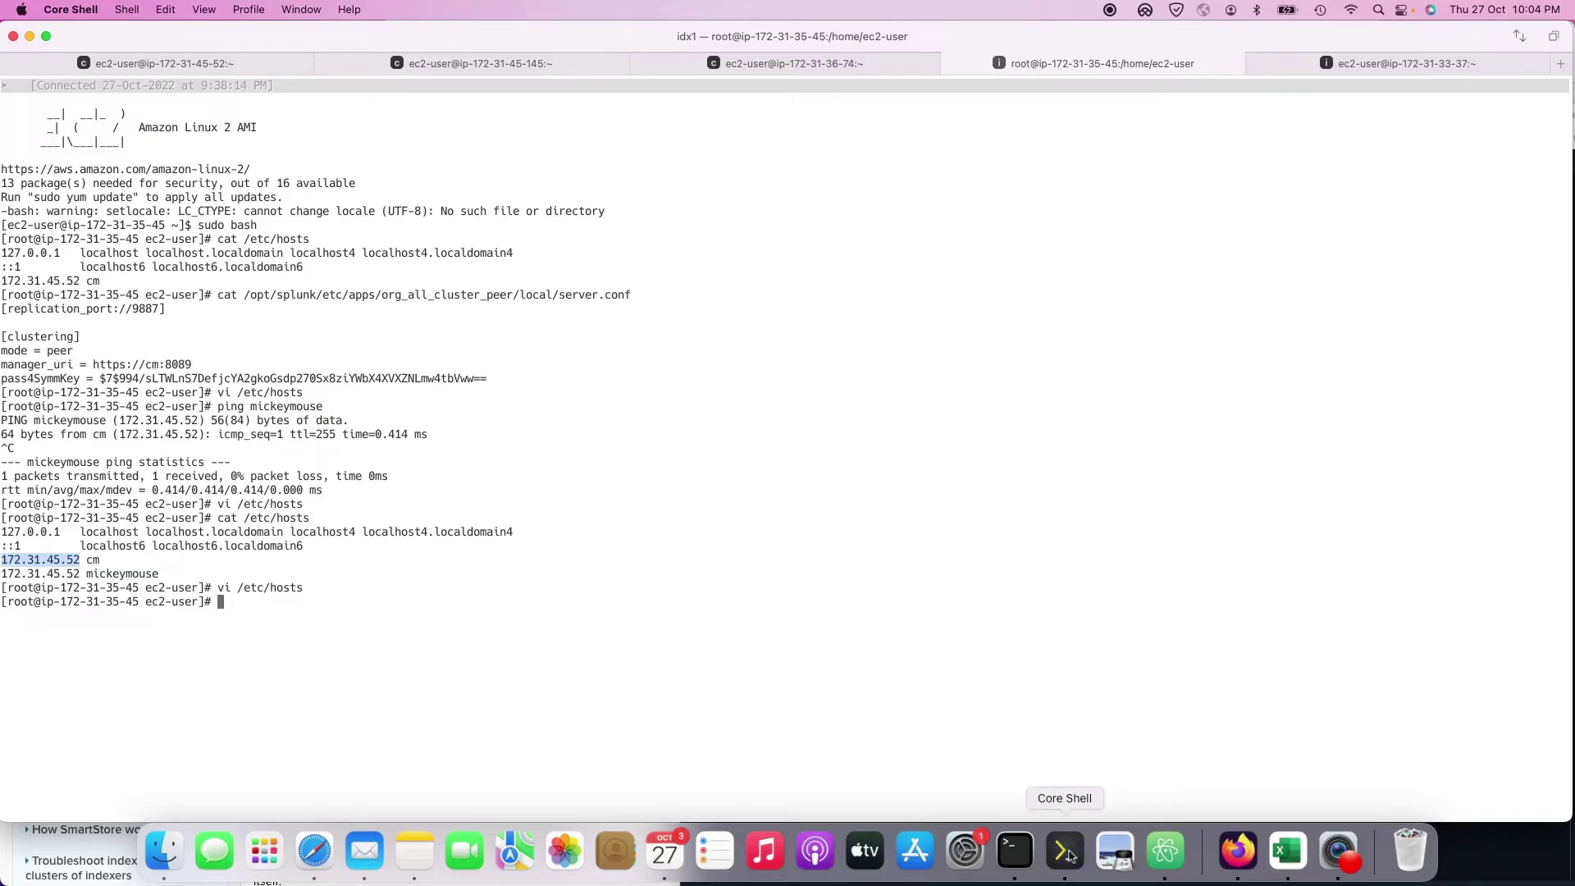
# Step: Stop Splunk on the cm1 manager with /opt/splunk/bin/splunk stop
pyautogui.click(1160, 857)
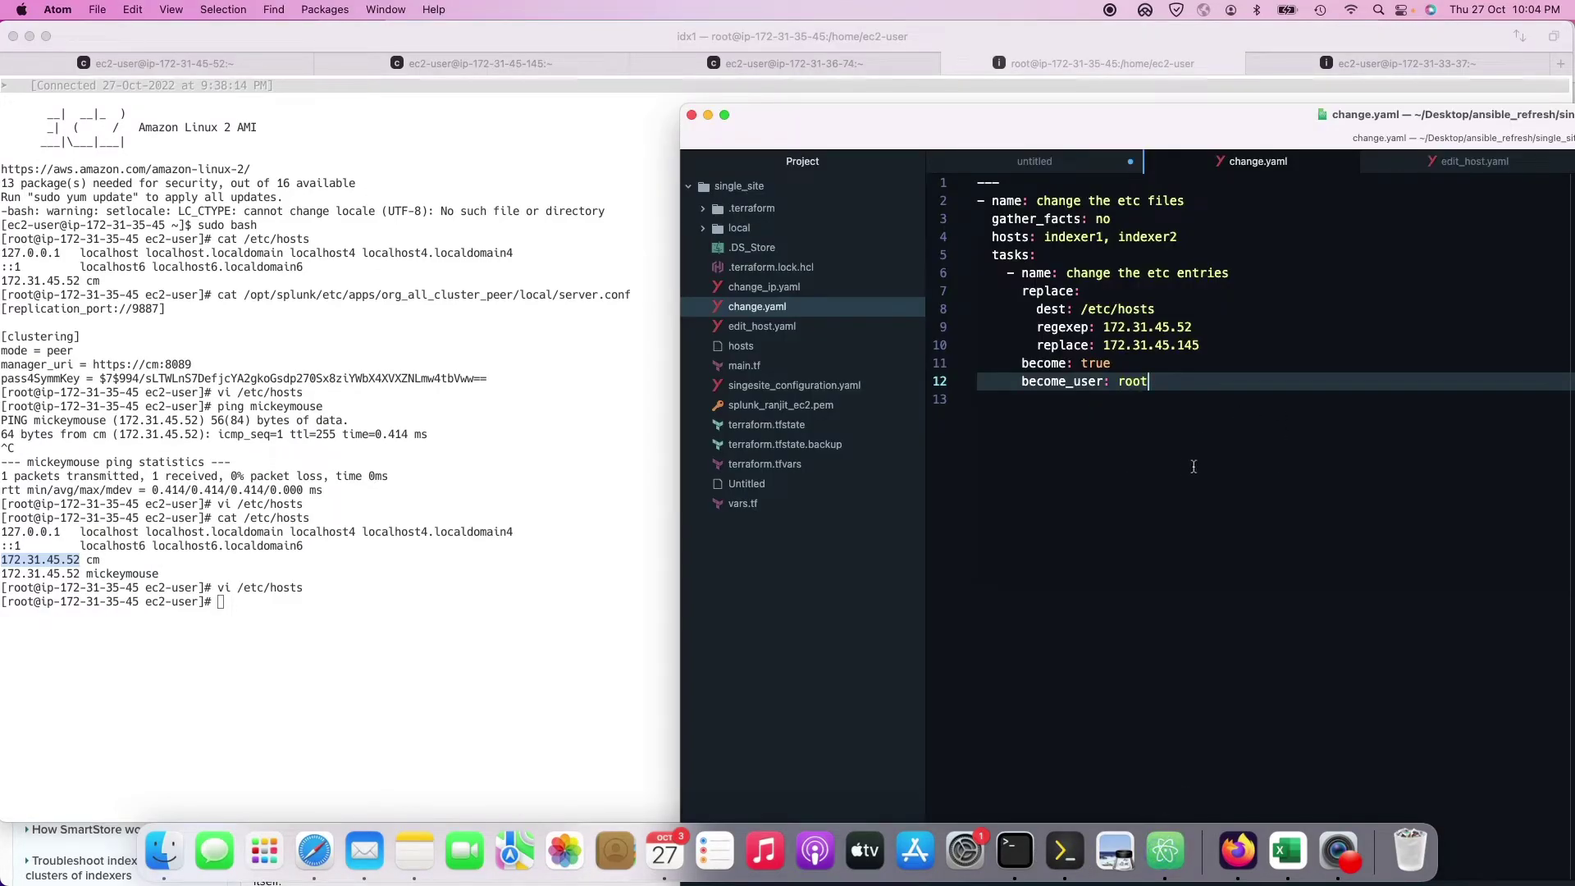
pyautogui.click(386, 458)
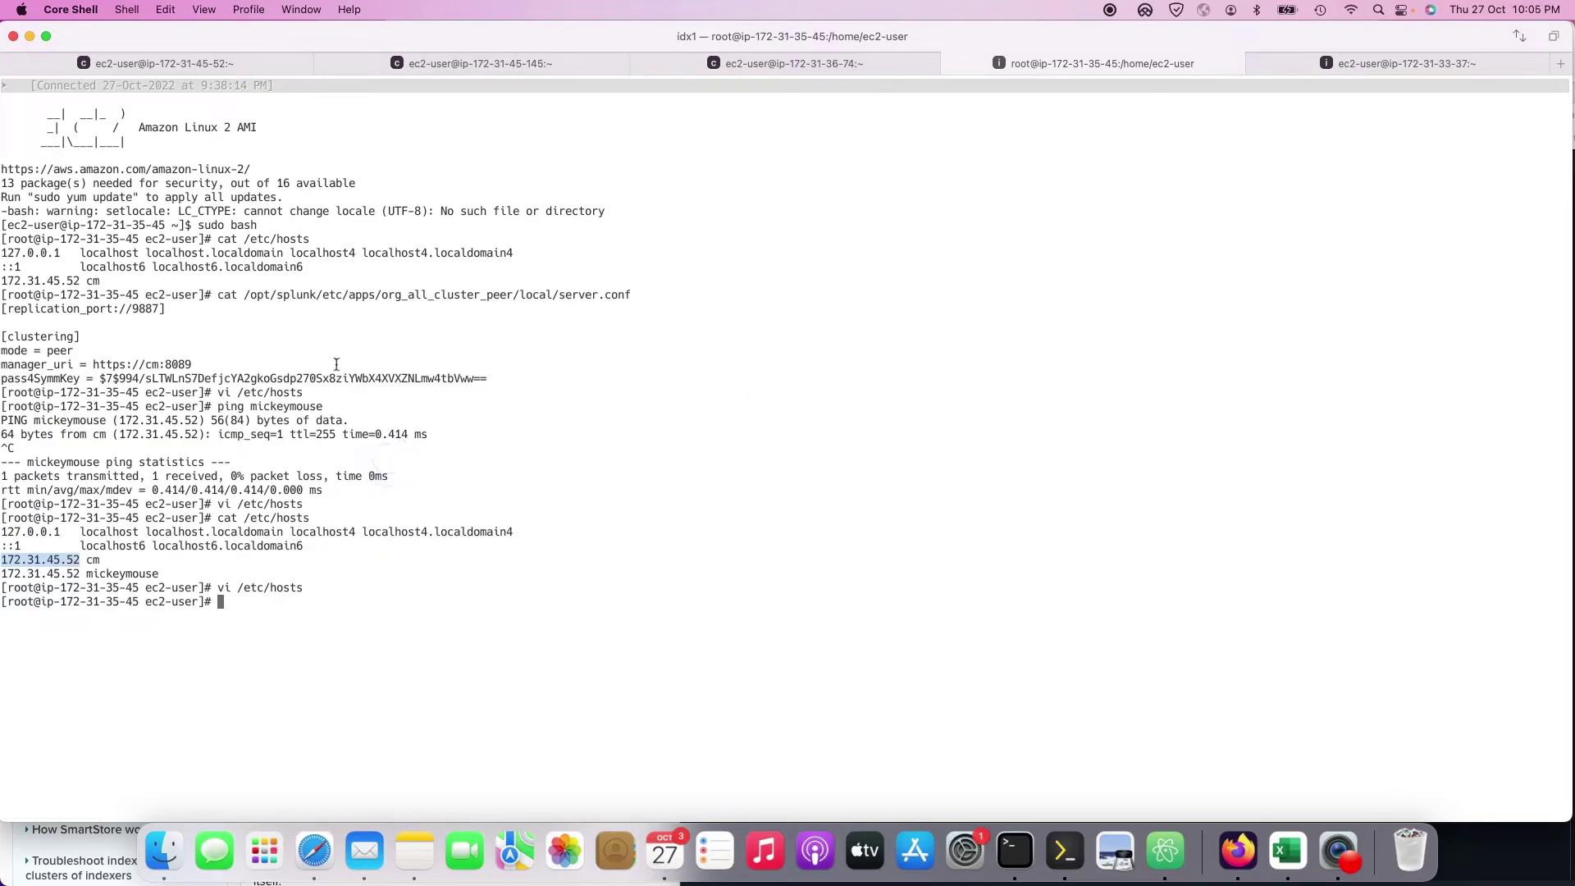
pyautogui.click(209, 64)
pyautogui.click(561, 500)
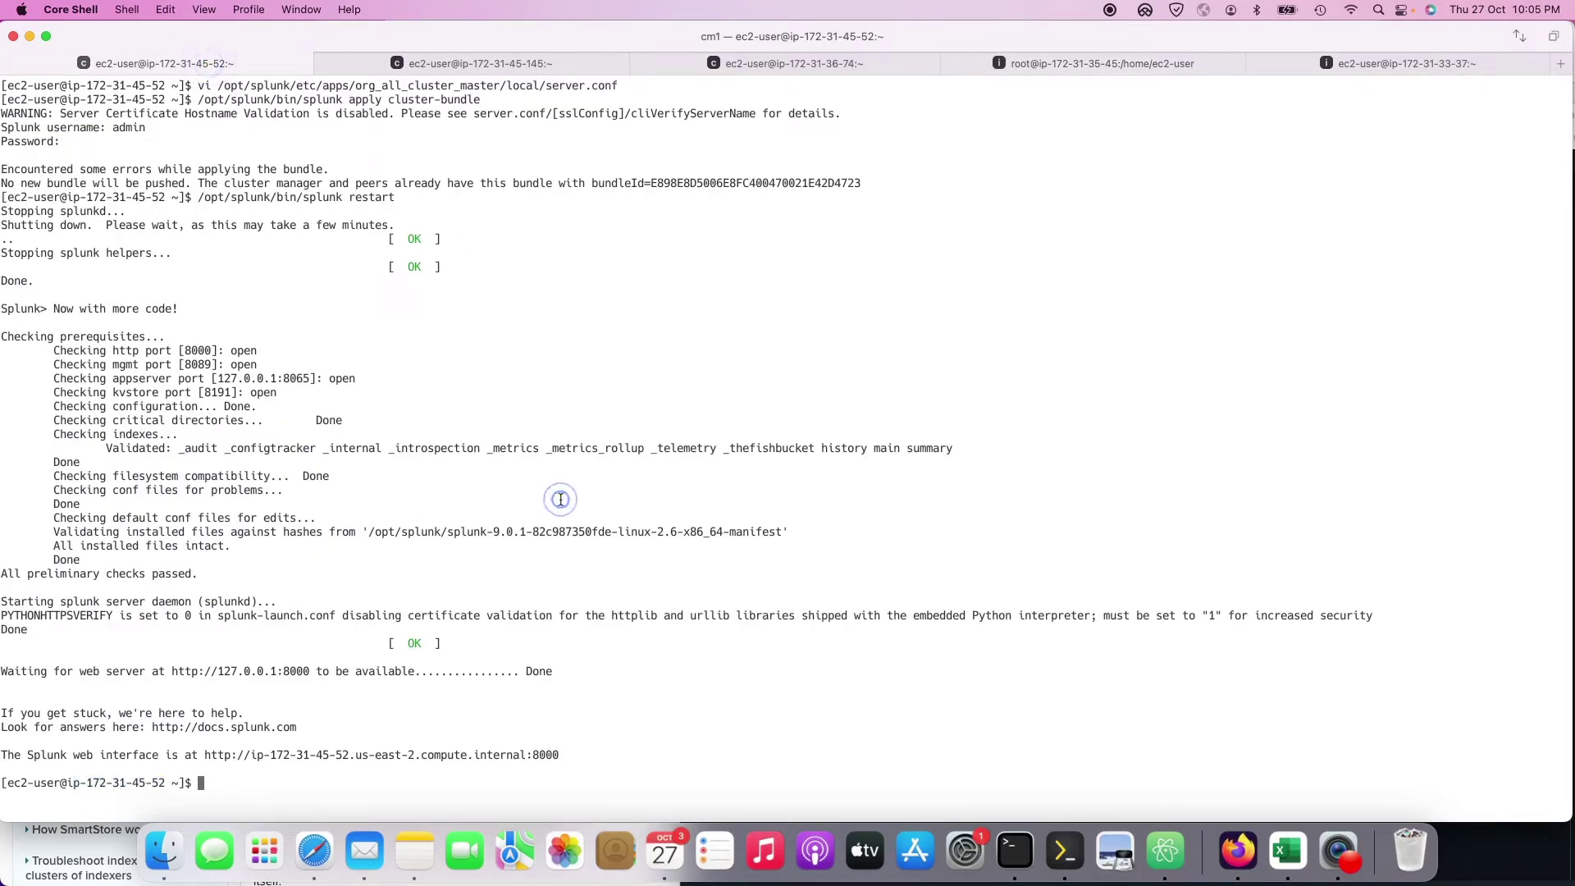
pyautogui.write('/opt/splunk/bin/splunk stop')
pyautogui.press('Return')
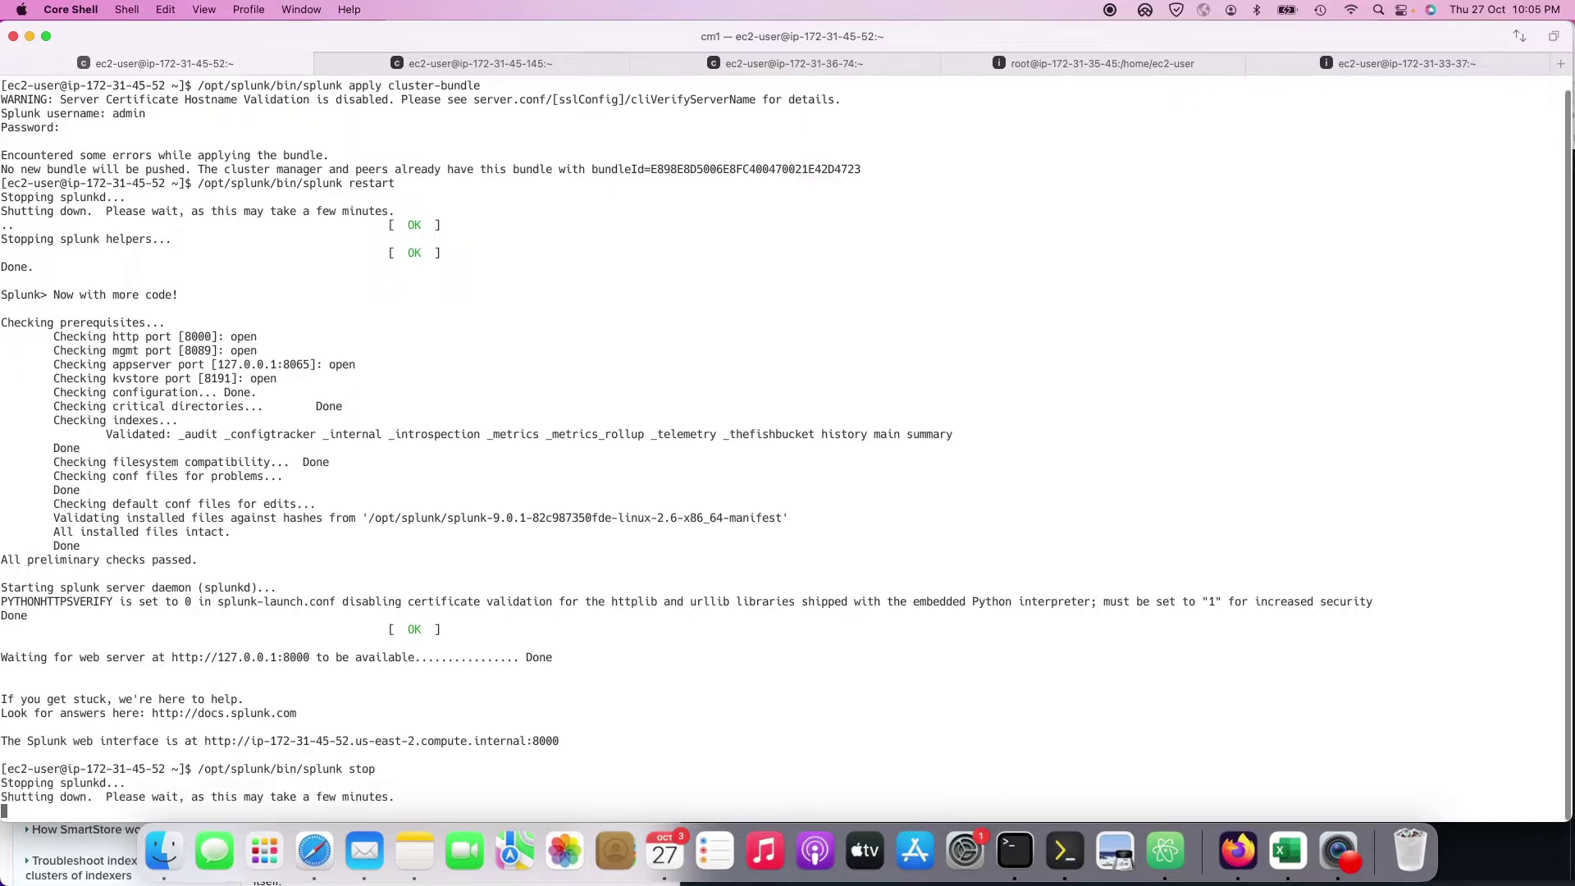
pyautogui.click(335, 842)
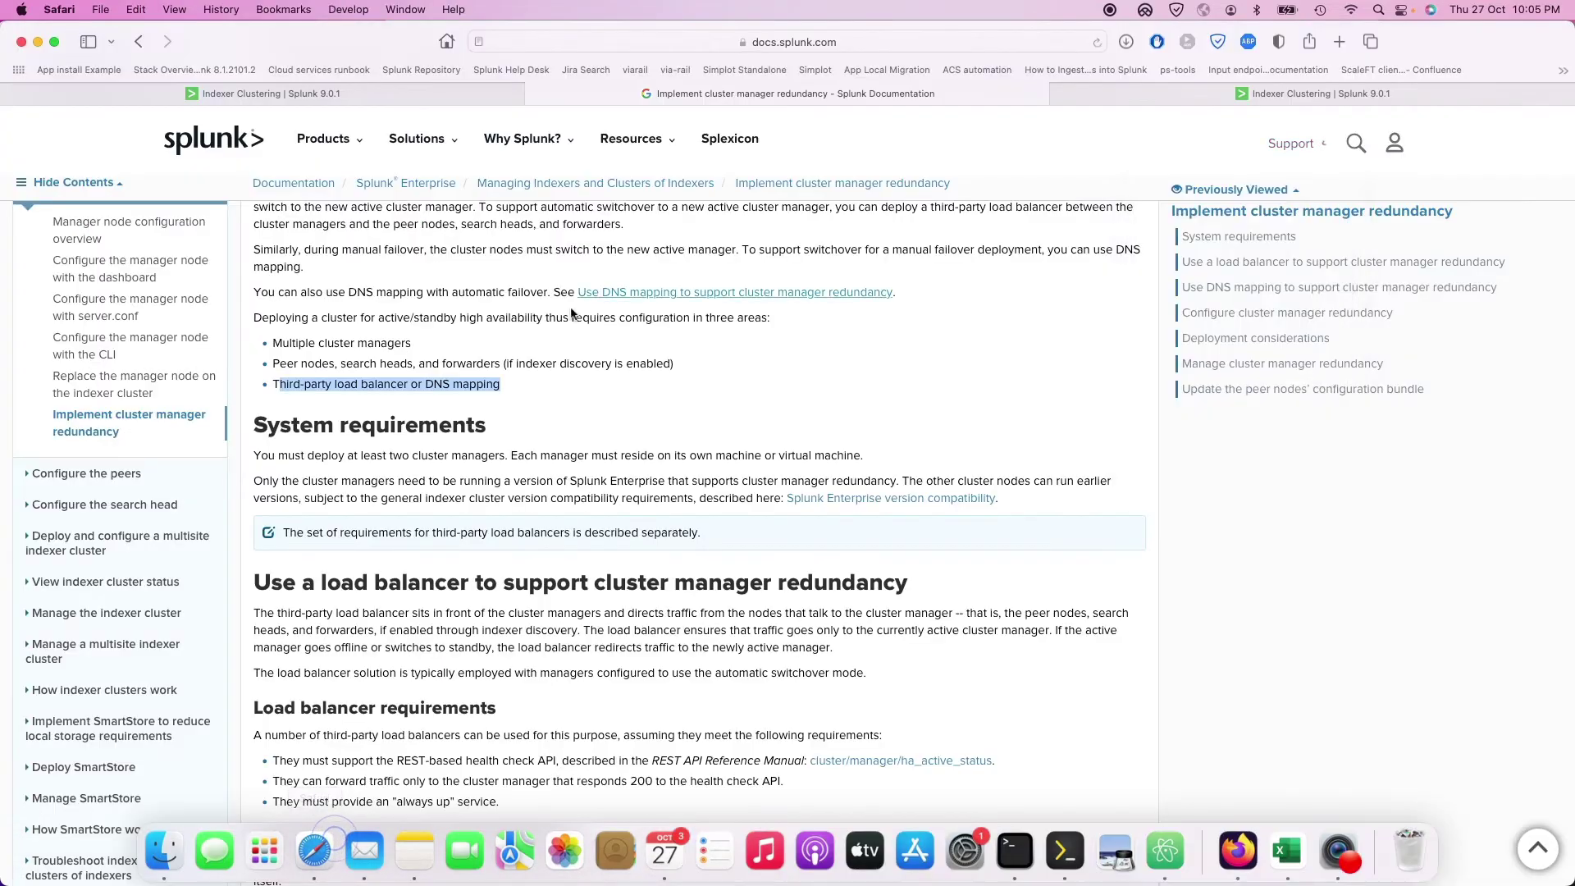
# Step: Look over the first and third Indexer Clustering pages in Safari
pyautogui.click(386, 94)
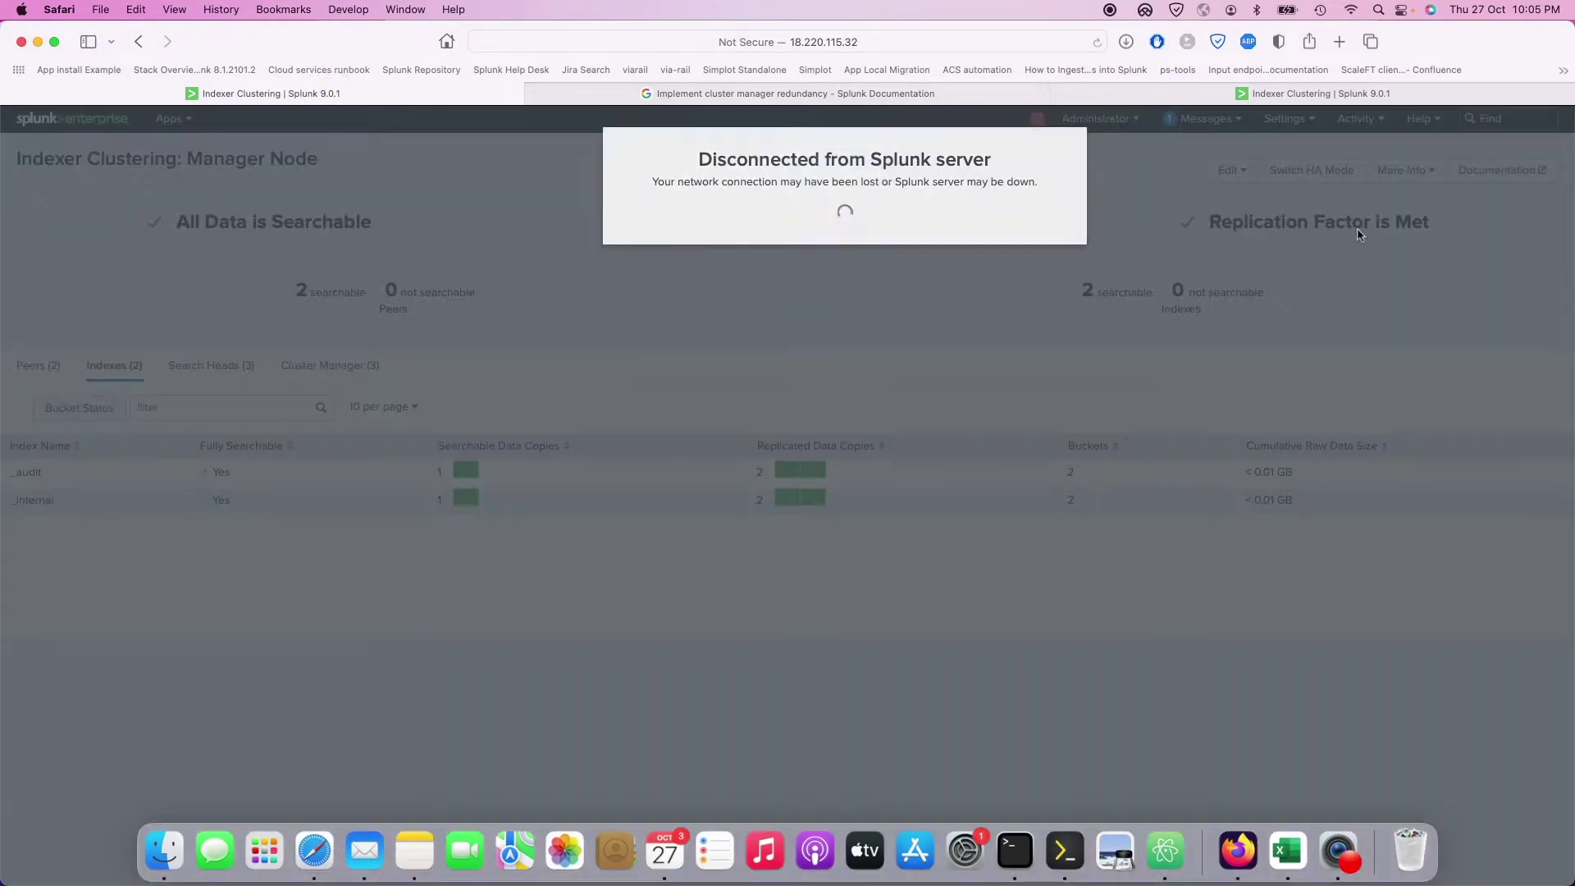
pyautogui.click(1284, 95)
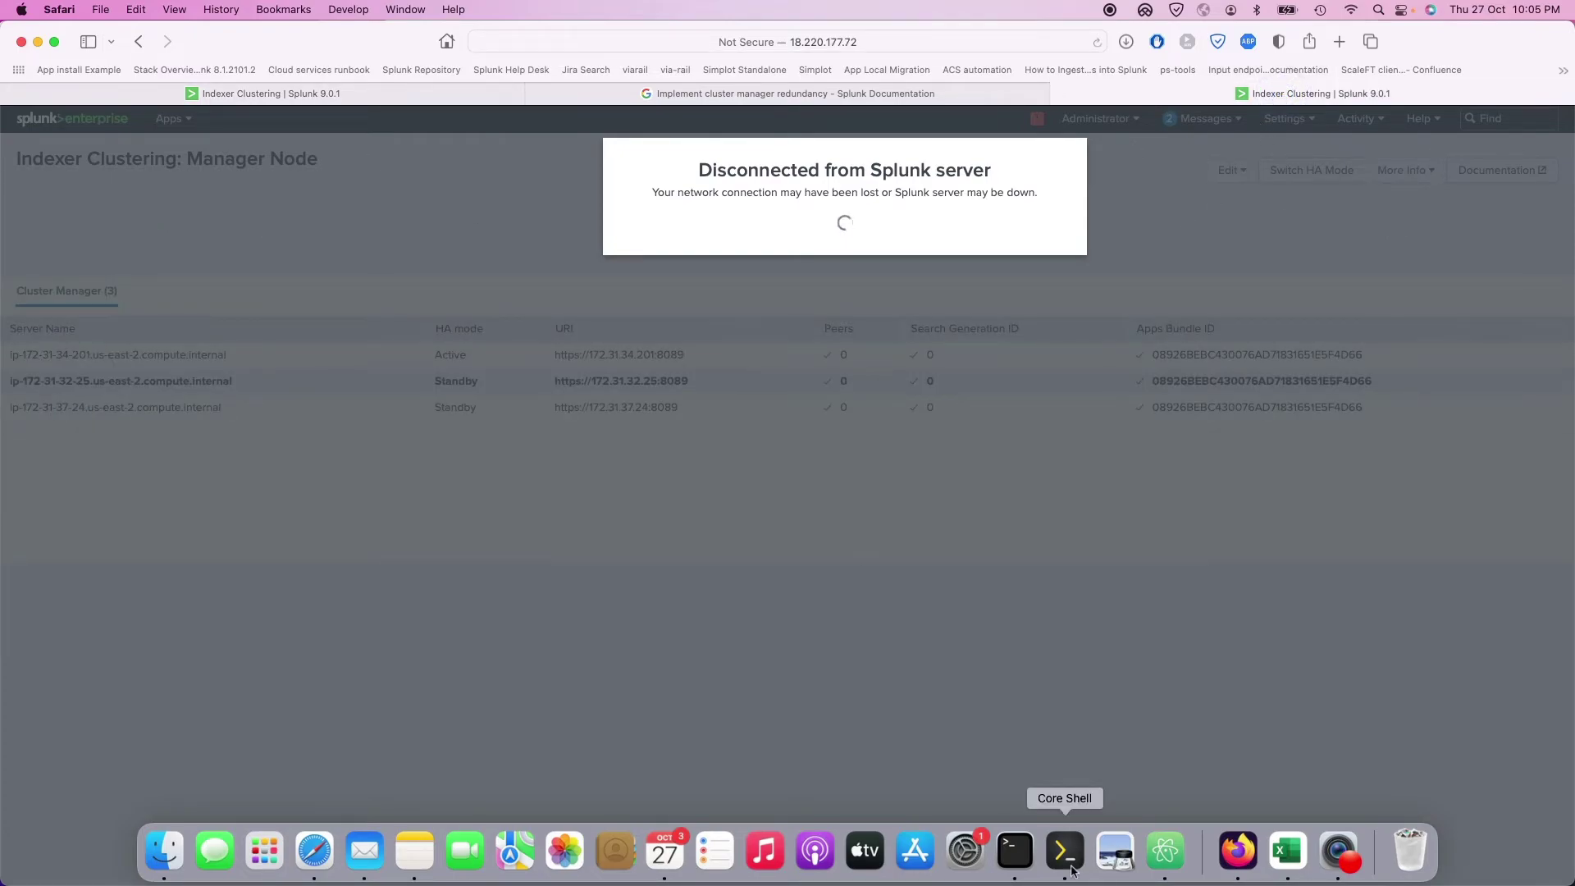
pyautogui.click(1025, 853)
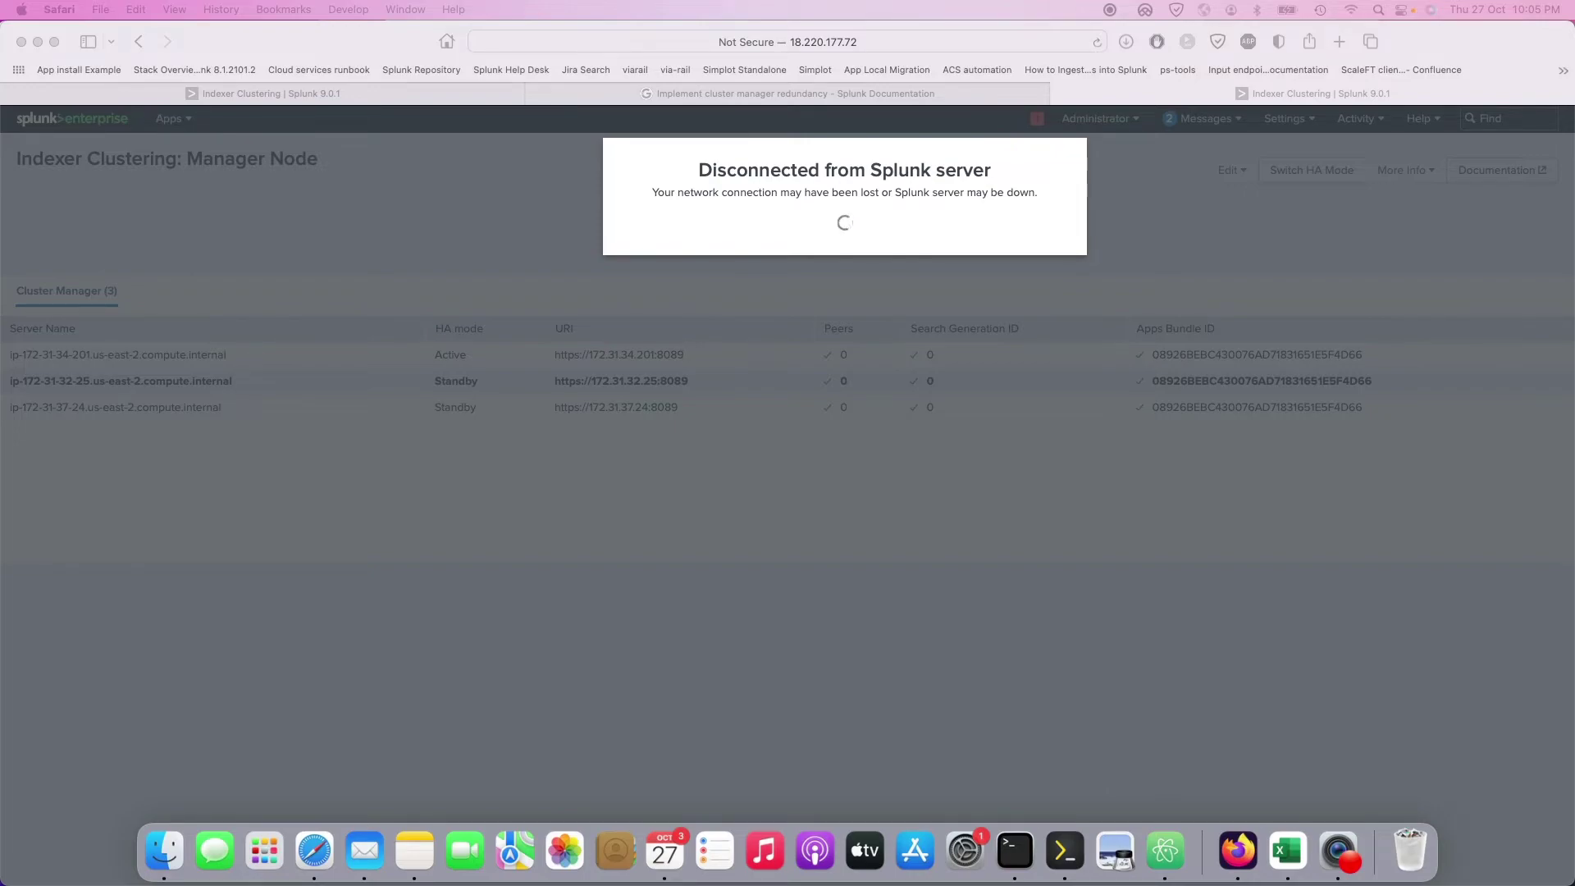
pyautogui.click(1228, 95)
# Step: In a new tab, log in to 18.223.166.137:8000 as admin and decline saving the password
pyautogui.press('super+t')
pyautogui.press('super+v')
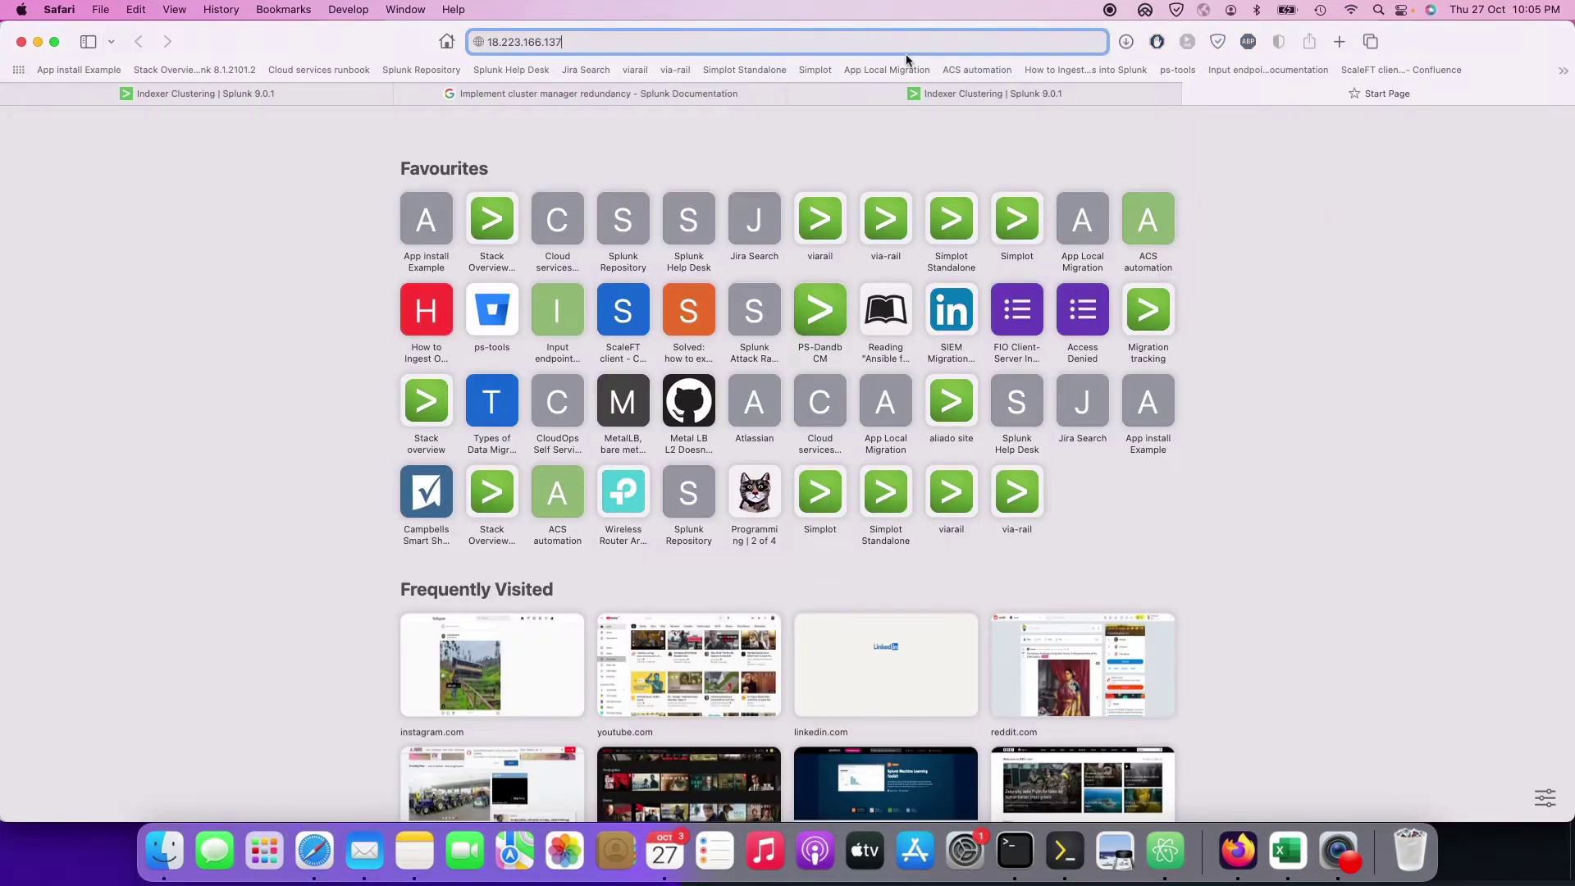
pyautogui.write(':8000')
pyautogui.press('Return')
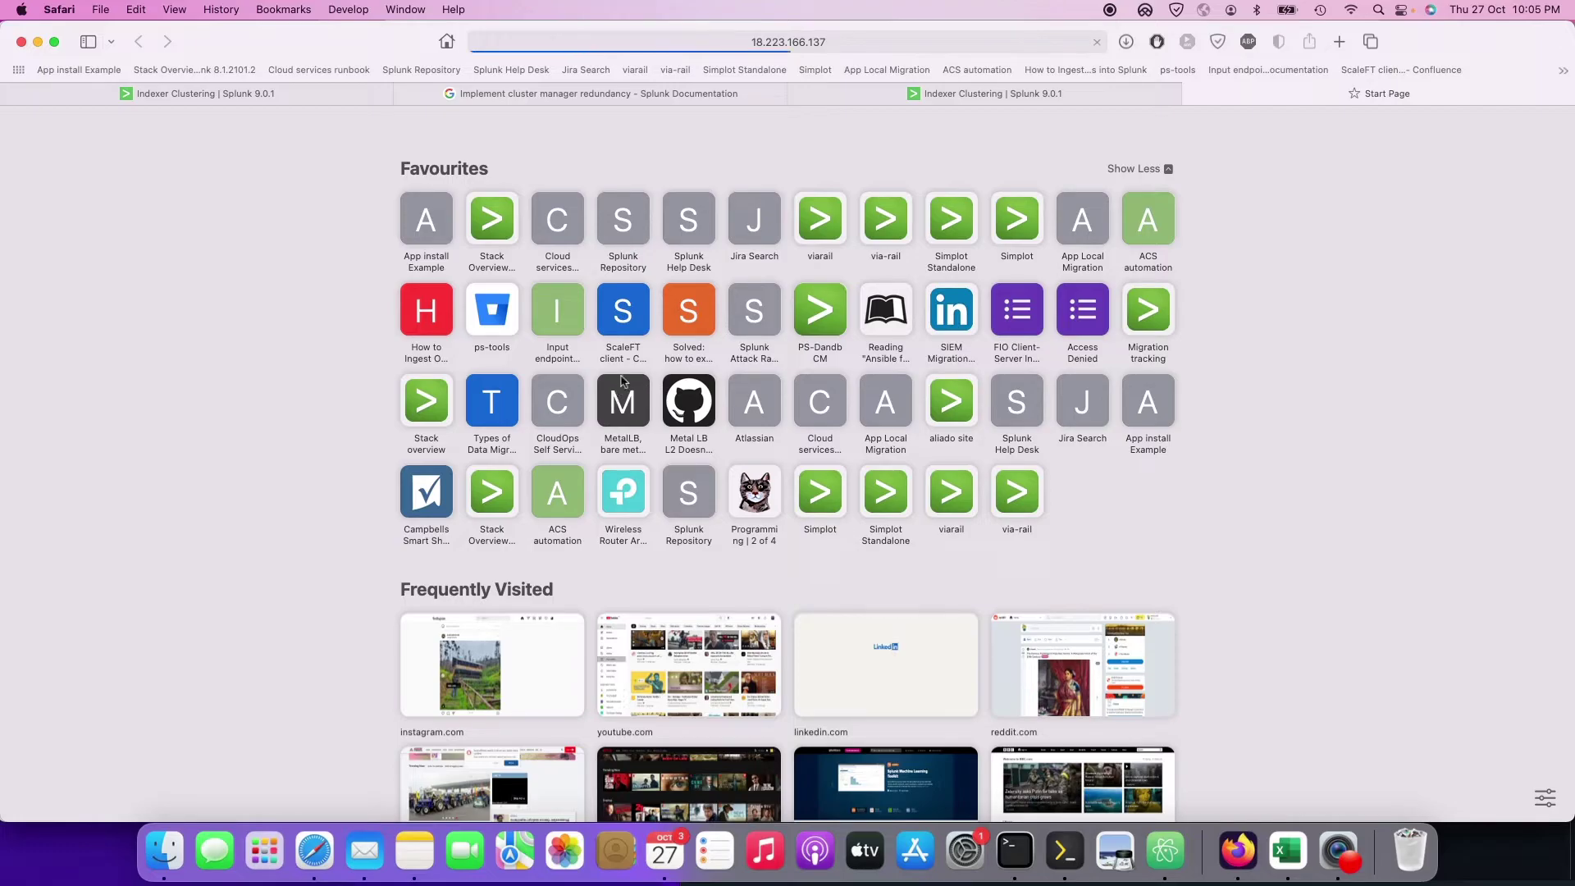
pyautogui.write('admin')
pyautogui.press('Tab')
pyautogui.write('***')
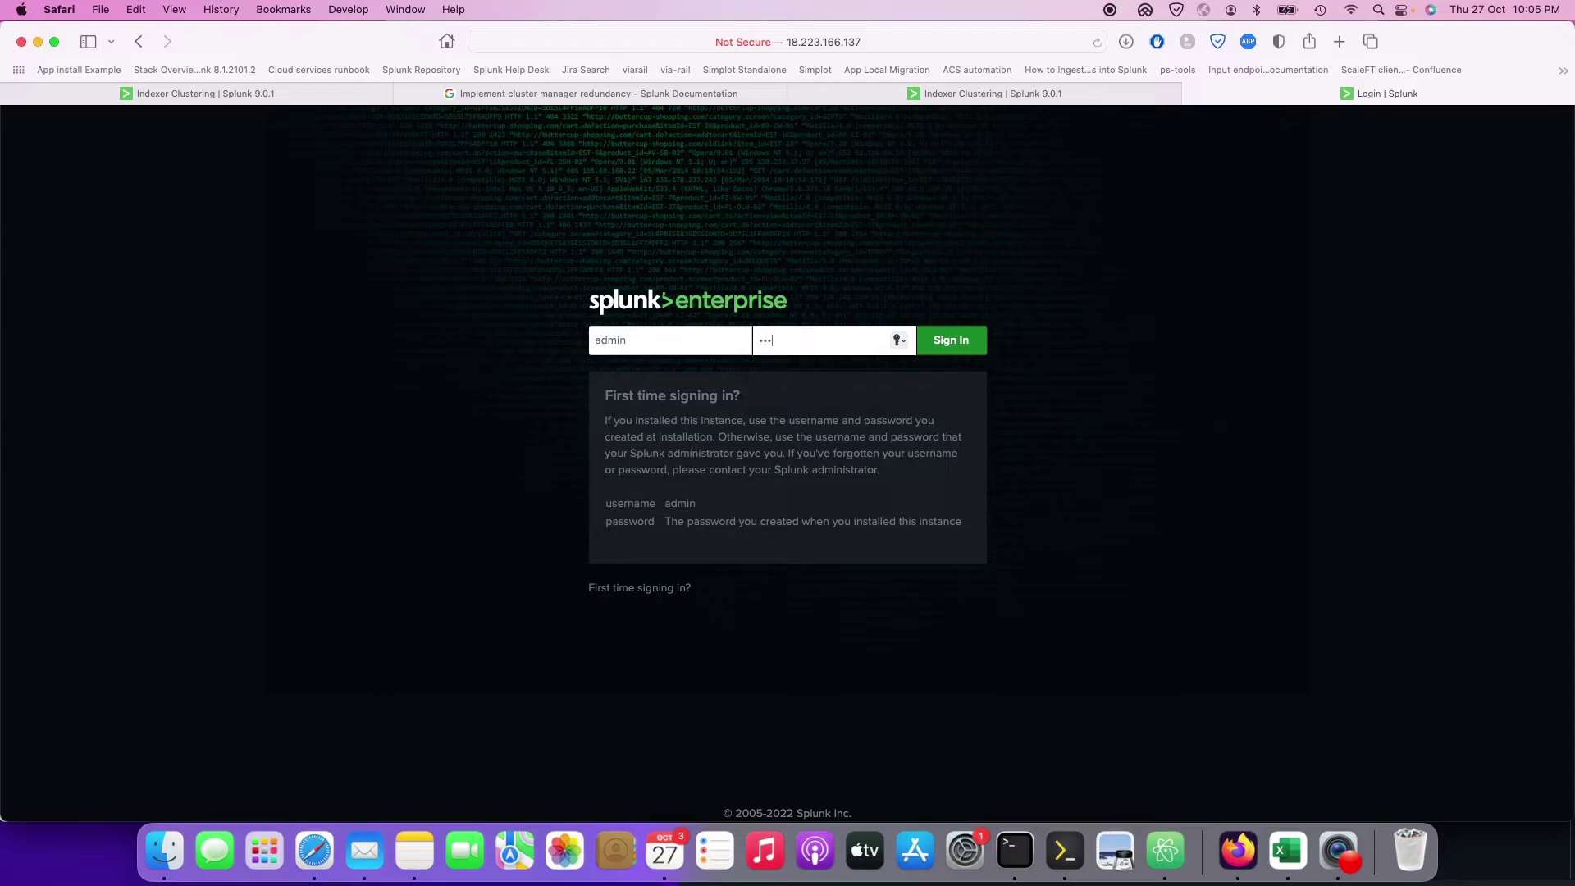
pyautogui.write('********')
pyautogui.press('Return')
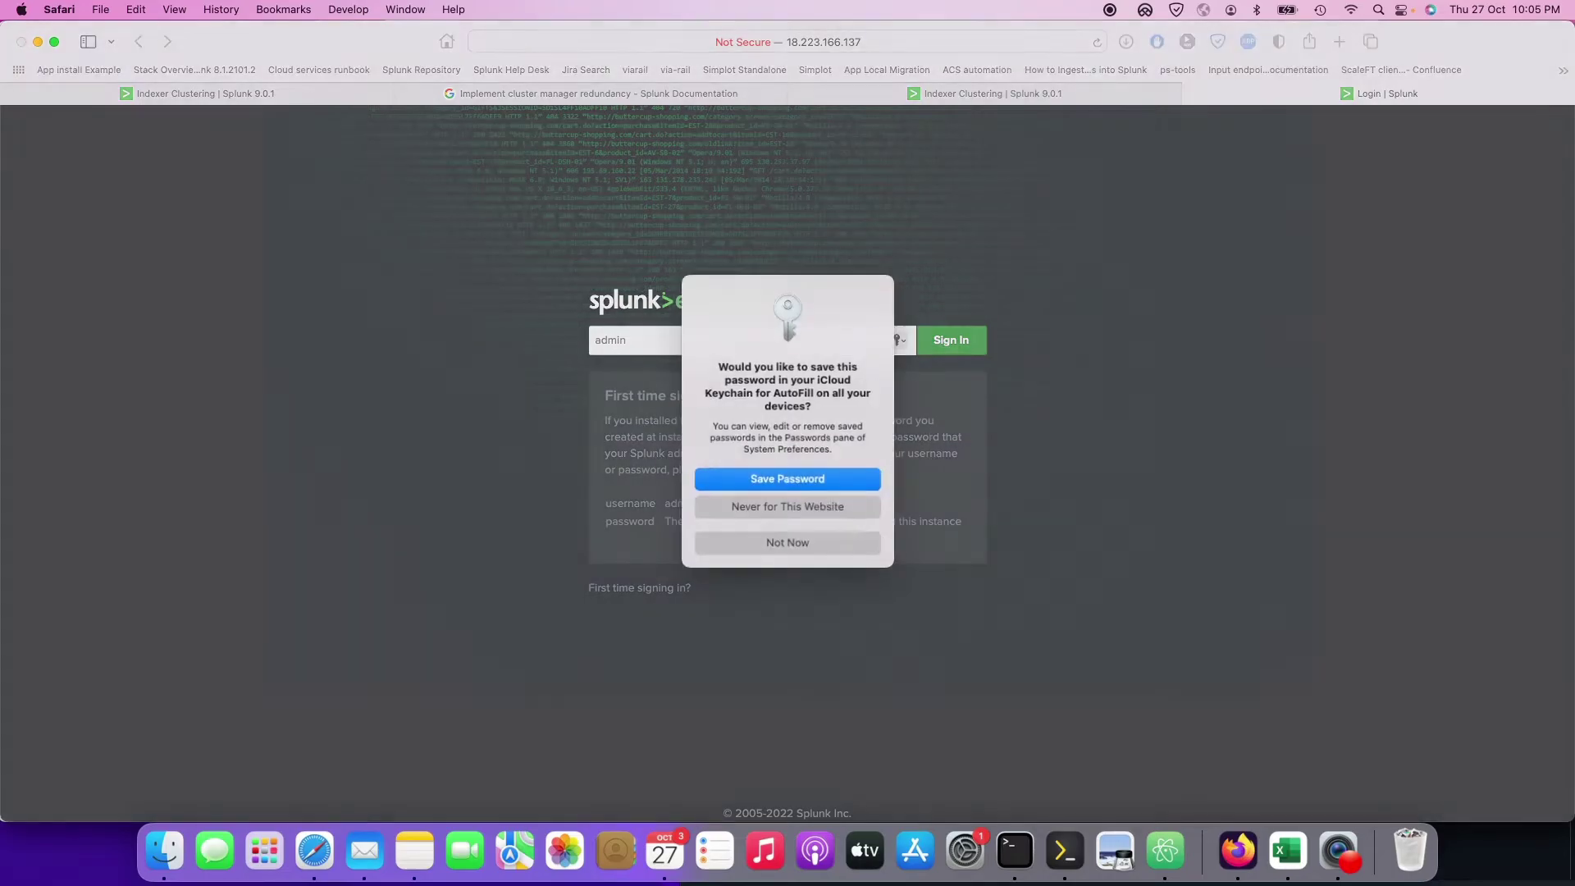
pyautogui.click(747, 544)
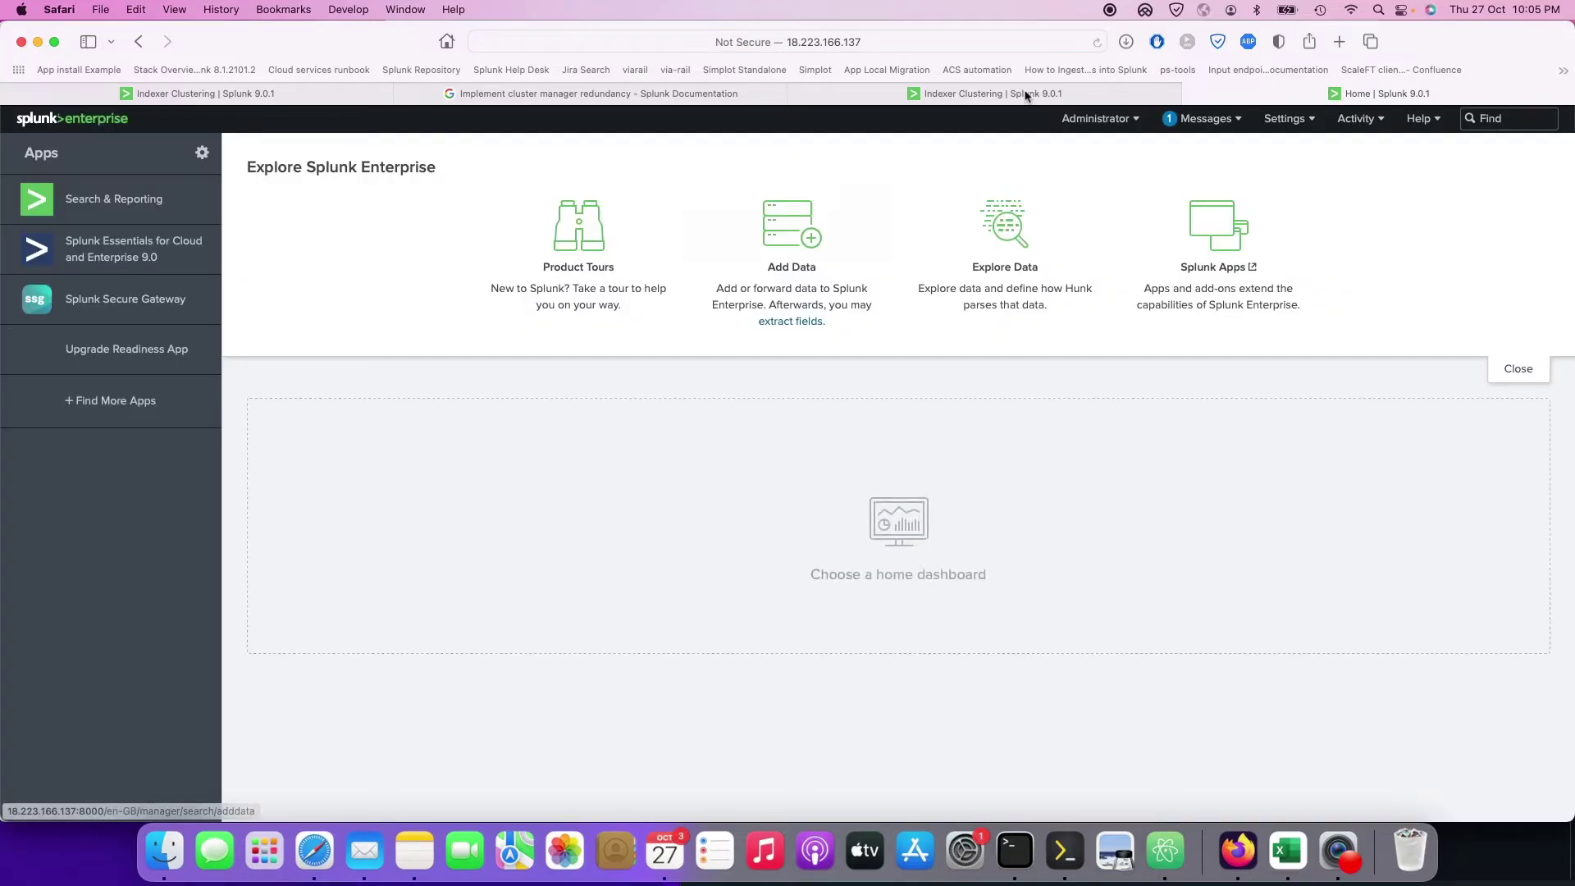
# Step: Open Settings > Indexer clustering and view the Cluster Manager list: 172.31.45.145 Active, 172.31.45.52 Stopped
pyautogui.click(1286, 118)
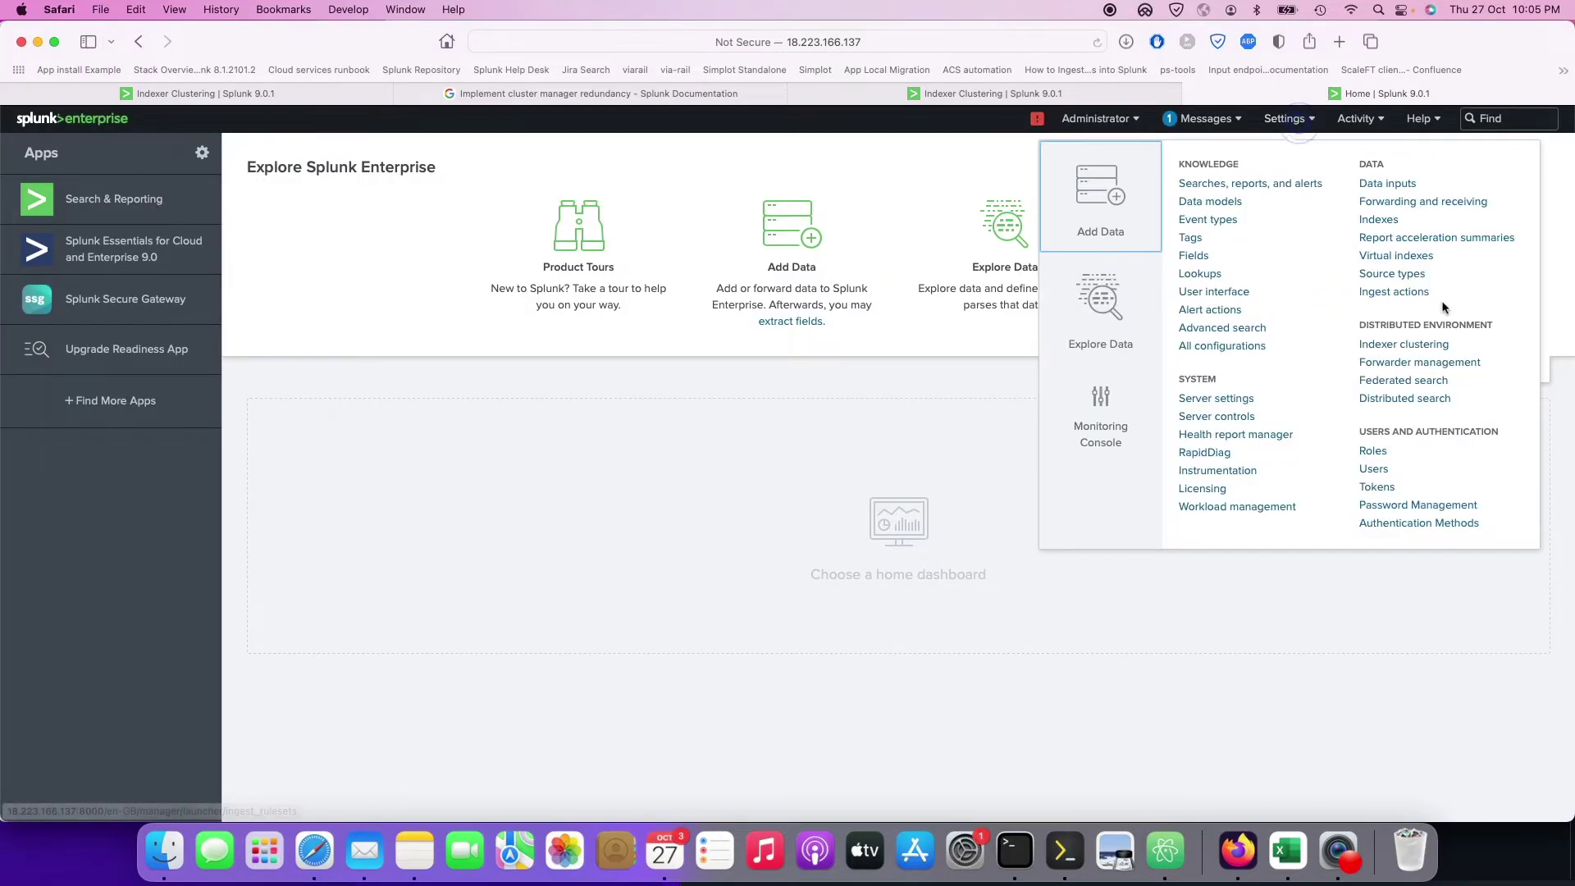
pyautogui.click(1421, 345)
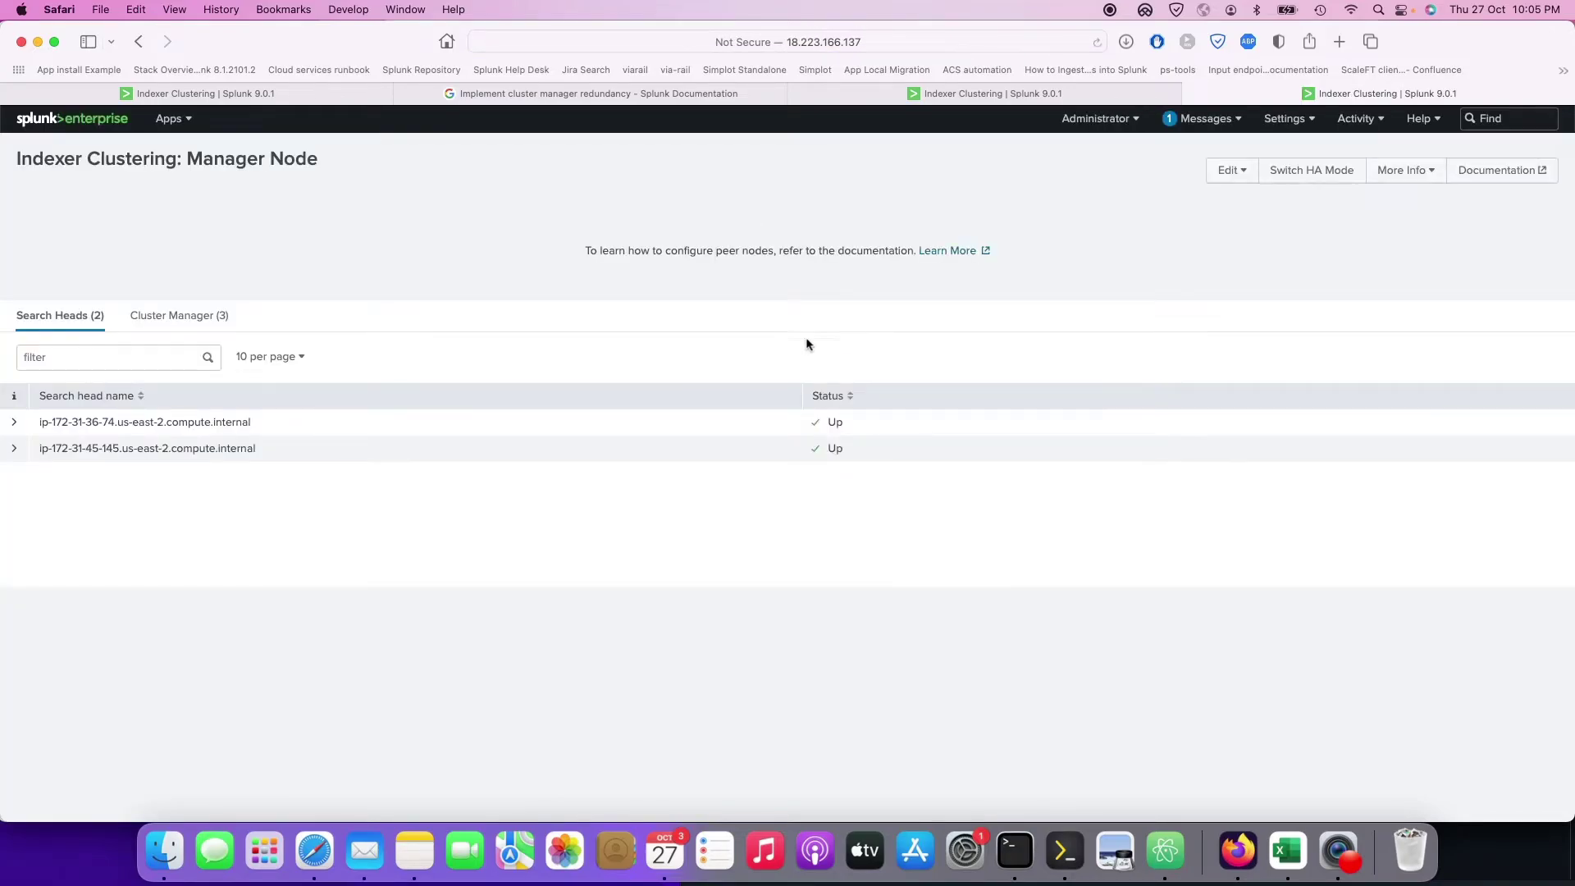
pyautogui.click(204, 318)
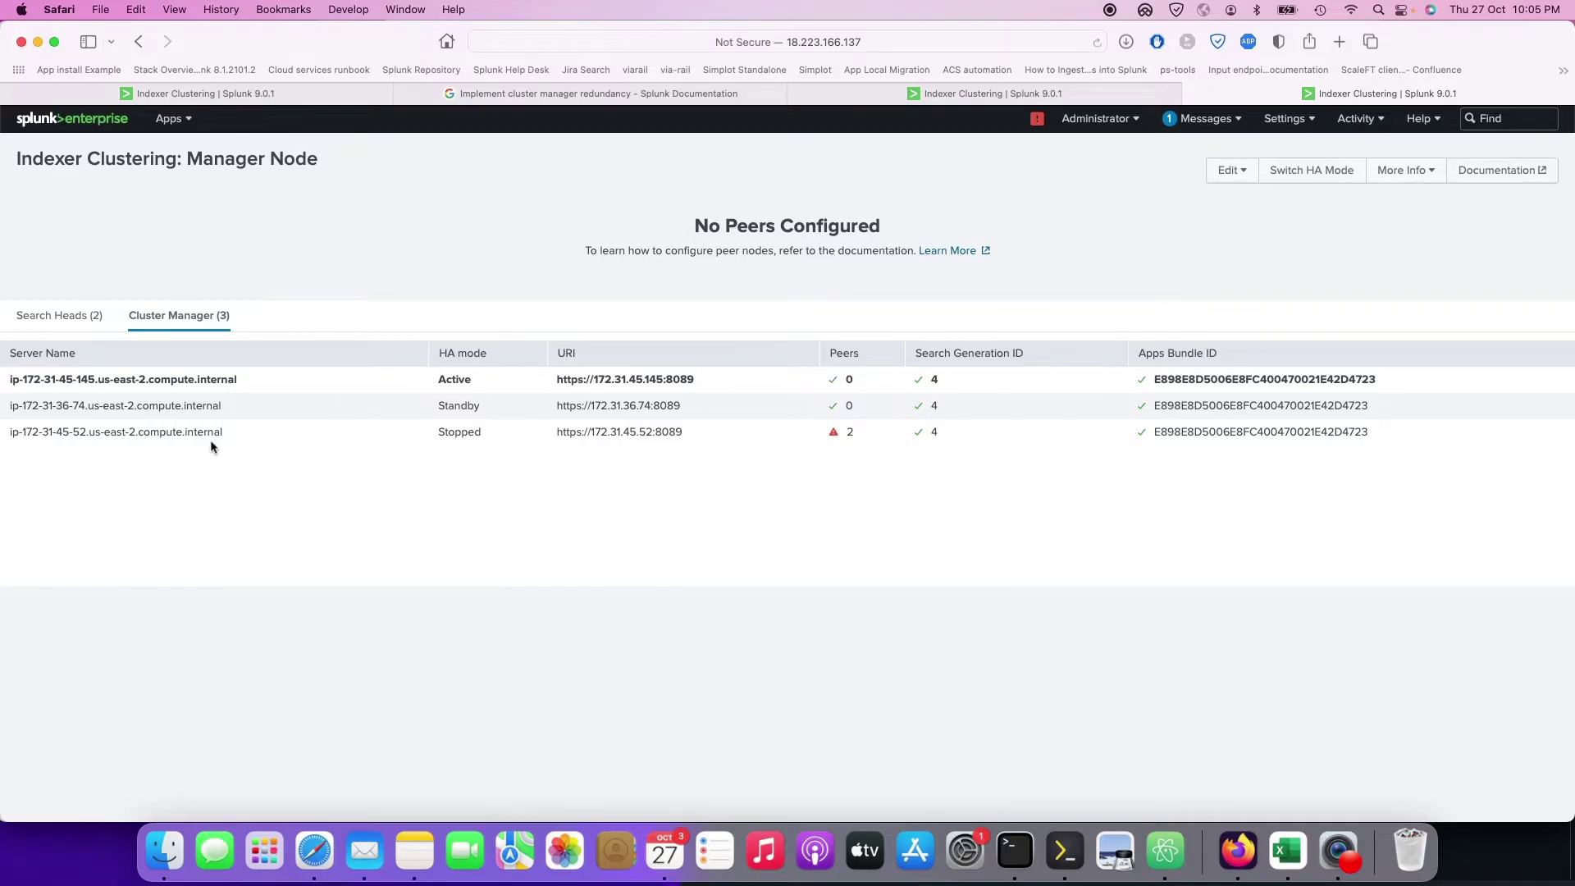
pyautogui.moveTo(689, 431); pyautogui.dragTo(406, 432)
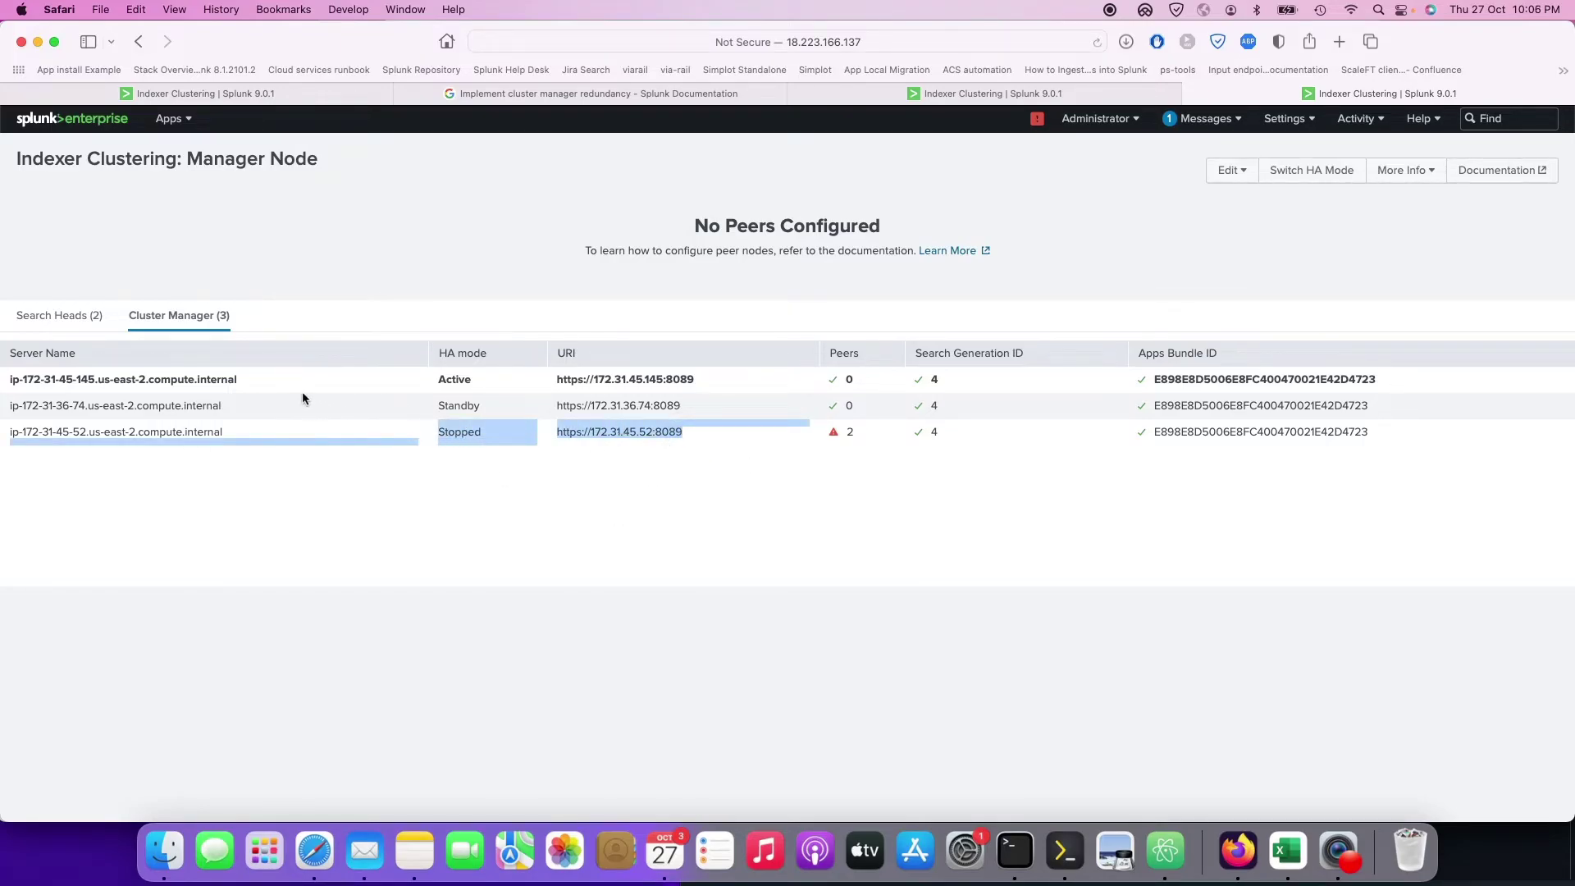
pyautogui.click(259, 376)
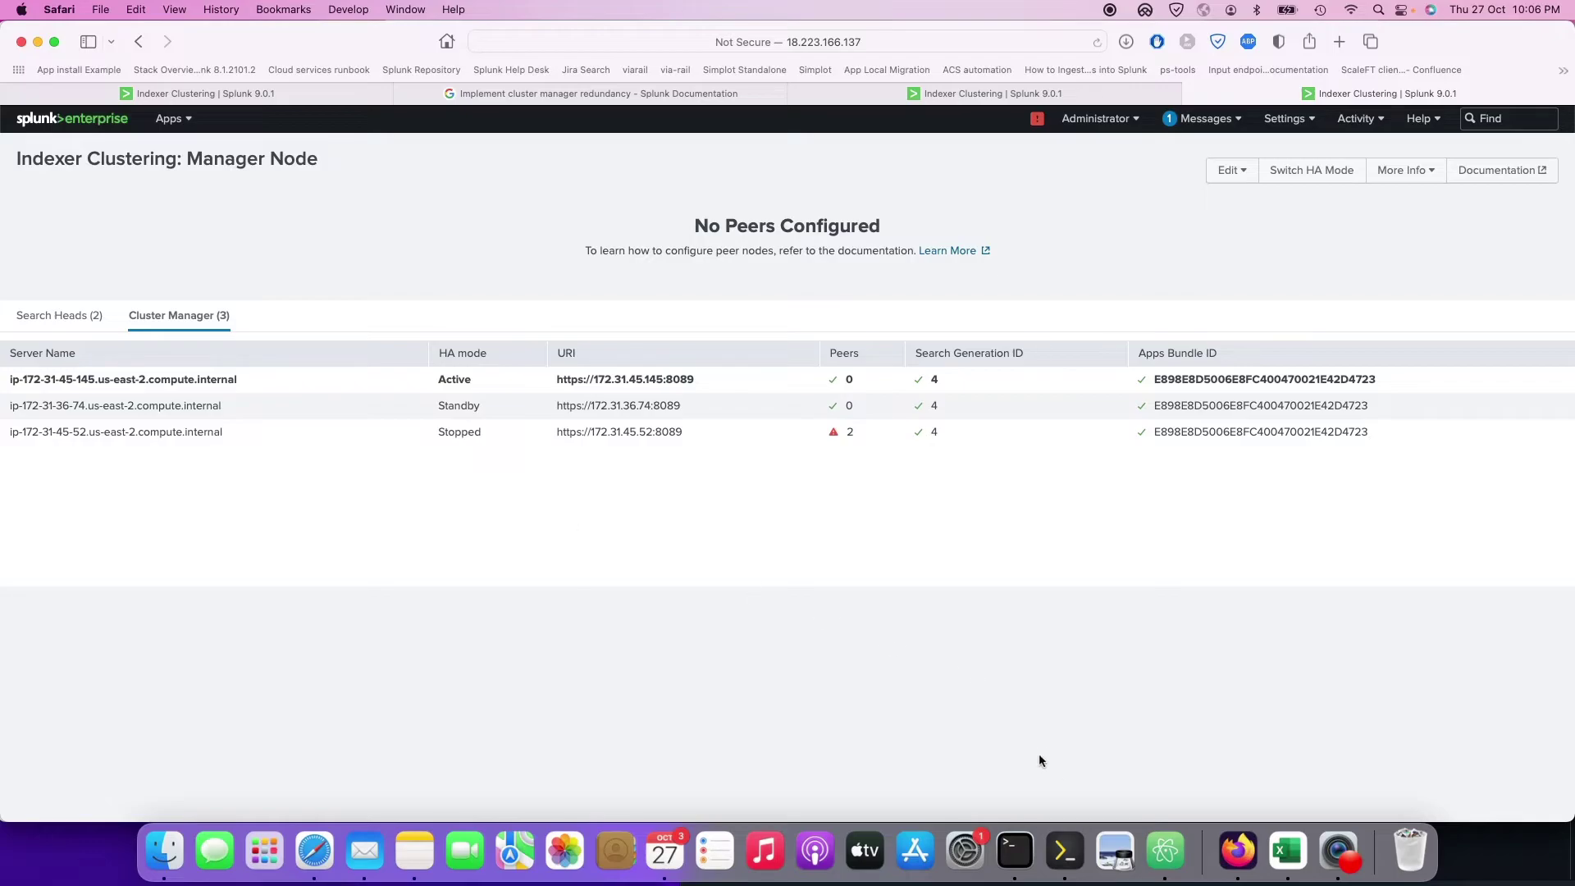
# Step: Clear the Terminal screen and start typing ansible-playbook -i hosts change
pyautogui.click(1011, 852)
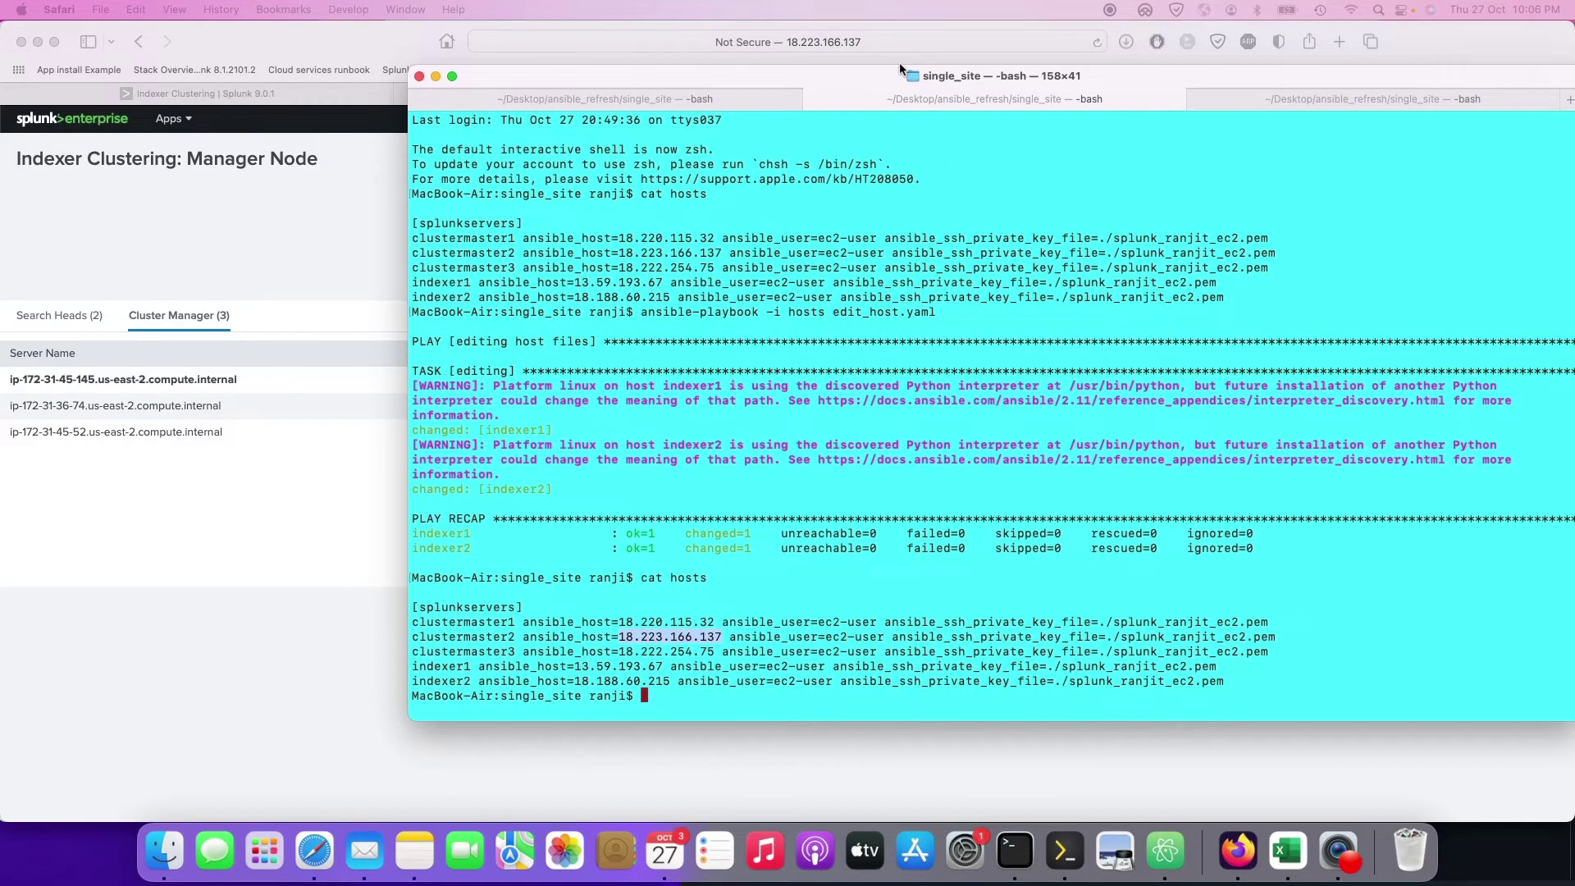
pyautogui.moveTo(898, 63); pyautogui.dragTo(838, 82)
pyautogui.write('clear')
pyautogui.press('Return')
pyautogui.write('ansible-p')
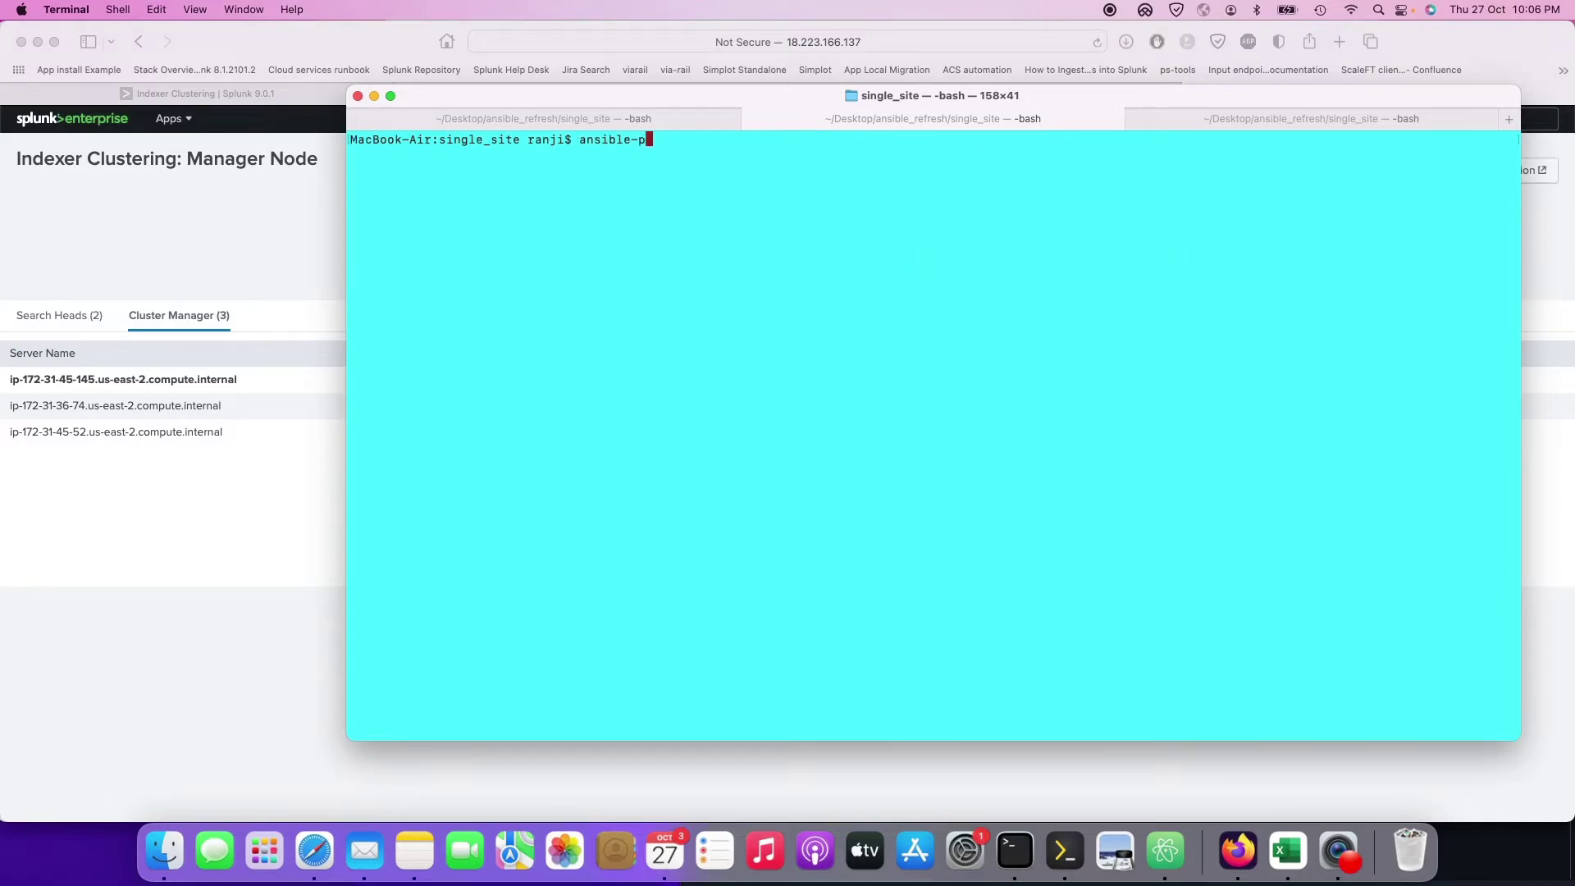
pyautogui.write('laybook -i hosts change')
# Step: Run ansible-playbook -i hosts change.yaml and review the missing regexp argument failure on both indexers
pyautogui.press('Tab')
pyautogui.press('Tab')
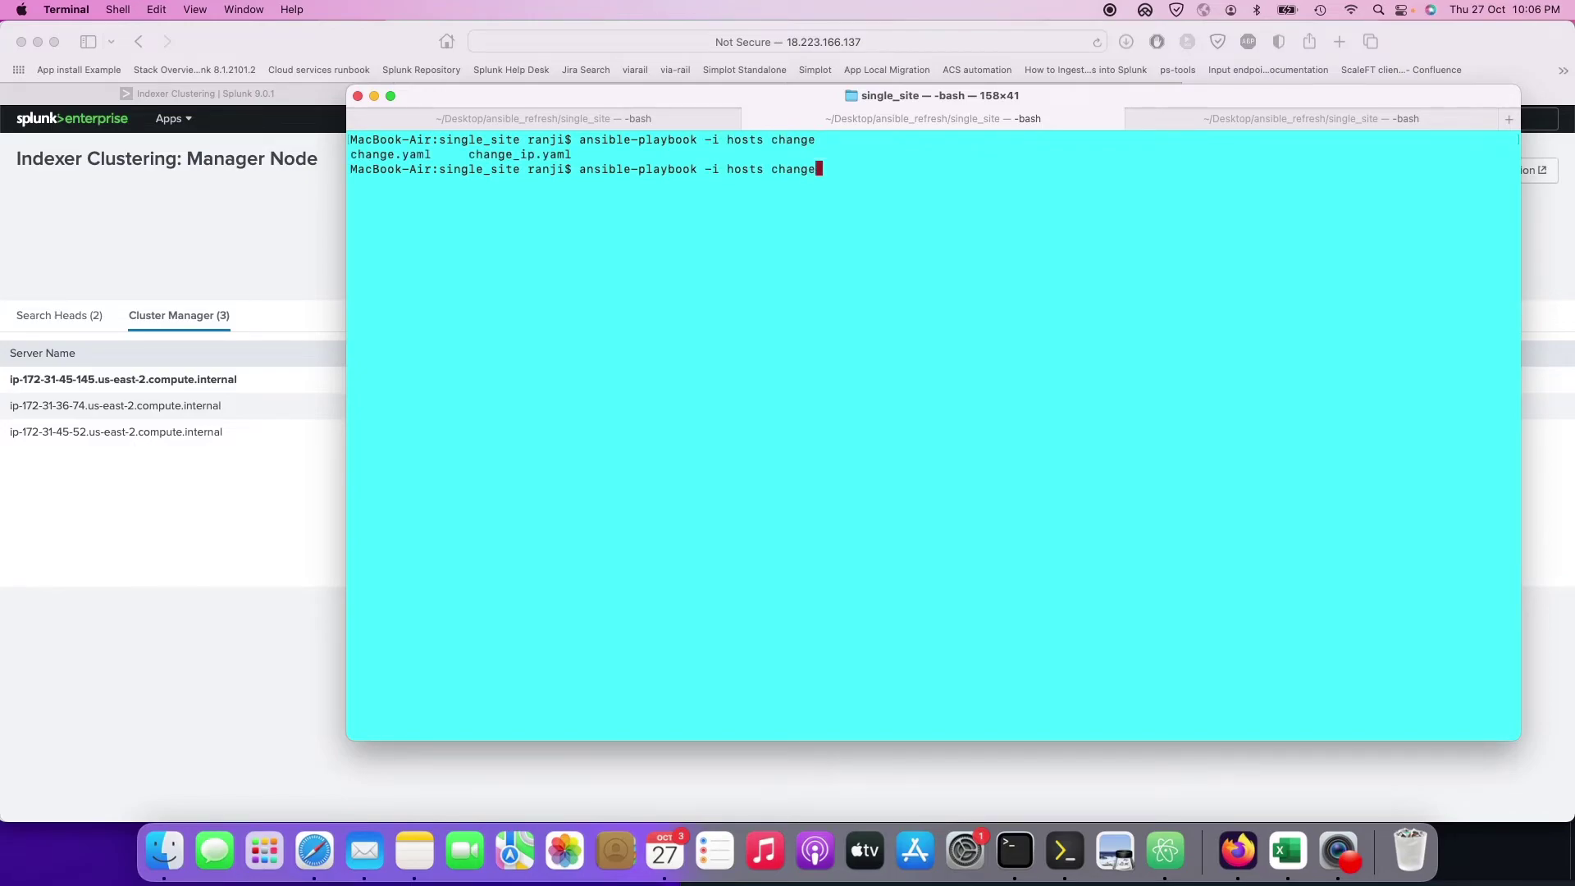
pyautogui.write('.y')
pyautogui.press('Tab')
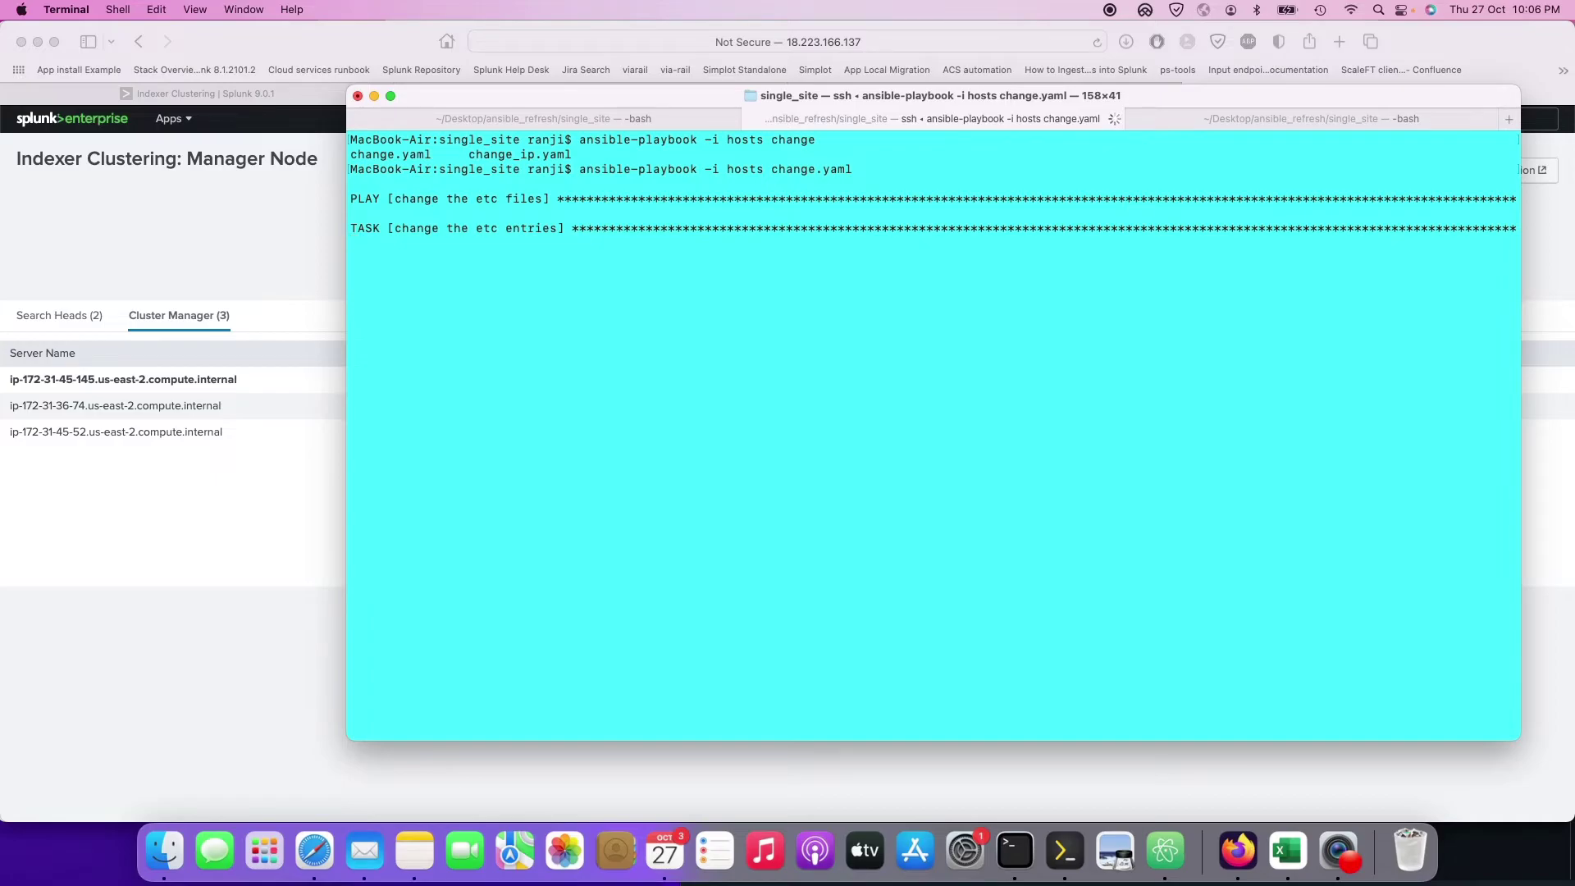
pyautogui.click(1064, 851)
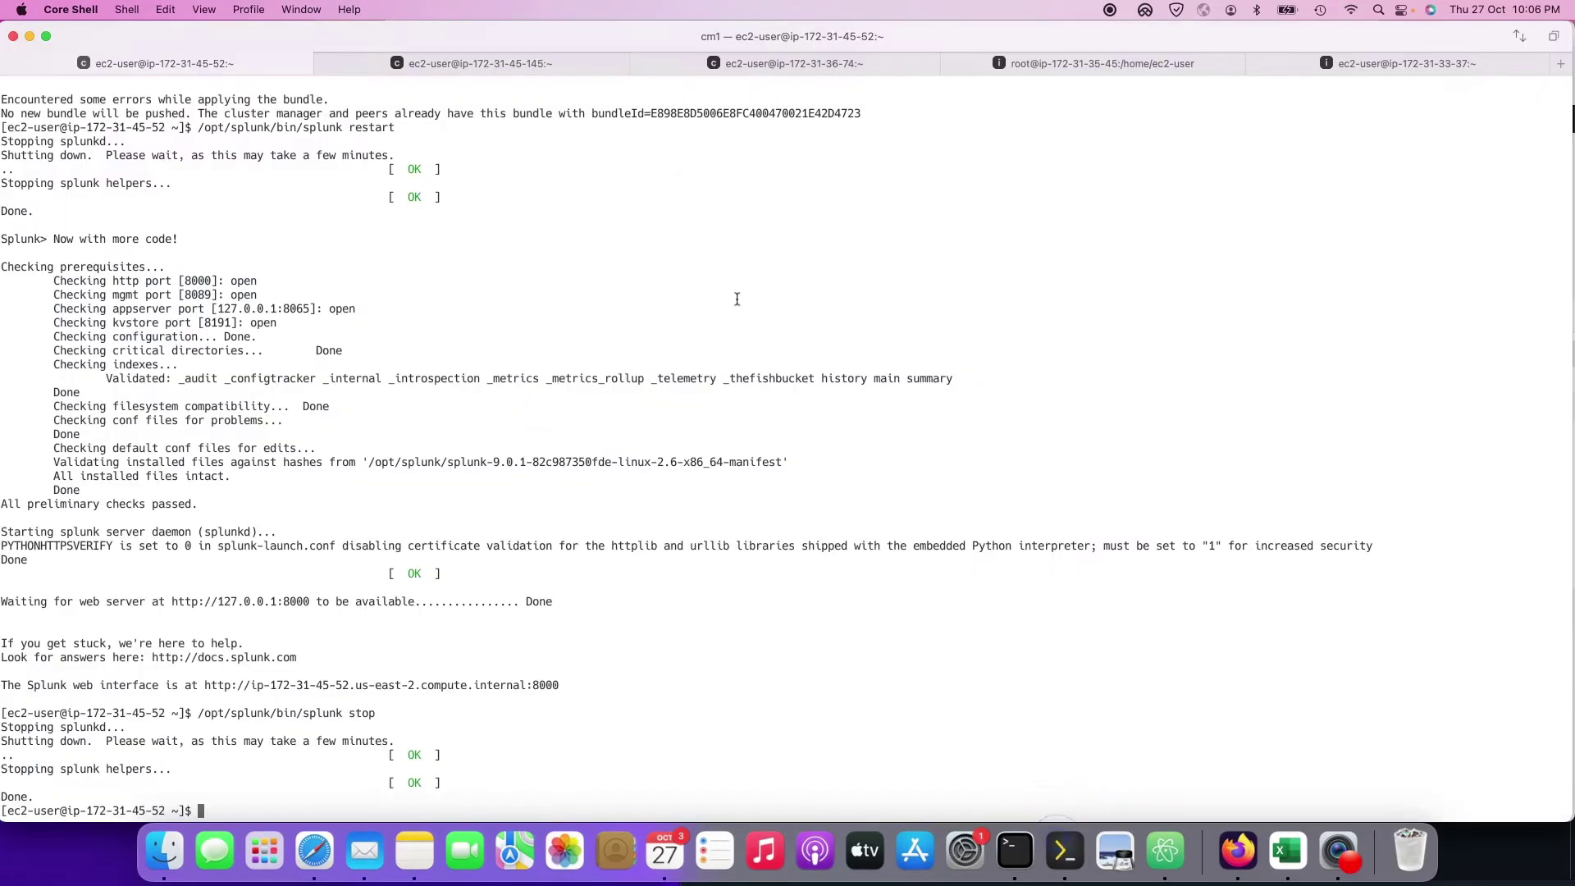
pyautogui.moveTo(420, 36); pyautogui.dragTo(471, 284)
pyautogui.moveTo(415, 248); pyautogui.dragTo(404, 283)
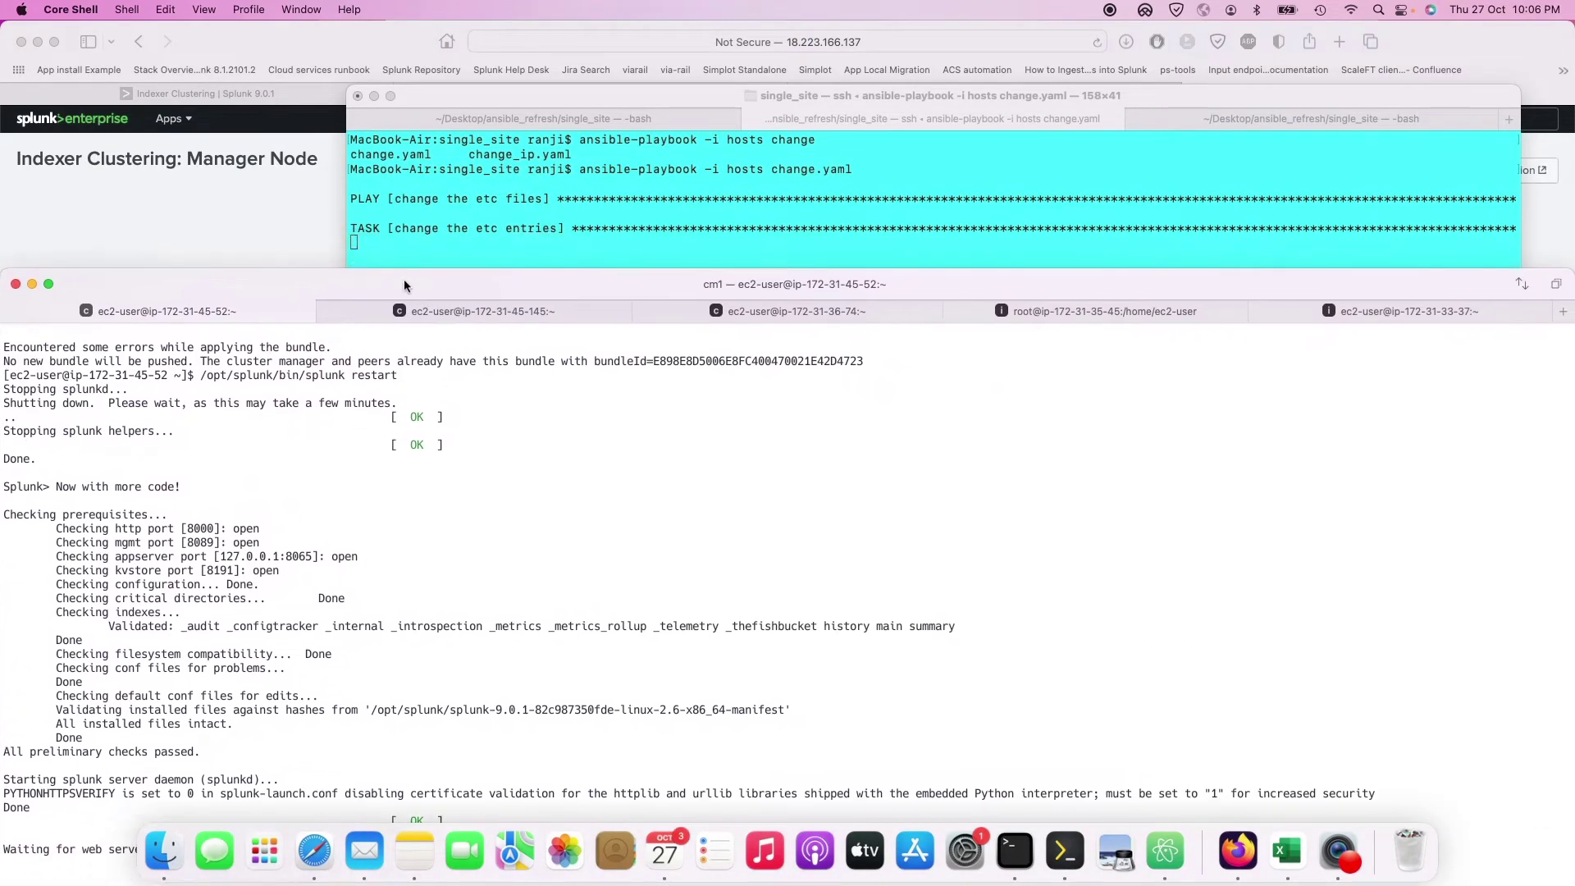
pyautogui.click(1152, 310)
pyautogui.moveTo(1007, 279); pyautogui.dragTo(1099, 614)
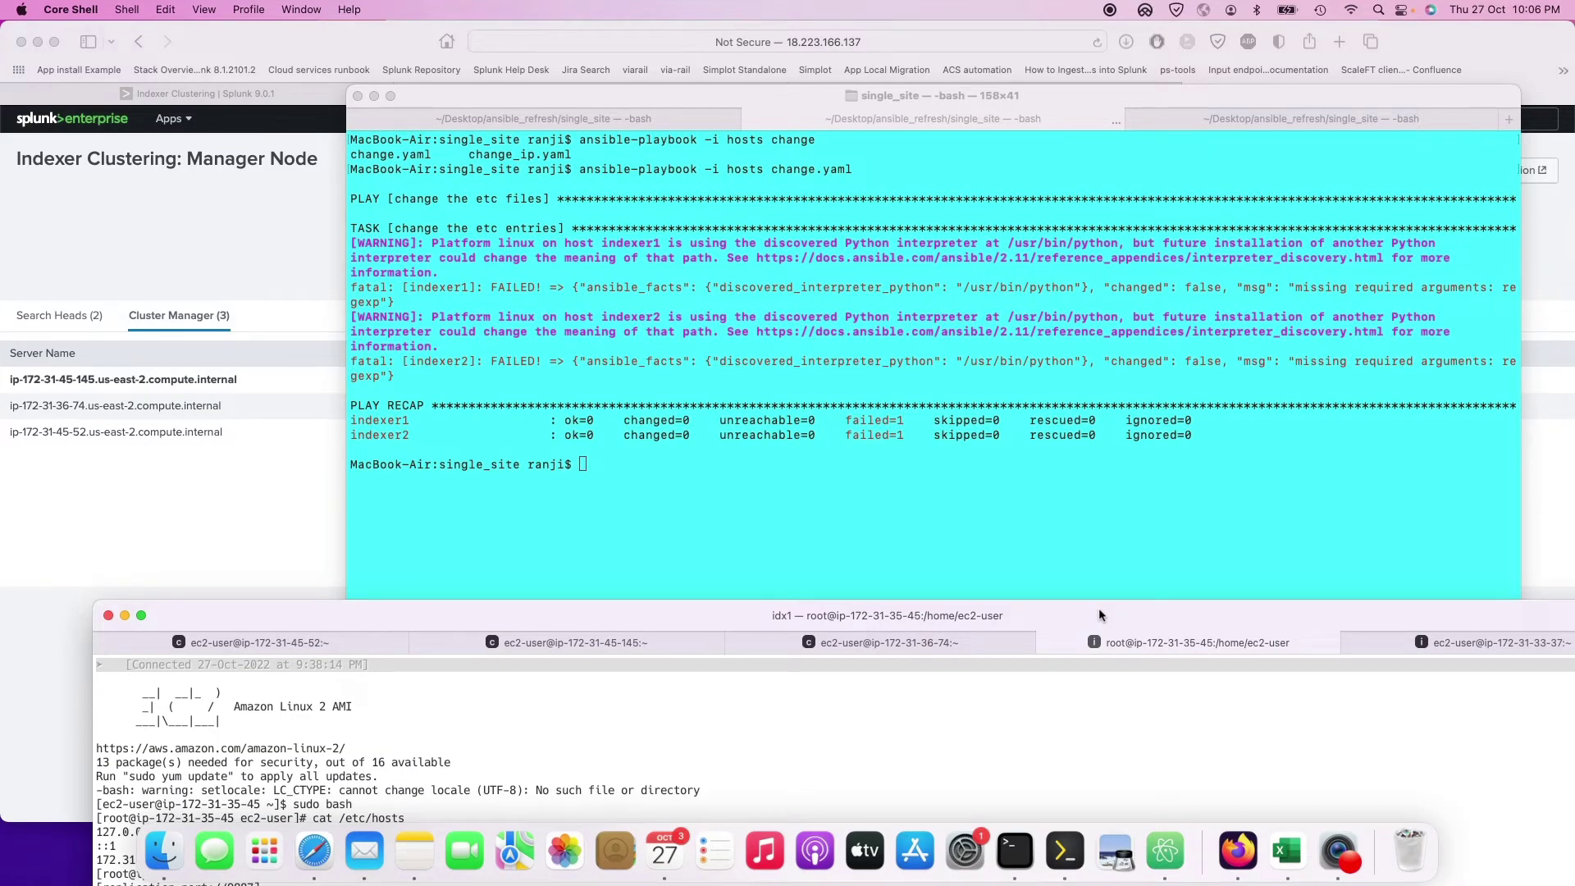
pyautogui.click(1042, 476)
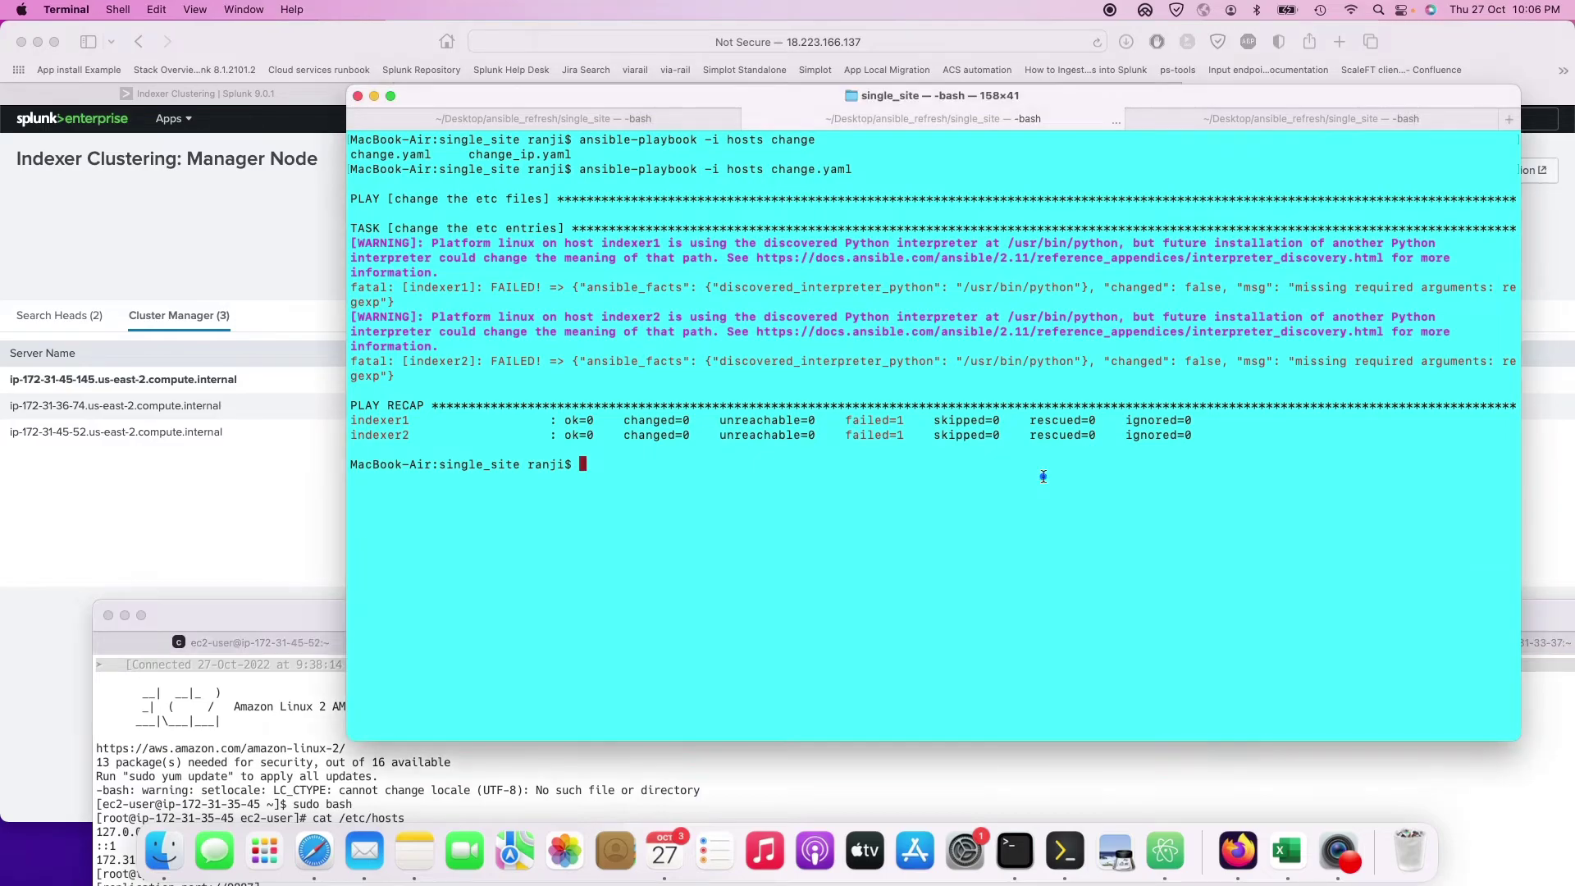
pyautogui.click(168, 851)
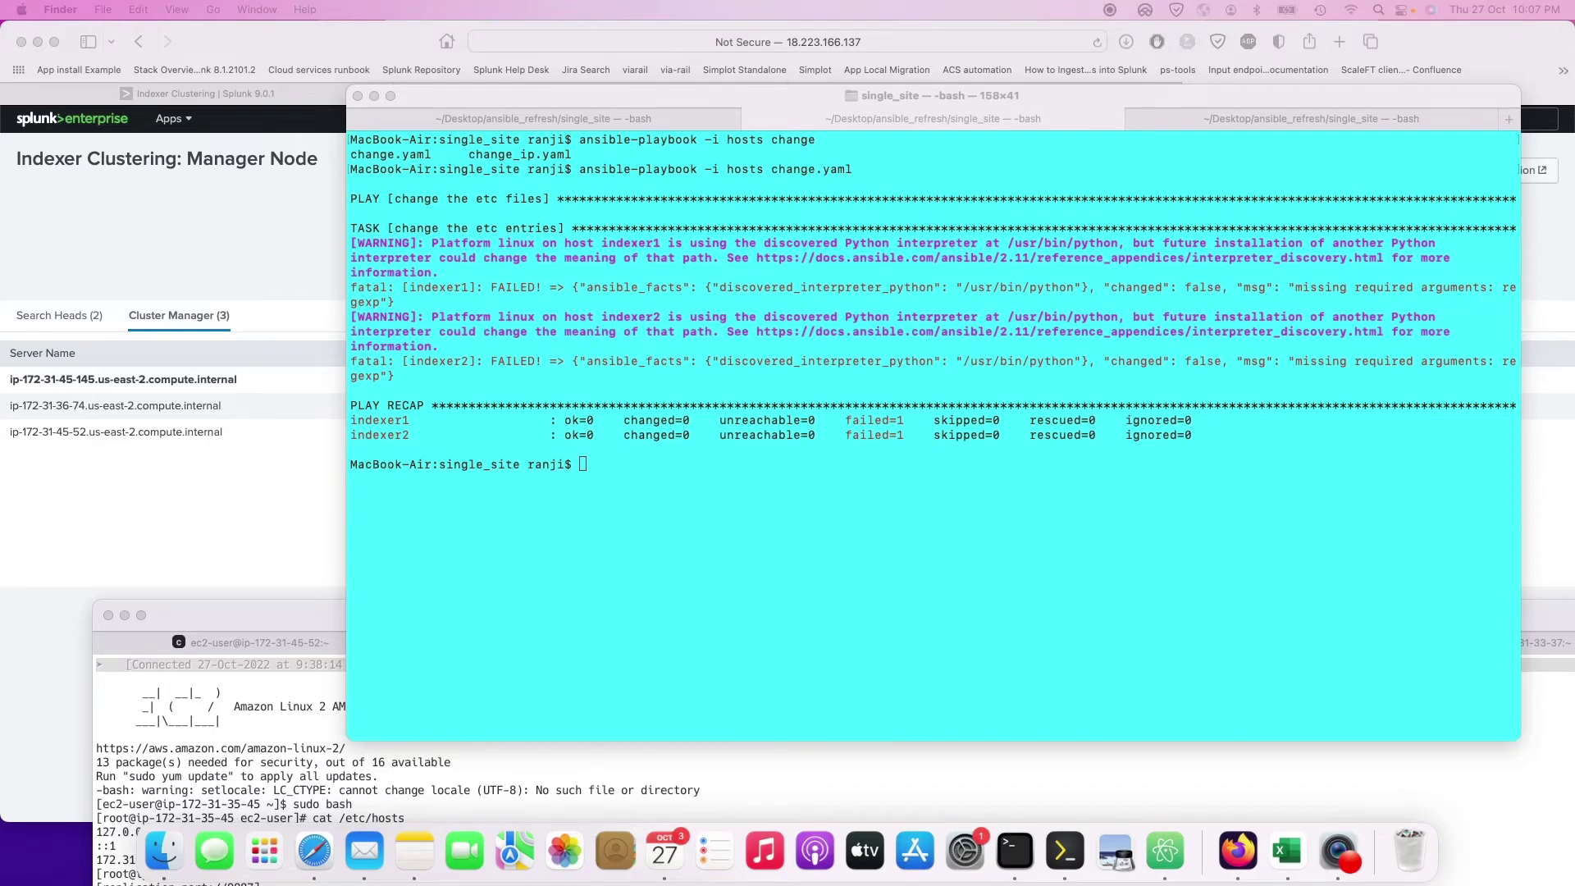
# Step: Correct the line 9 key from regexep to regexp, comparing against change_ip.yaml
pyautogui.press('super+Tab')
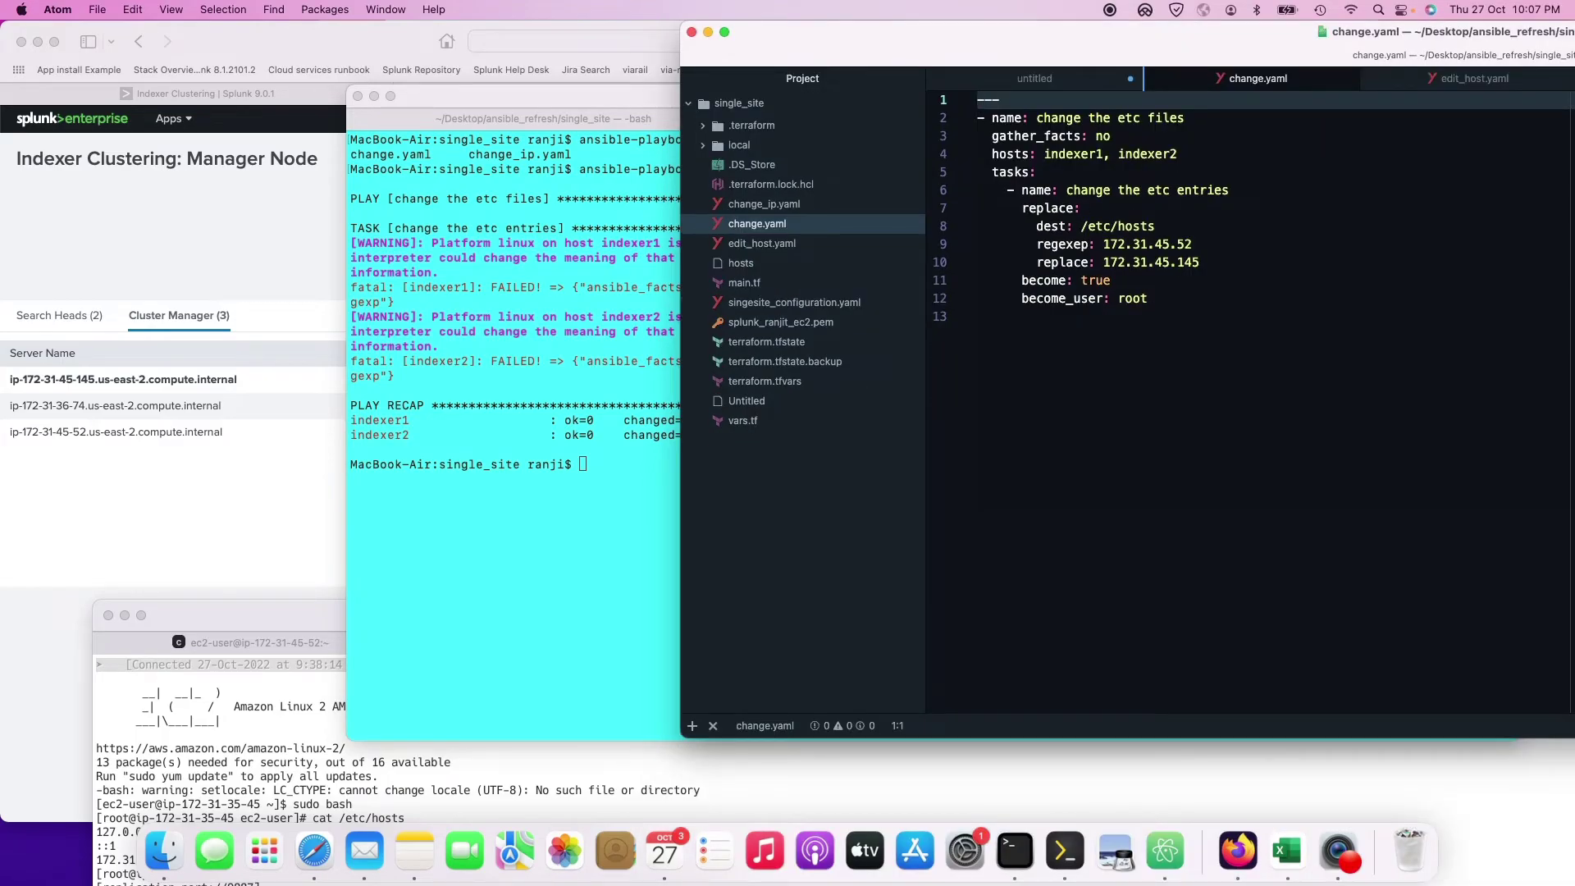
pyautogui.click(1086, 244)
pyautogui.press('BackSpace')
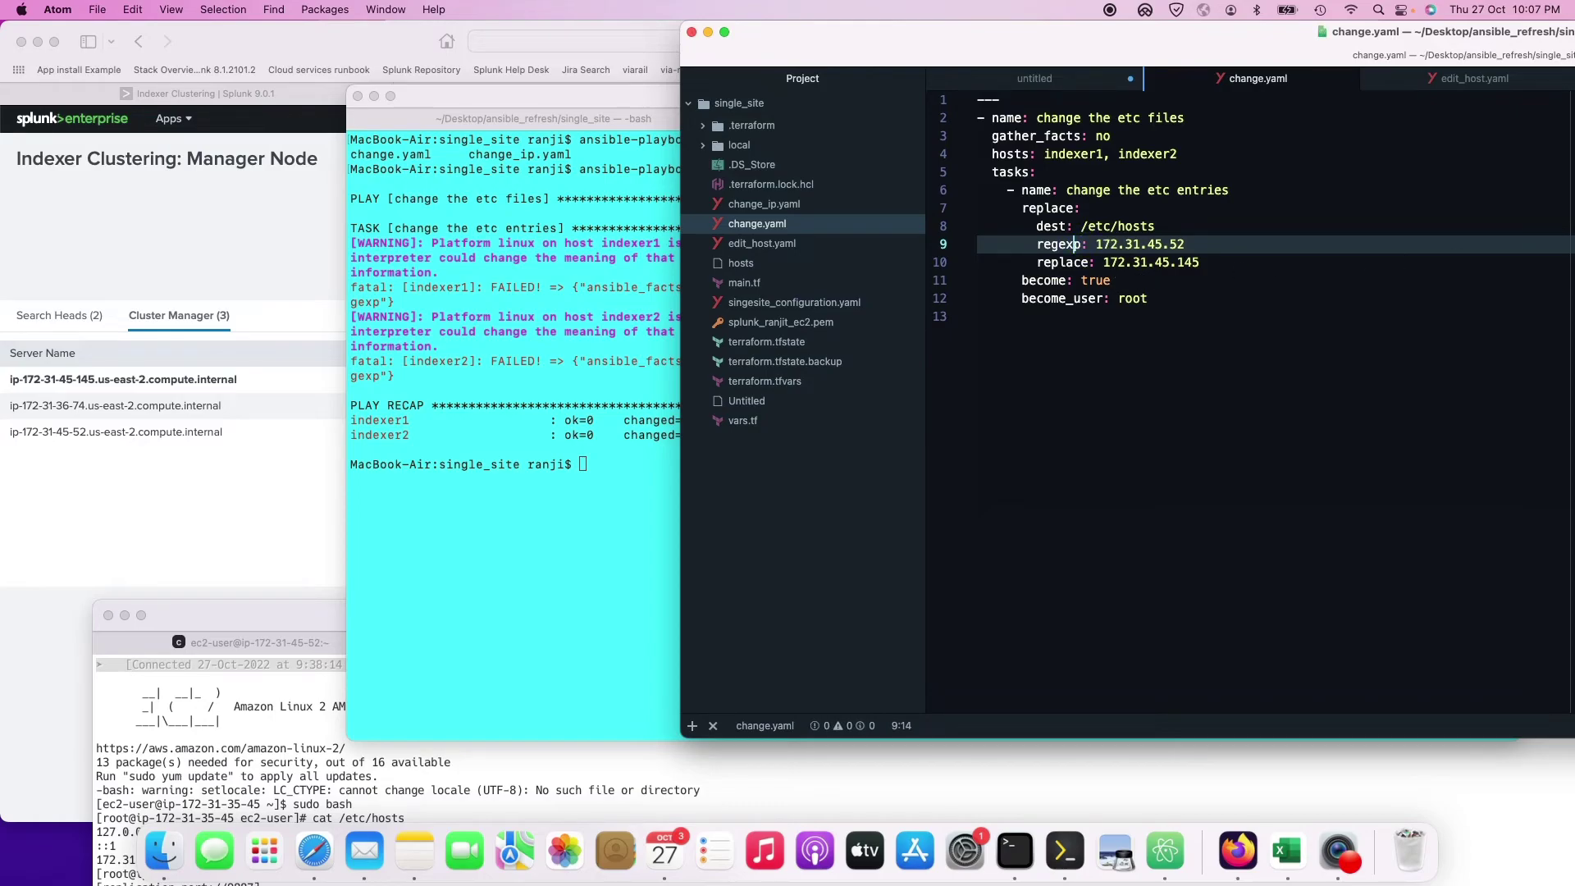
pyautogui.press('super+Tab')
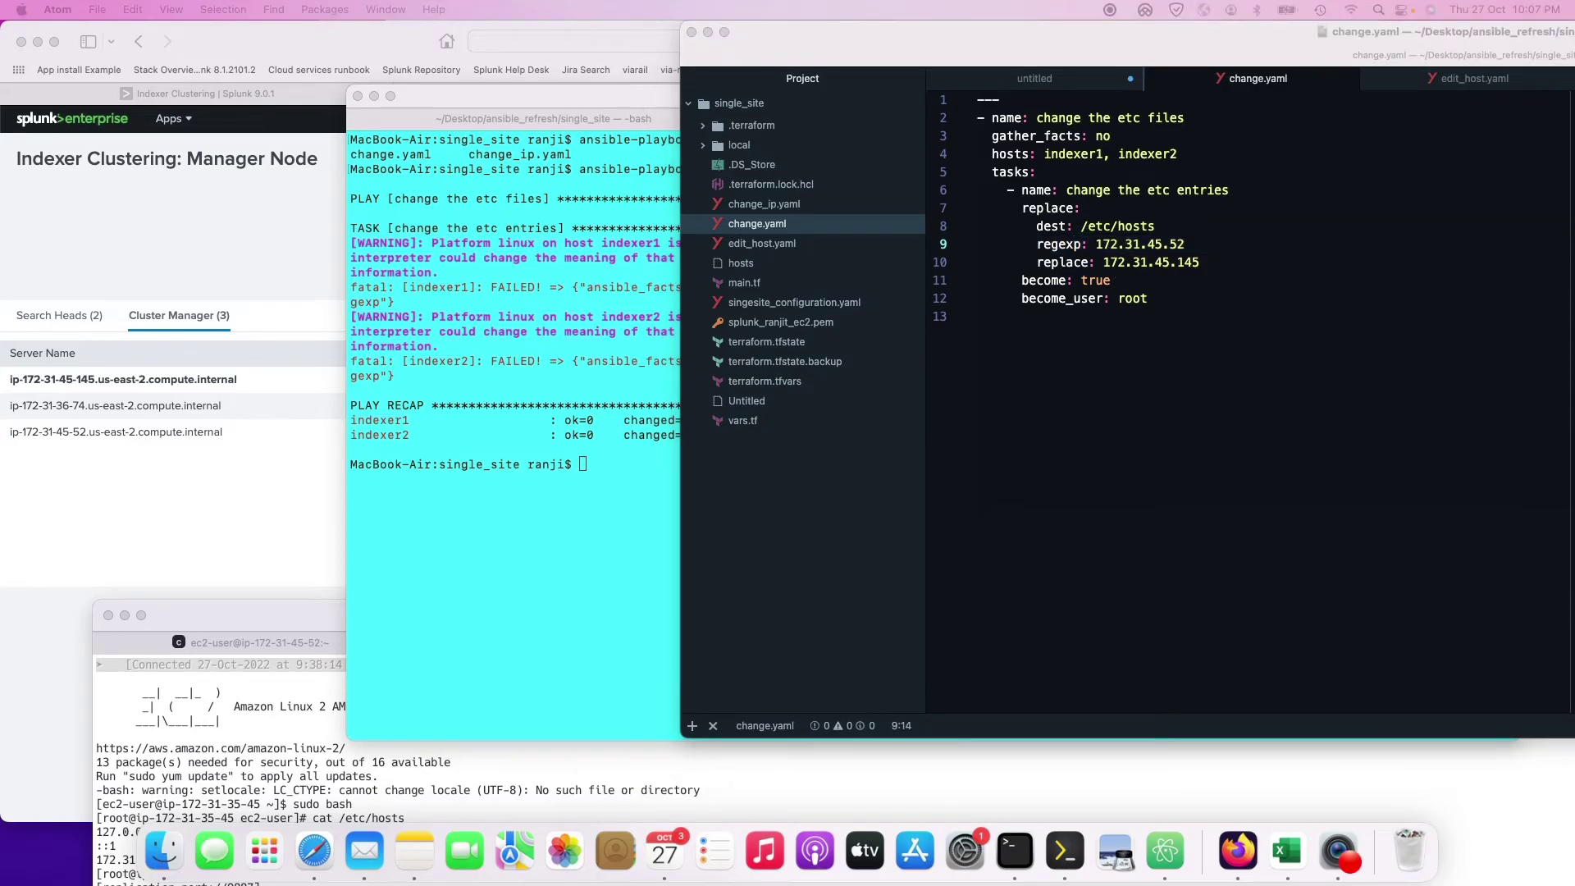
pyautogui.click(764, 203)
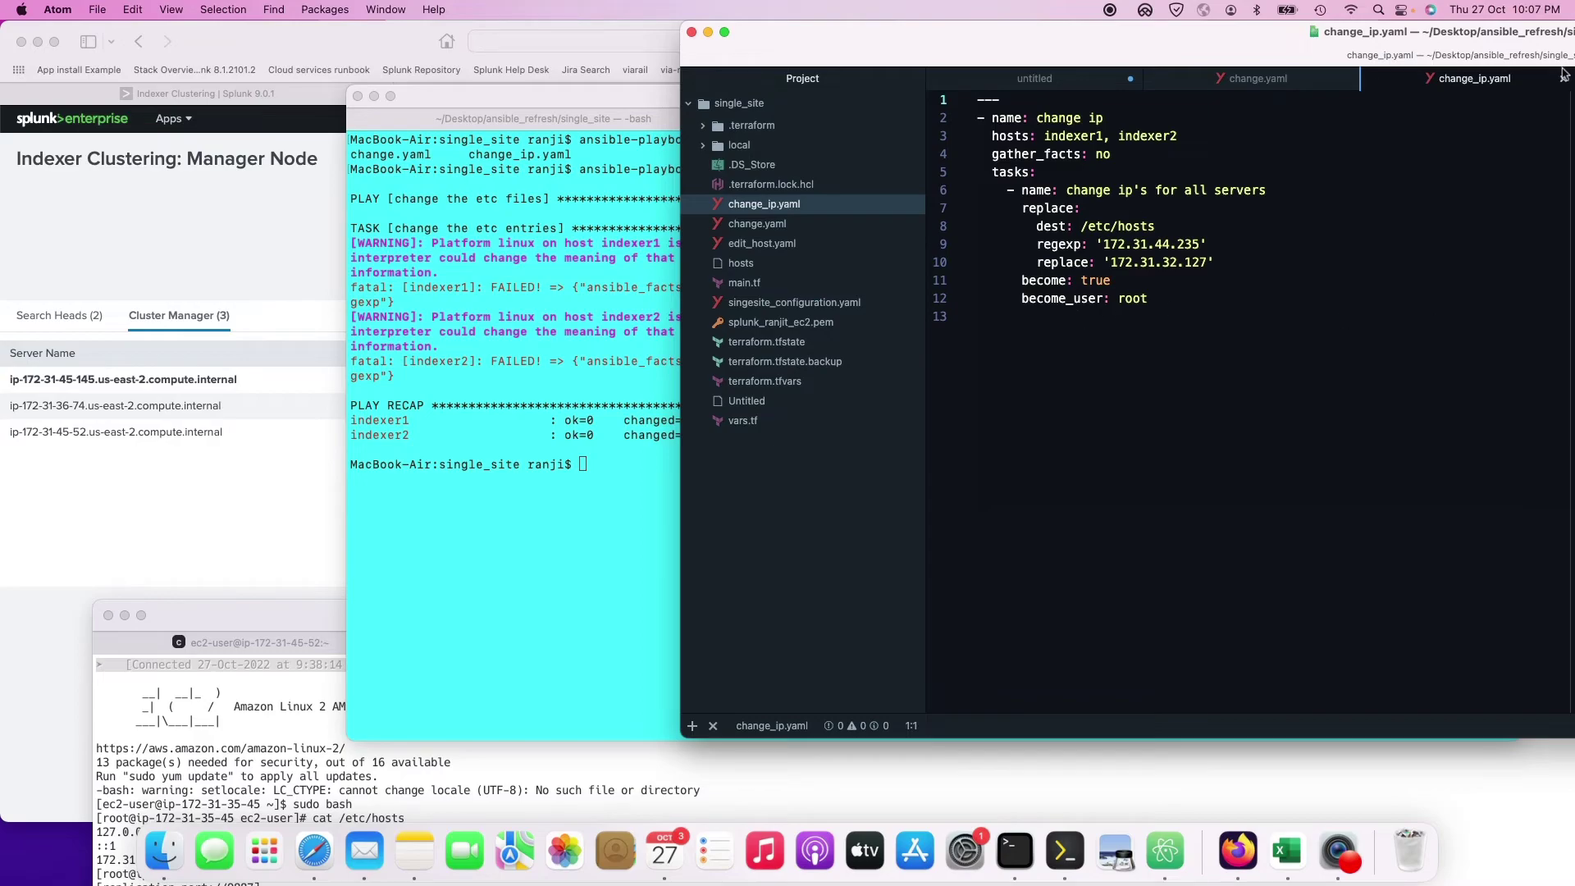
pyautogui.moveTo(1524, 38); pyautogui.dragTo(1391, 38)
pyautogui.click(1431, 79)
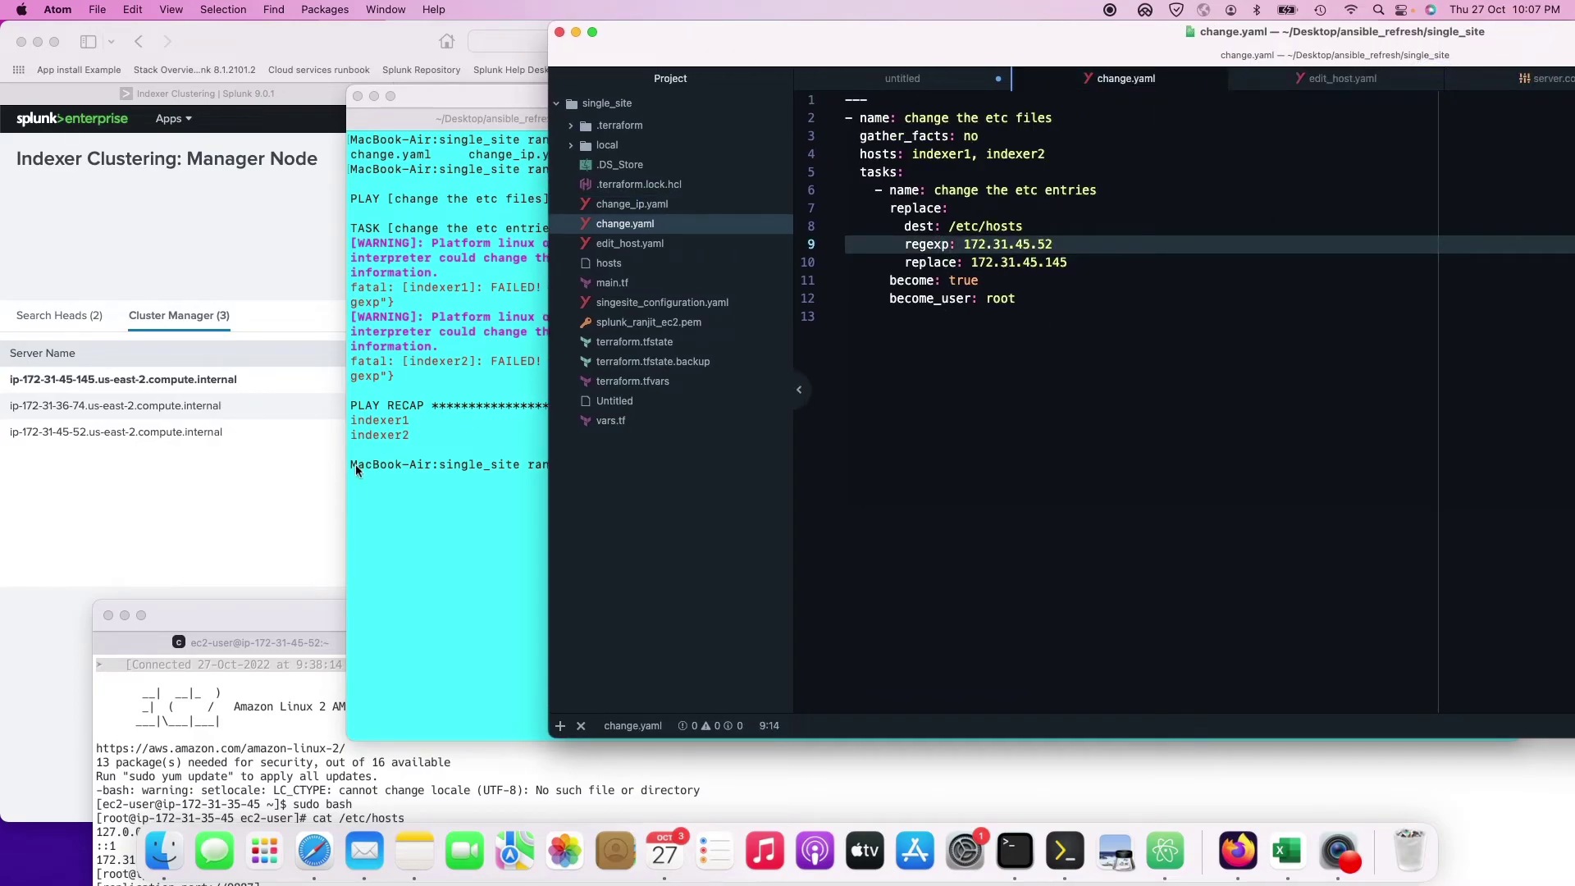
# Step: Rerun the change.yaml playbook, which now reports changed=1 on indexer1 and indexer2
pyautogui.click(459, 461)
pyautogui.press('Up')
pyautogui.press('Return')
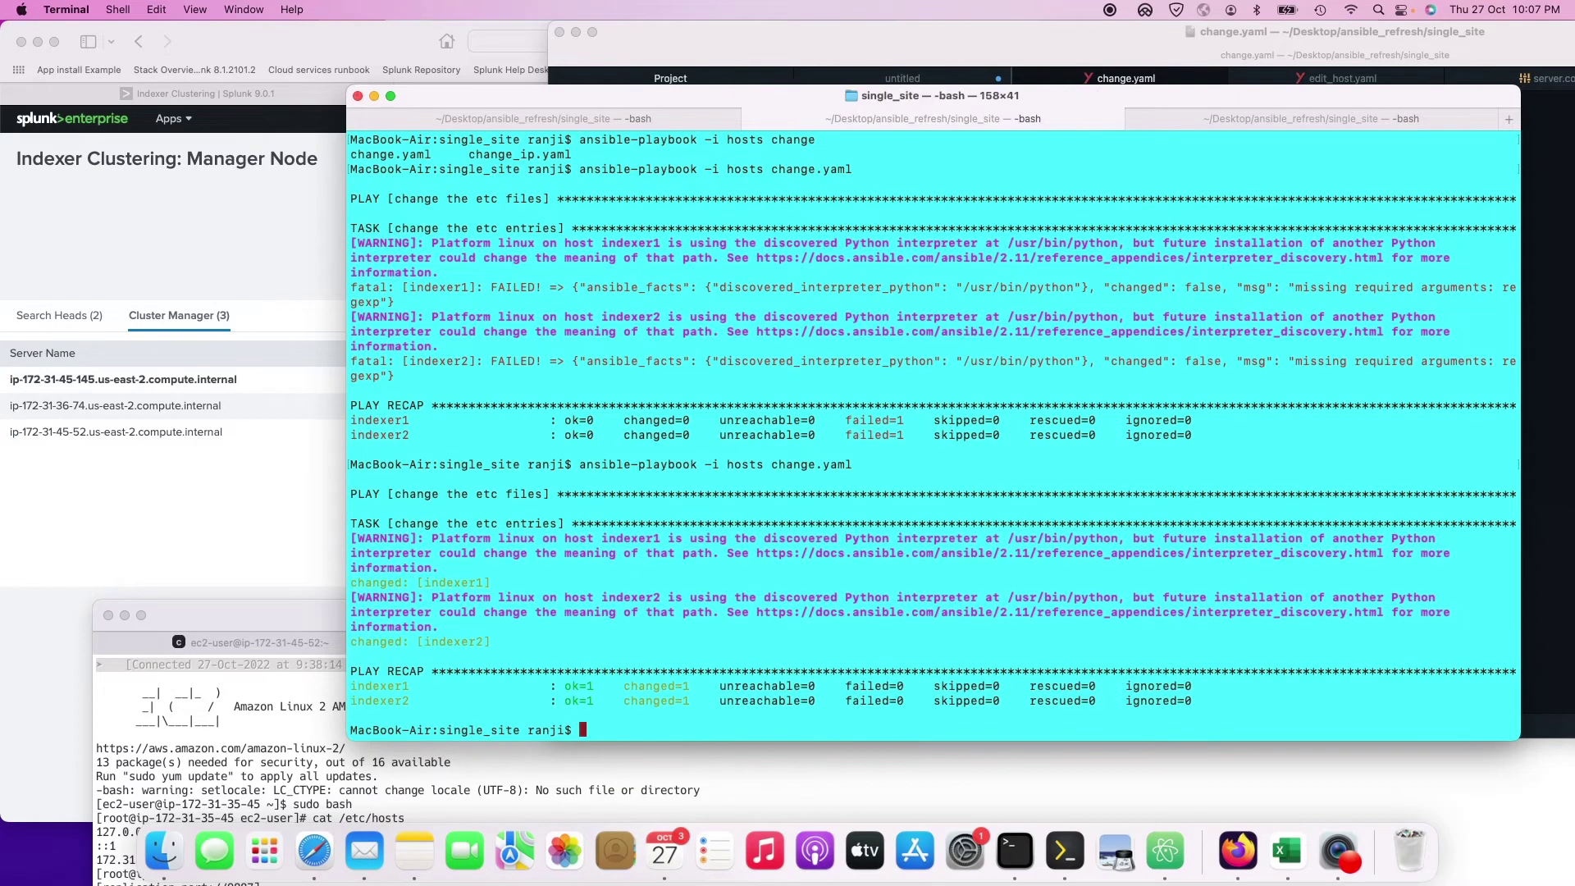
# Step: Reload the Manager Node page, check its Indexes, Search Heads, Cluster Manager and Peers tabs, then return to the redundancy docs
pyautogui.click(194, 510)
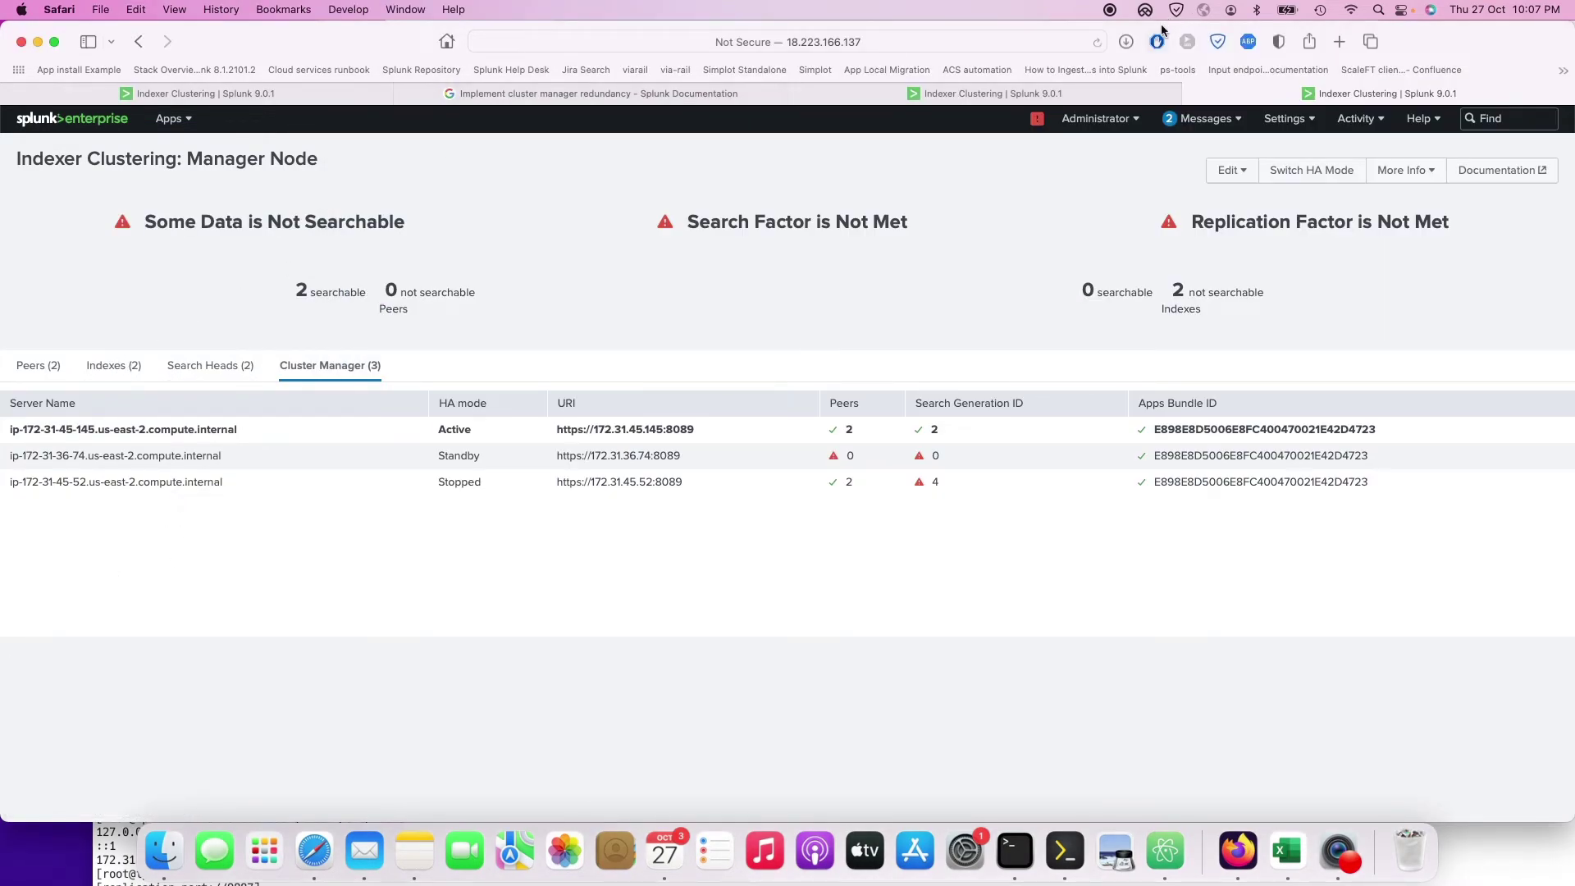
pyautogui.click(1097, 45)
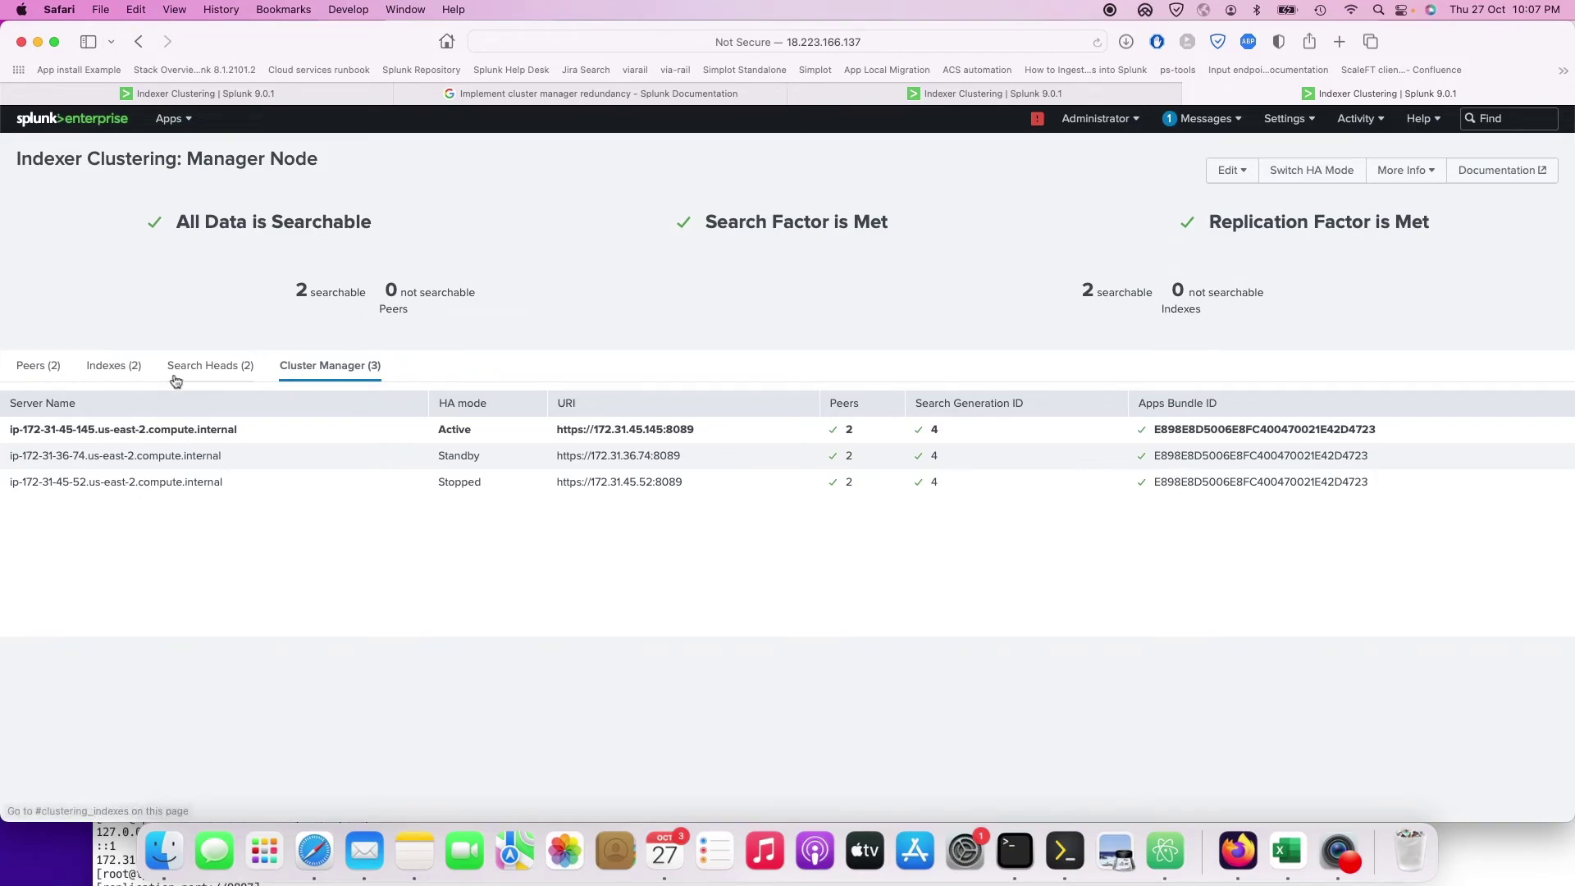
pyautogui.click(114, 366)
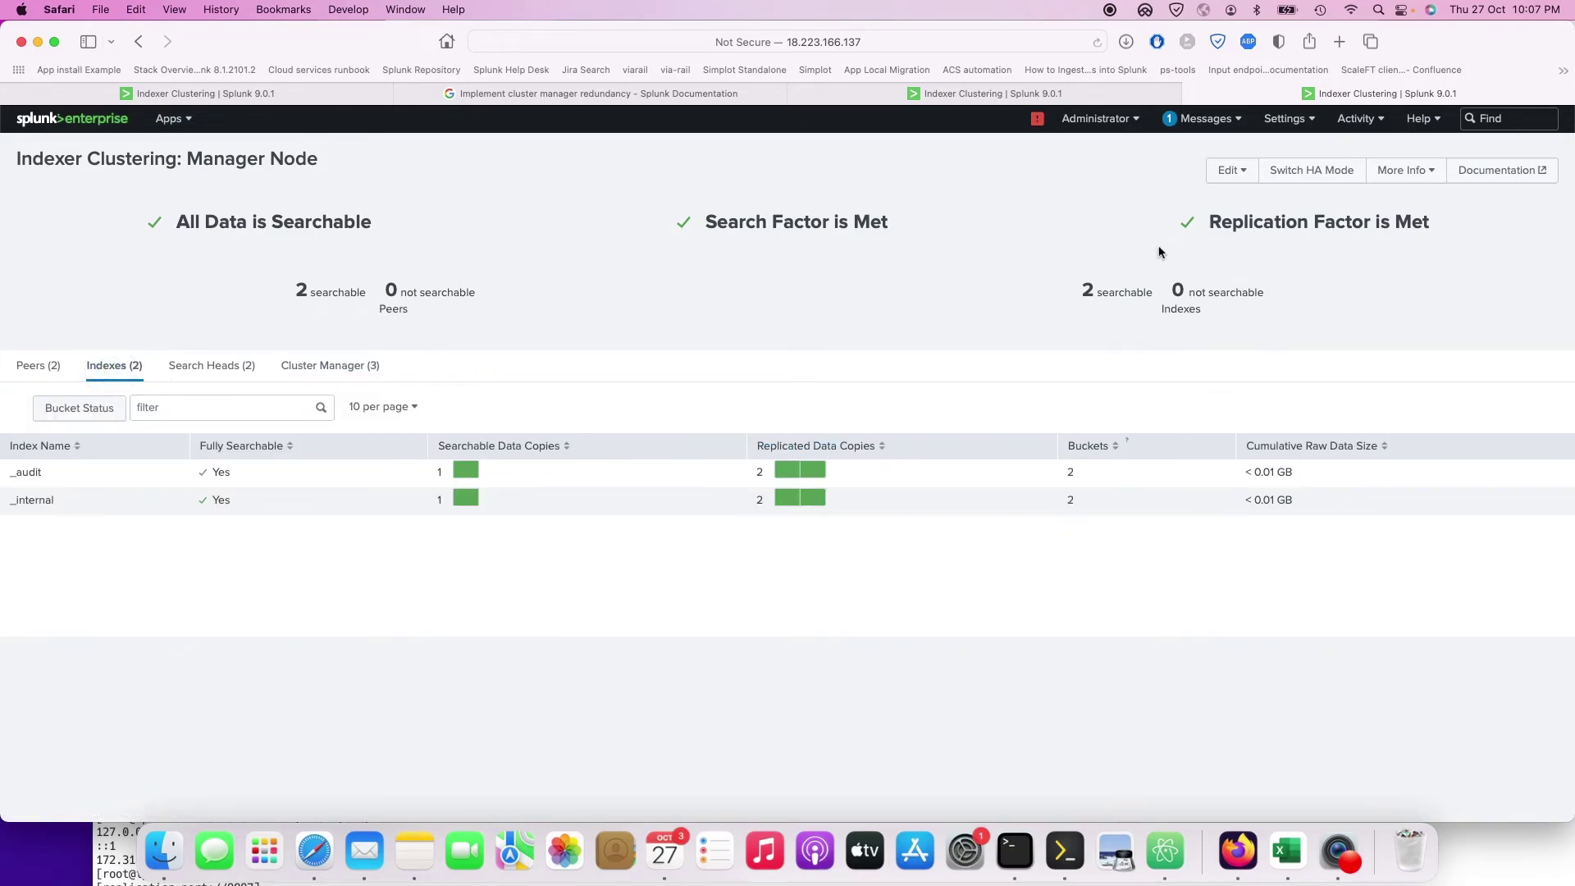
pyautogui.click(232, 381)
pyautogui.click(367, 361)
pyautogui.click(47, 360)
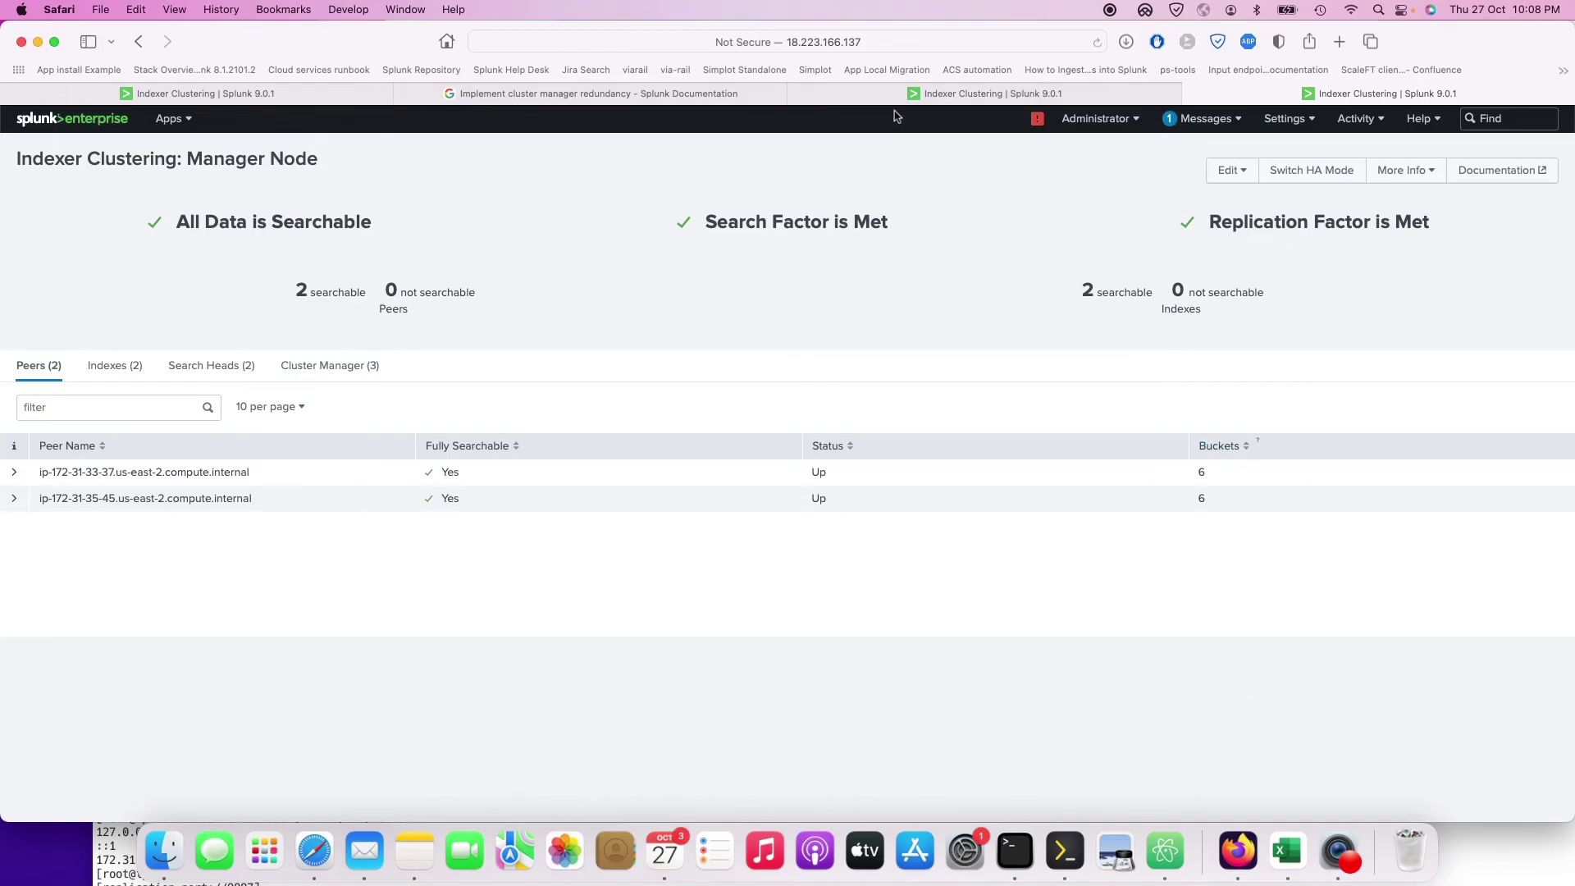
pyautogui.click(666, 101)
pyautogui.moveTo(278, 384)
pyautogui.mouseDown()
pyautogui.moveTo(513, 386)
pyautogui.moveTo(279, 384)
pyautogui.mouseUp()
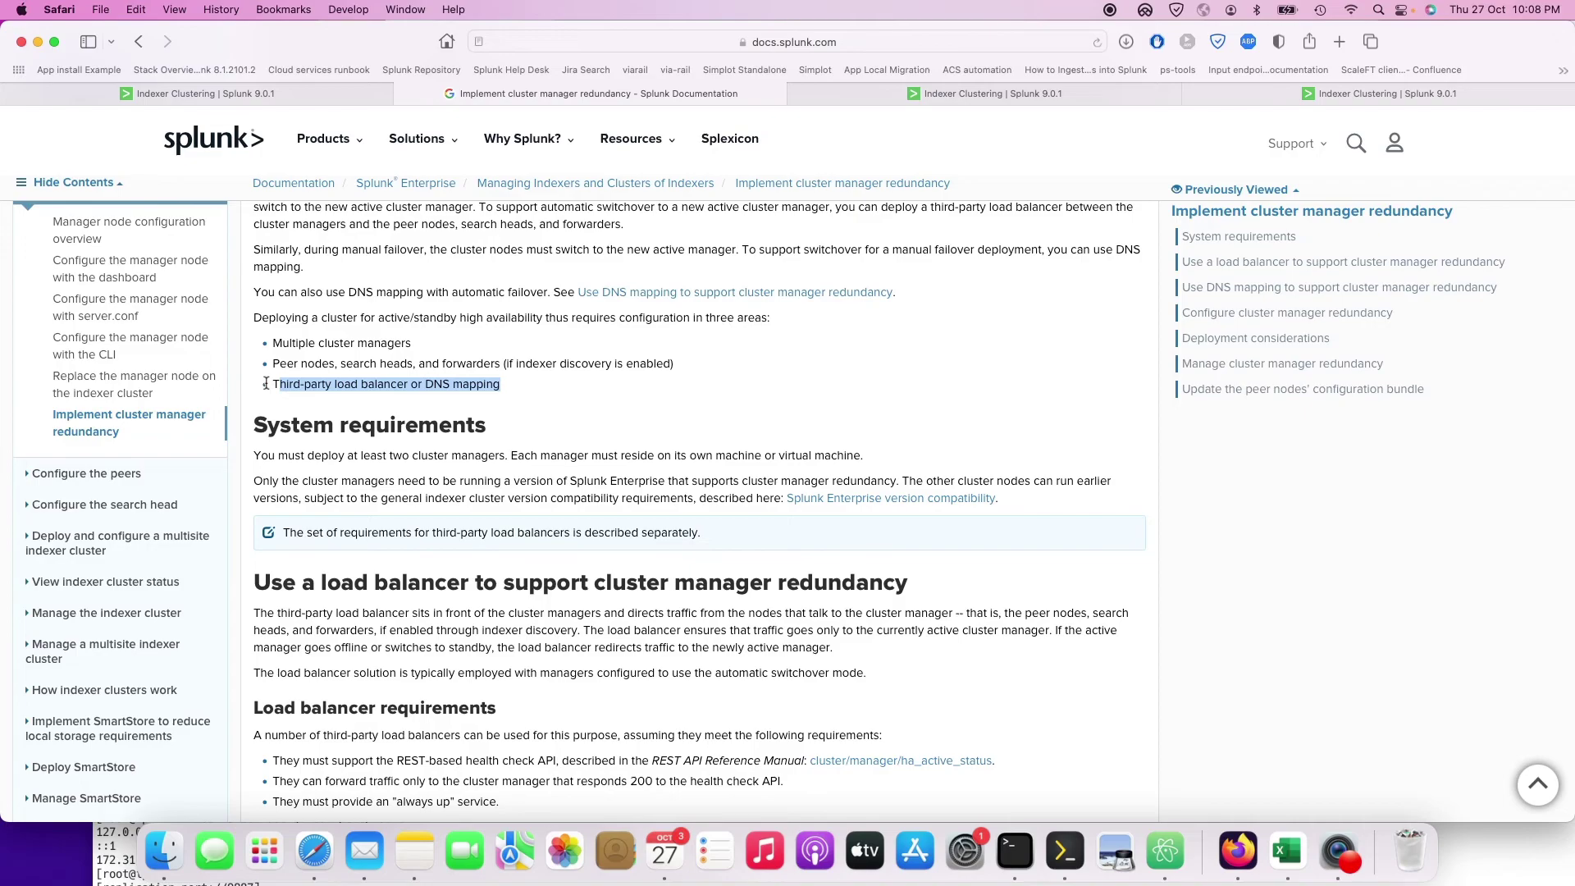
# Step: Read the load balancer and DNS mapping sections, highlighting the requirement line, then bring Core Shell forward
pyautogui.scroll(8, 266, 383)
pyautogui.scroll(-15, 266, 383)
pyautogui.scroll(-10, 265, 383)
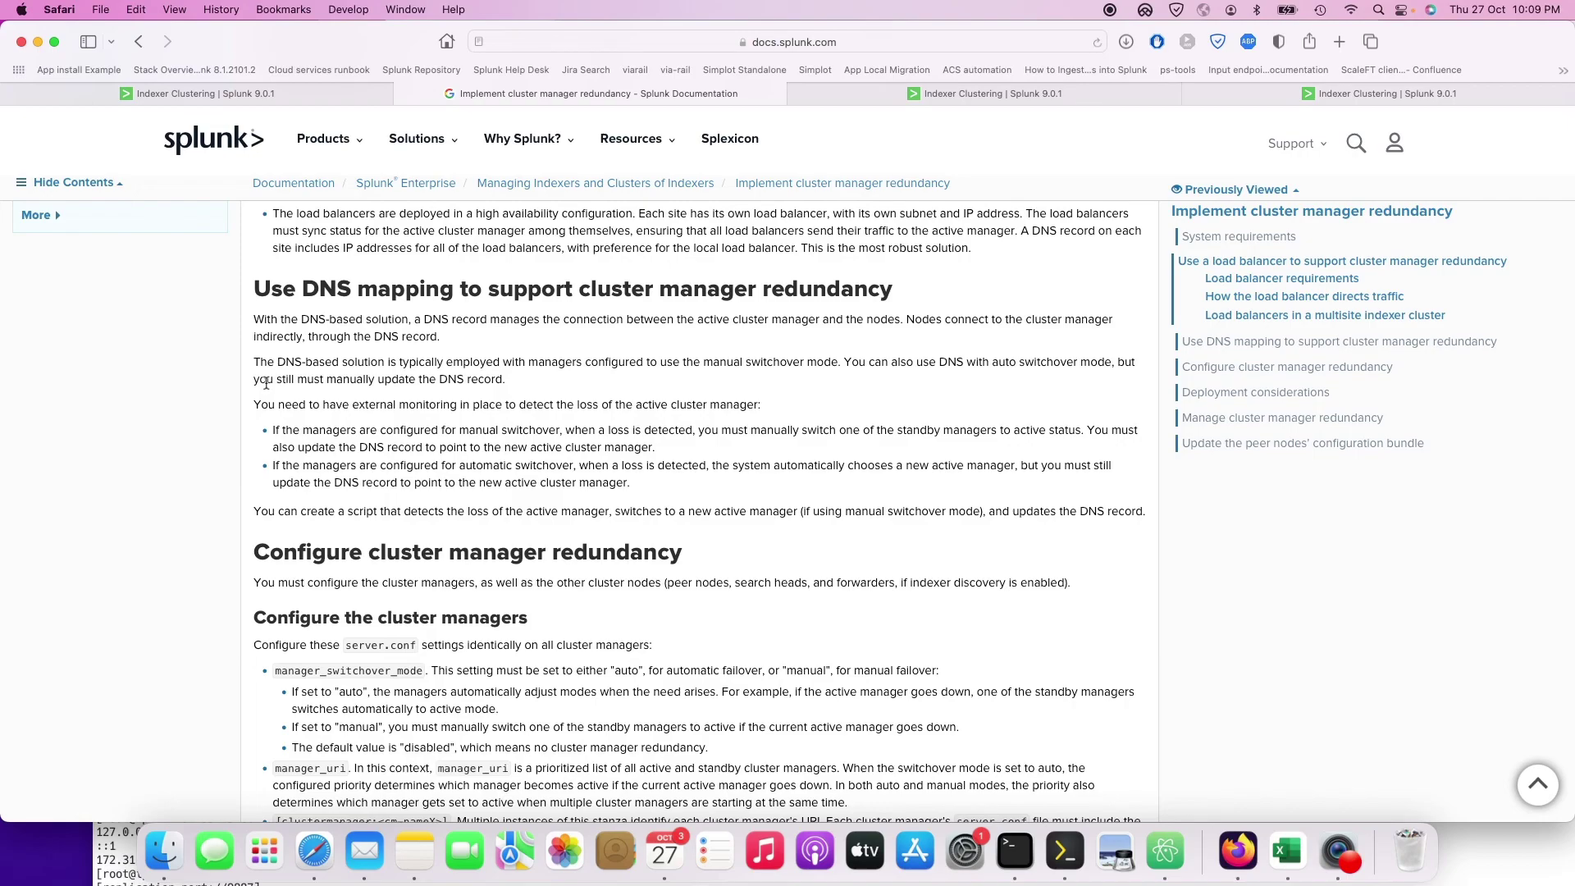
pyautogui.scroll(15, 267, 383)
pyautogui.scroll(-10, 267, 383)
pyautogui.moveTo(499, 385); pyautogui.dragTo(280, 385)
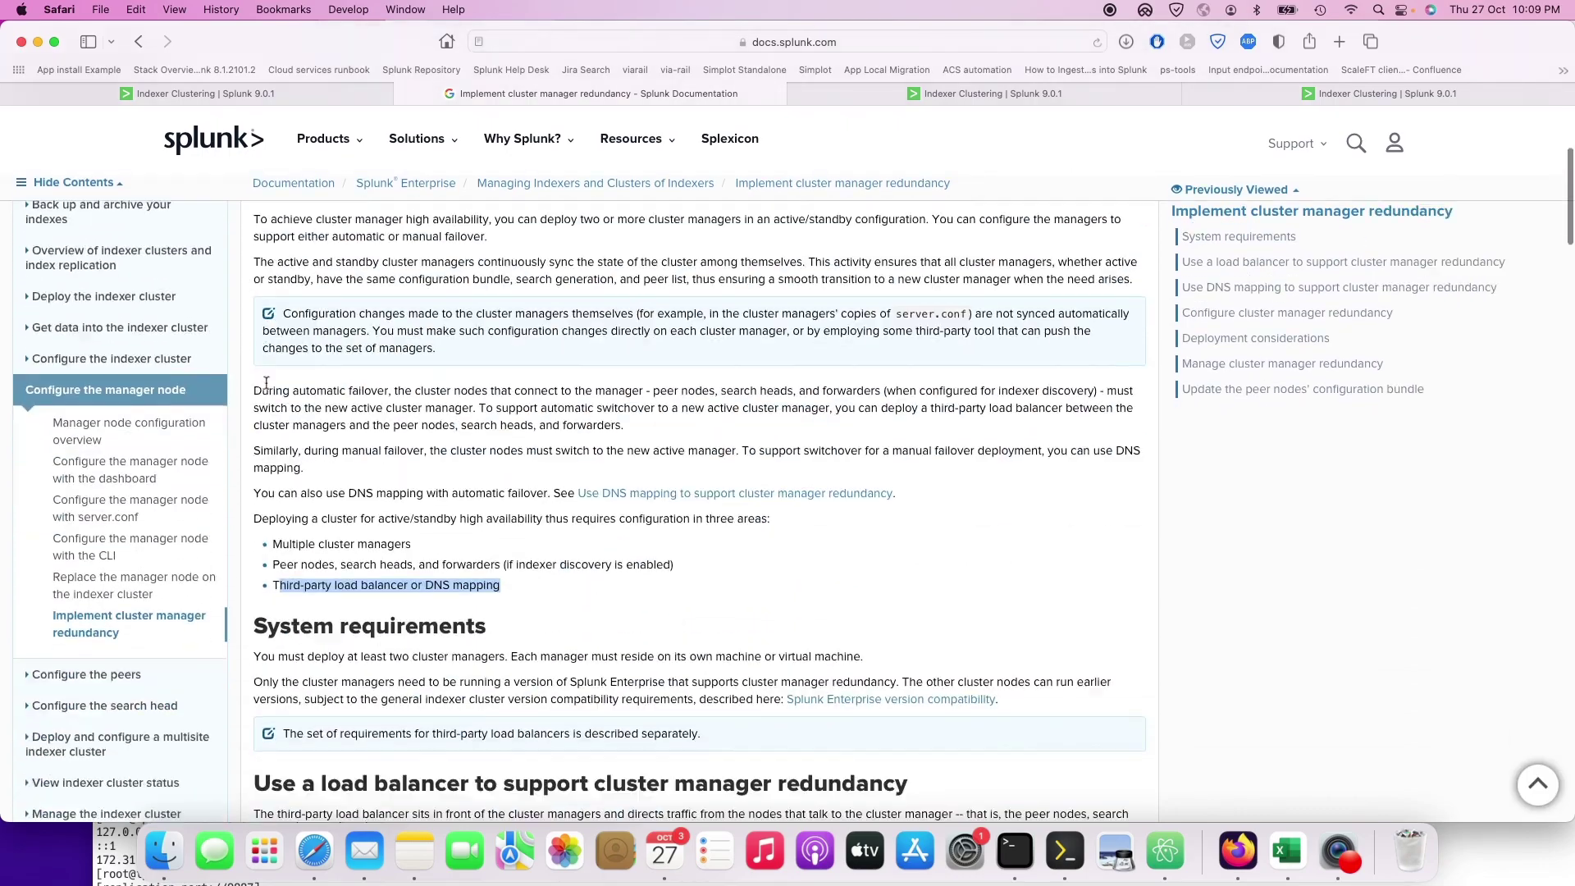
pyautogui.scroll(-5, 759, 495)
pyautogui.click(1064, 850)
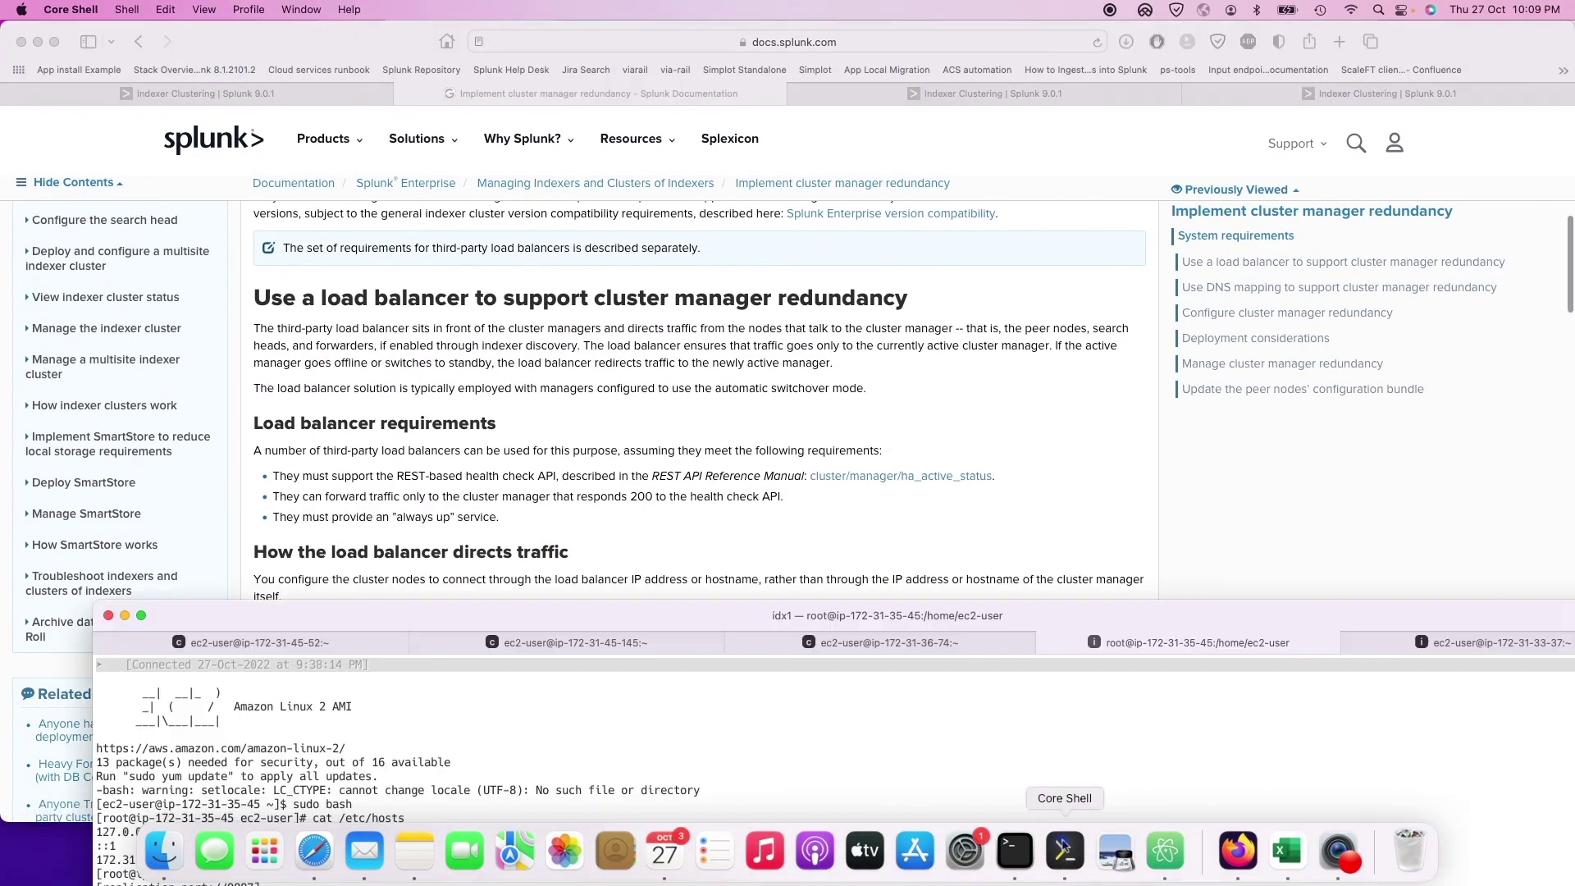
# Step: On the connected Manager Node page, view the three cluster managers and their HA modes, then return to the docs
pyautogui.click(901, 97)
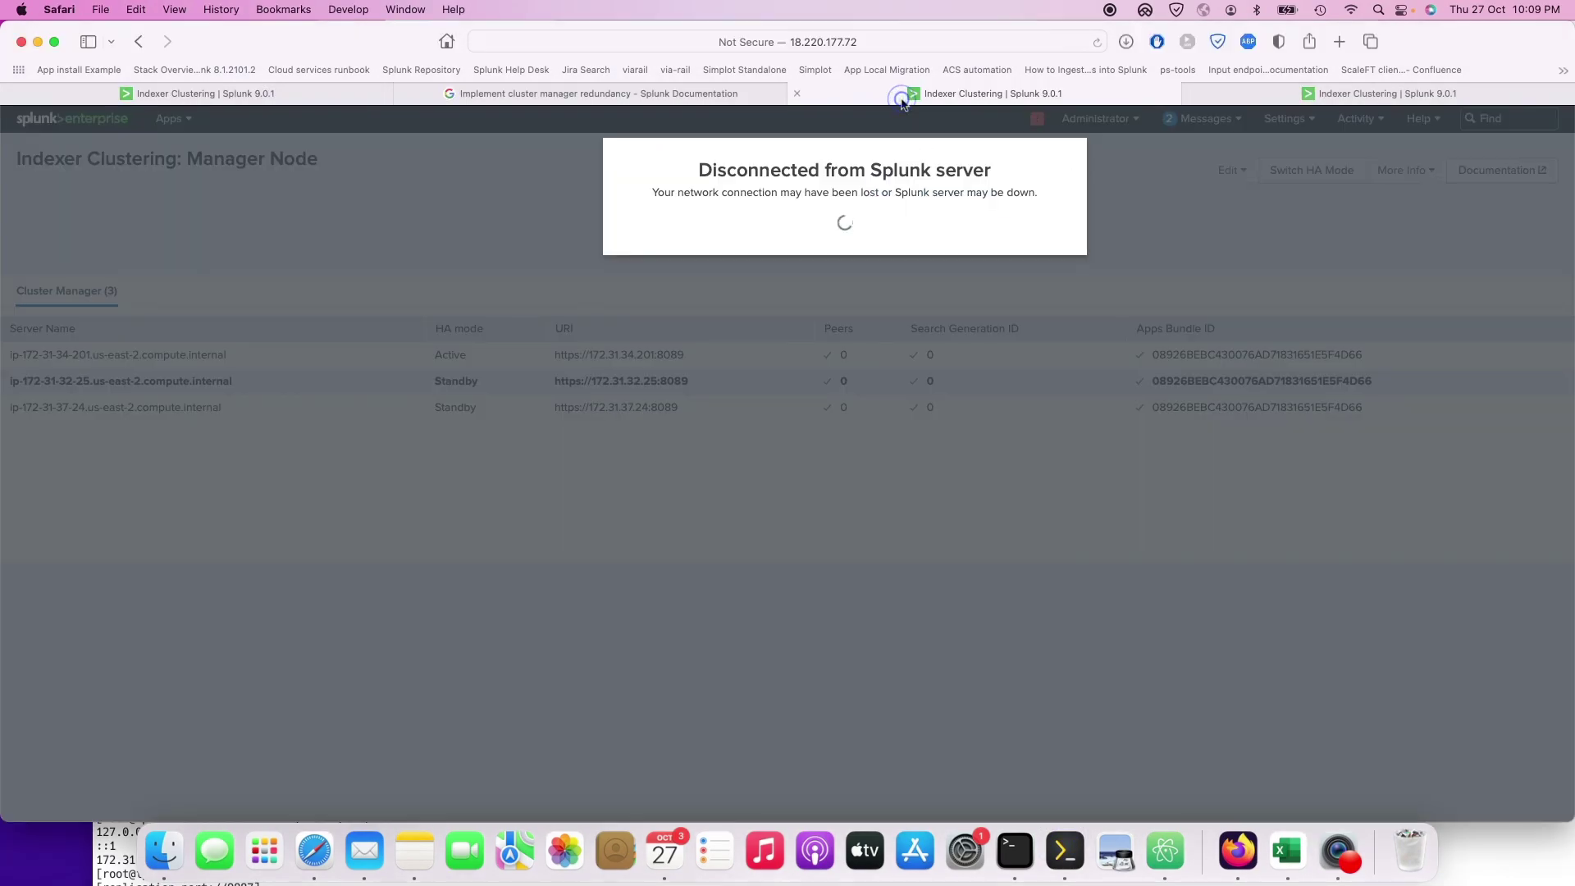
pyautogui.click(311, 92)
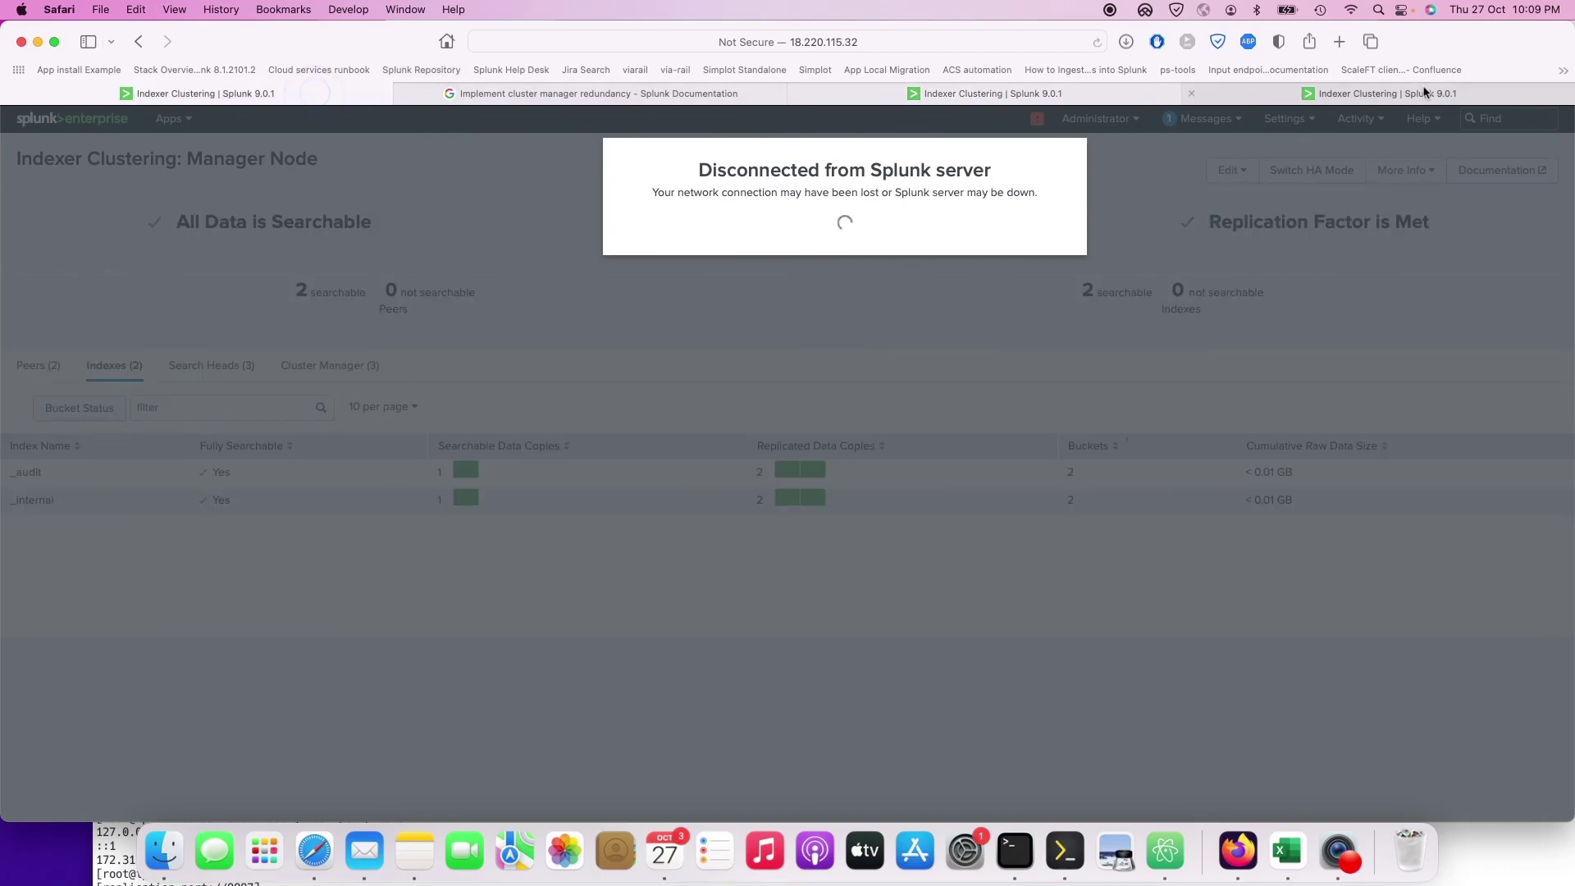
pyautogui.click(1386, 92)
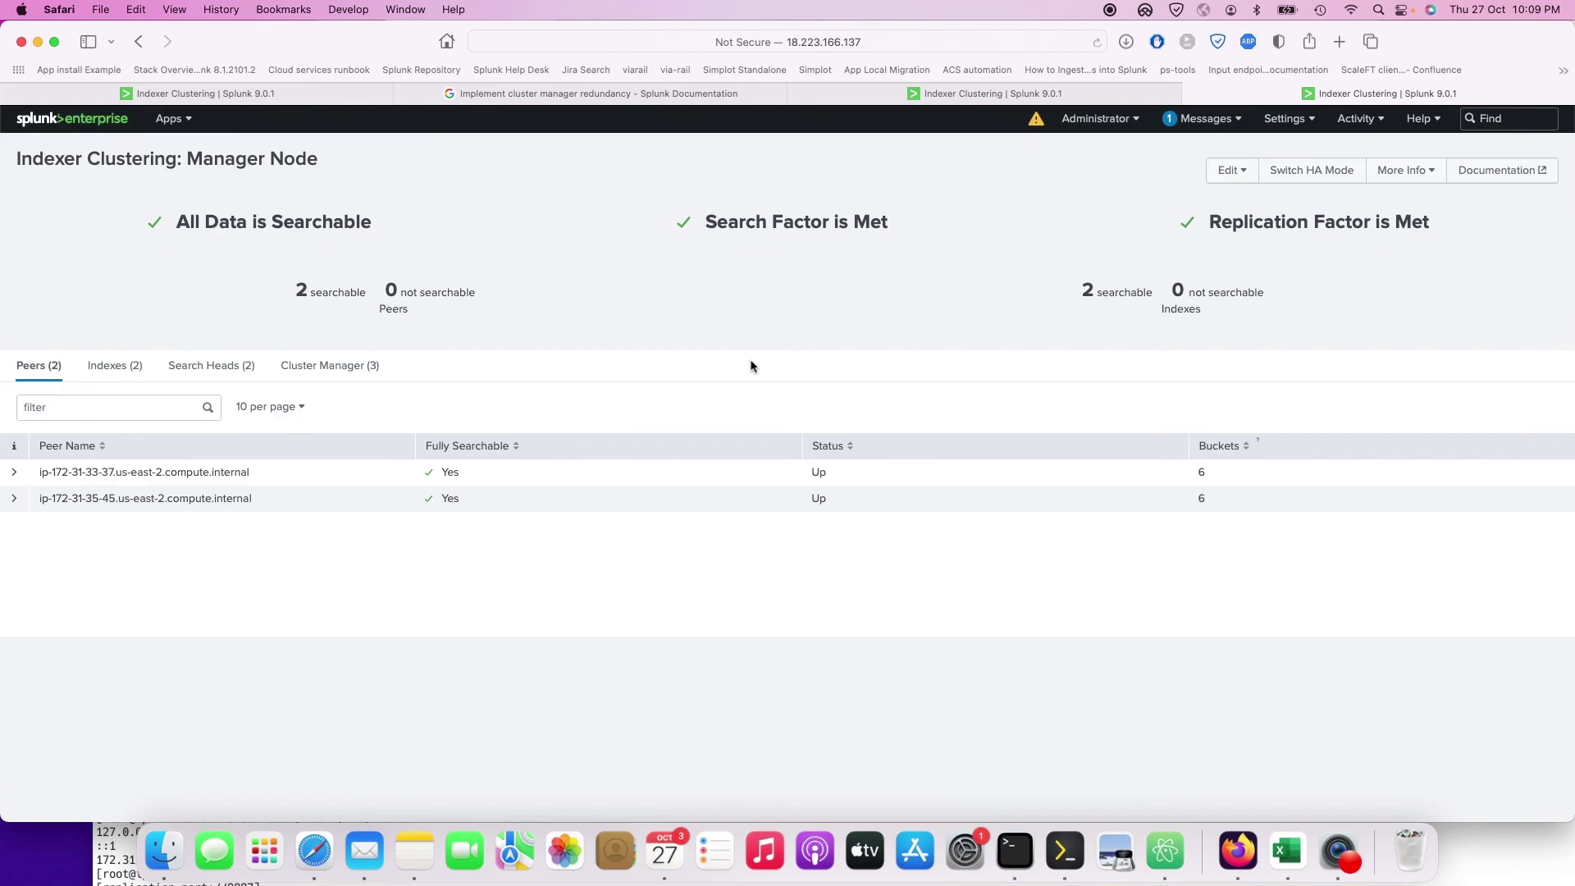
pyautogui.click(361, 365)
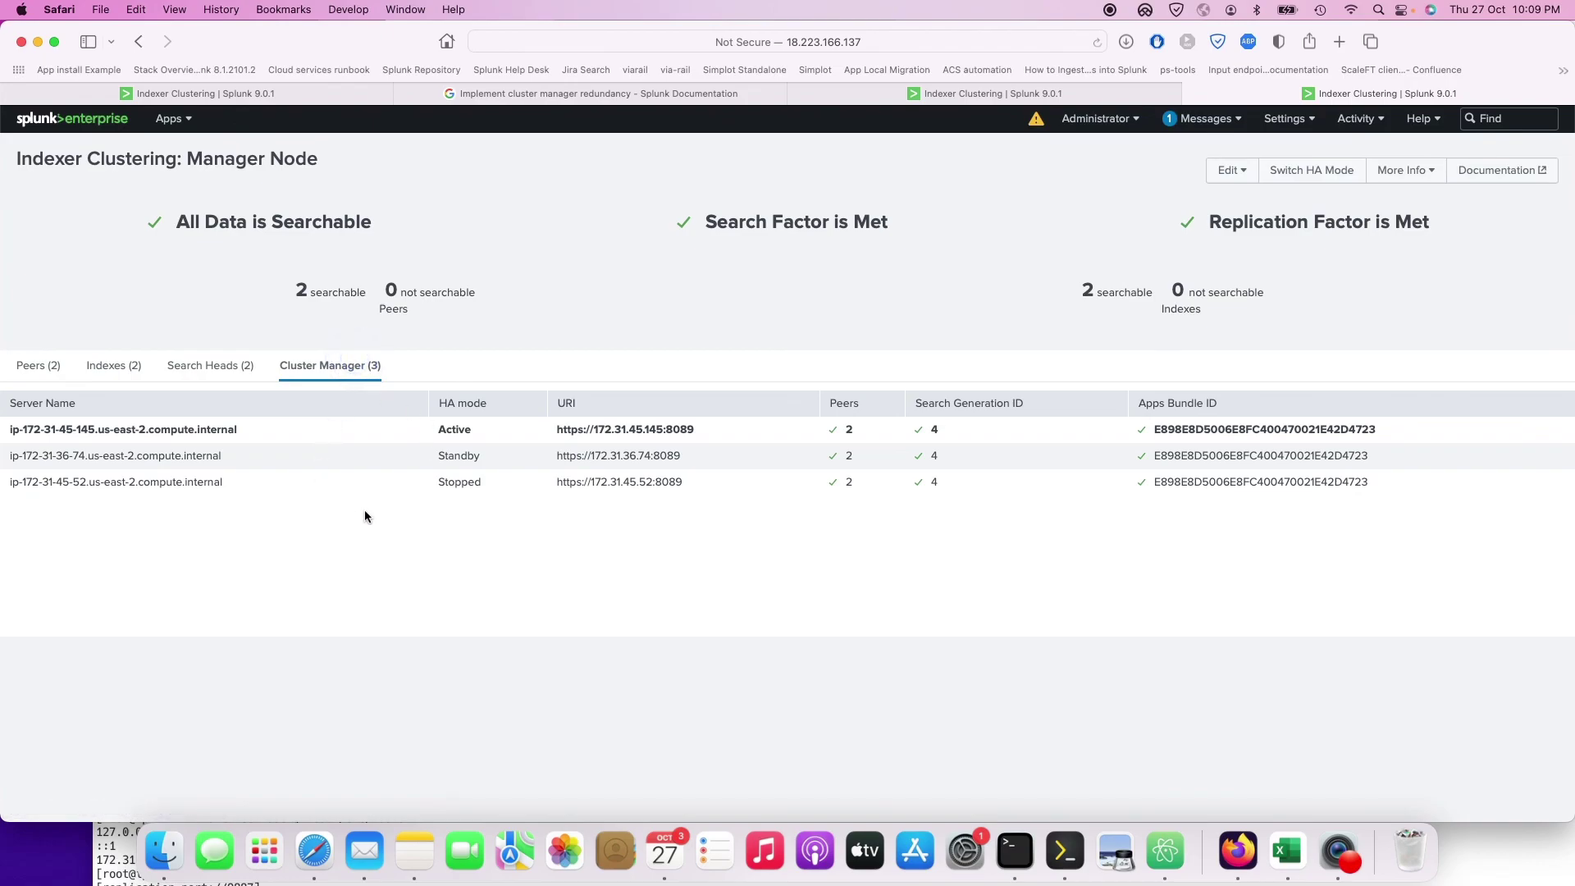
pyautogui.click(693, 94)
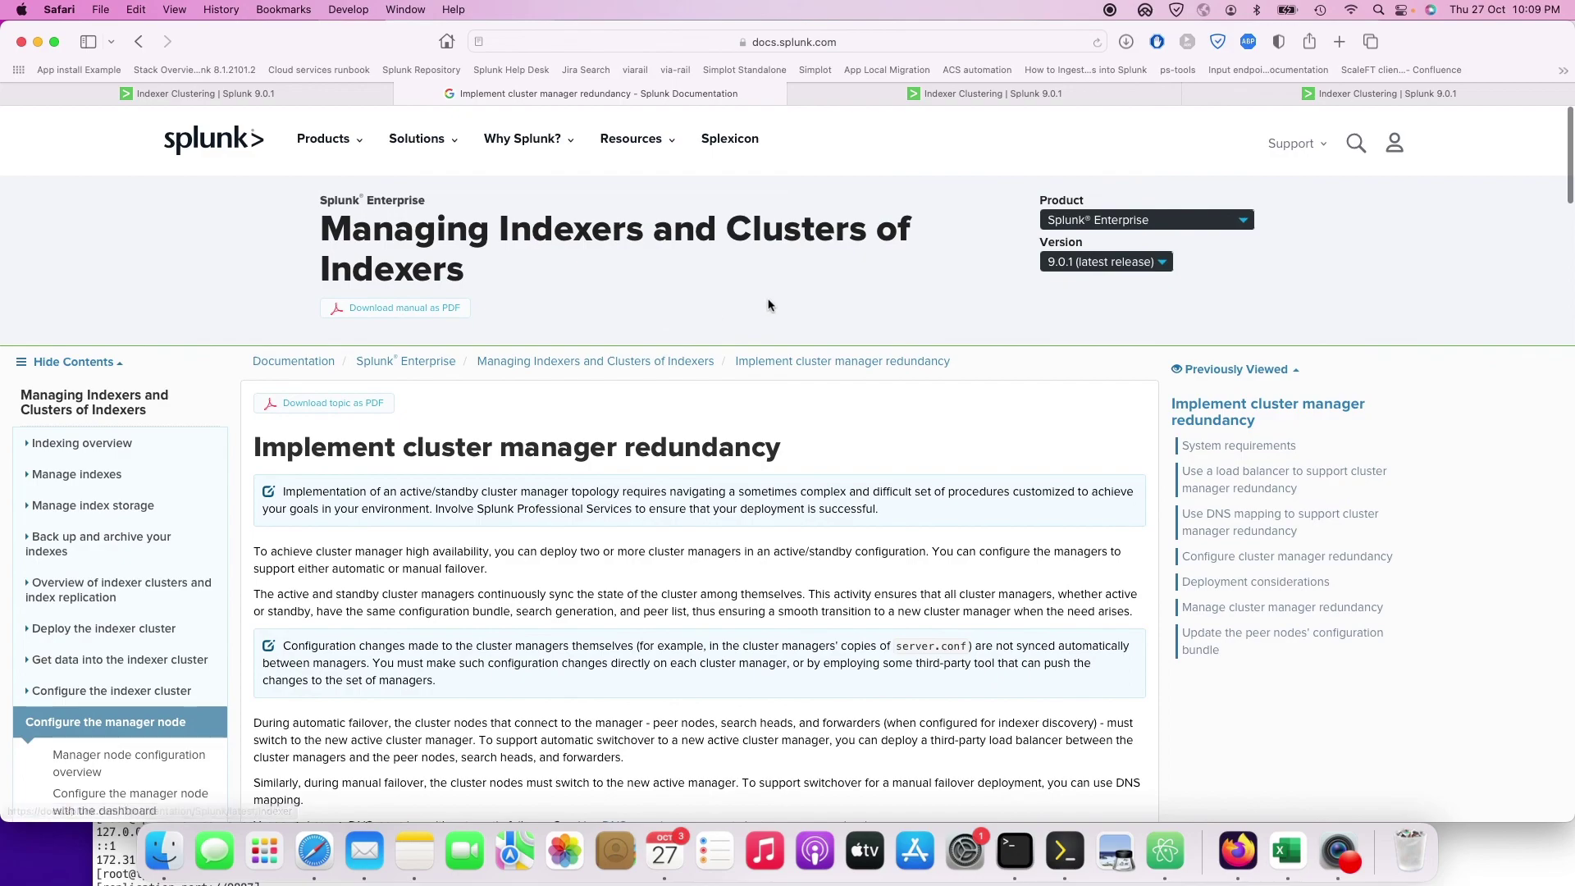
pyautogui.tripleClick(791, 447)
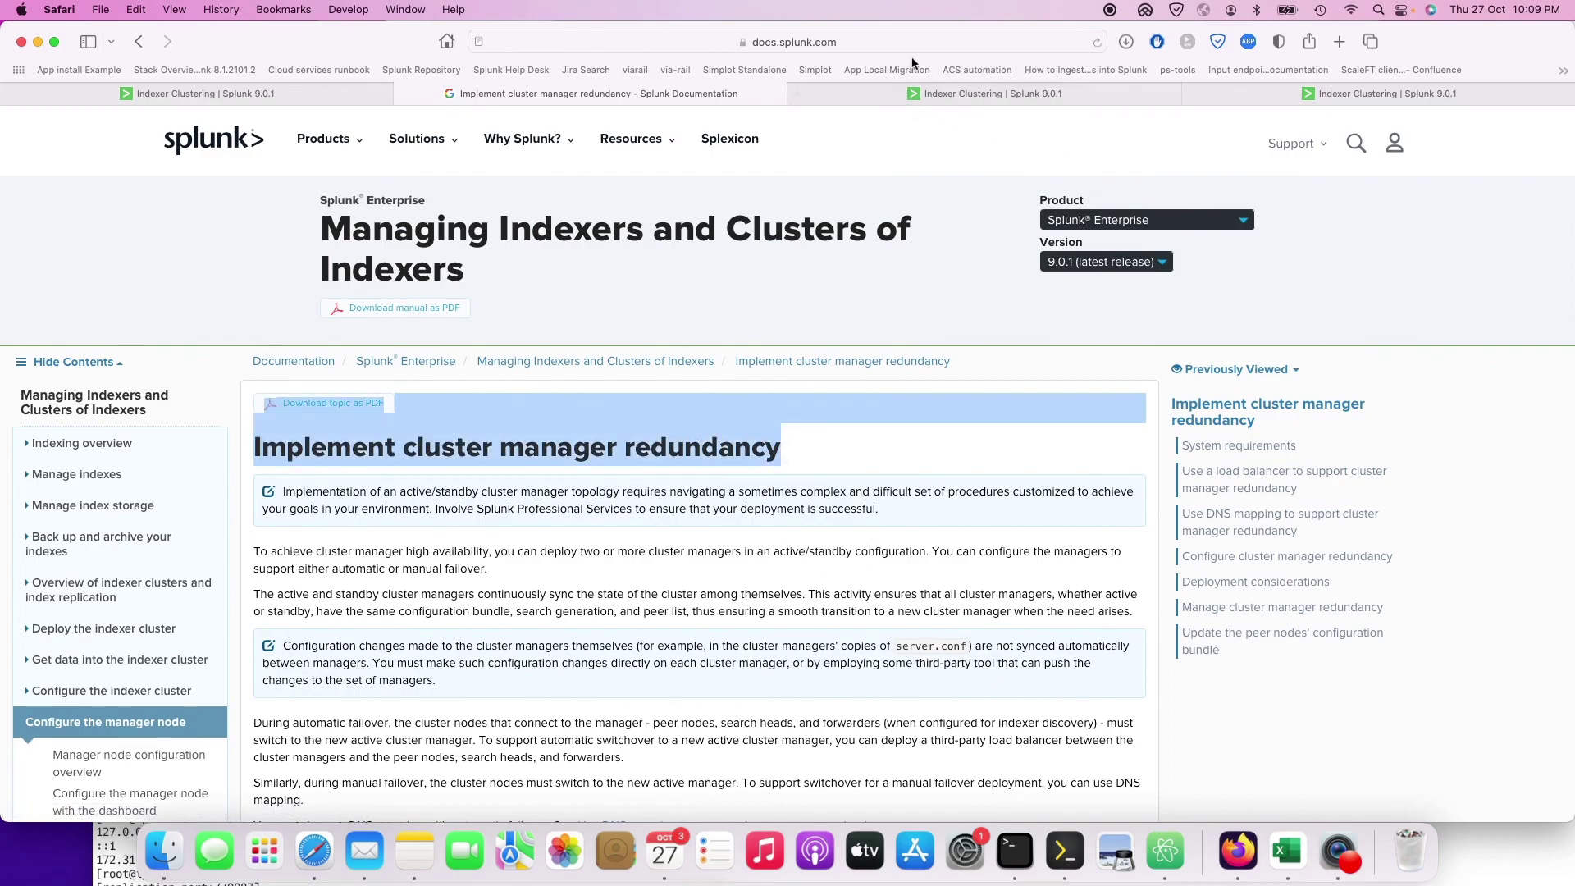
pyautogui.scroll(-20, 812, 551)
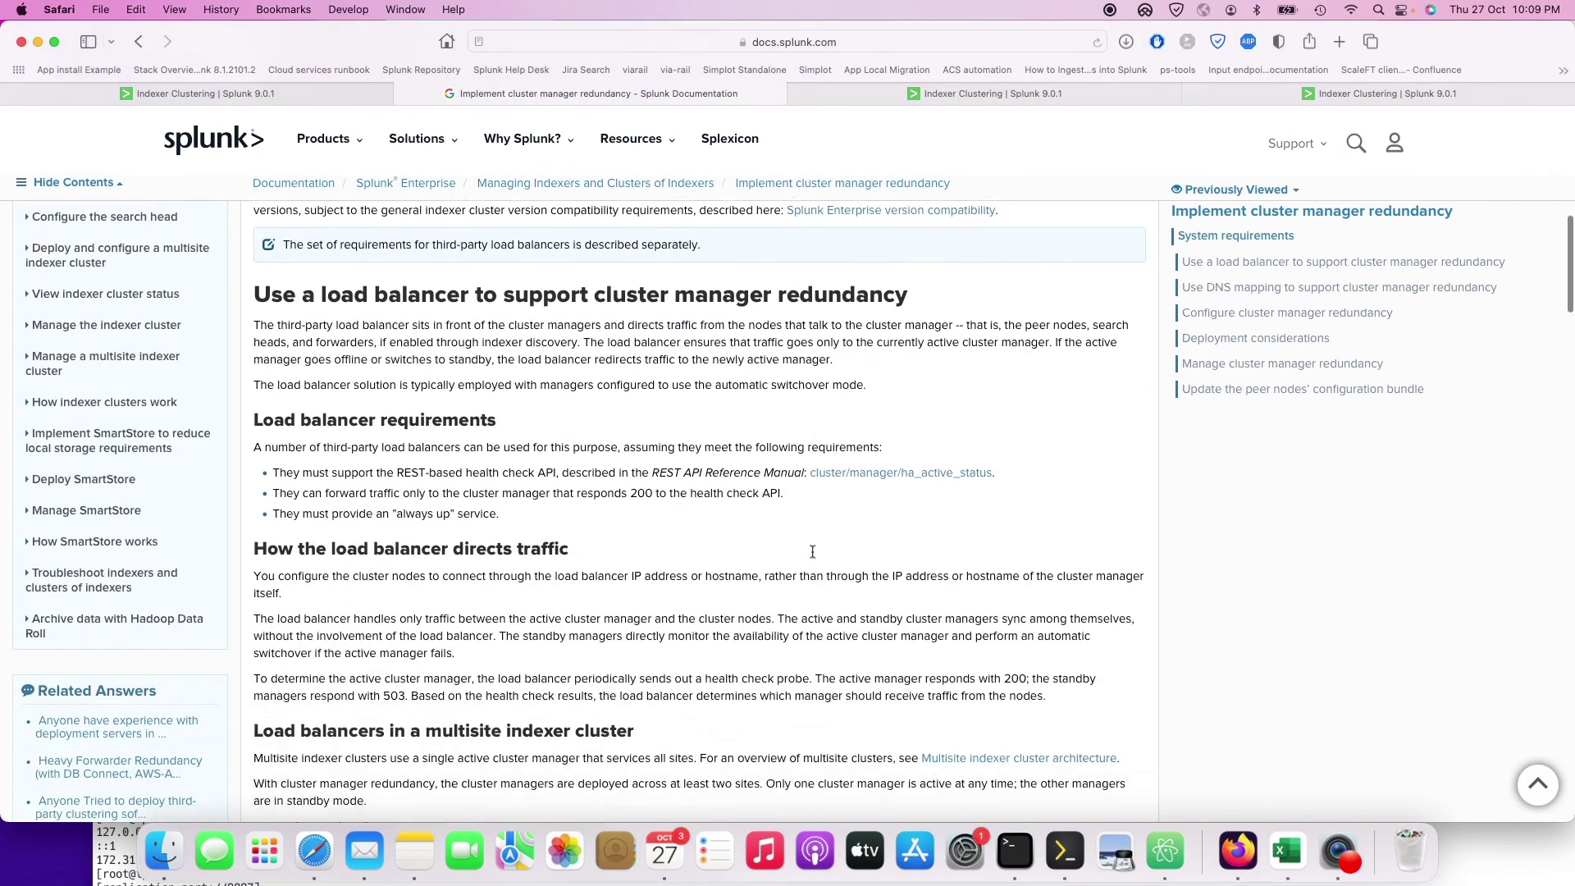
pyautogui.scroll(-10, 811, 549)
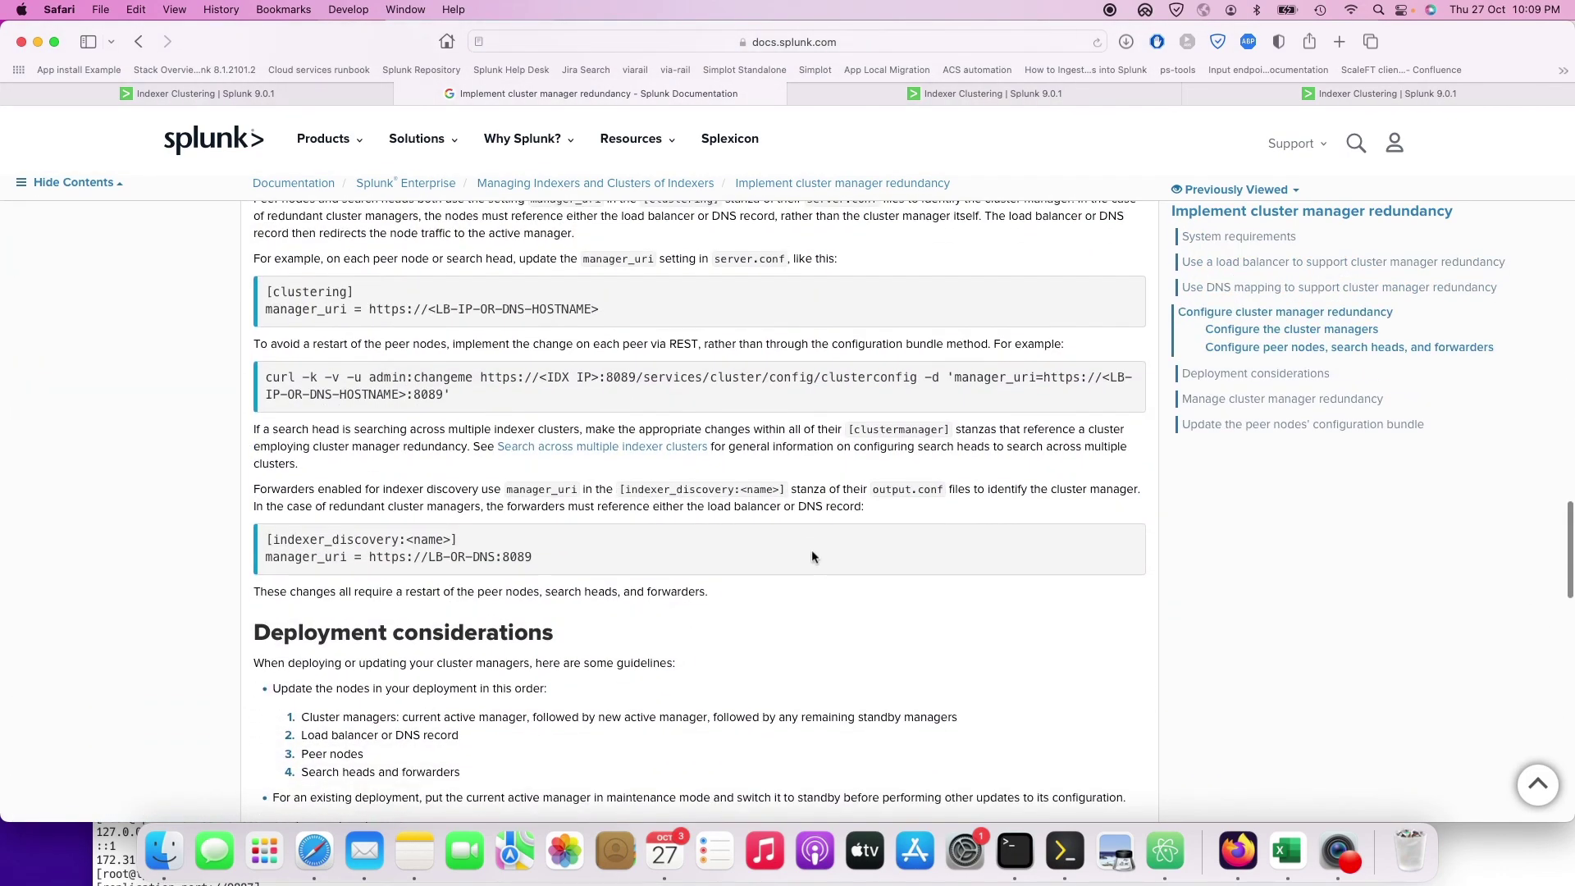
pyautogui.click(1117, 10)
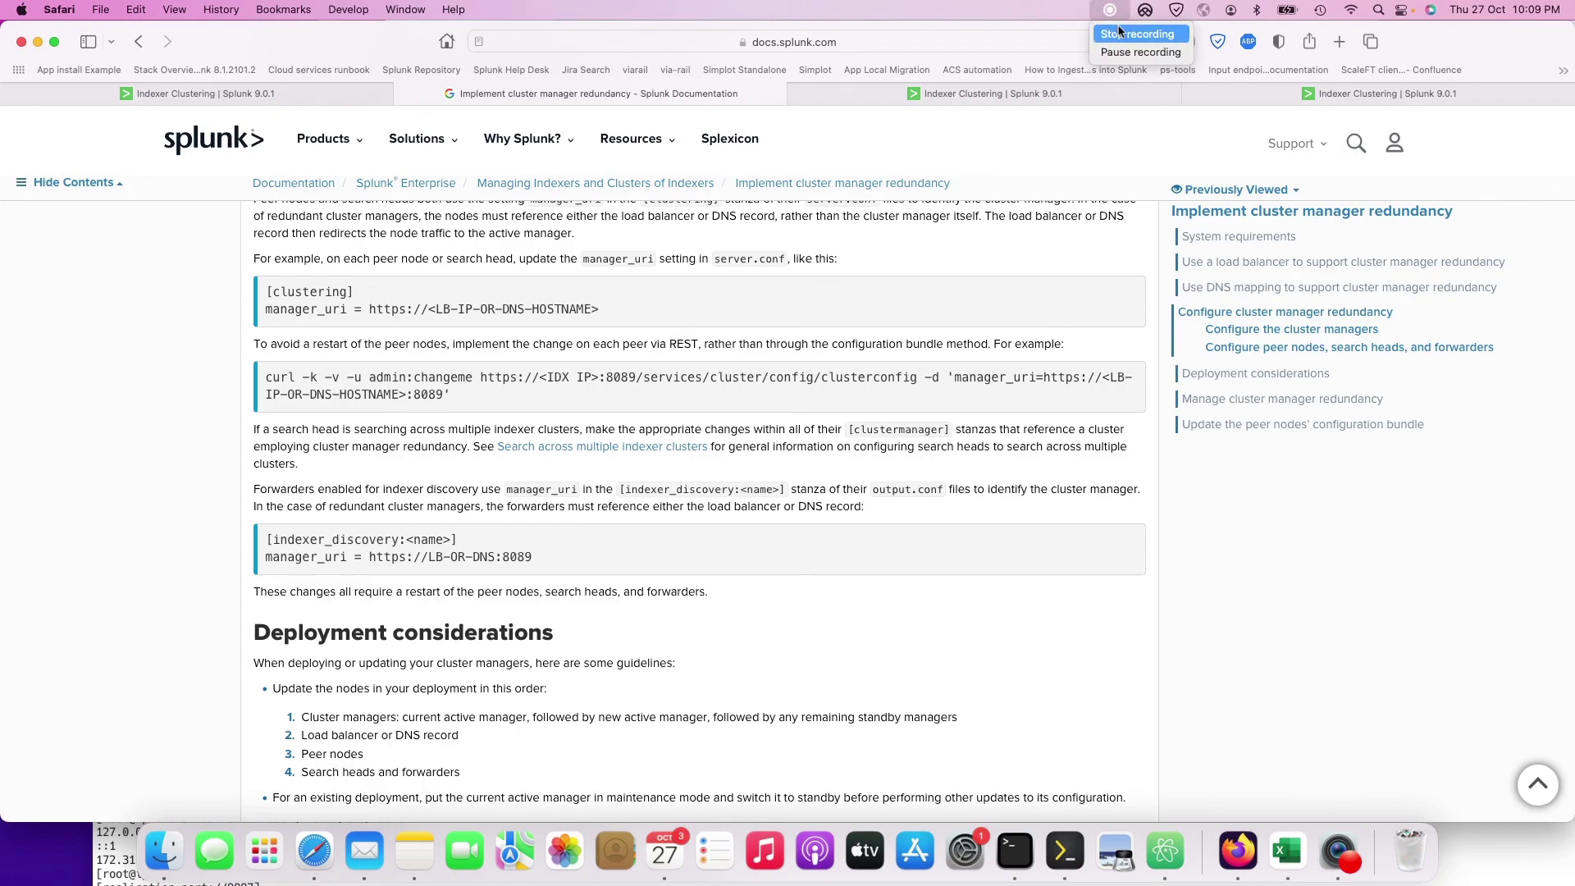
pyautogui.click(1117, 34)
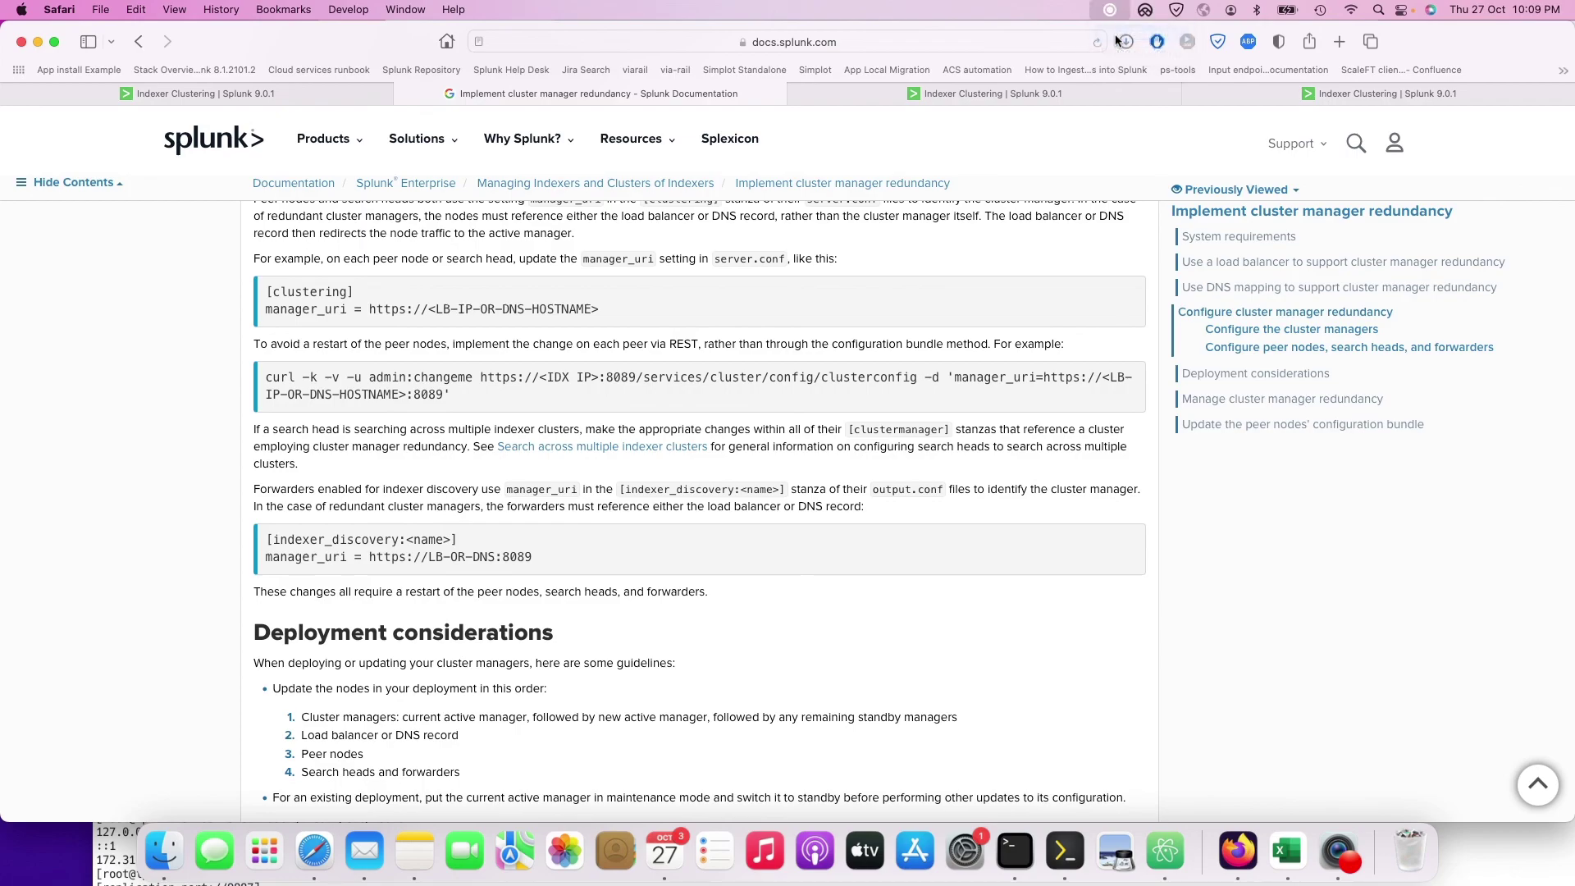